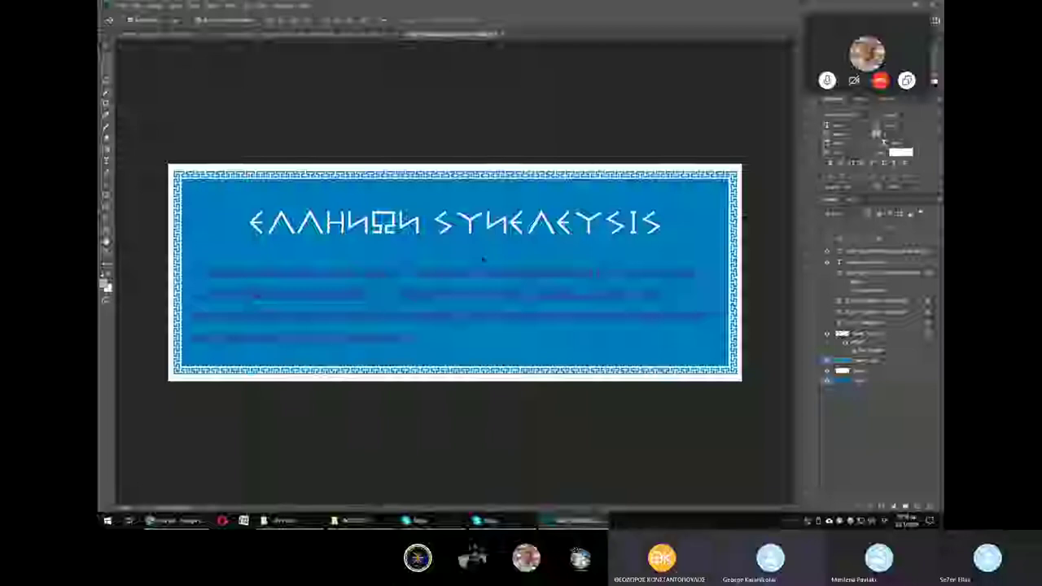
# Select the title text layer and highlight every letter of 'ΕΛΛΗΝΩΝ ΣΥΝΕΛΕΥΣΙΣ' with the Type tool.
pyautogui.click(470, 228)
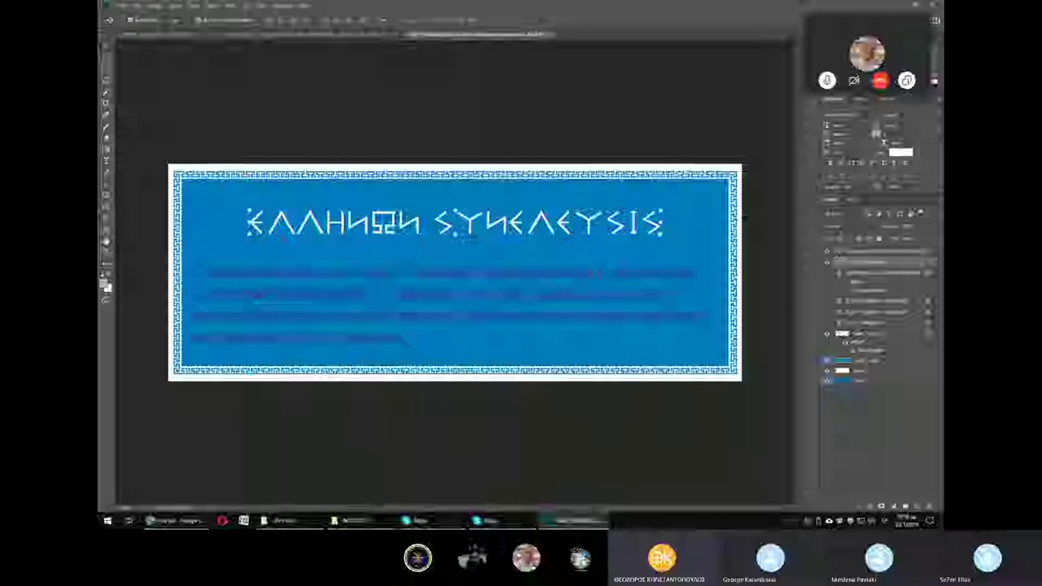
pyautogui.click(233, 5)
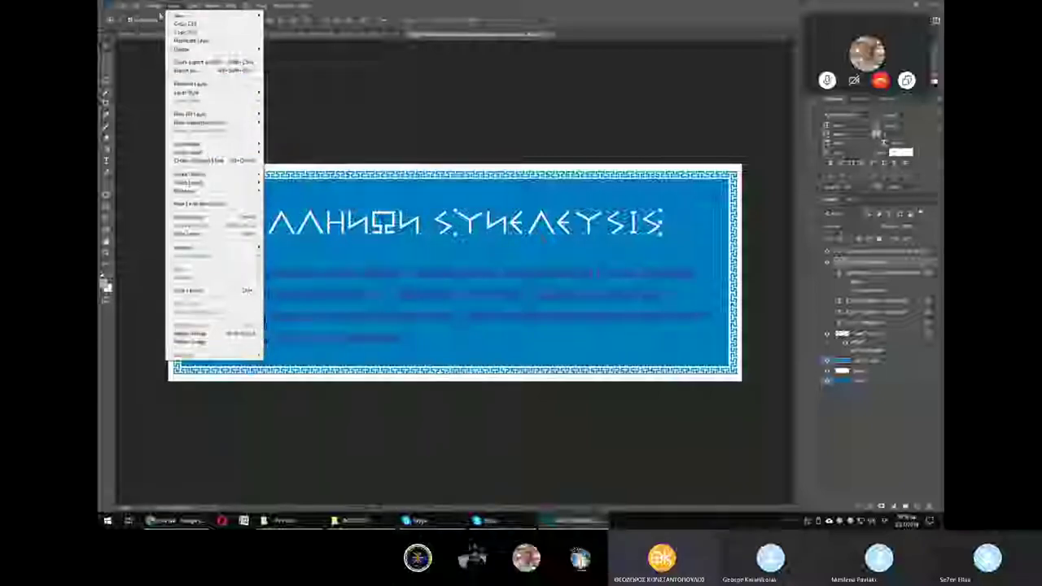
pyautogui.moveTo(186, 89)
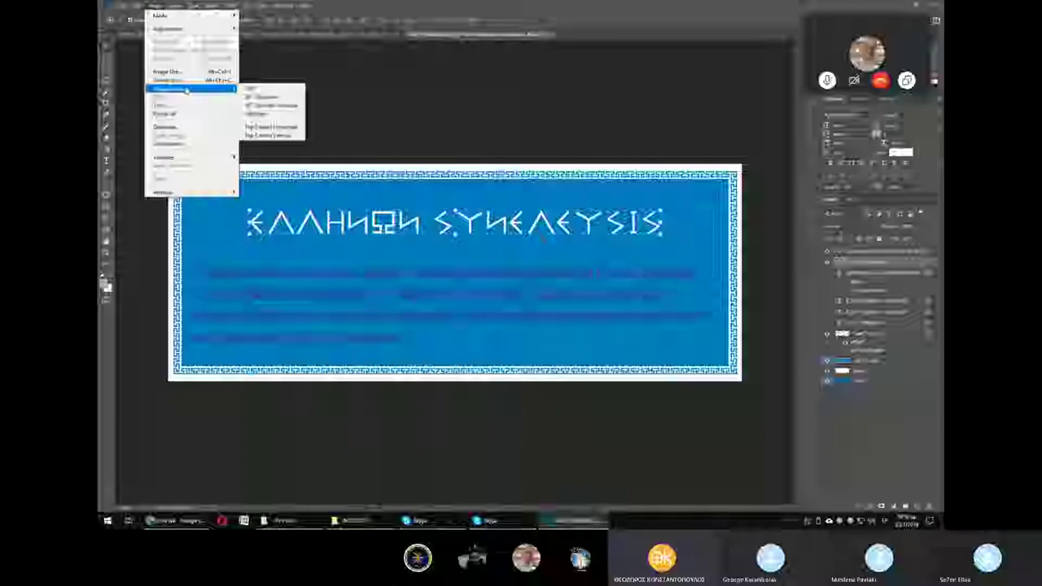
pyautogui.click(629, 127)
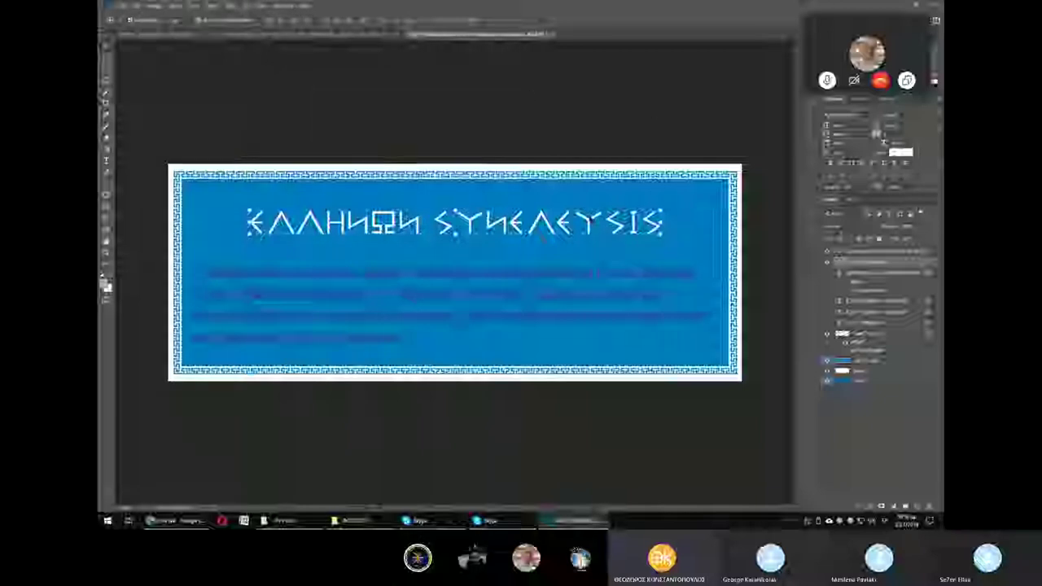
pyautogui.moveTo(900, 22)
pyautogui.mouseDown()
pyautogui.moveTo(820, 147)
pyautogui.moveTo(735, 430)
pyautogui.mouseUp()
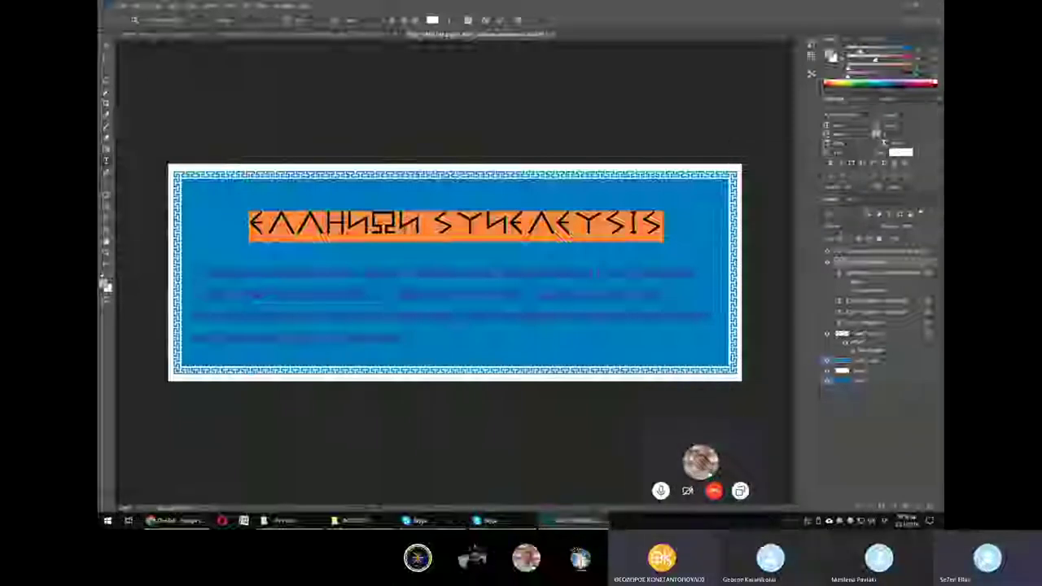
# Reselect all the title's characters with Ctrl+A and bring up the Warp Text dialog.
pyautogui.click(411, 229)
pyautogui.press('v')
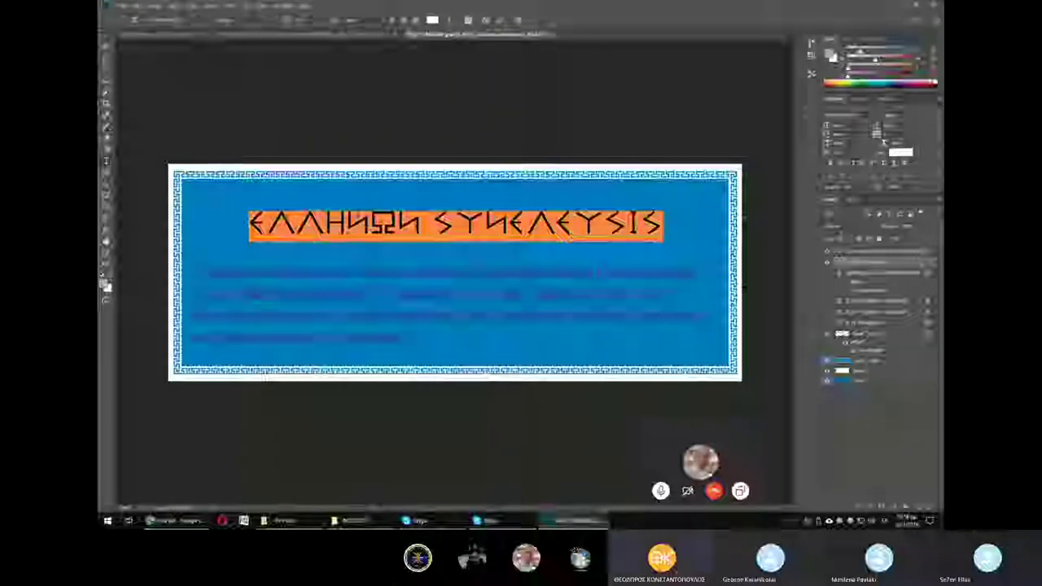
pyautogui.hotkey('ctrl', 'Return')
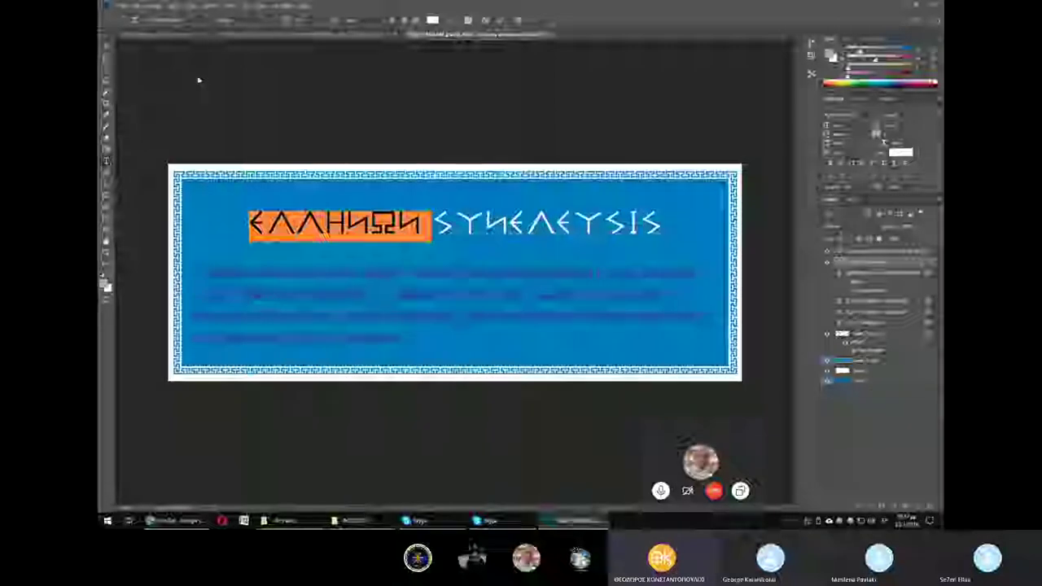
pyautogui.hotkey('ctrl', 'a')
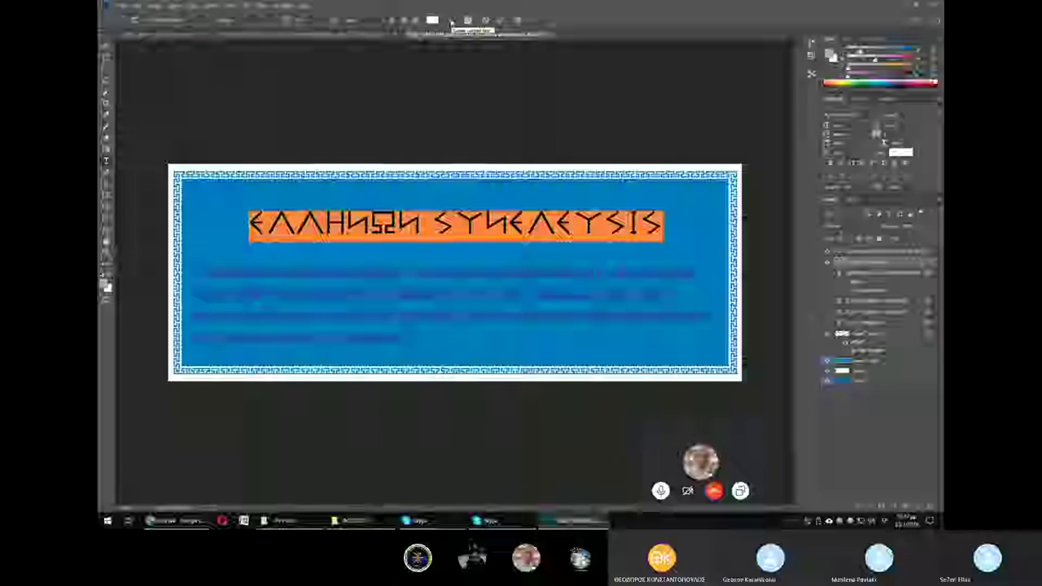
pyautogui.click(450, 21)
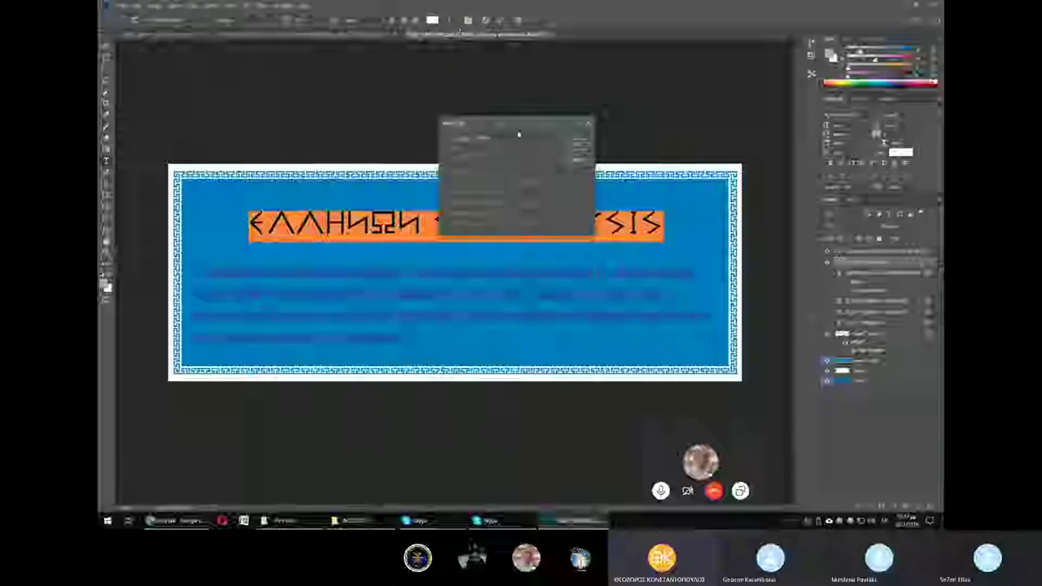
# Try the Arc warp style on the title and fine-tune its Bend amount.
pyautogui.moveTo(518, 133); pyautogui.dragTo(666, 62)
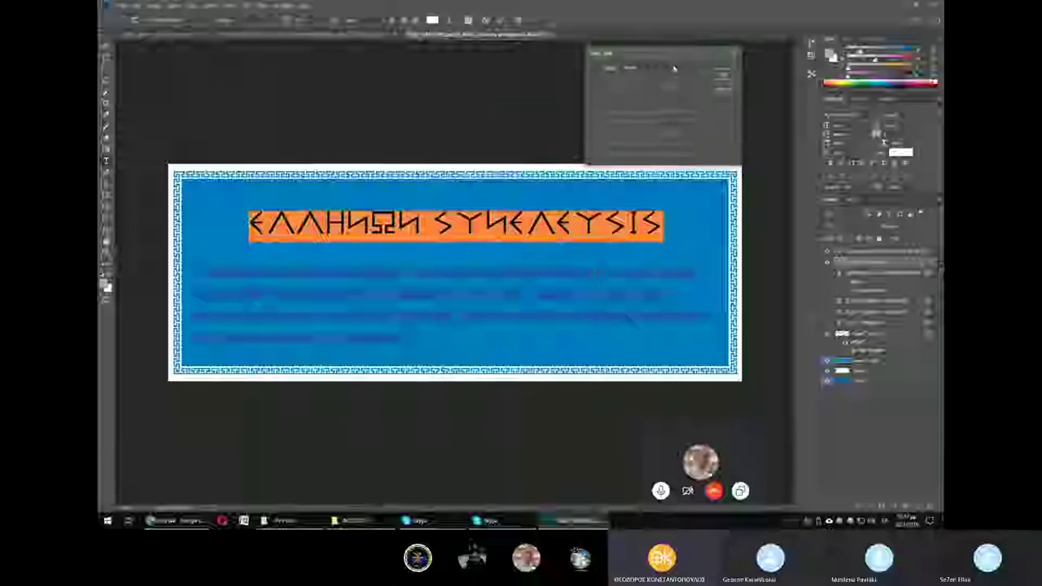
pyautogui.click(674, 69)
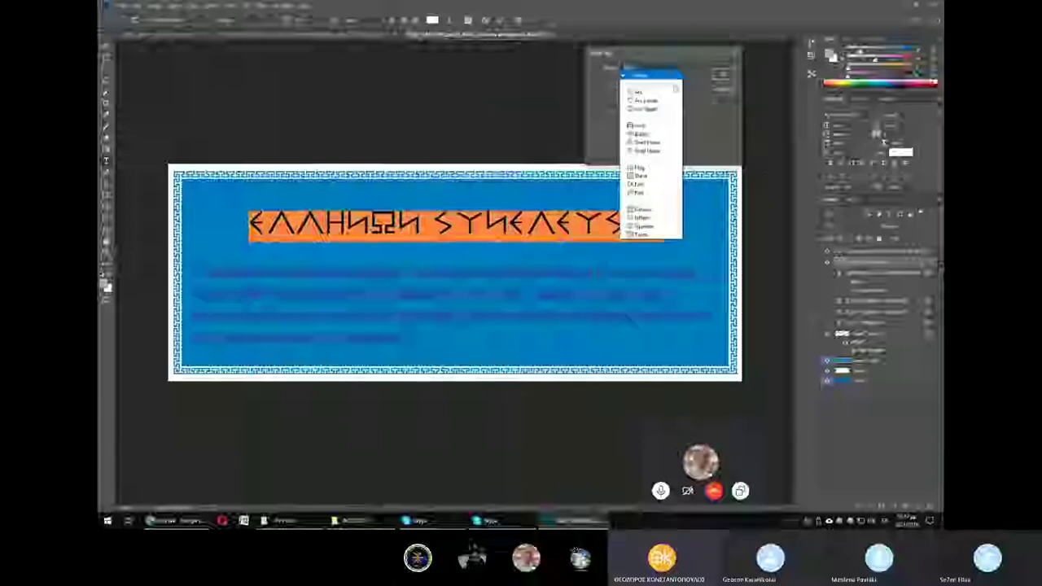
pyautogui.click(669, 94)
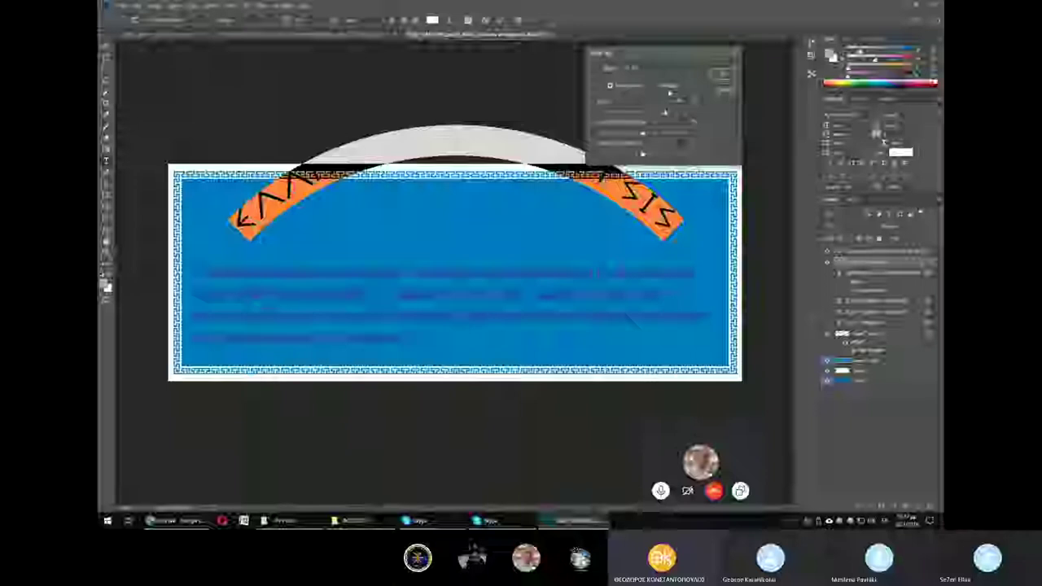
pyautogui.moveTo(470, 189); pyautogui.dragTo(463, 267)
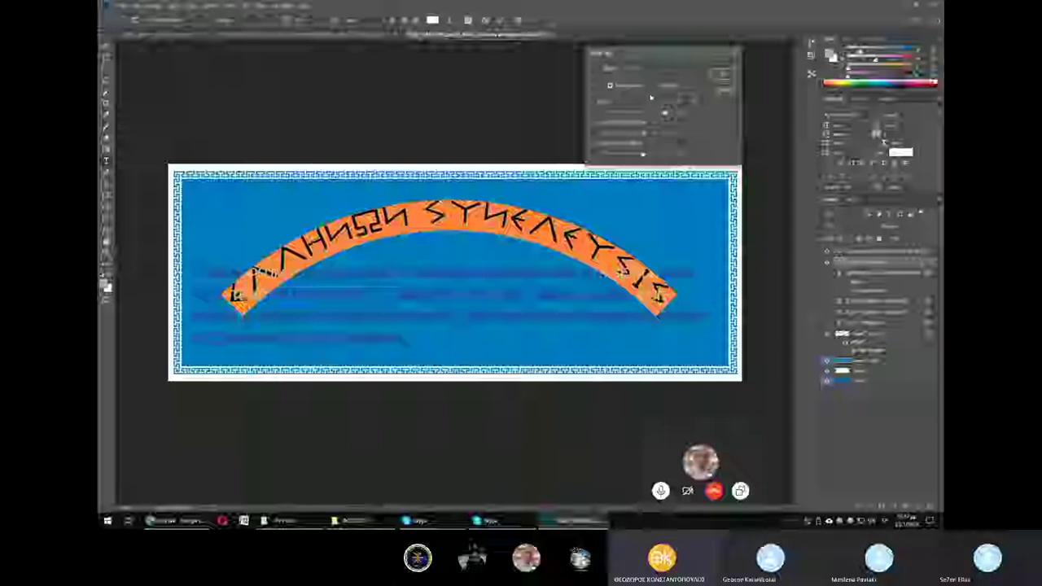
pyautogui.moveTo(665, 114)
pyautogui.mouseDown()
pyautogui.moveTo(656, 116)
pyautogui.moveTo(682, 115)
pyautogui.mouseUp()
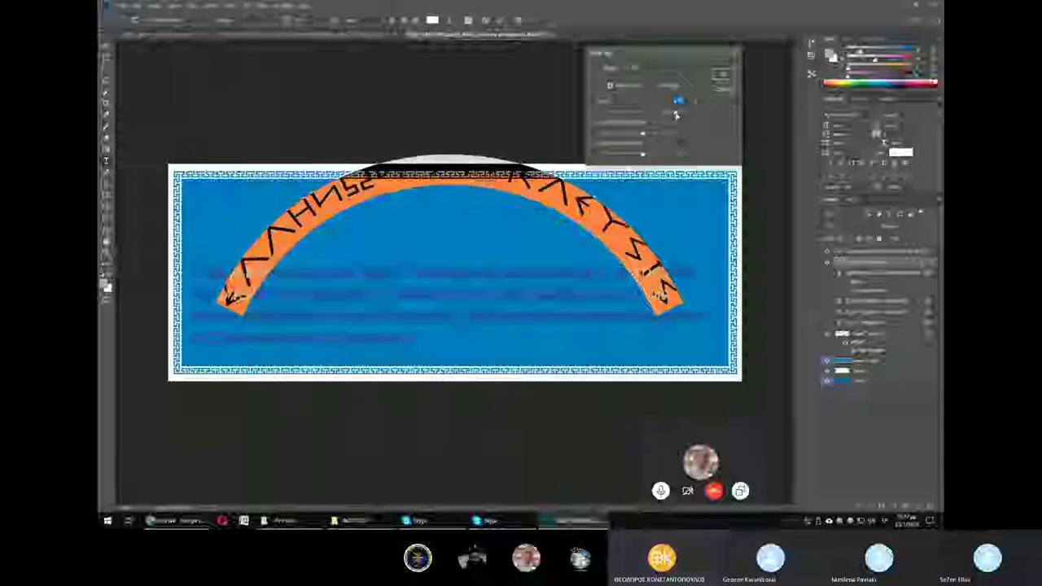
pyautogui.moveTo(682, 115)
pyautogui.mouseDown()
pyautogui.moveTo(645, 112)
pyautogui.moveTo(663, 112)
pyautogui.mouseUp()
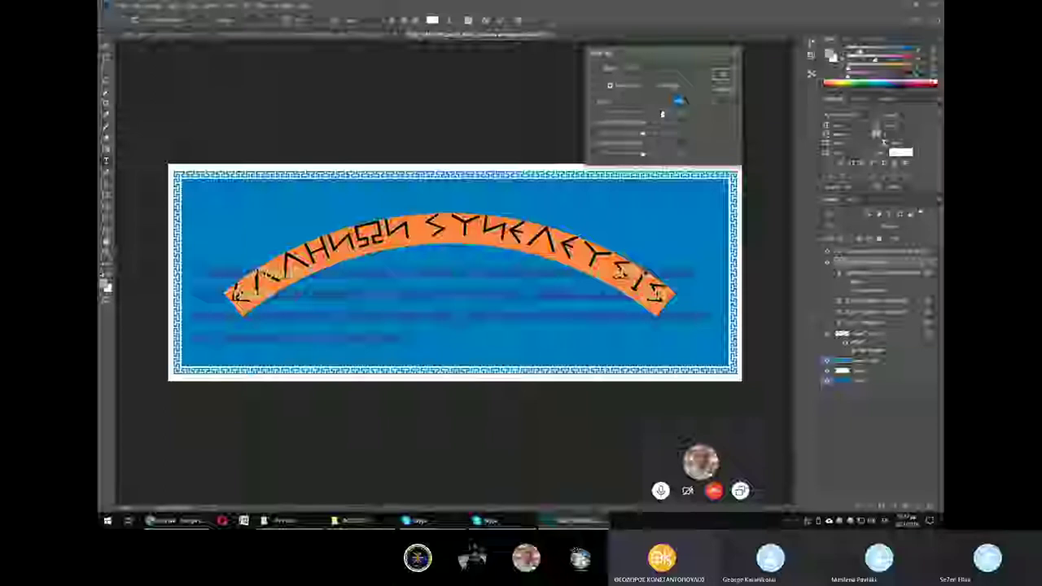
pyautogui.moveTo(662, 115); pyautogui.dragTo(654, 116)
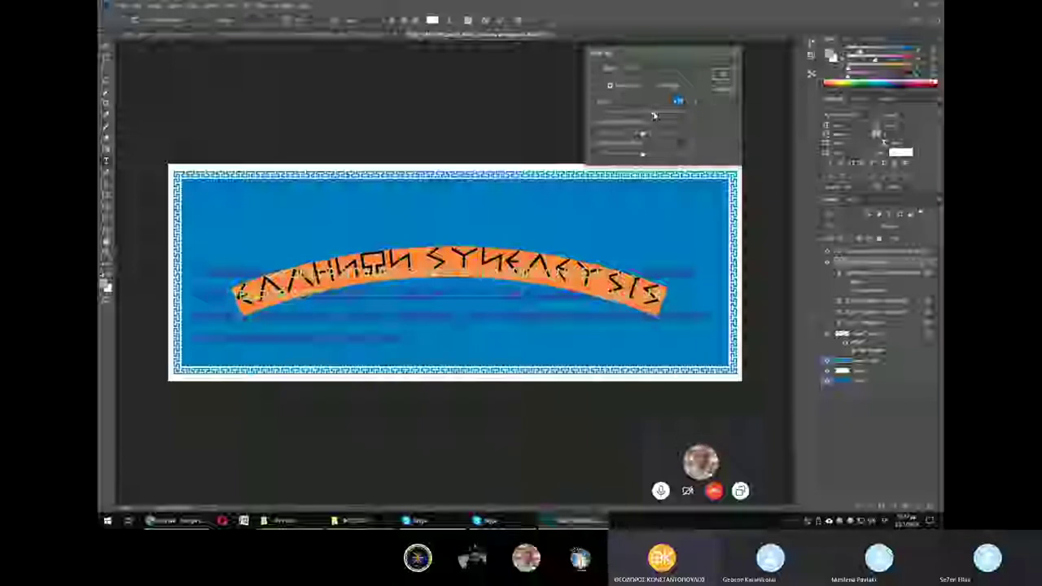
pyautogui.moveTo(653, 117); pyautogui.dragTo(662, 115)
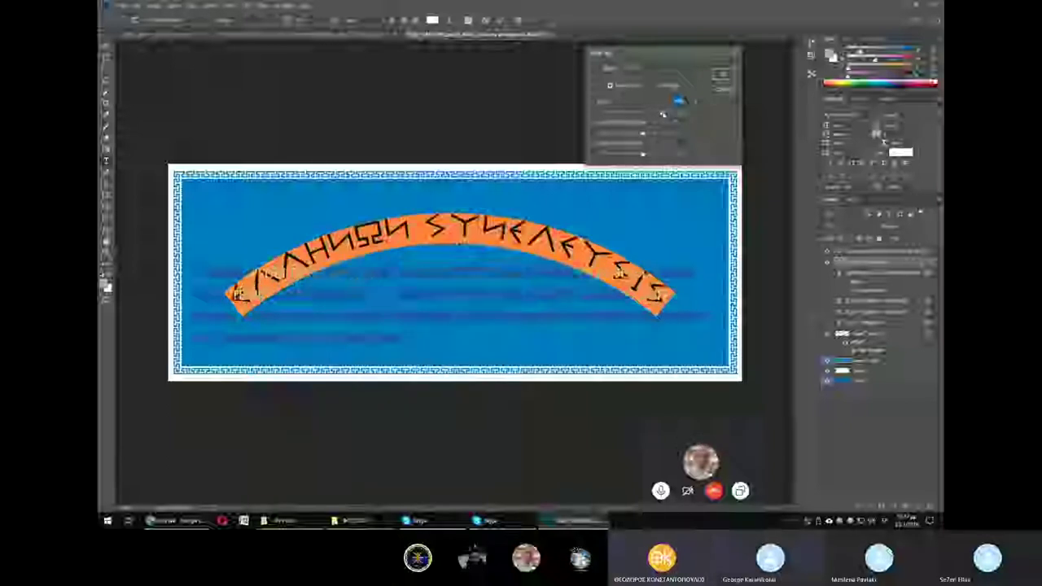
pyautogui.moveTo(663, 114); pyautogui.dragTo(668, 116)
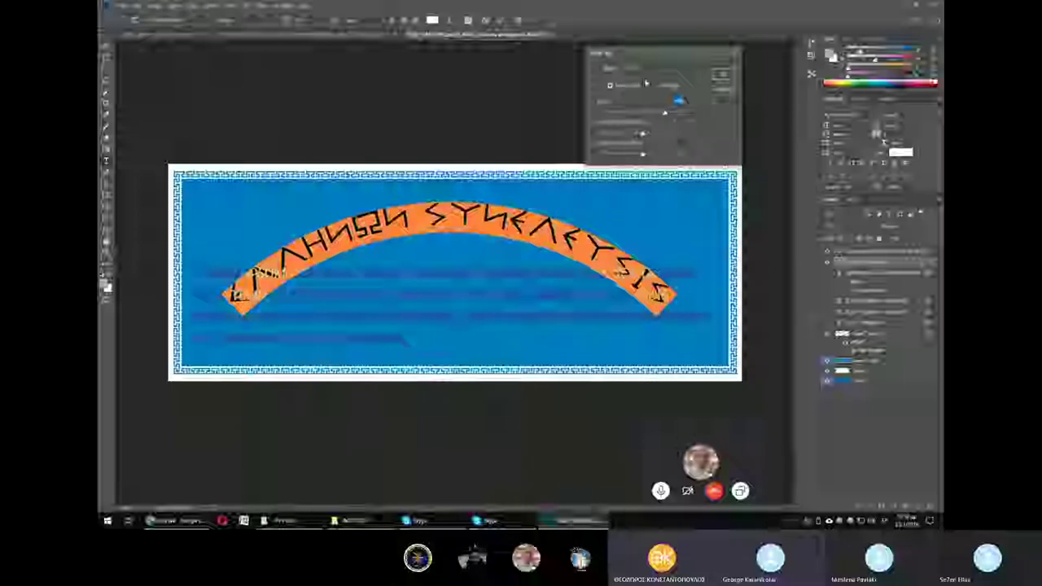
# Switch the warp style to Shell Lower, apply it, and commit the title text.
pyautogui.click(649, 72)
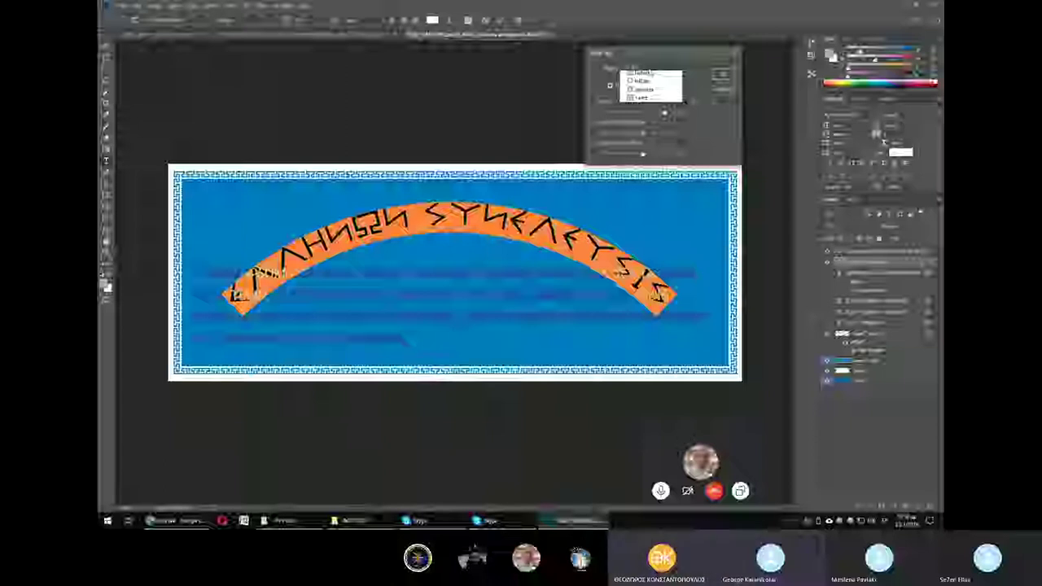
pyautogui.click(676, 80)
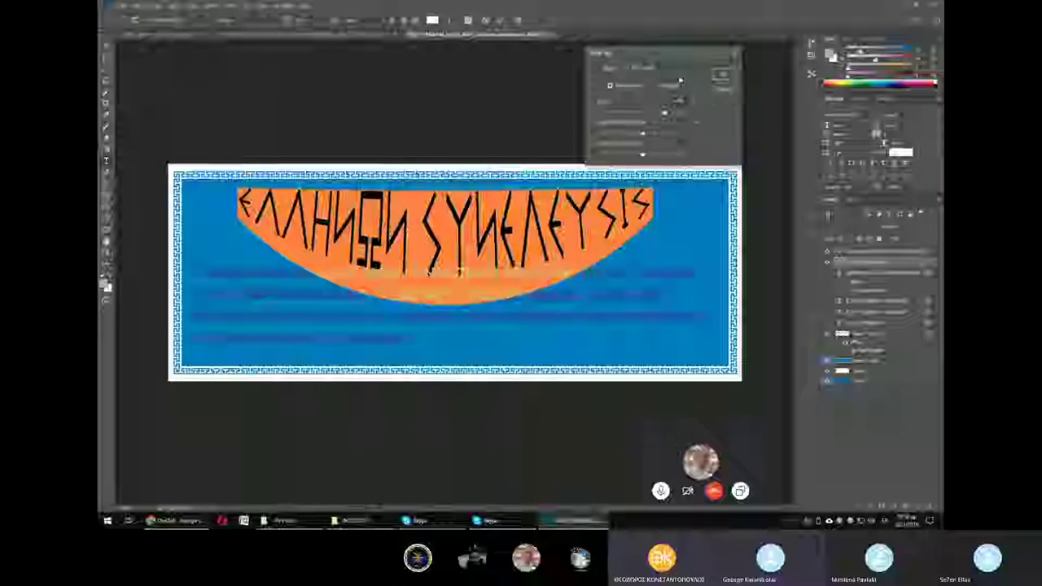
pyautogui.click(722, 75)
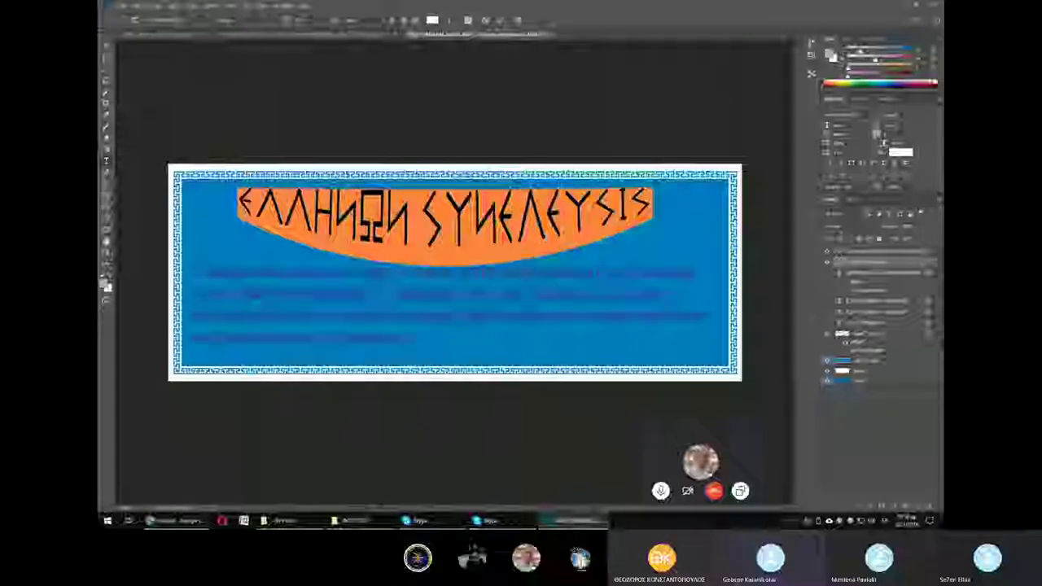
pyautogui.hotkey('ctrl', 'Return')
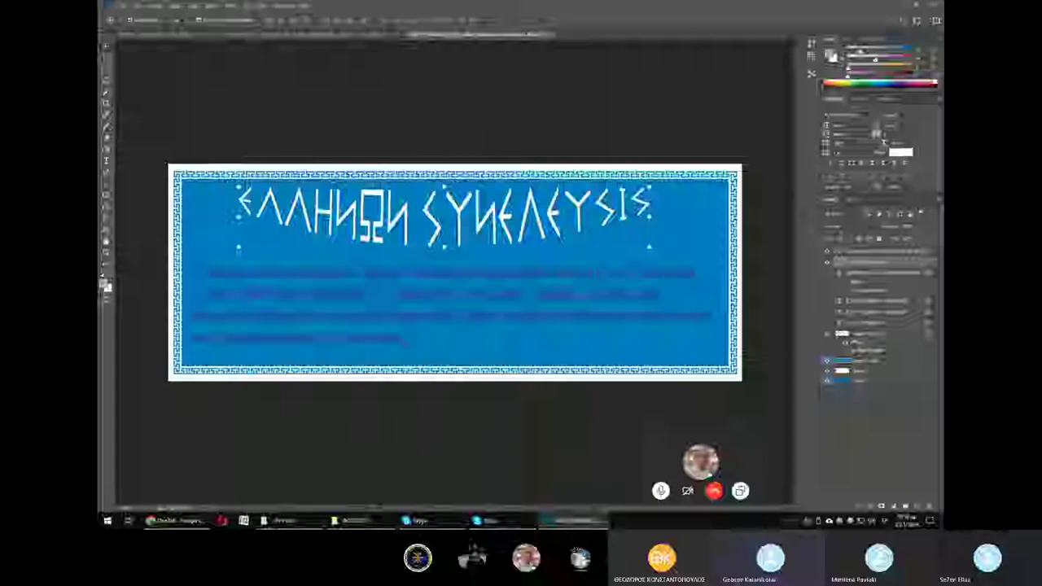
# Scale down the warped title and center it near the top of the poster.
pyautogui.moveTo(650, 218); pyautogui.dragTo(637, 229)
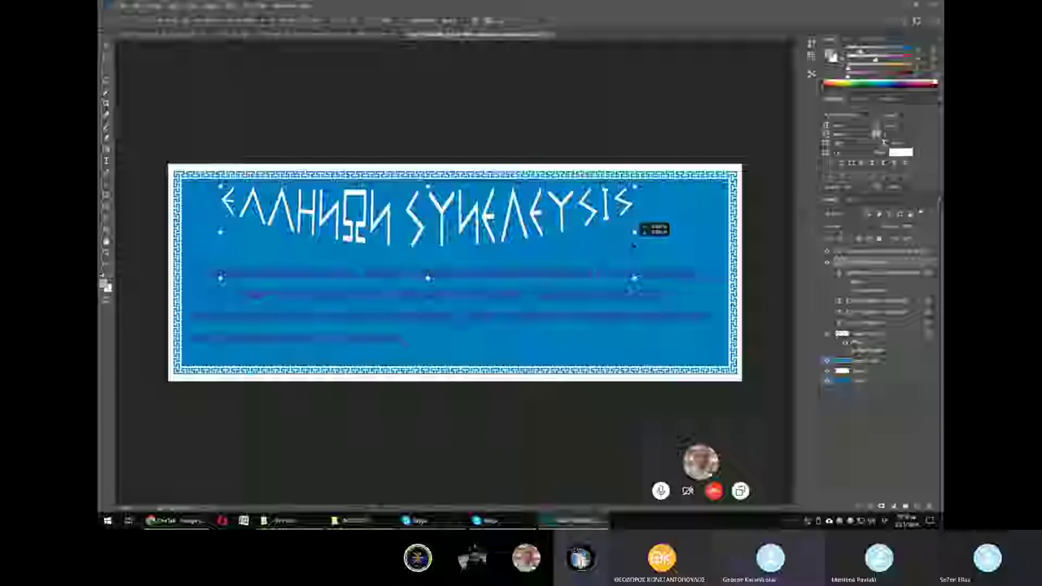
pyautogui.moveTo(643, 222); pyautogui.dragTo(523, 205)
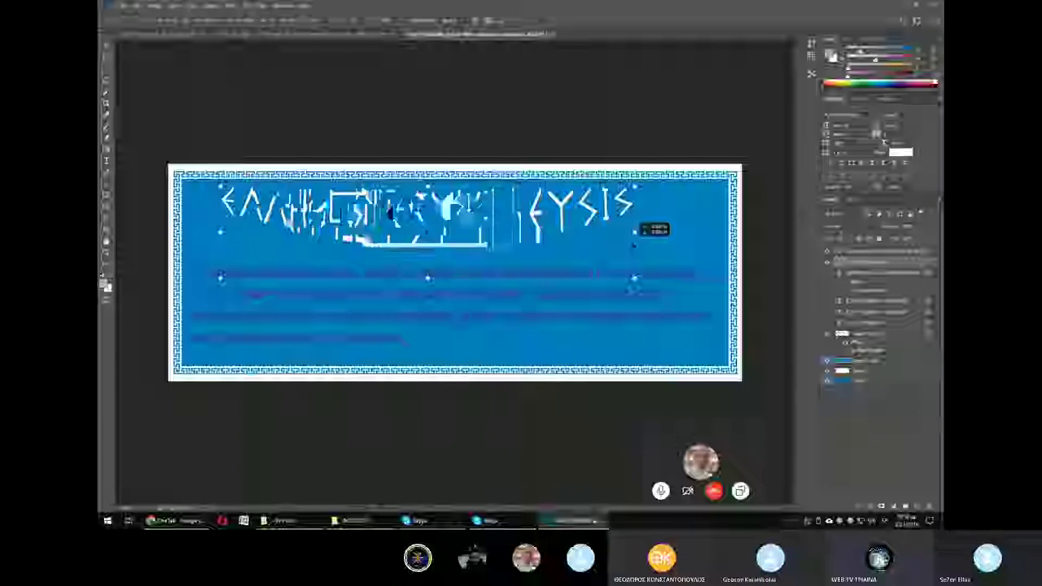
pyautogui.moveTo(443, 213); pyautogui.dragTo(435, 215)
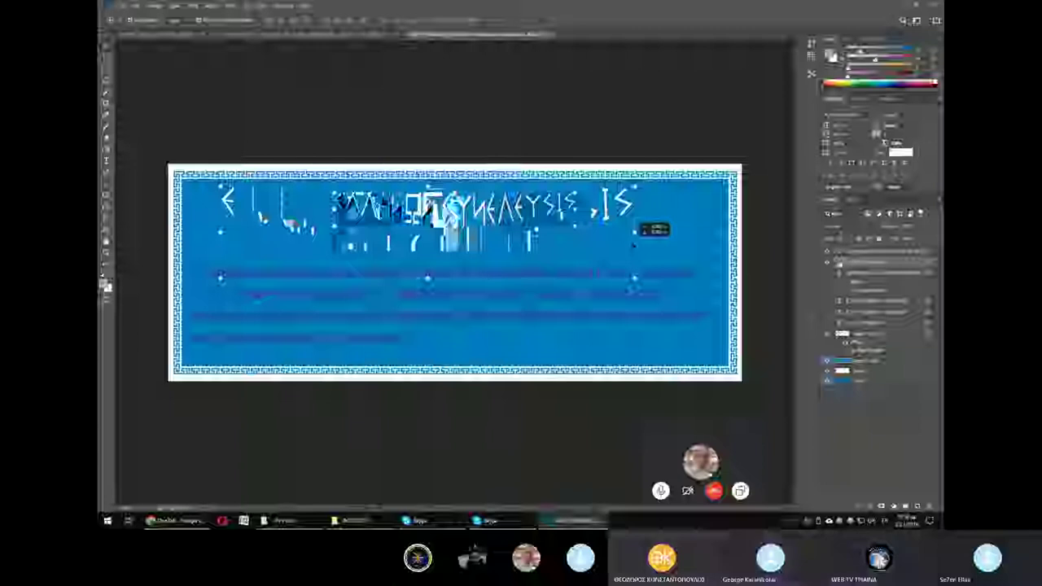
pyautogui.click(453, 22)
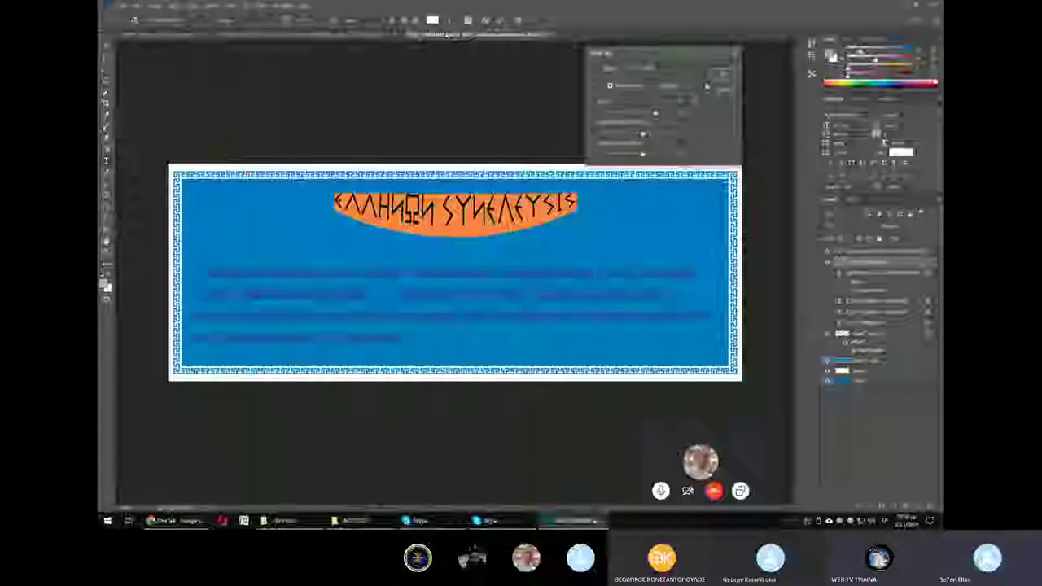
# Change the title's warp to the Flag wave style with a slightly stronger bend.
pyautogui.click(680, 69)
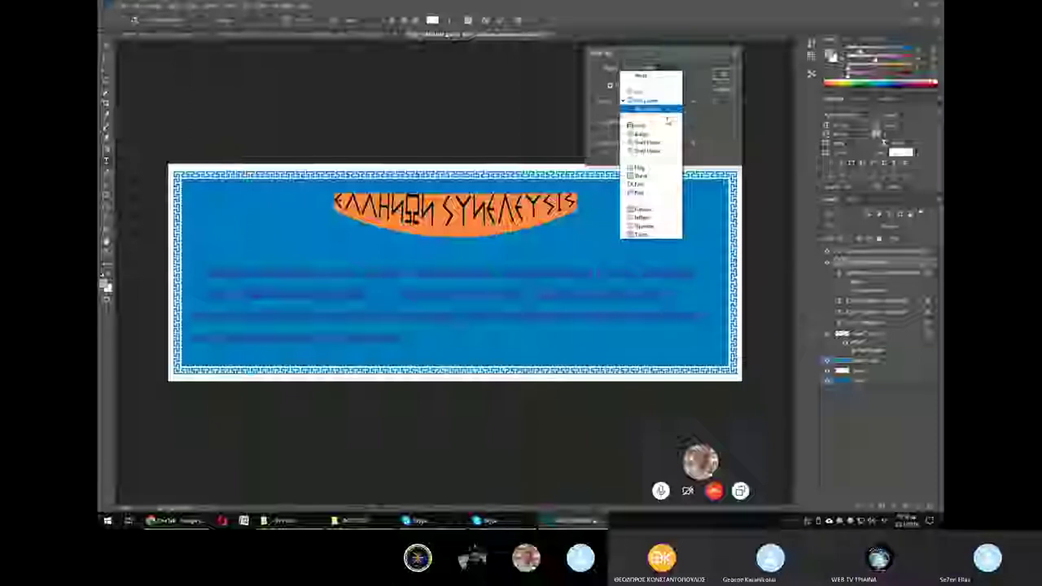
pyautogui.click(666, 119)
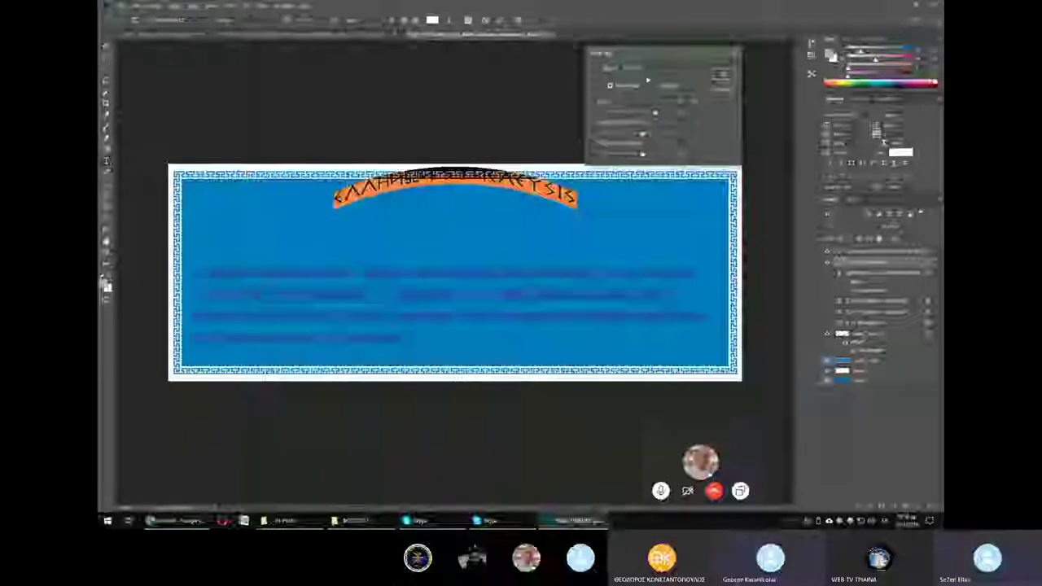
pyautogui.press('Down')
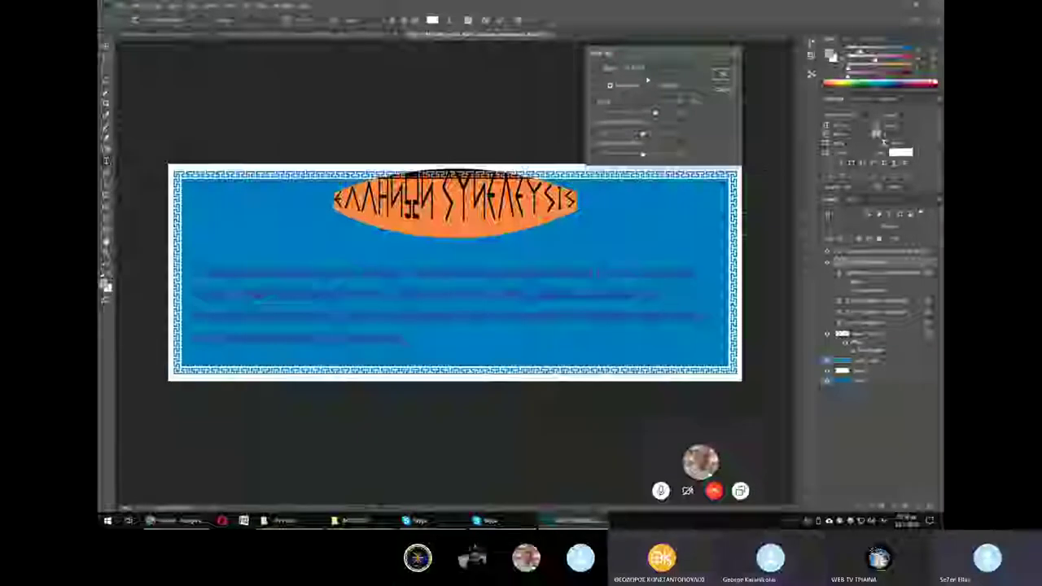
pyautogui.press('Down')
pyautogui.press('Down')
pyautogui.press('Down')
pyautogui.press('Down')
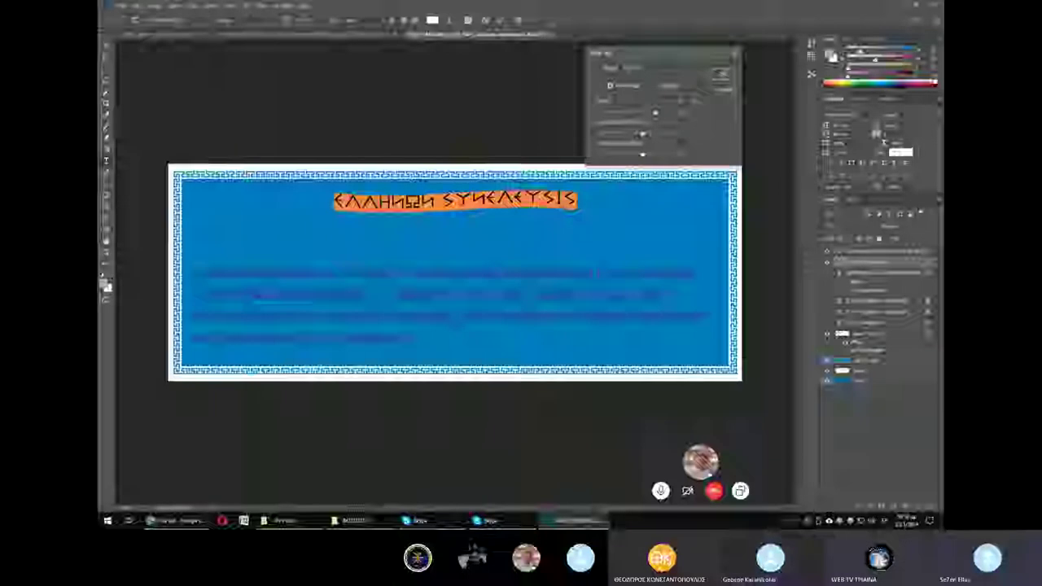
pyautogui.moveTo(655, 115); pyautogui.dragTo(673, 115)
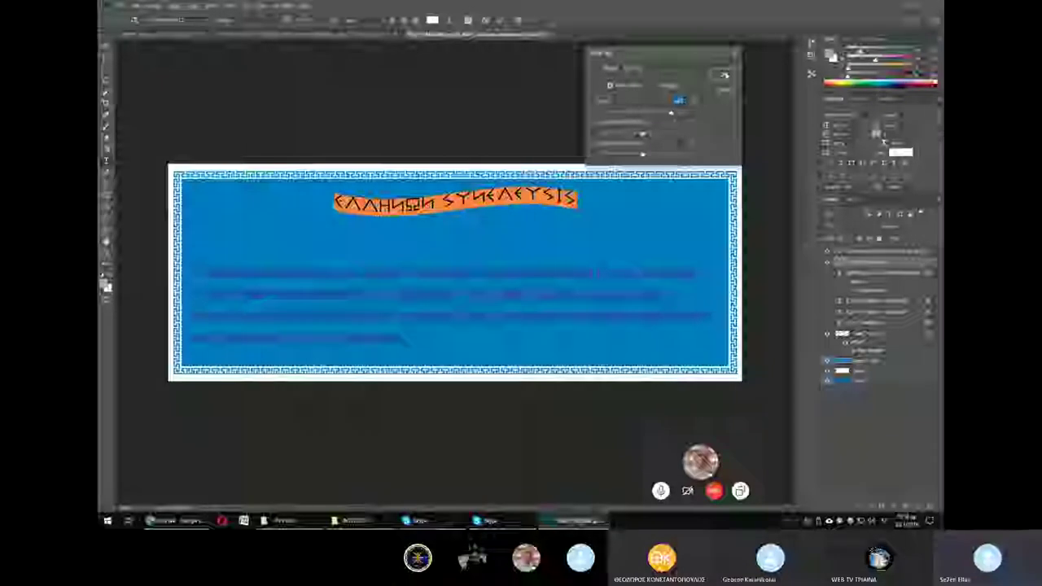
pyautogui.click(724, 76)
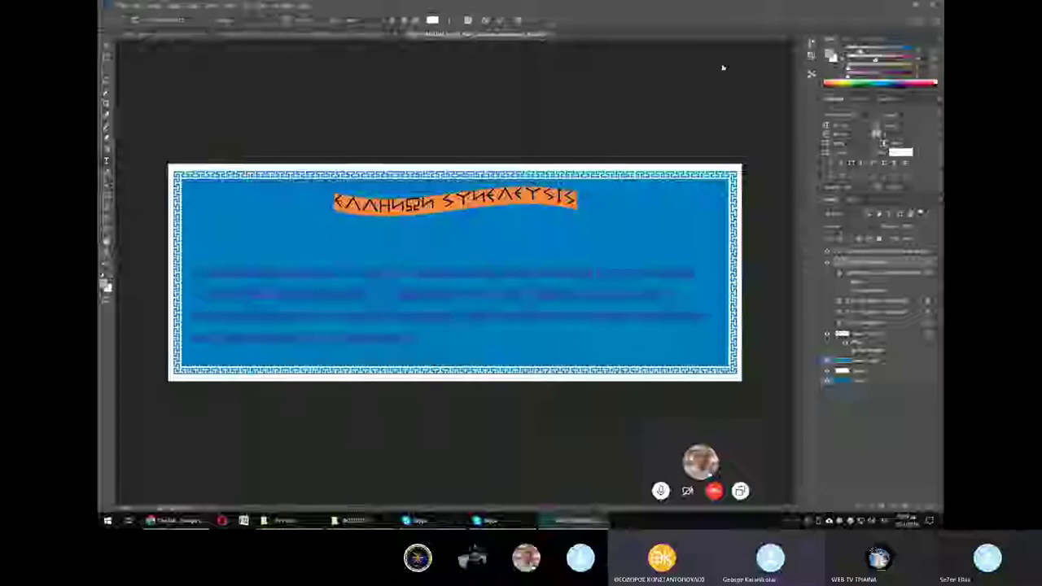
# Set the title's warp style to None so the letters are straight again.
pyautogui.hotkey('ctrl', 'z')
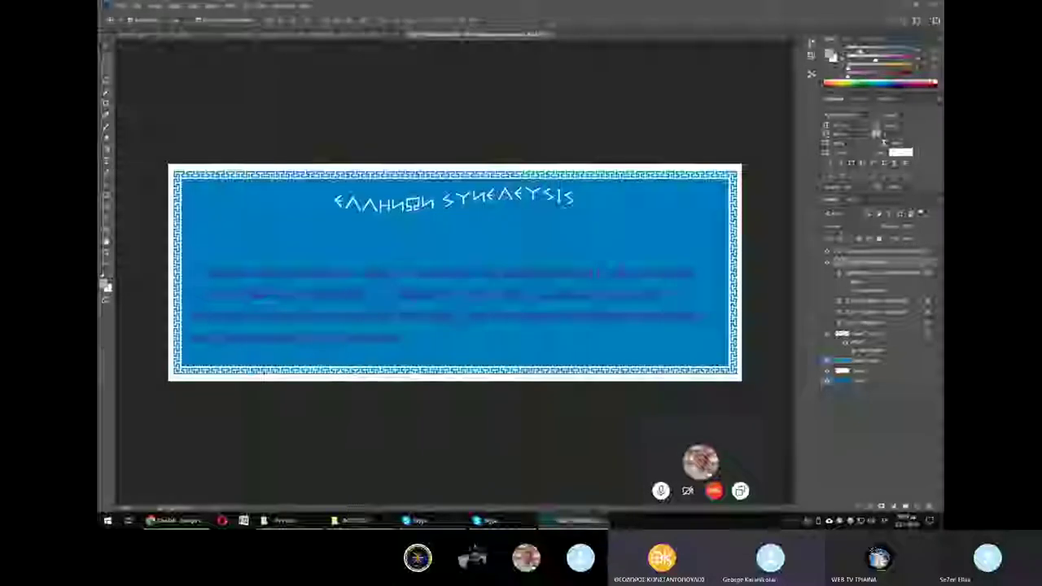
pyautogui.click(842, 264)
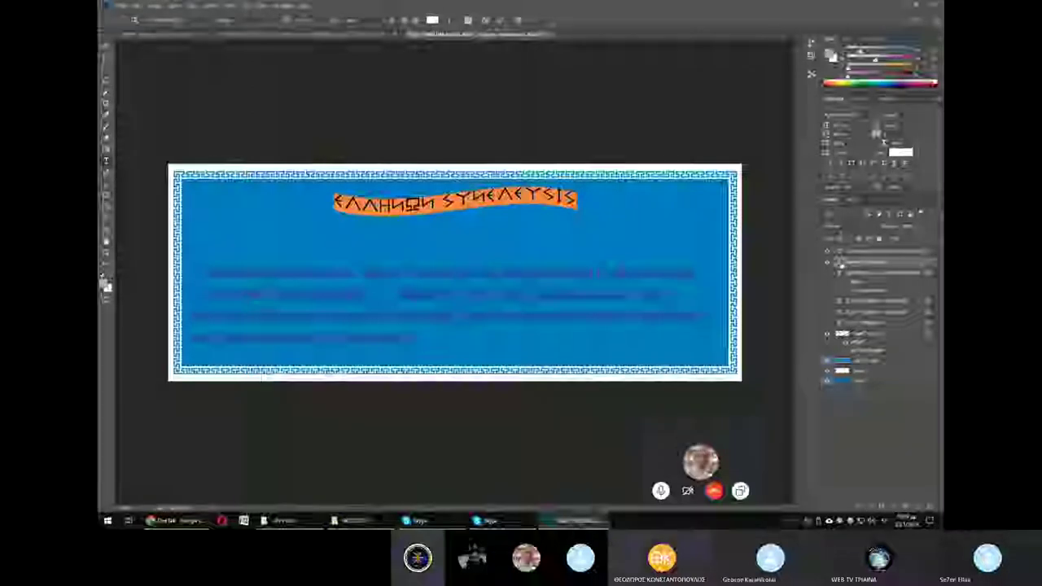
pyautogui.click(453, 23)
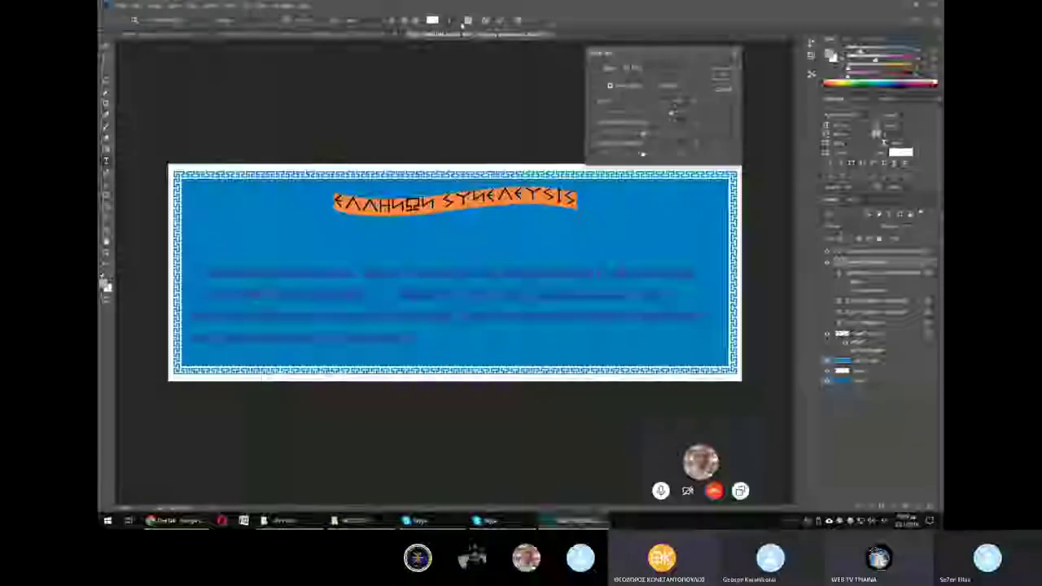
pyautogui.click(643, 68)
pyautogui.click(639, 70)
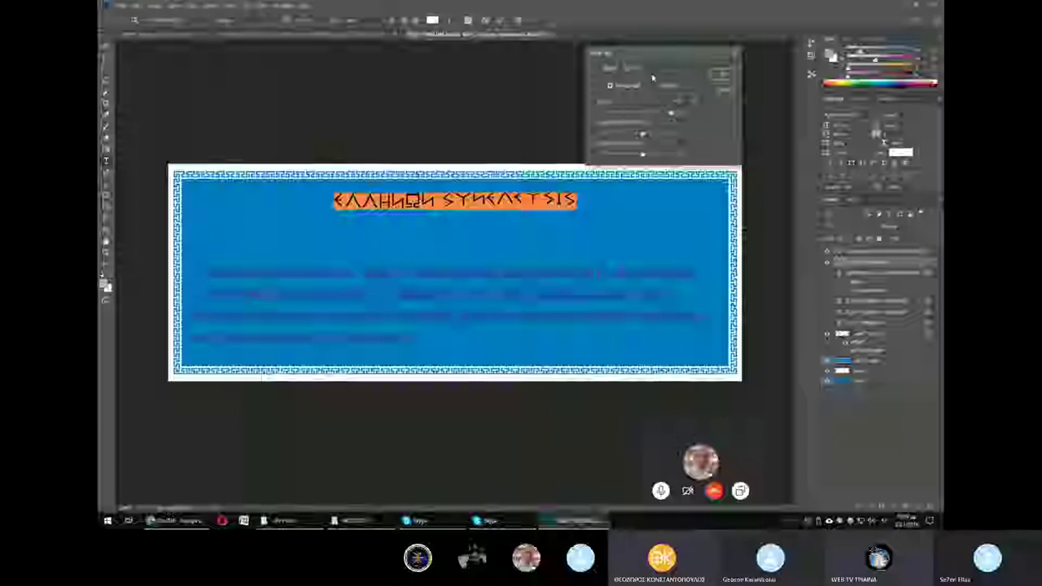
pyautogui.click(720, 74)
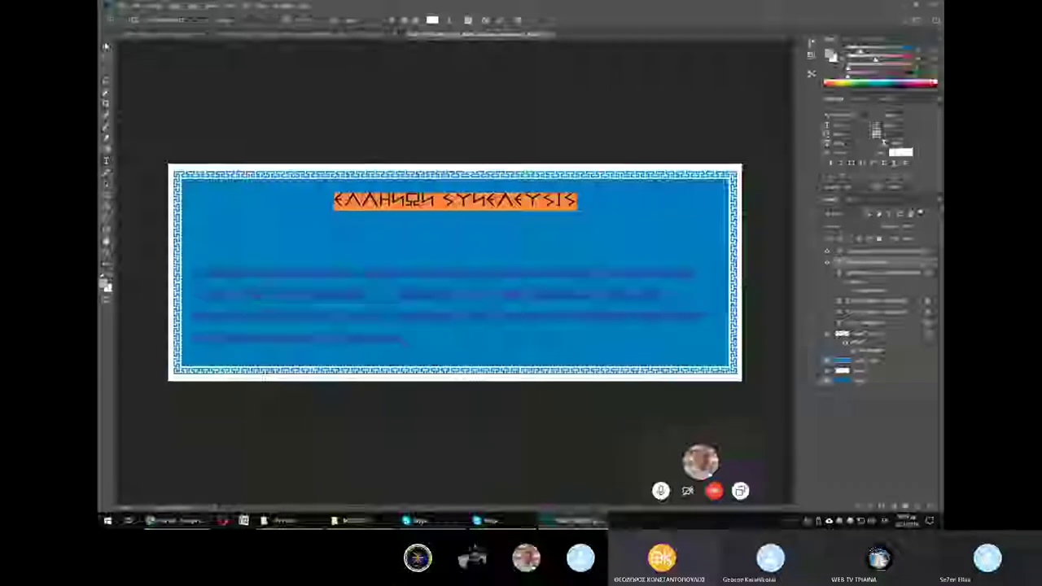
# Commit the title and undo the leftover orange band, leaving straight white lettering.
pyautogui.hotkey('ctrl', 'Return')
pyautogui.hotkey('ctrl', 'z')
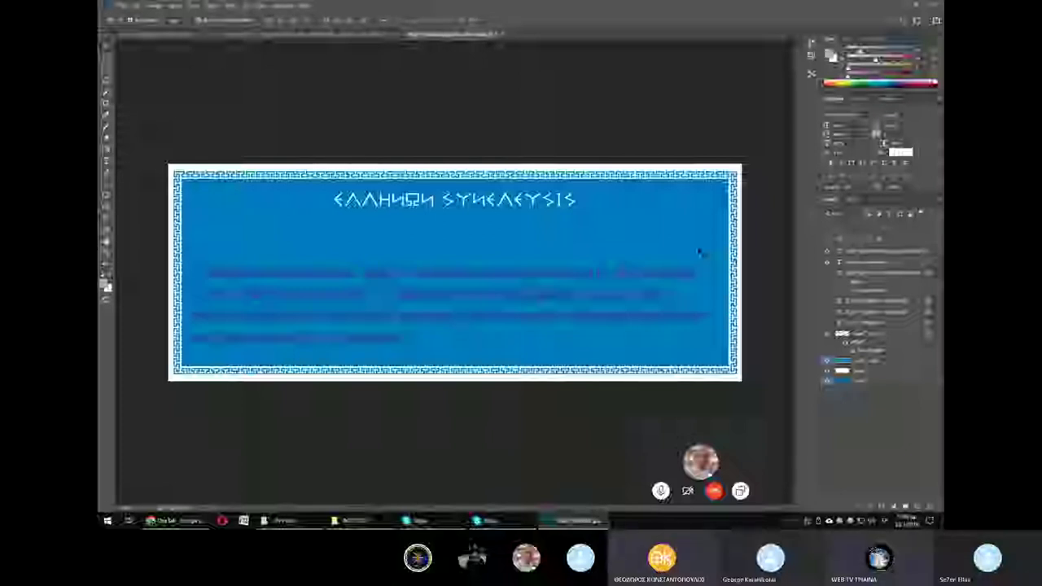
# Drag the cut-out Hermes statue head layer from its image into the poster document.
pyautogui.click(371, 37)
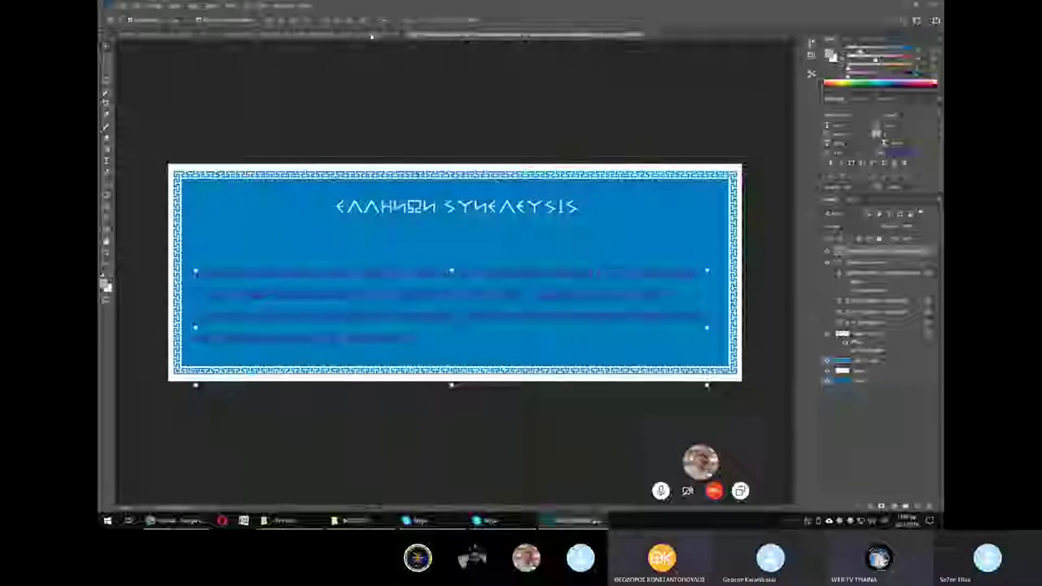
pyautogui.click(195, 36)
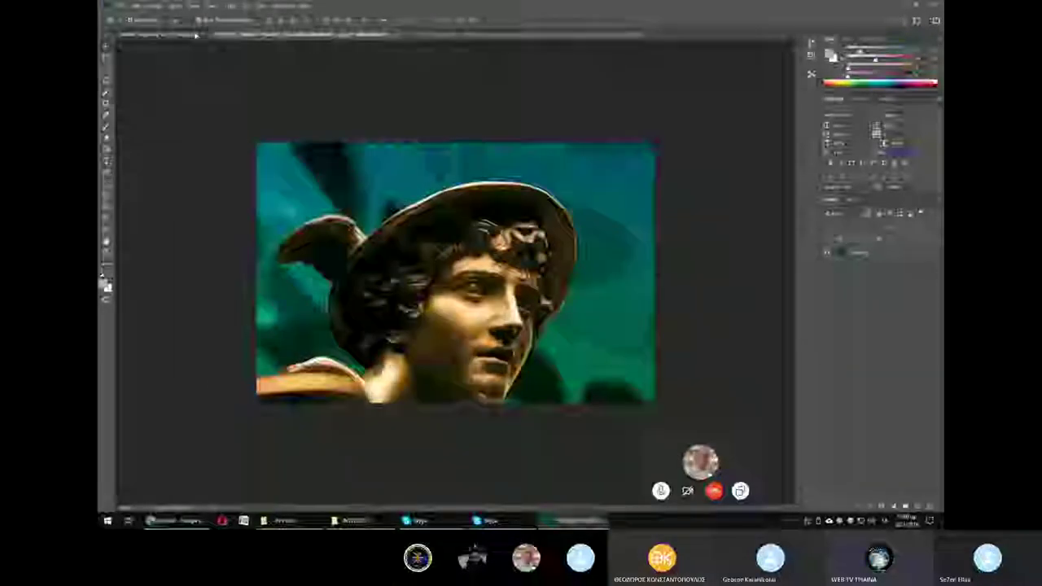
pyautogui.click(208, 36)
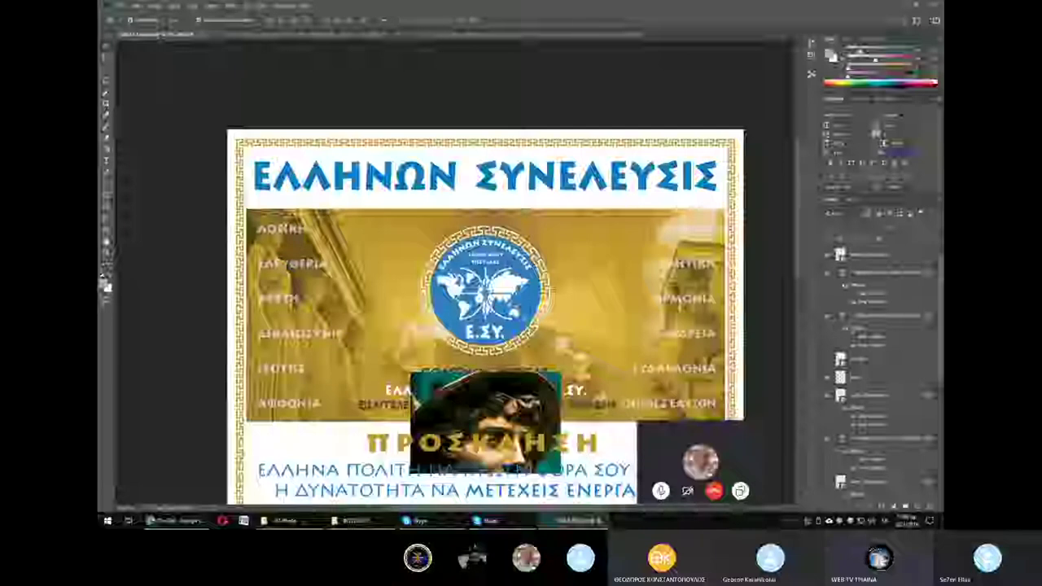
pyautogui.scroll(-2, 586, 324)
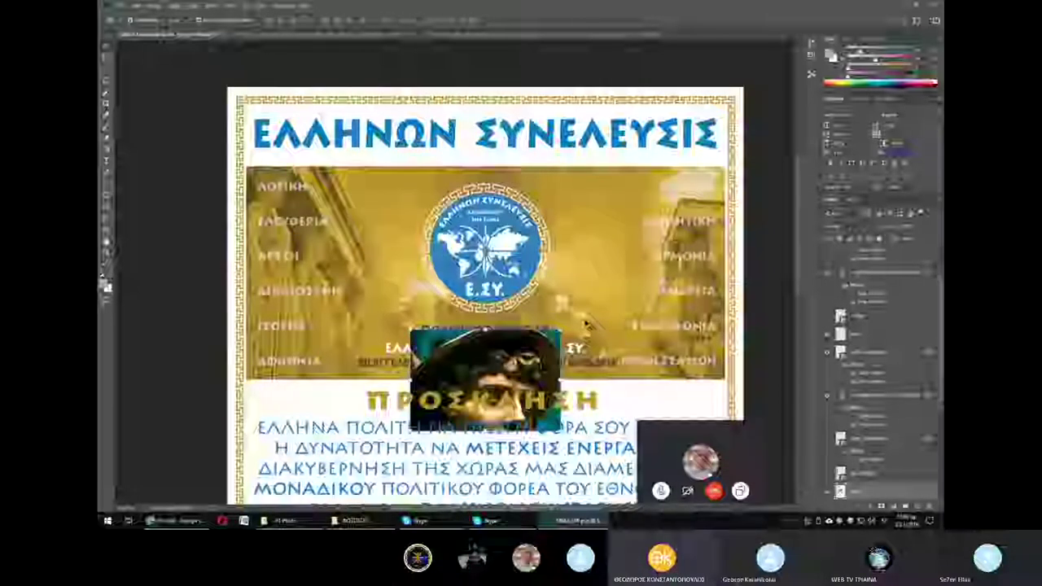
pyautogui.scroll(-5, 586, 324)
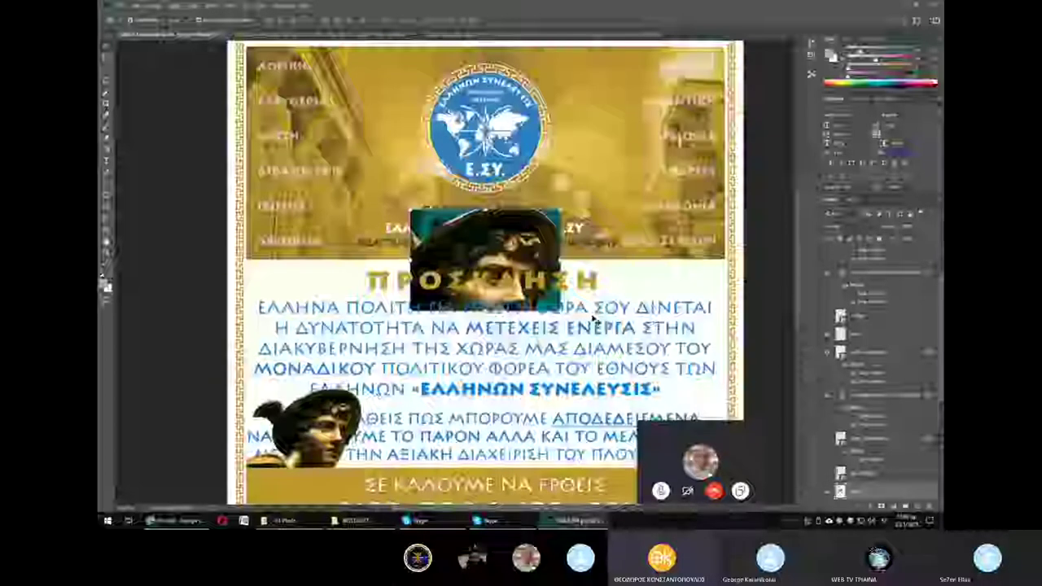
# Shrink the Hermes head into the banner's upper left and lower the body text slightly.
pyautogui.hotkey('ctrl', 'Tab')
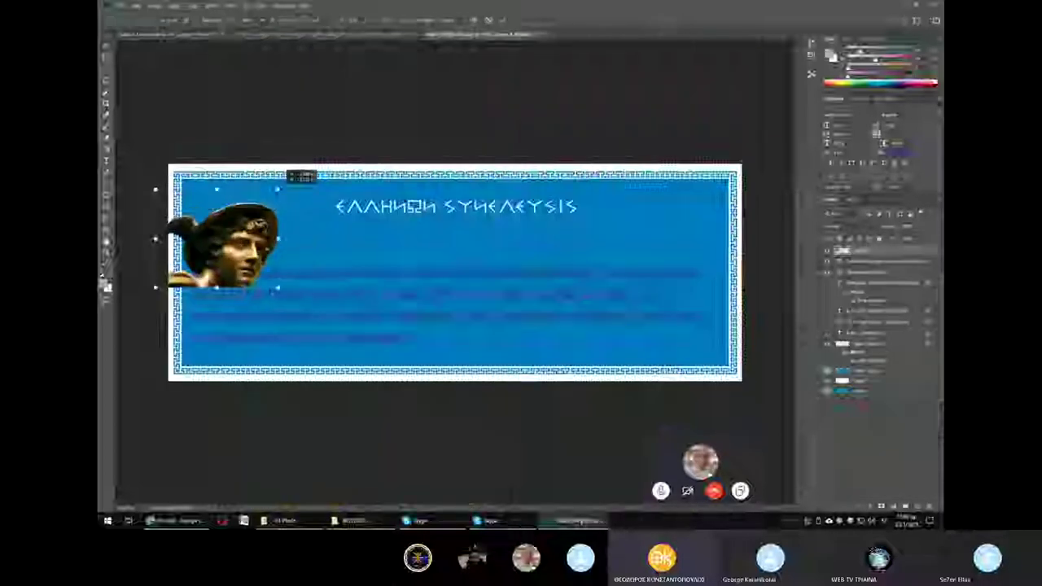
pyautogui.moveTo(277, 189); pyautogui.dragTo(275, 231)
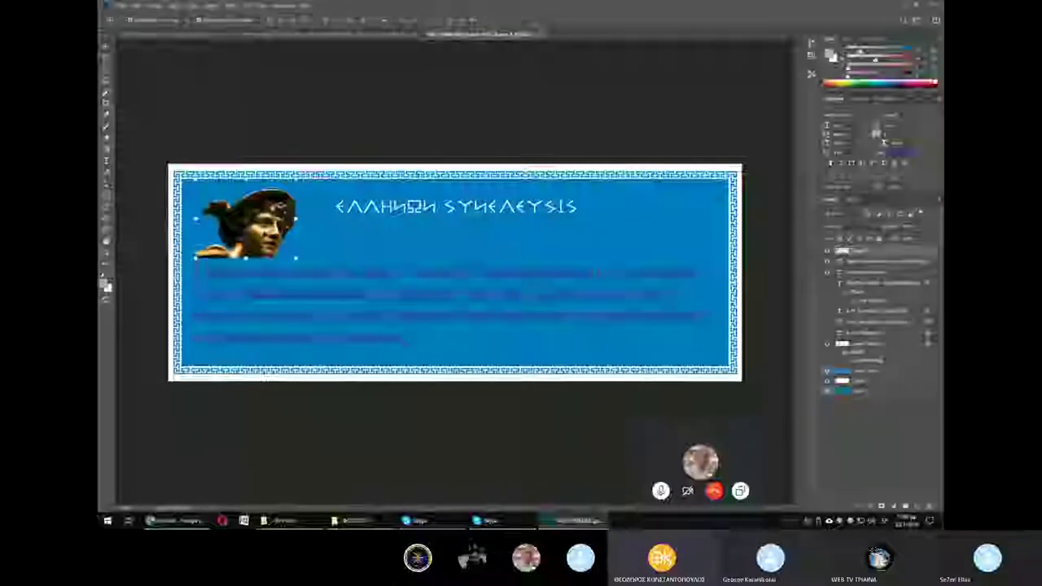
pyautogui.press('Return')
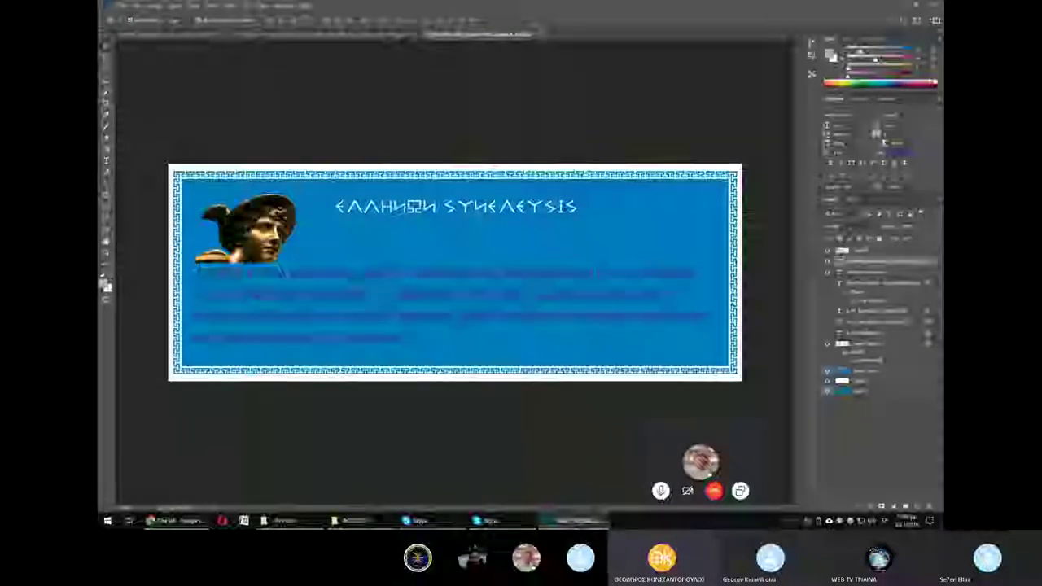
pyautogui.moveTo(354, 275); pyautogui.dragTo(354, 288)
pyautogui.moveTo(265, 228); pyautogui.dragTo(276, 244)
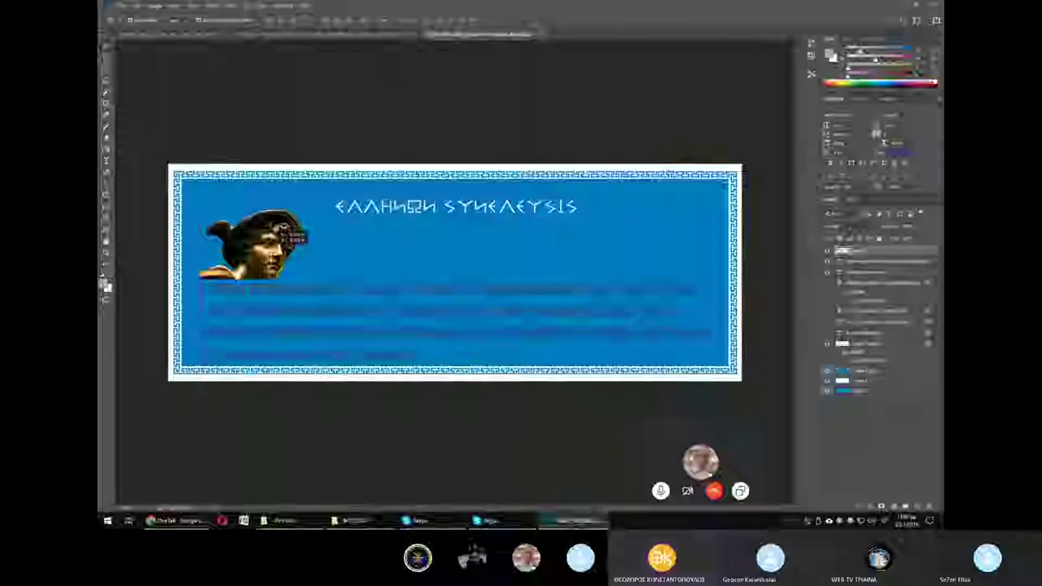
# Group the body text layer with the layers below it using Ctrl+G.
pyautogui.click(885, 264)
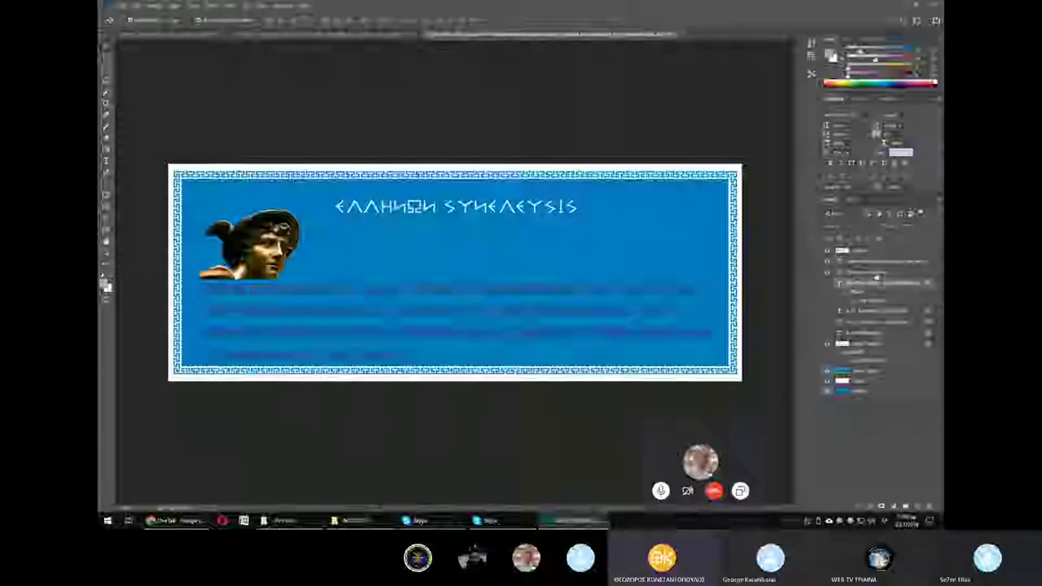
pyautogui.keyDown('shift'); pyautogui.click(894, 338); pyautogui.keyUp('shift')
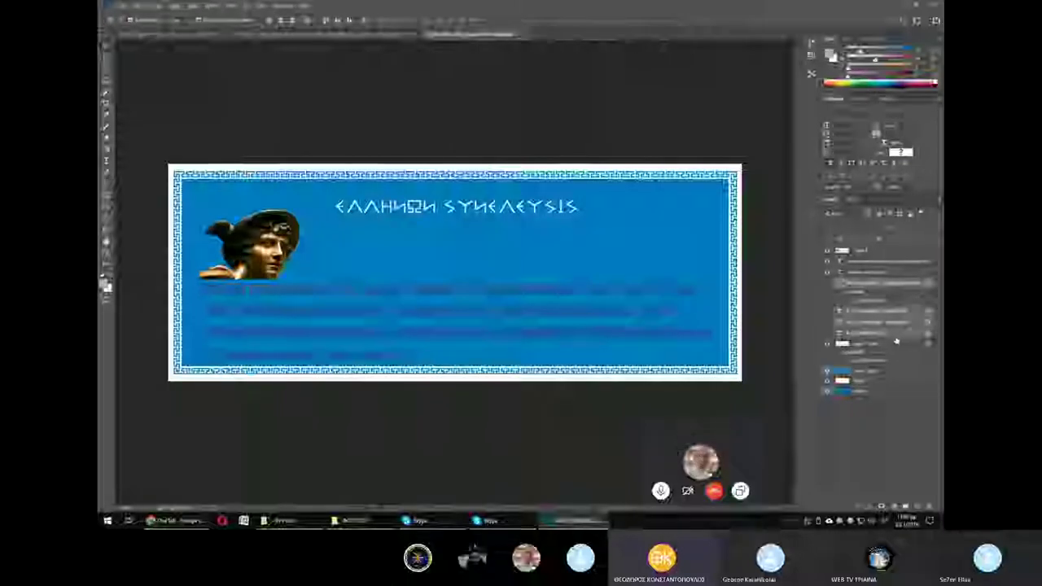
pyautogui.hotkey('ctrl', 'g')
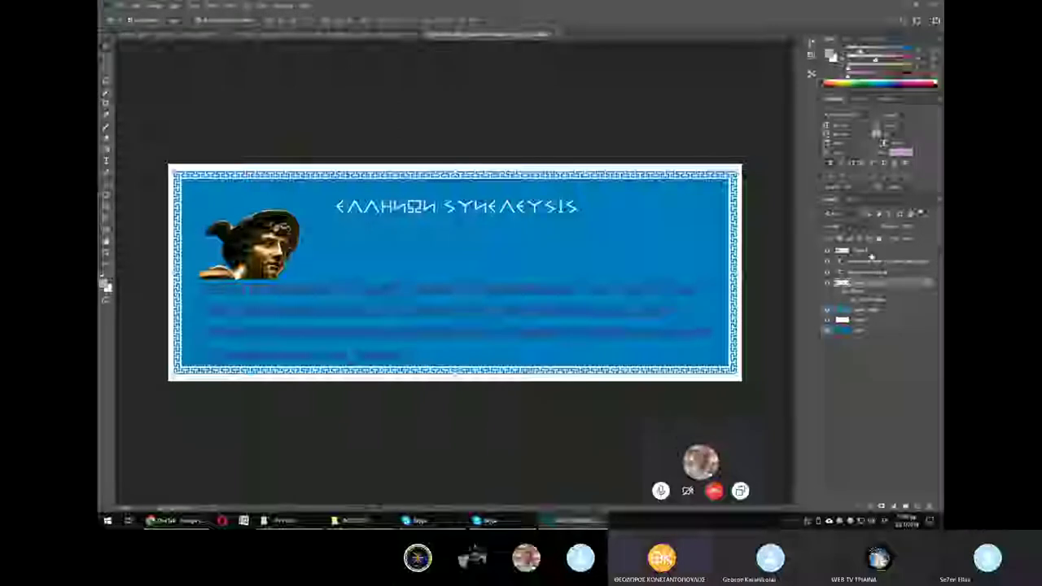
pyautogui.click(874, 255)
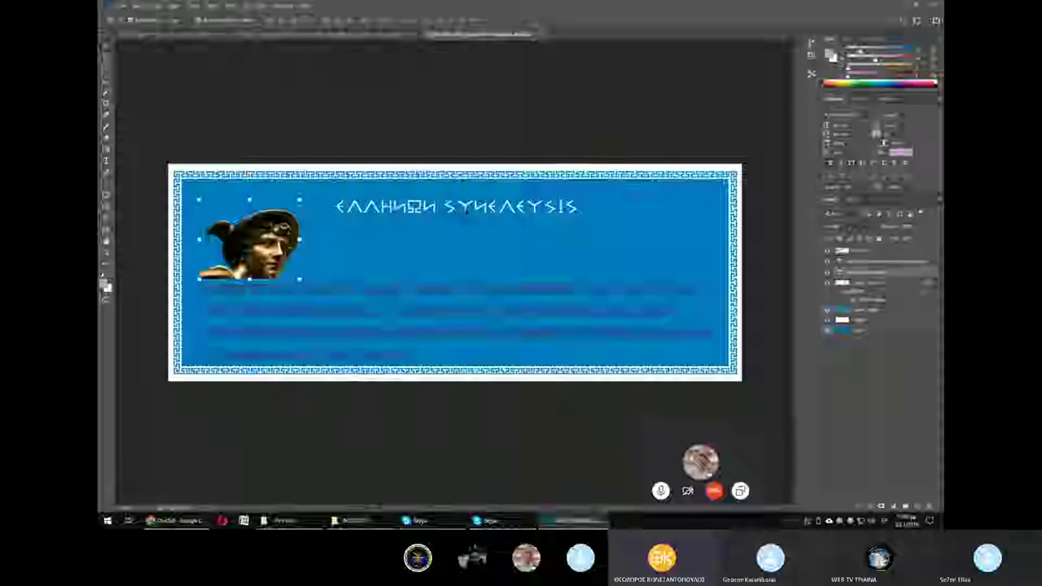
pyautogui.click(879, 268)
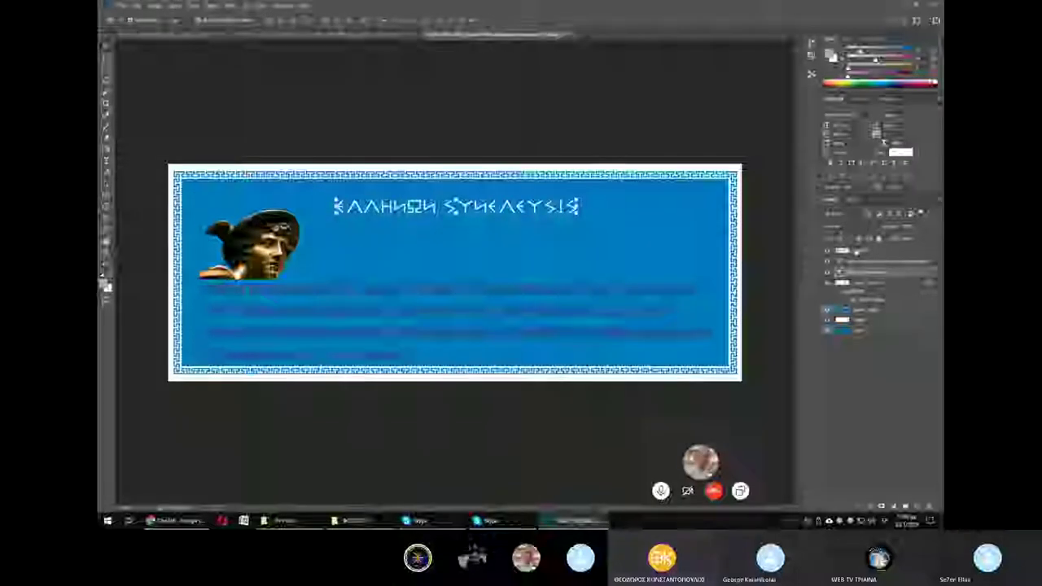
# Open Blending Options for the title layer and move the Layer Style dialog clear of the title.
pyautogui.rightClick(898, 274)
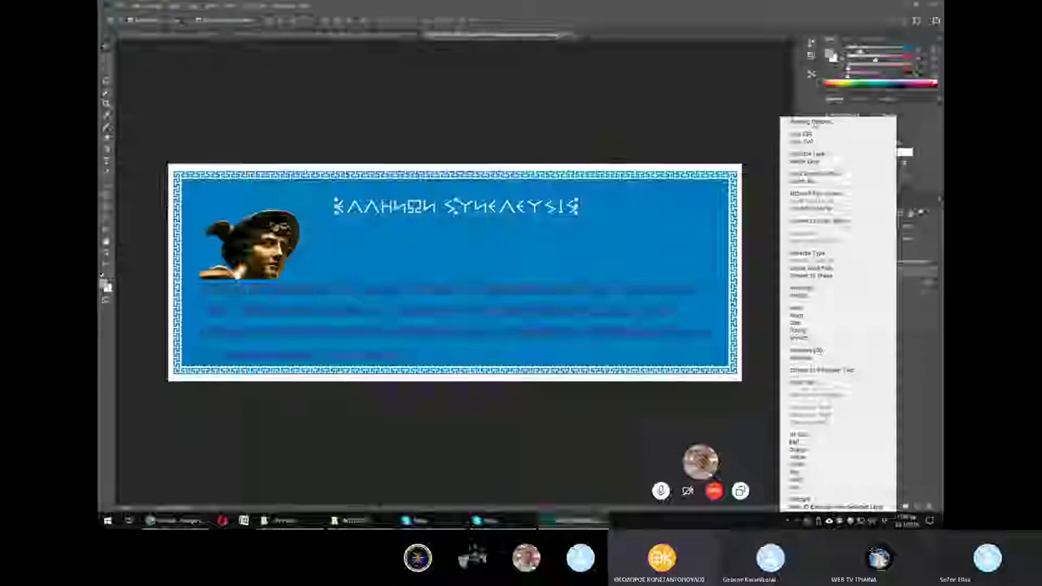
pyautogui.click(814, 122)
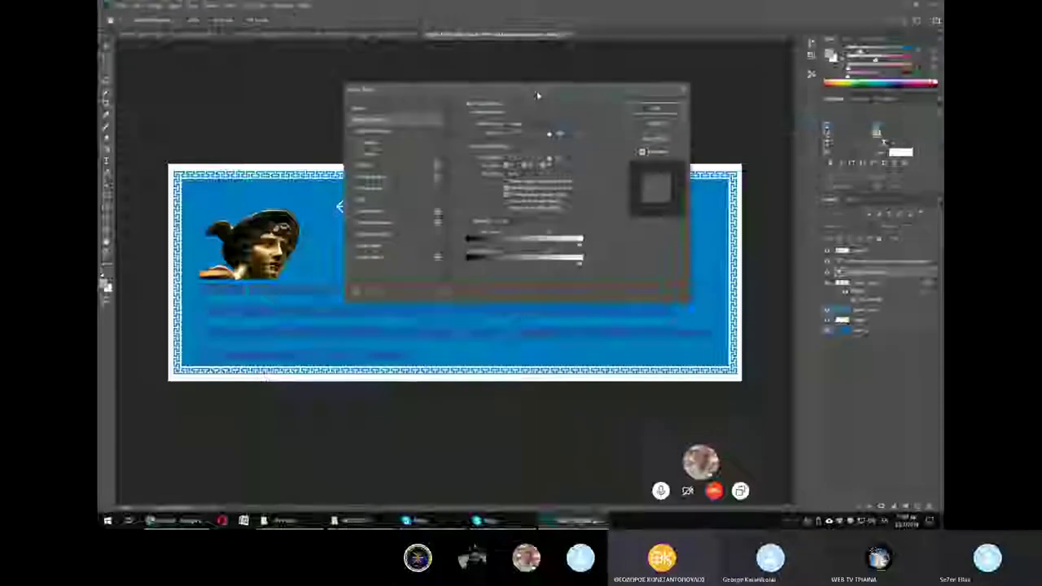
pyautogui.moveTo(537, 96); pyautogui.dragTo(752, 27)
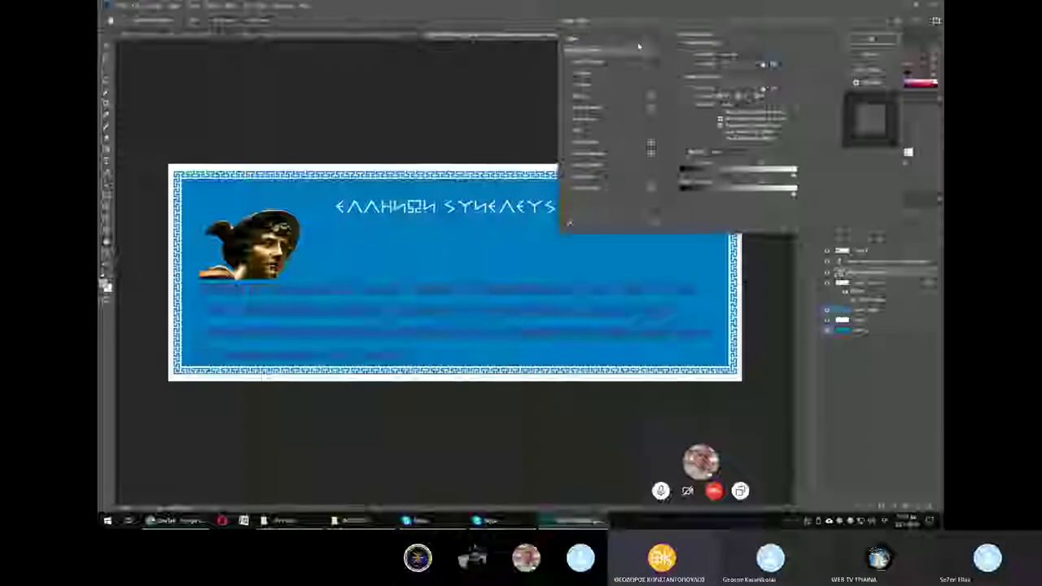
pyautogui.moveTo(635, 39)
pyautogui.mouseDown()
pyautogui.moveTo(640, 245)
pyautogui.moveTo(671, 99)
pyautogui.moveTo(666, 61)
pyautogui.mouseUp()
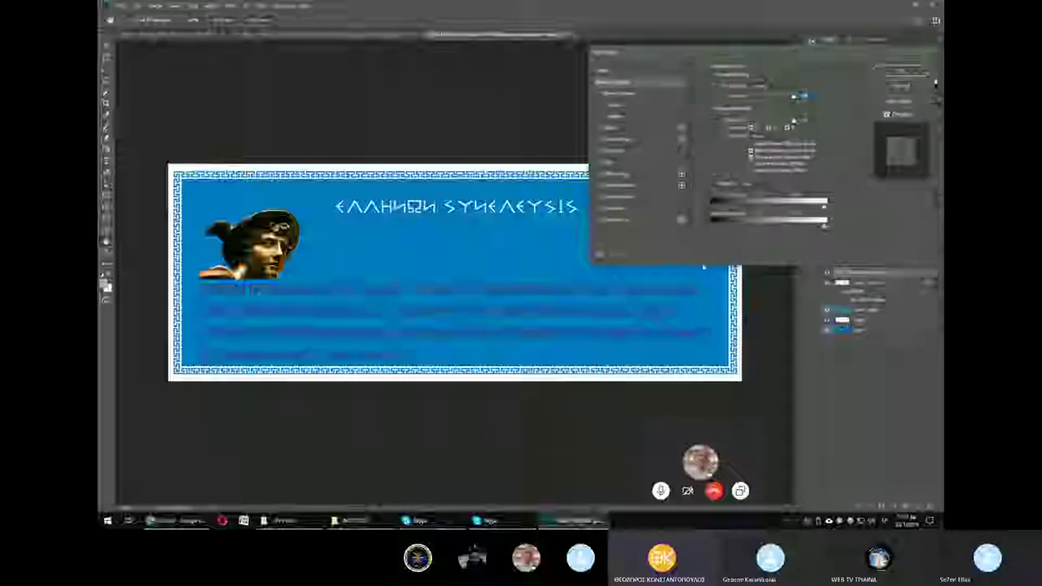
pyautogui.moveTo(635, 53)
pyautogui.mouseDown()
pyautogui.moveTo(655, 181)
pyautogui.moveTo(448, 352)
pyautogui.moveTo(583, 61)
pyautogui.moveTo(642, 81)
pyautogui.mouseUp()
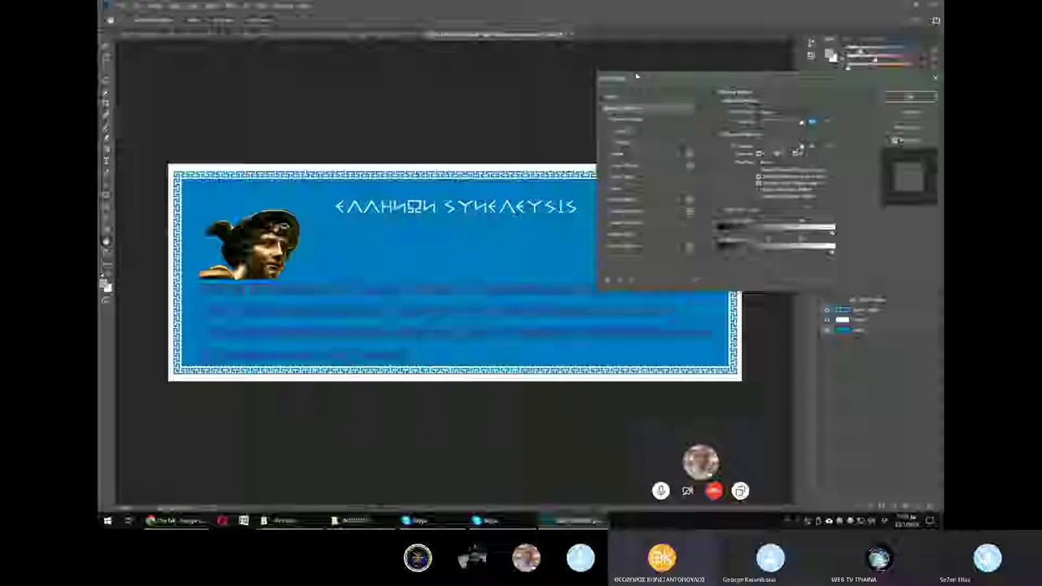
# Try enabling several layer effects on the poster title in Layer Style.
pyautogui.click(607, 120)
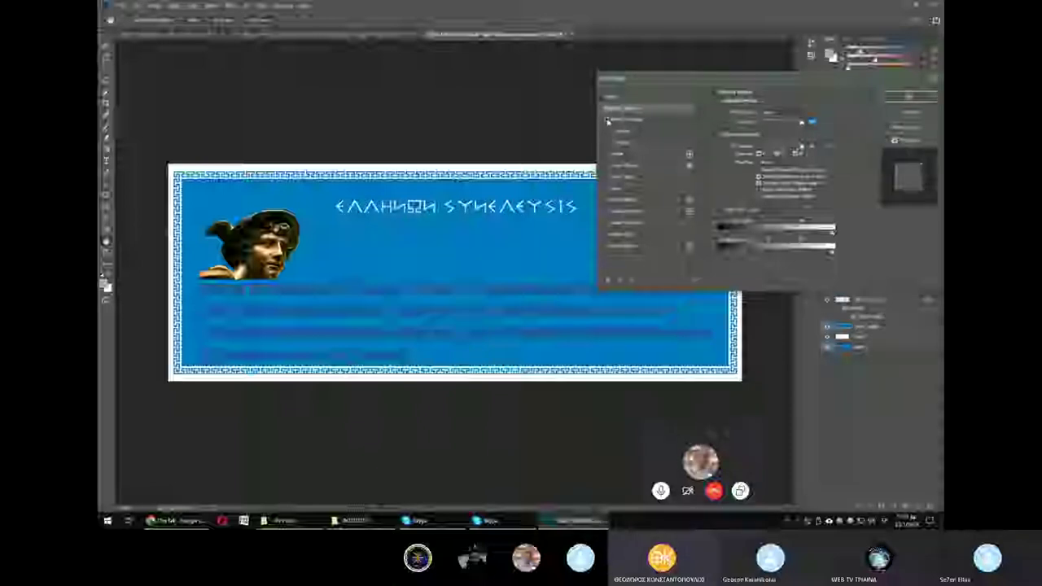
pyautogui.click(606, 246)
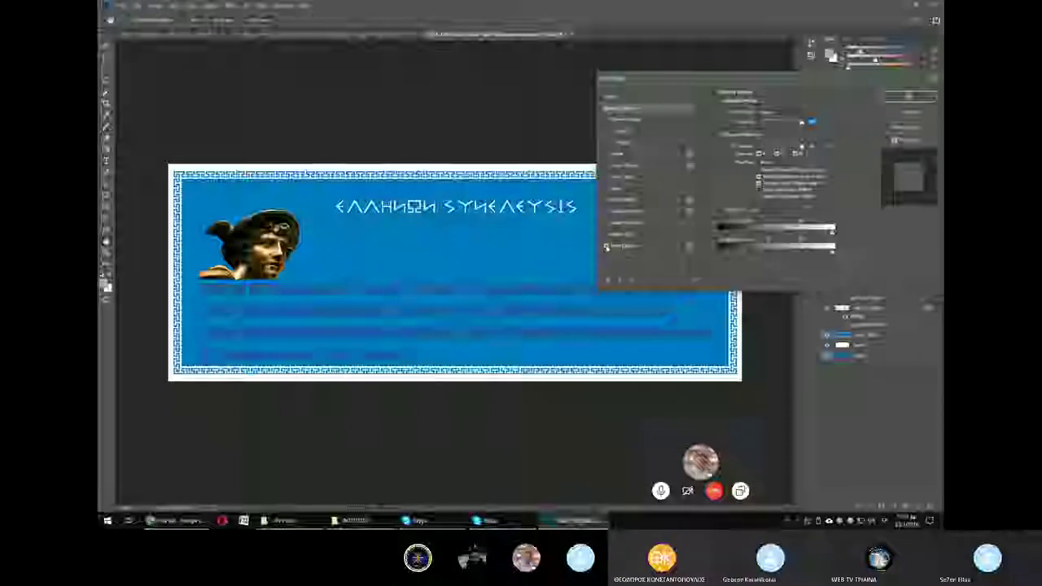
pyautogui.click(690, 250)
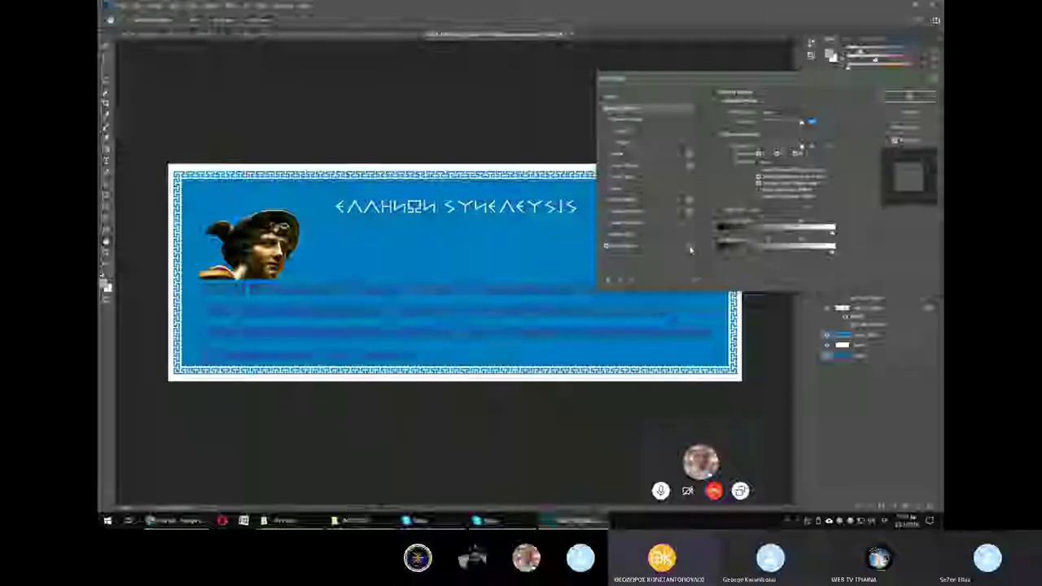
pyautogui.click(690, 250)
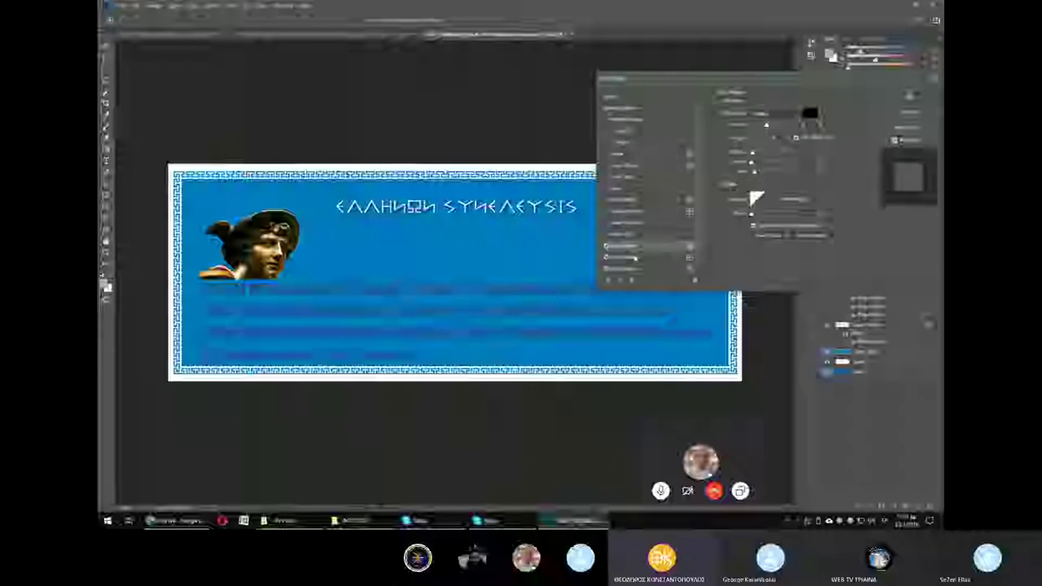
pyautogui.click(612, 269)
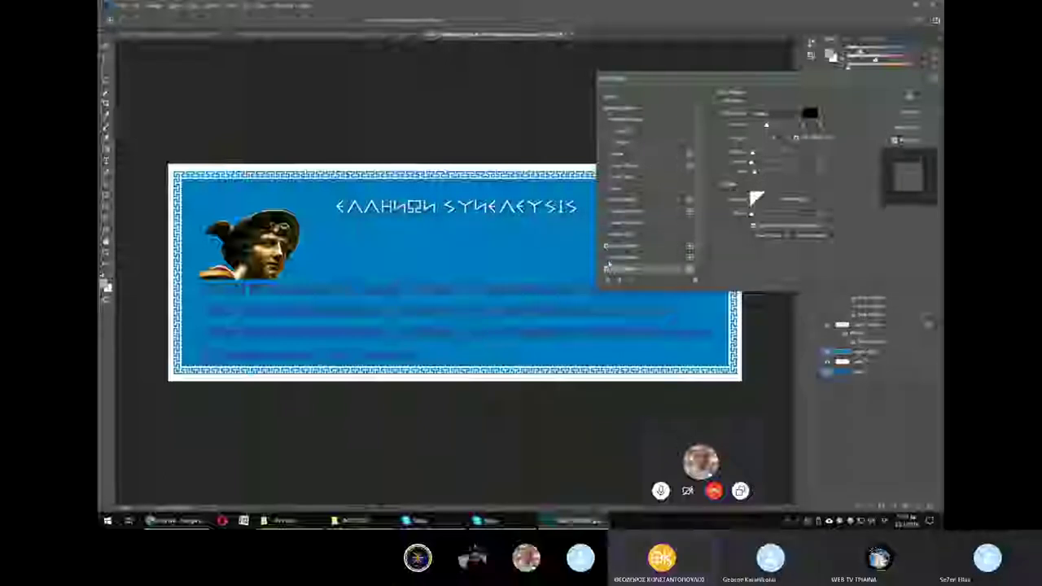
# Turn on Drop Shadow for the title and display its options.
pyautogui.click(633, 122)
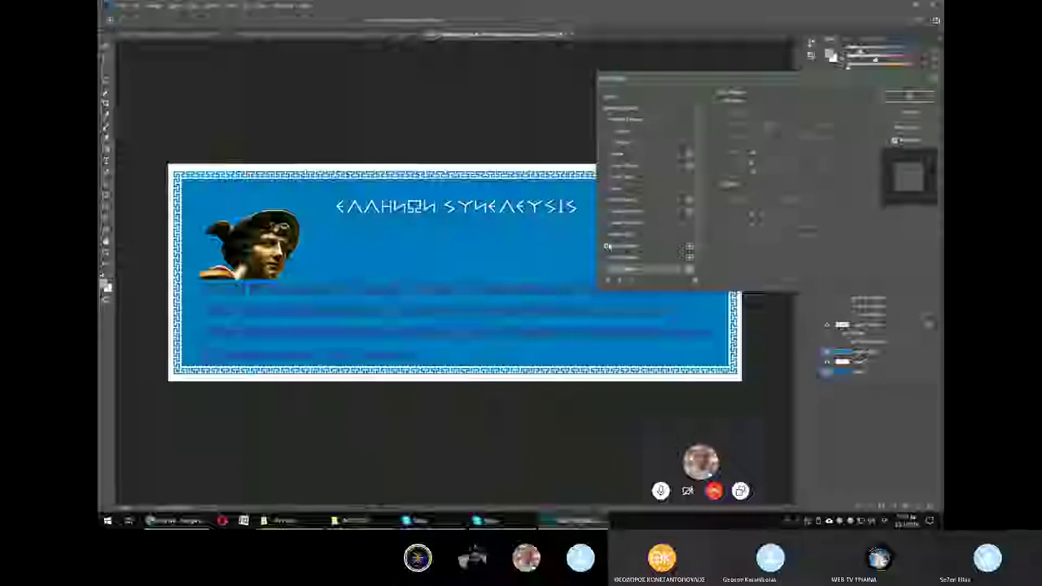
pyautogui.click(607, 247)
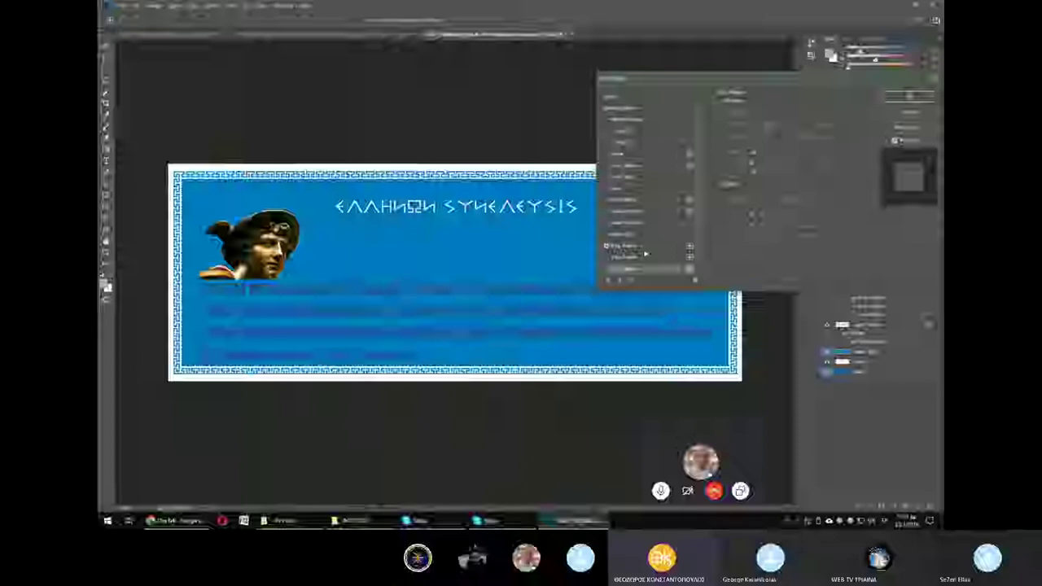
pyautogui.click(628, 252)
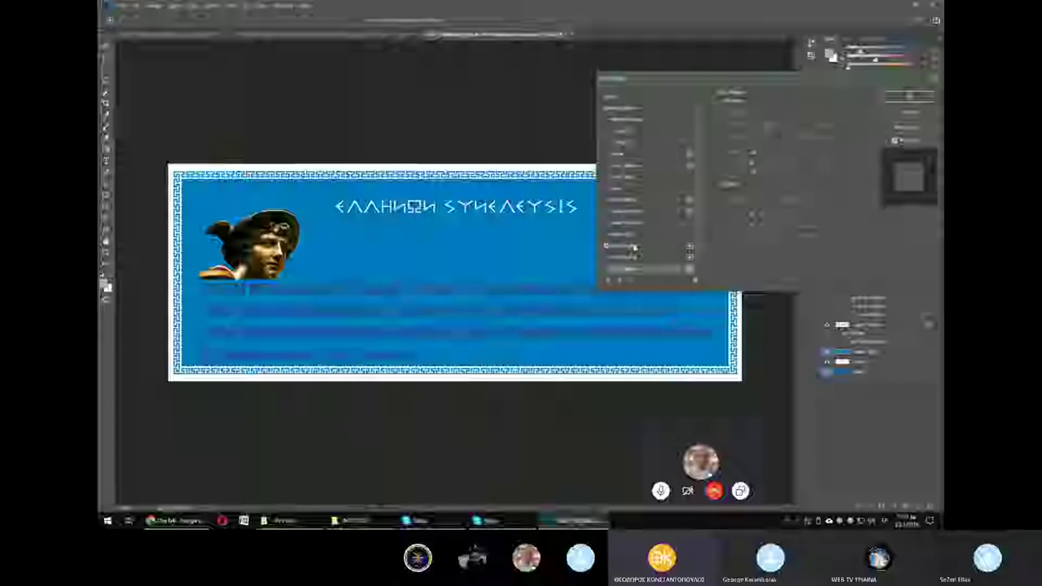
pyautogui.click(648, 249)
pyautogui.click(754, 122)
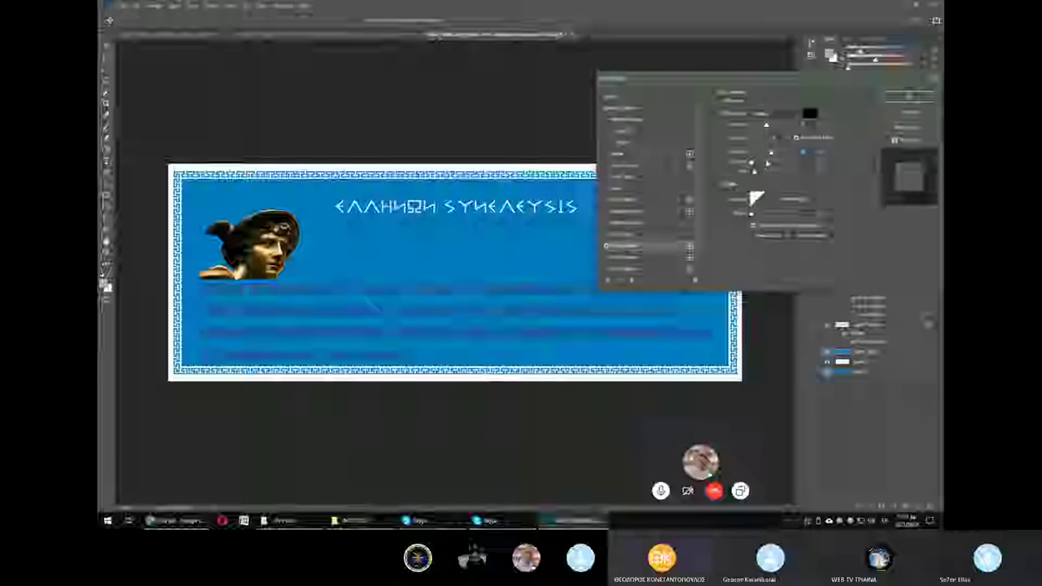
# Tune the shadow's opacity, distance and size so a dark shadow sits tightly beneath the letters.
pyautogui.moveTo(767, 163)
pyautogui.mouseDown()
pyautogui.moveTo(779, 164)
pyautogui.moveTo(754, 172)
pyautogui.moveTo(766, 166)
pyautogui.mouseUp()
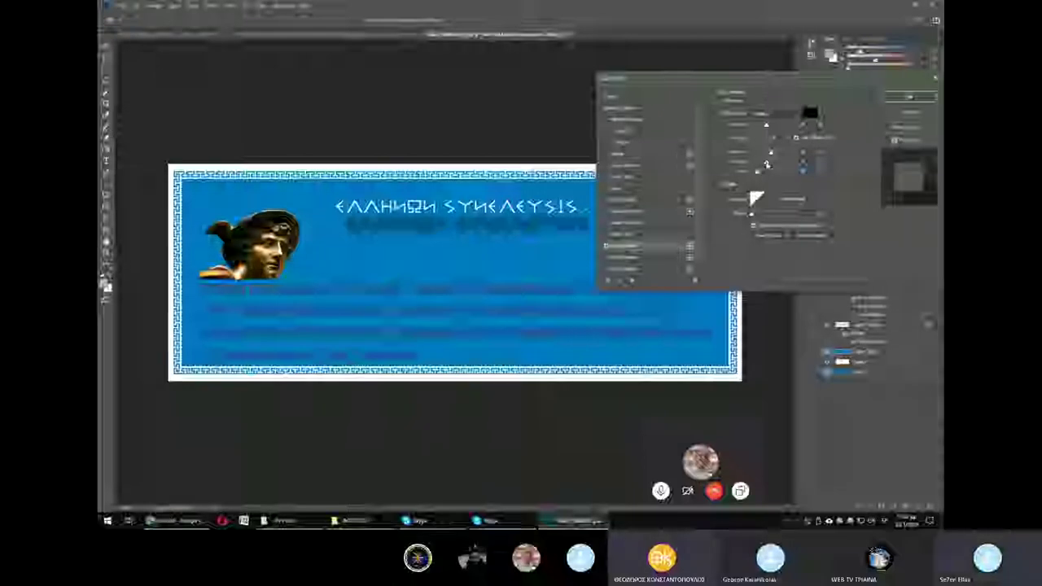
pyautogui.moveTo(766, 165)
pyautogui.mouseDown()
pyautogui.moveTo(756, 168)
pyautogui.moveTo(768, 170)
pyautogui.mouseUp()
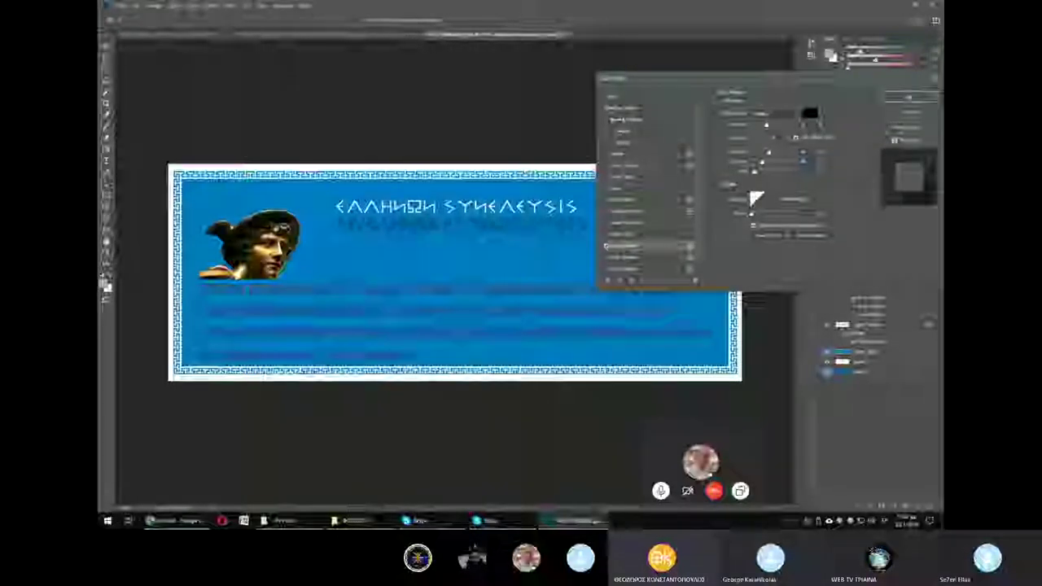
pyautogui.click(605, 246)
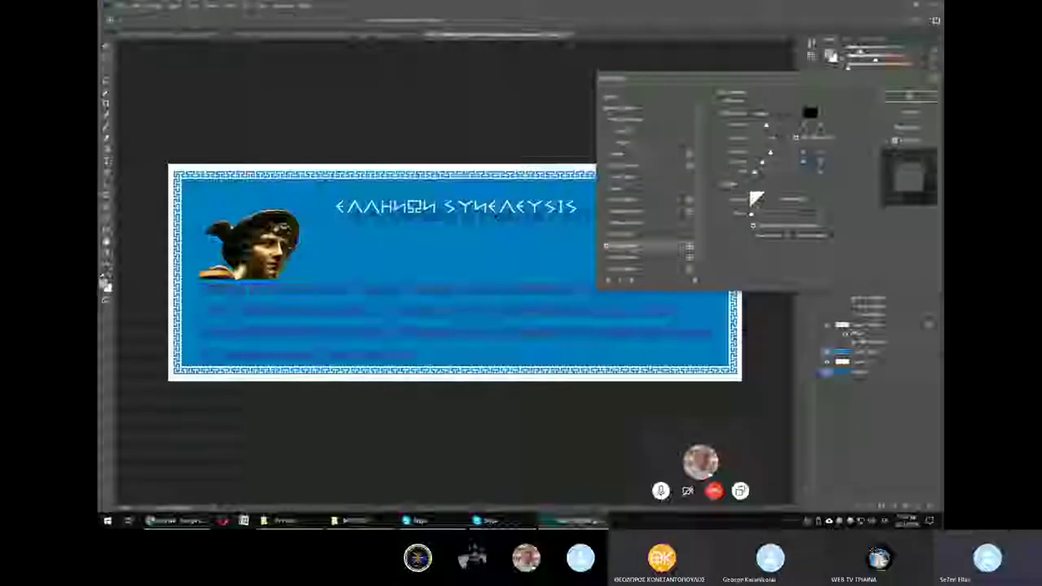
pyautogui.moveTo(480, 210); pyautogui.dragTo(487, 218)
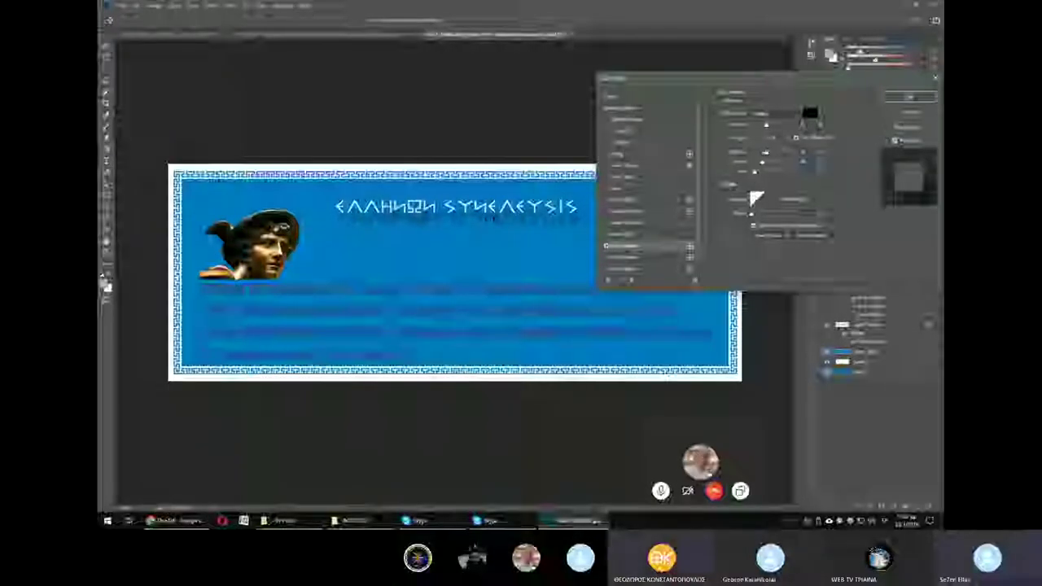
pyautogui.moveTo(486, 218); pyautogui.dragTo(486, 207)
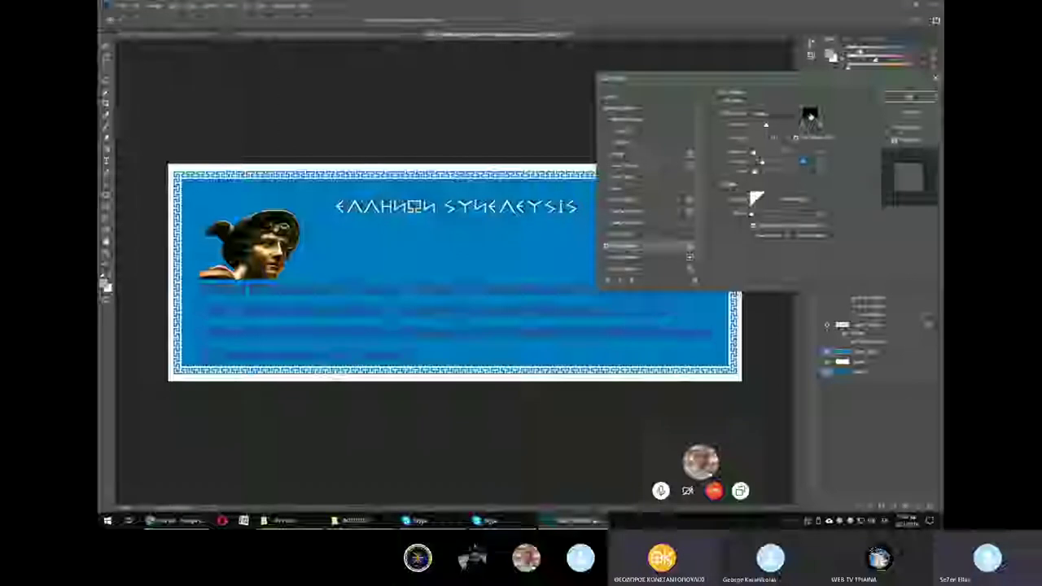
# Set the title outline's effect colour to red.
pyautogui.click(810, 114)
pyautogui.click(675, 89)
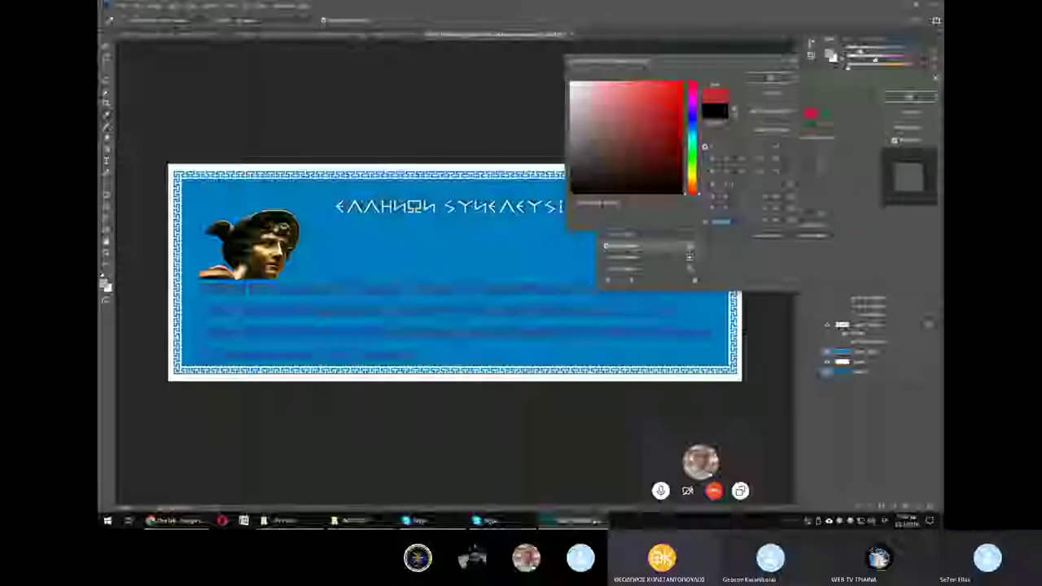
pyautogui.click(765, 78)
pyautogui.click(781, 115)
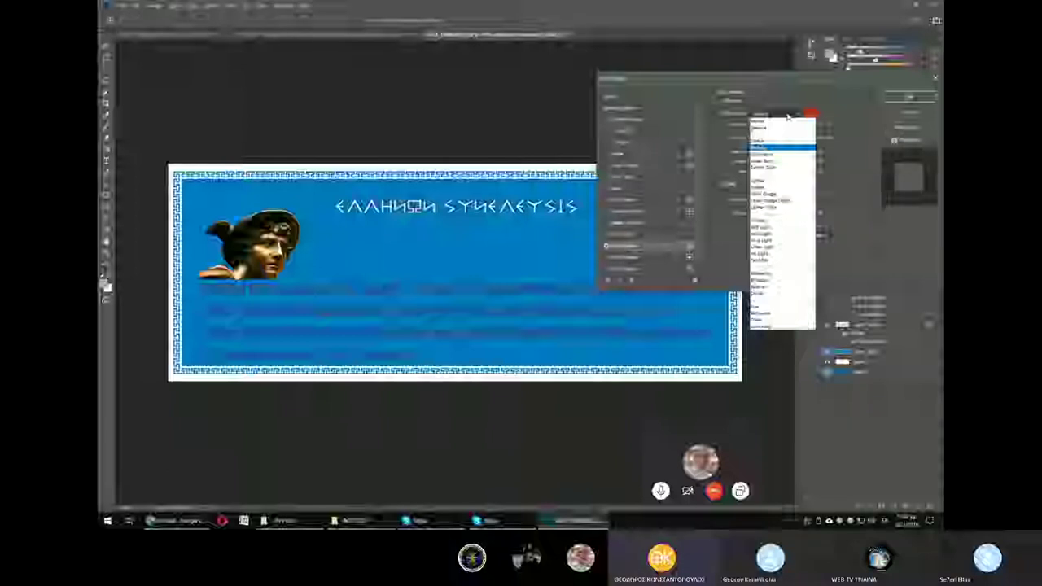
pyautogui.click(809, 114)
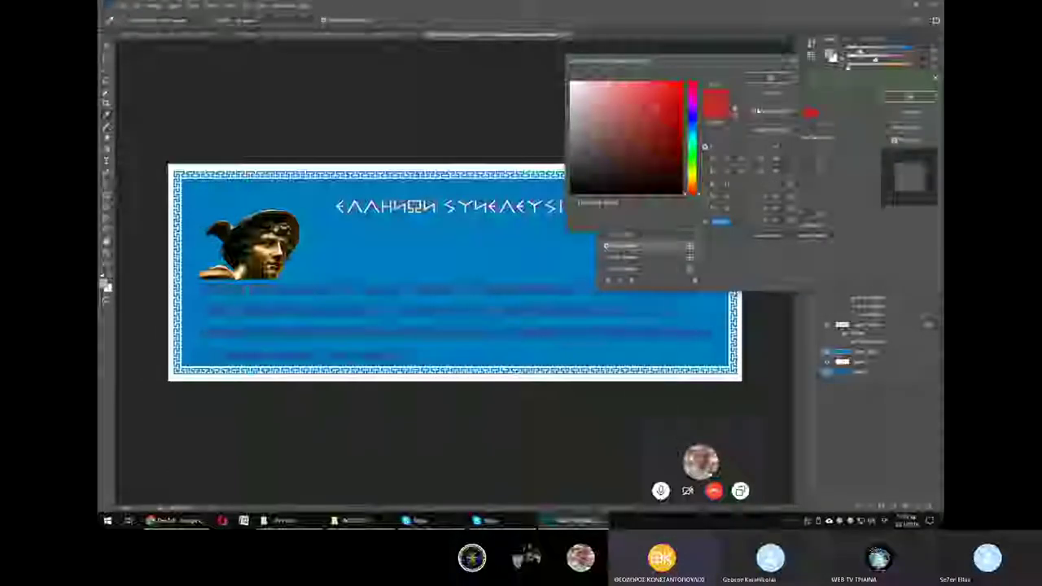
pyautogui.click(770, 77)
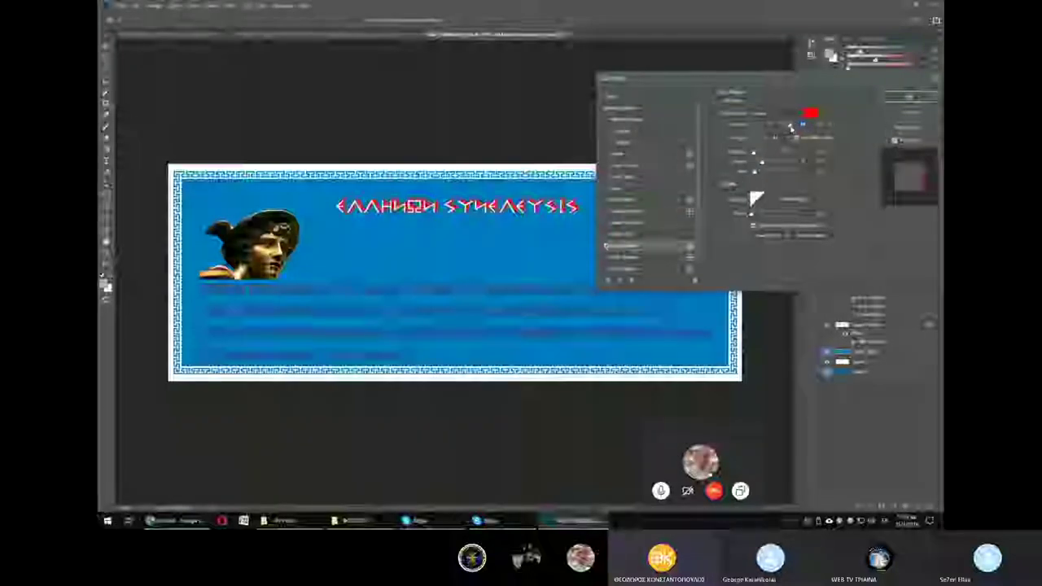
# Change the red outline's blend mode and browse the Contour presets.
pyautogui.click(785, 124)
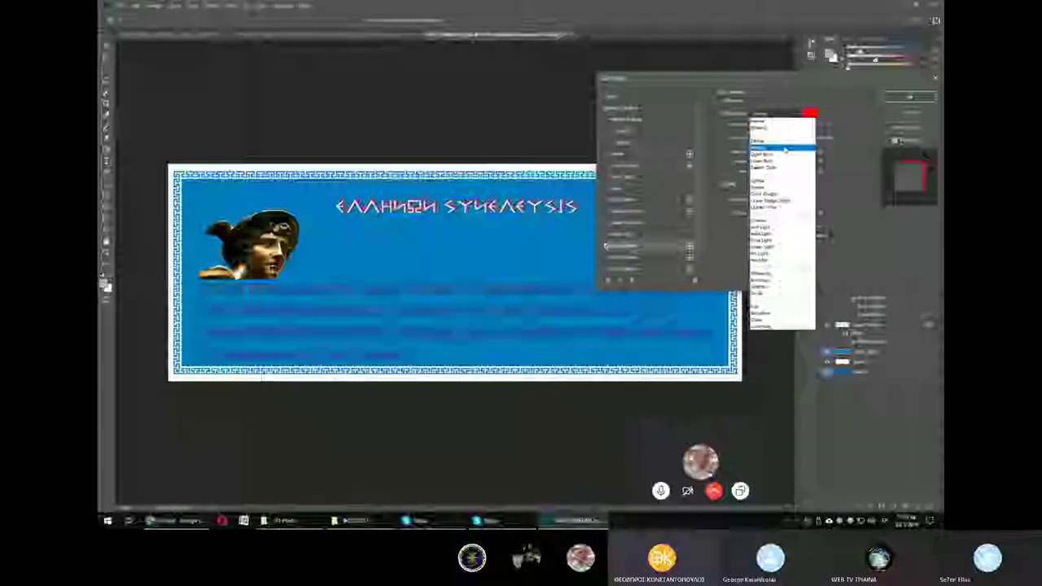
pyautogui.click(777, 128)
pyautogui.scroll(-1, 790, 123)
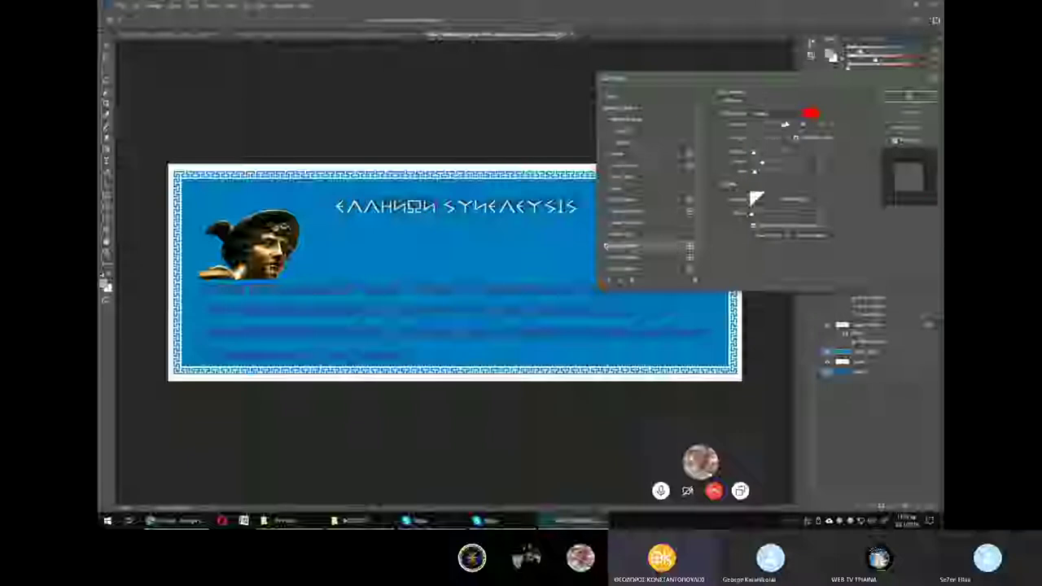
pyautogui.scroll(-1, 796, 123)
pyautogui.scroll(-1, 796, 123)
pyautogui.scroll(-1, 769, 126)
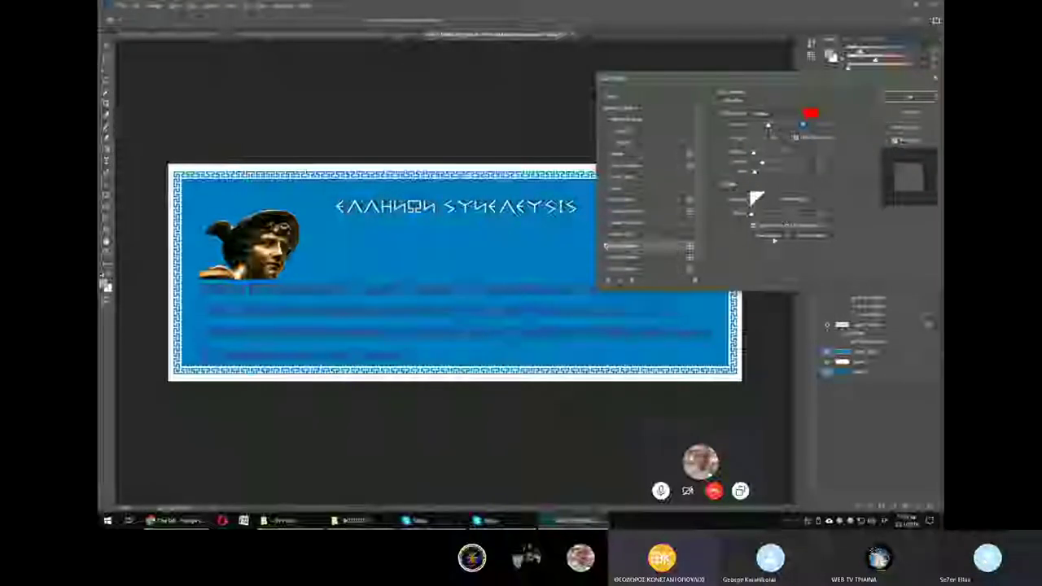
pyautogui.click(757, 199)
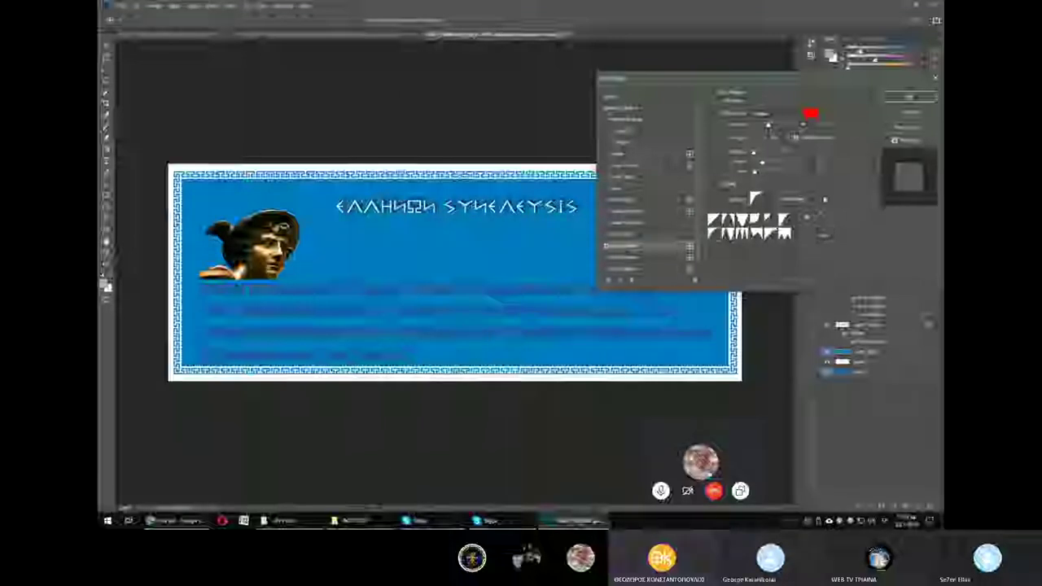
# Switch the title outline colour from red to black and apply the layer style.
pyautogui.click(825, 199)
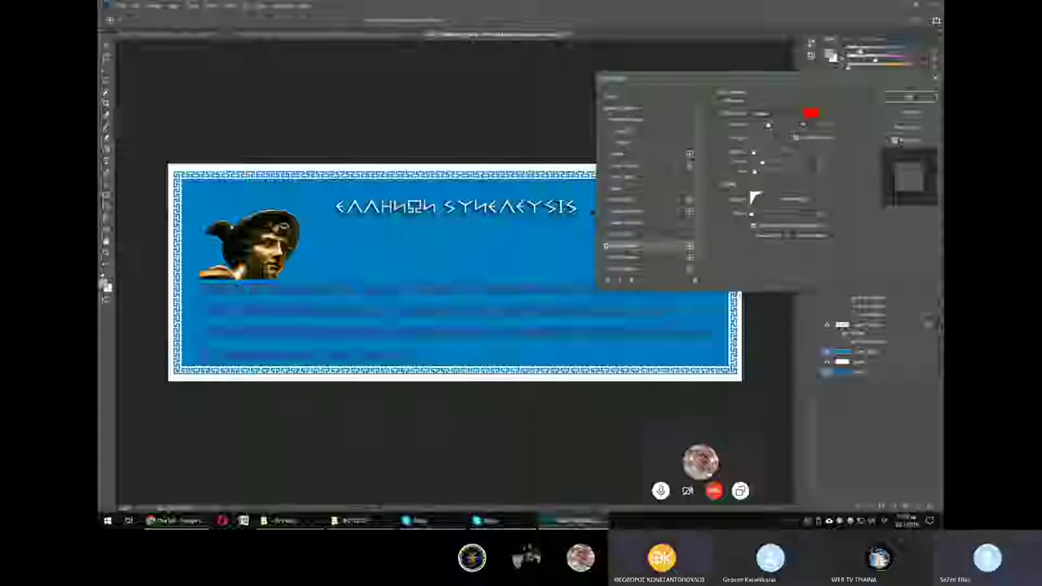
pyautogui.click(769, 114)
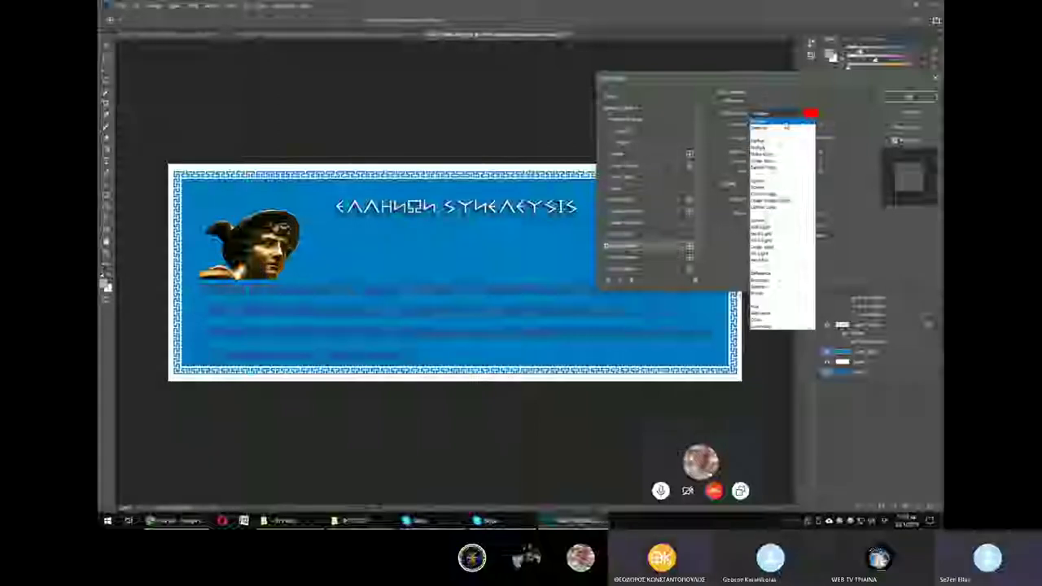
pyautogui.click(786, 128)
pyautogui.click(811, 114)
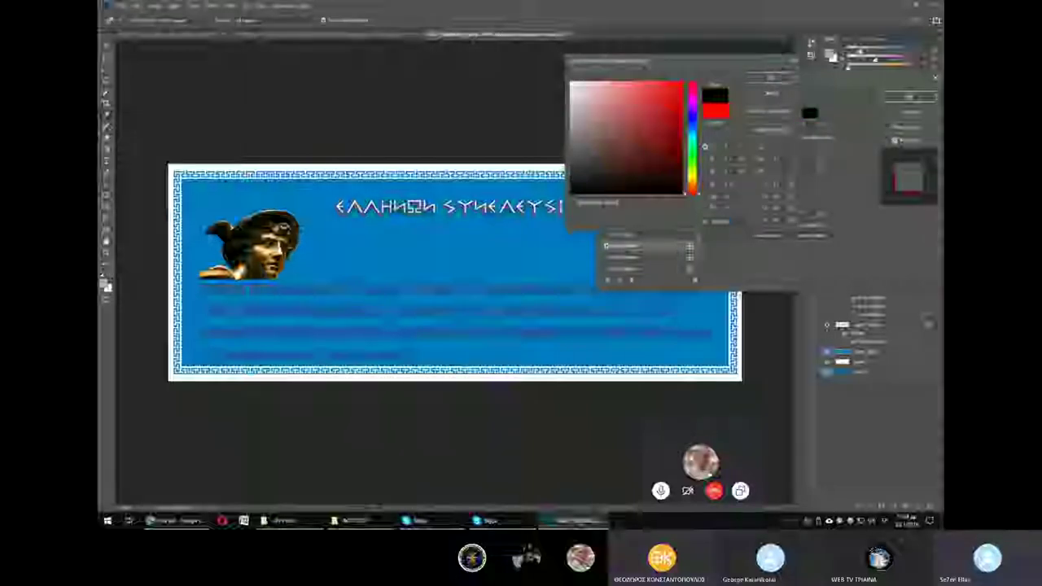
pyautogui.press('Return')
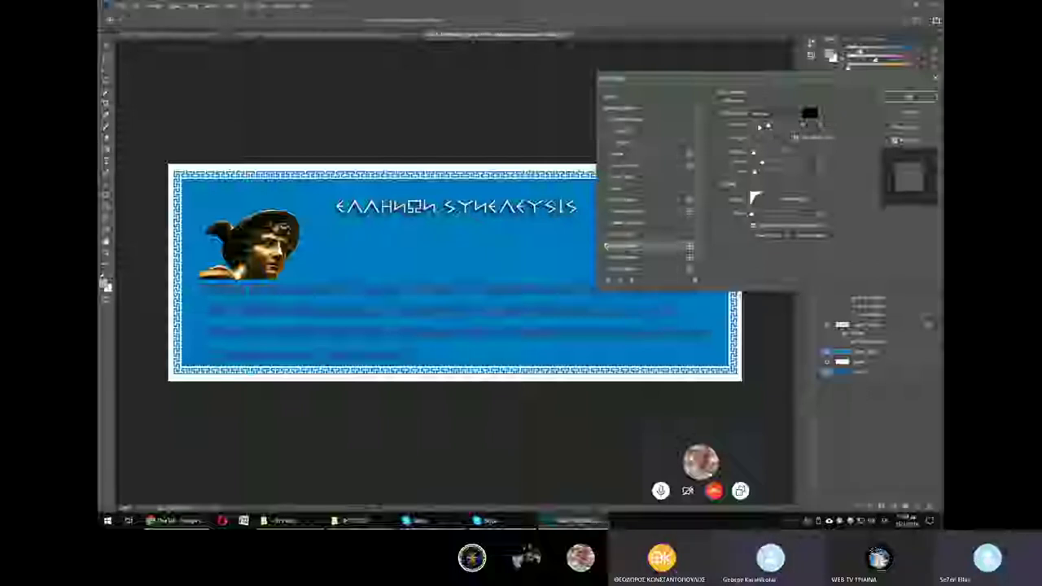
pyautogui.press('Return')
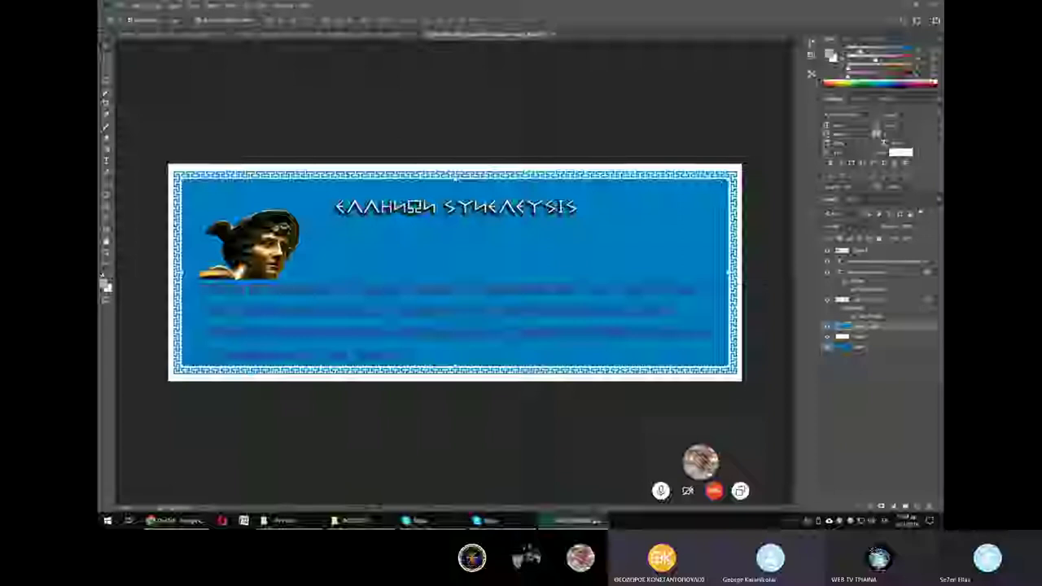
# Toggle the blue background layer to check the text, then reconfirm the title's layer style.
pyautogui.click(855, 271)
pyautogui.click(855, 326)
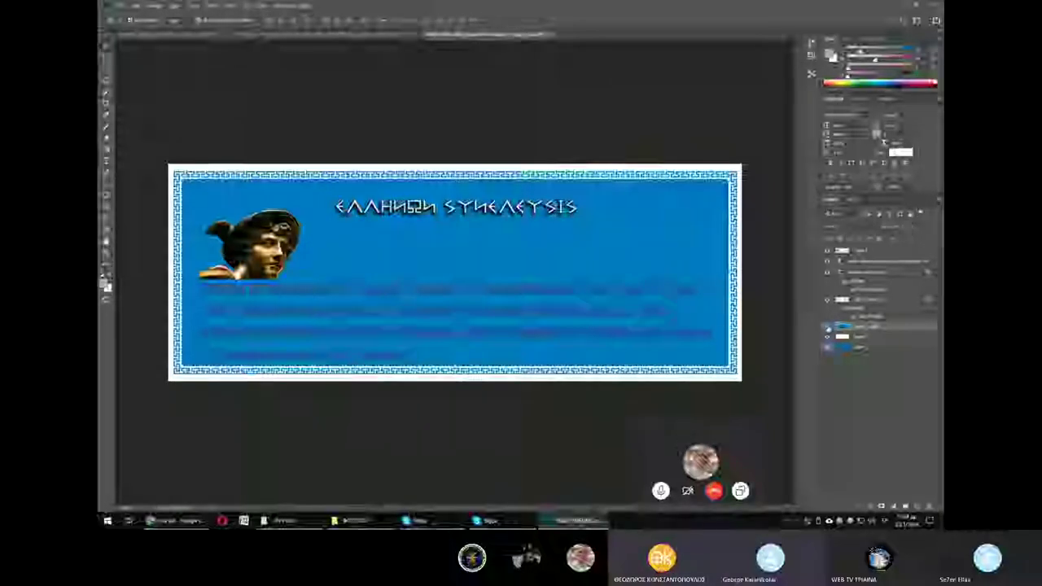
pyautogui.click(827, 326)
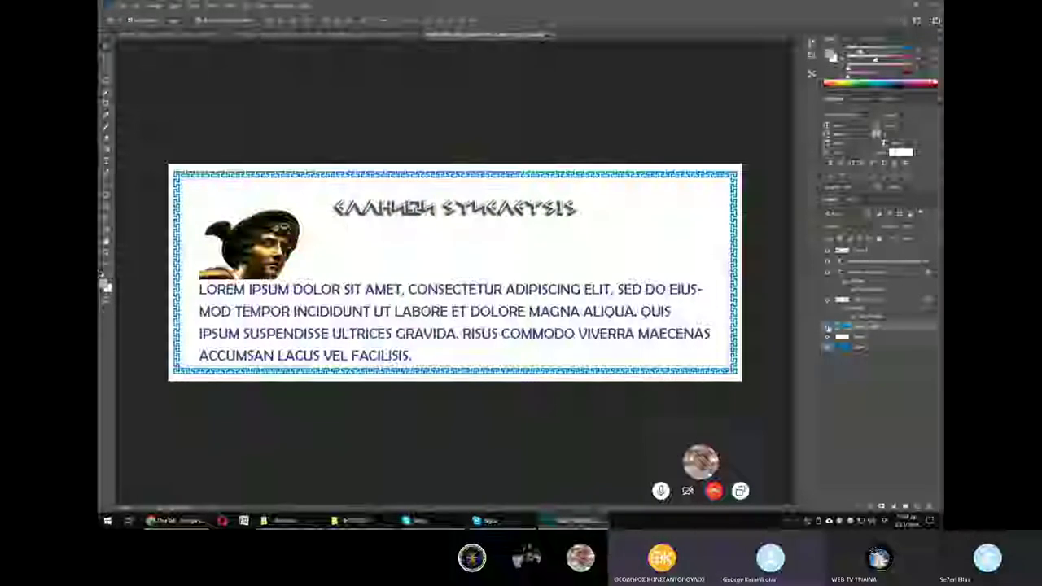
pyautogui.click(827, 326)
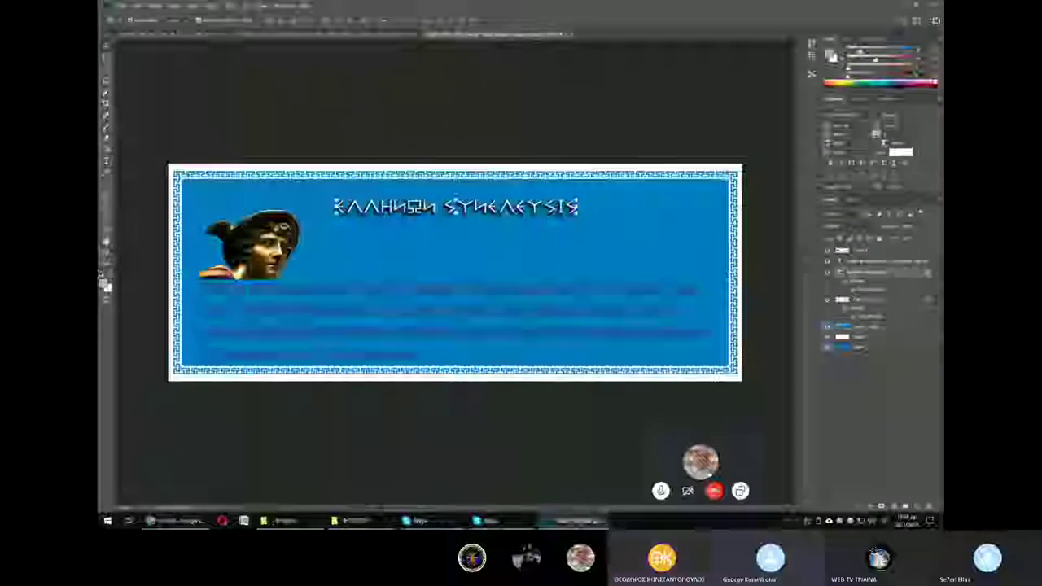
pyautogui.doubleClick(854, 290)
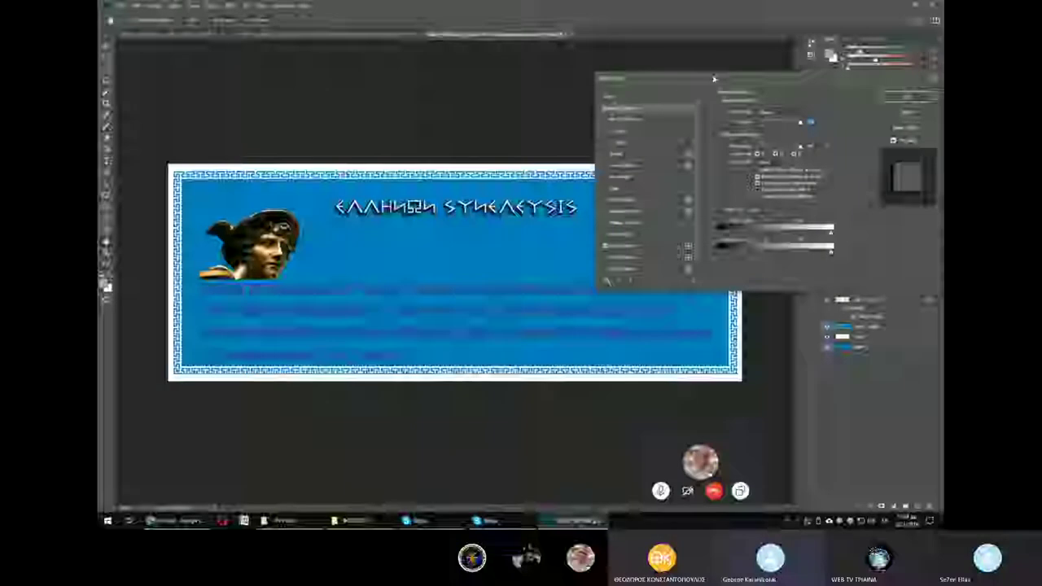
pyautogui.moveTo(714, 79); pyautogui.dragTo(738, 71)
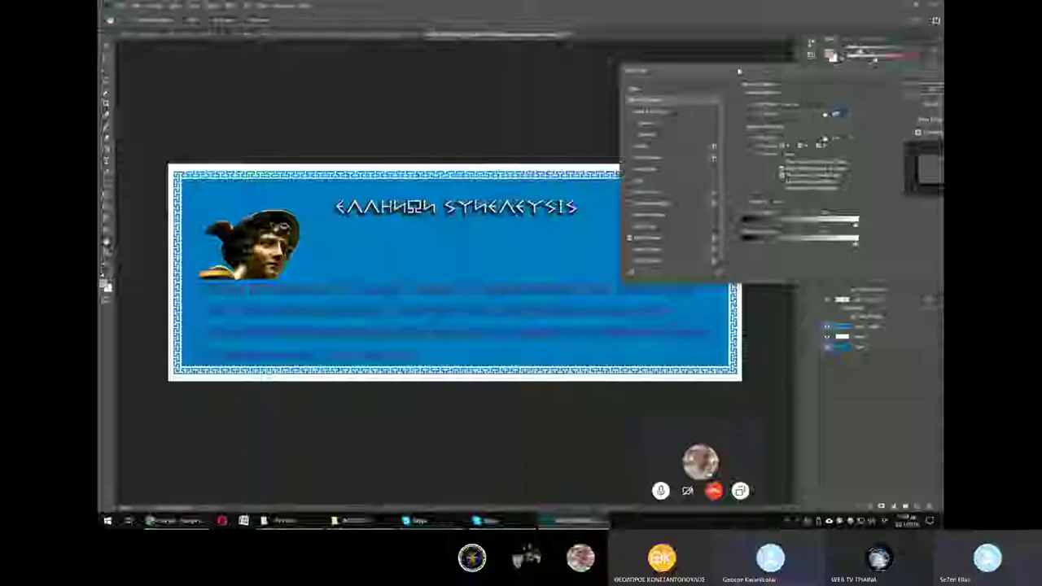
pyautogui.press('Return')
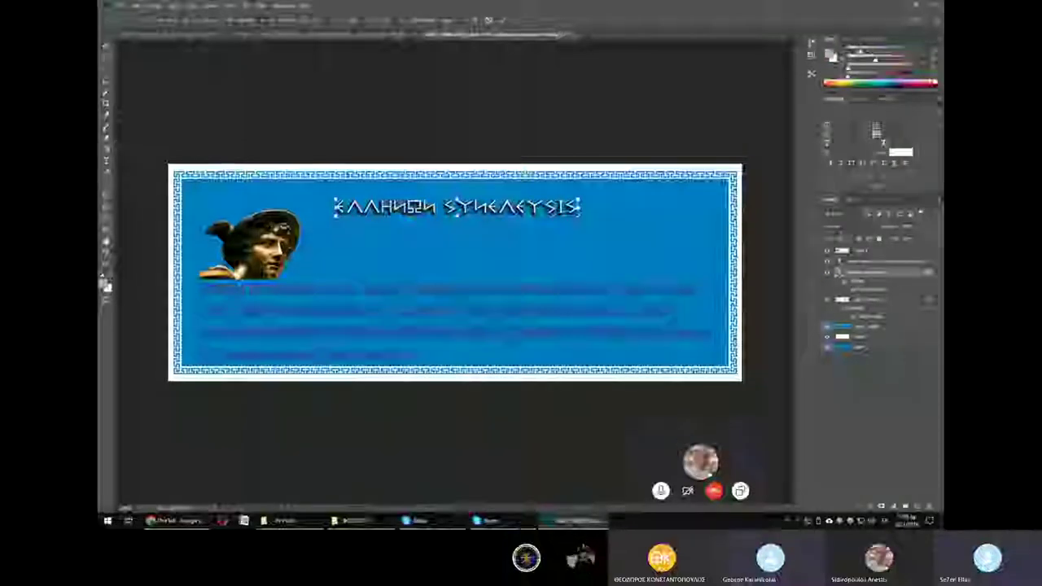
# Enlarge the title across the poster top, then nudge the heading slightly left.
pyautogui.moveTo(580, 214); pyautogui.dragTo(730, 241)
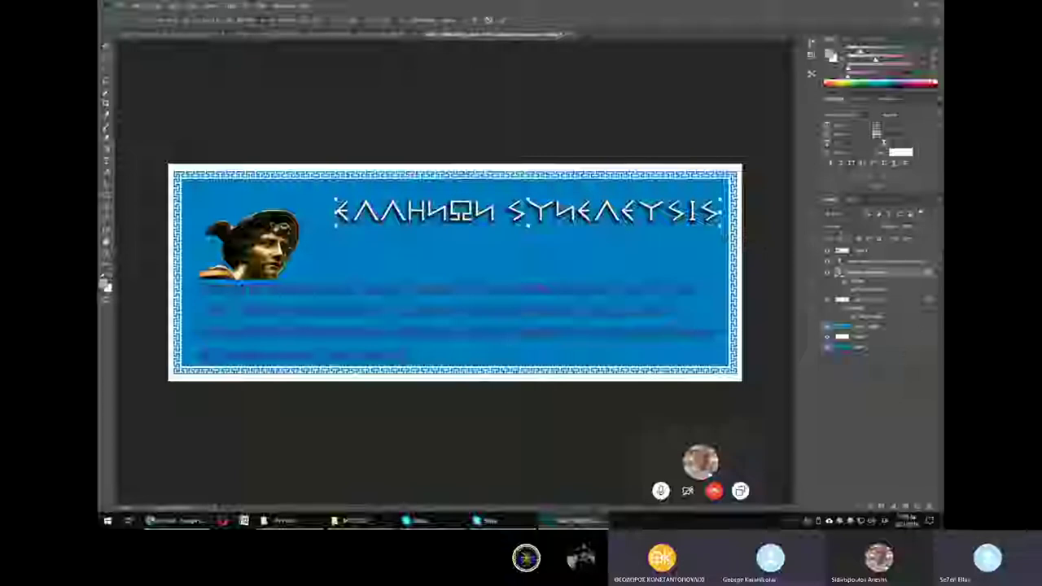
pyautogui.press('Return')
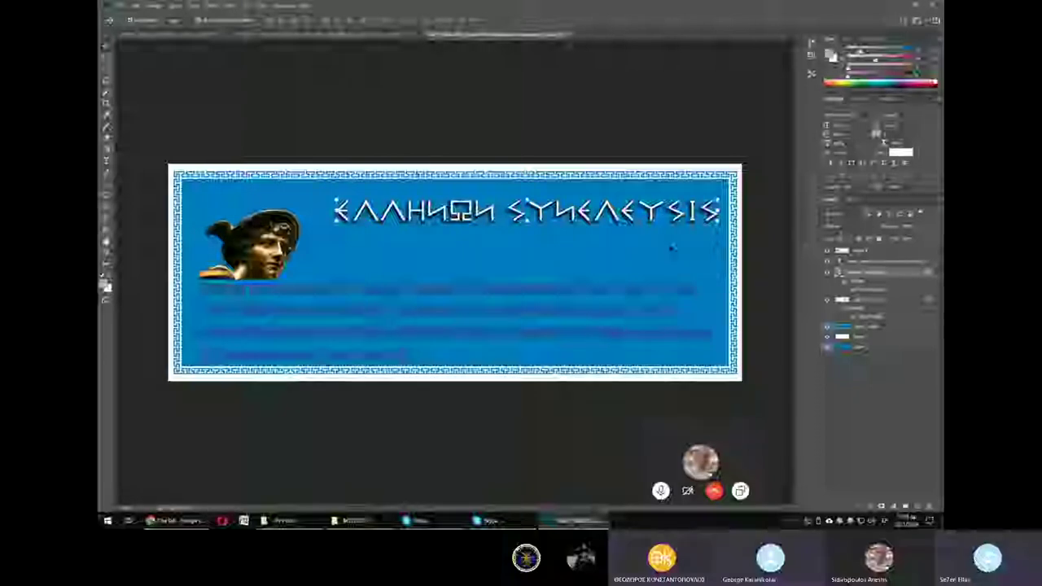
pyautogui.click(104, 48)
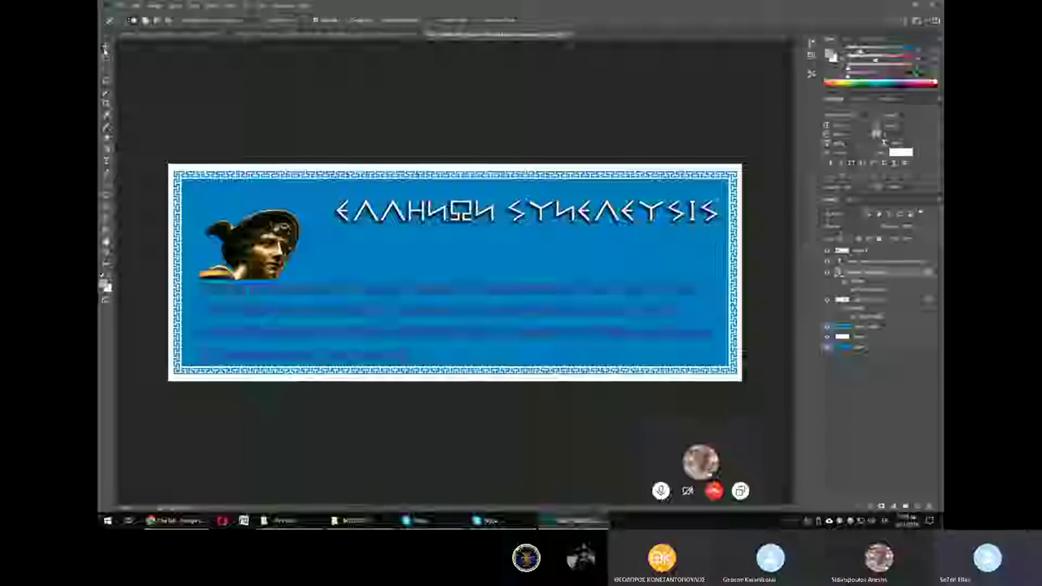
pyautogui.click(542, 226)
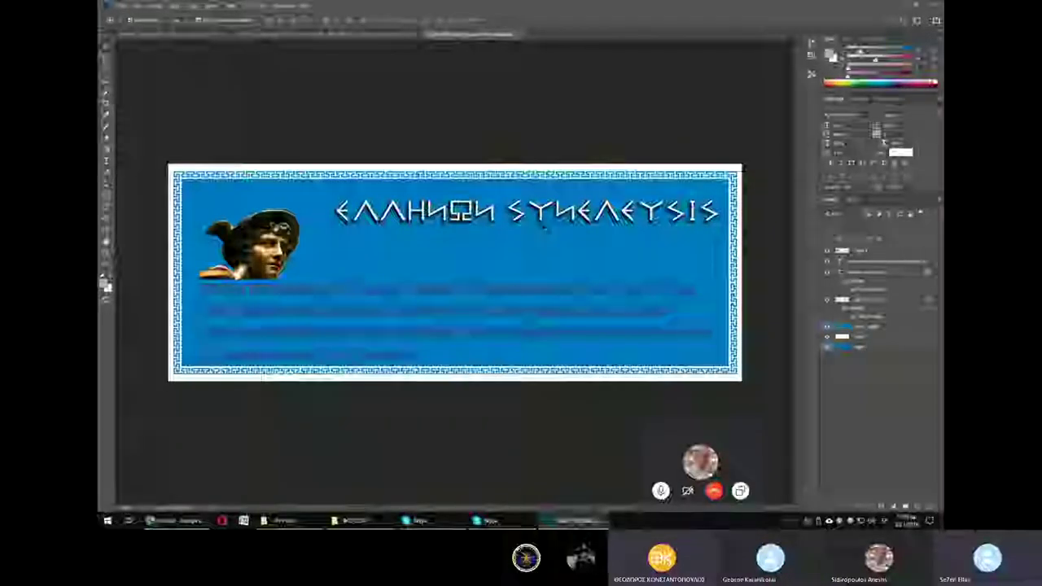
pyautogui.moveTo(542, 225); pyautogui.dragTo(560, 197)
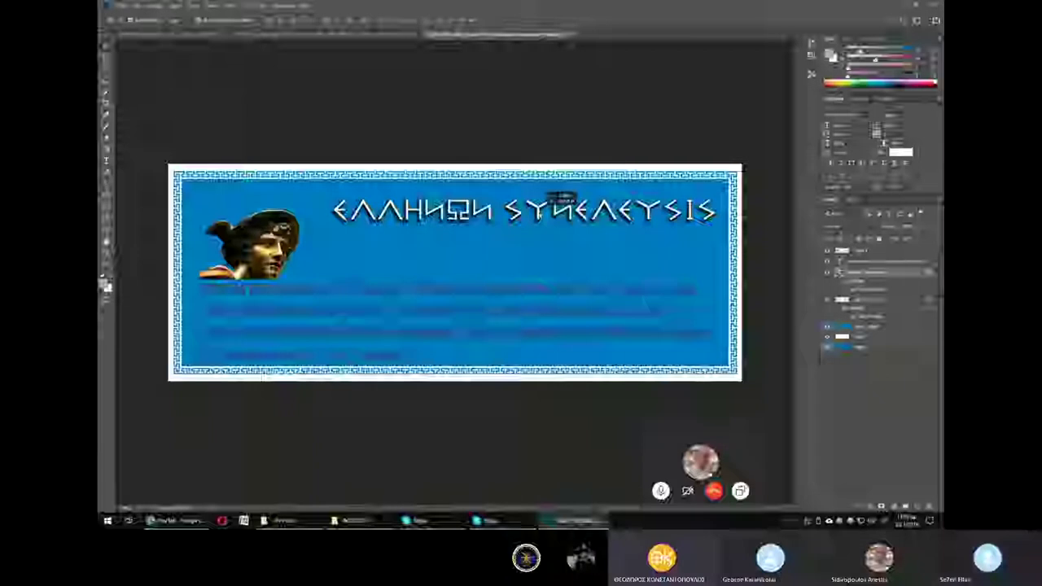
pyautogui.hotkey('ctrl', 't')
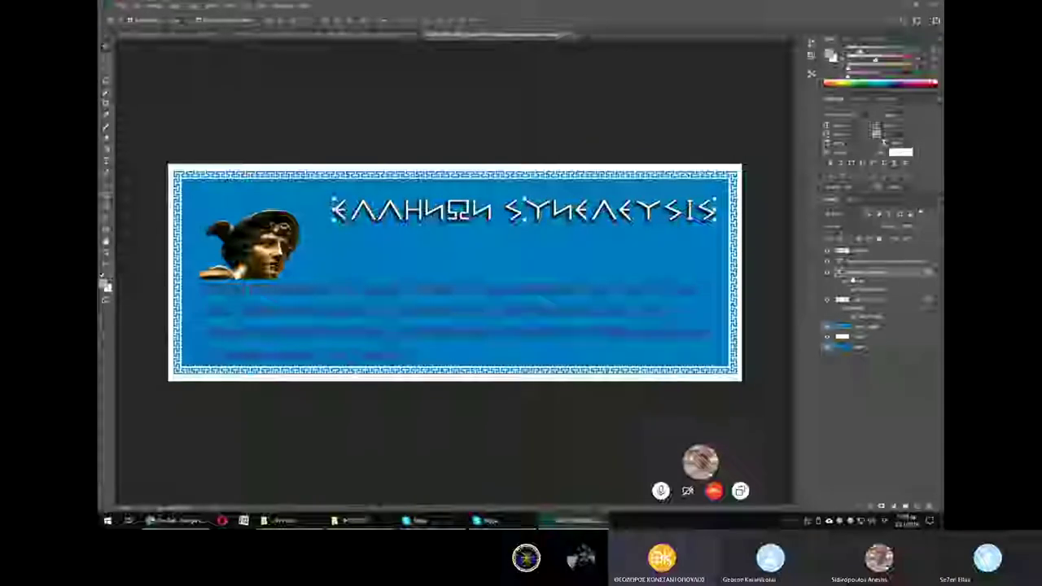
# Enable layer effects on the heading via Blending Options and edit an effect value.
pyautogui.rightClick(890, 273)
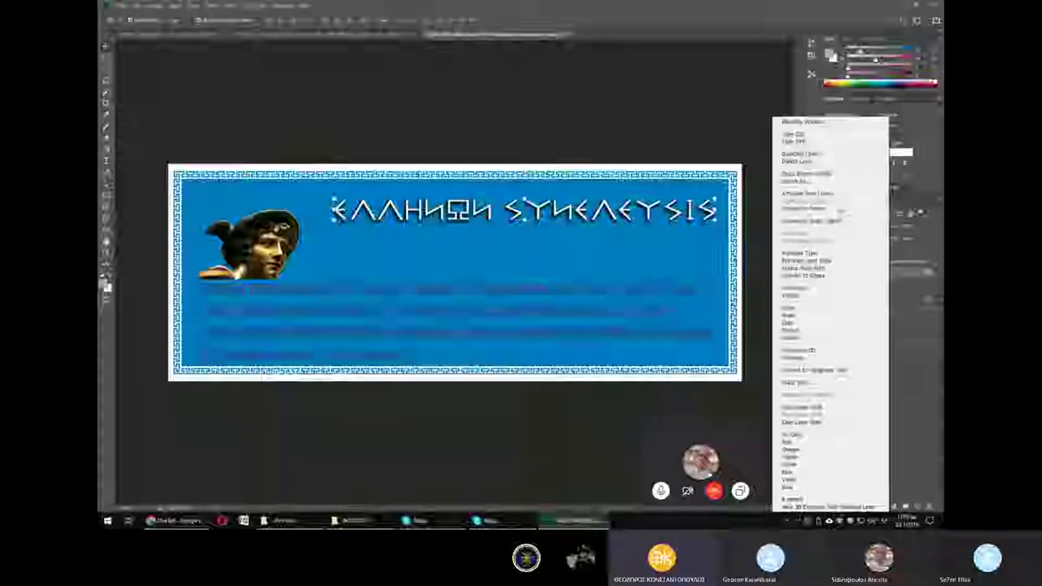
pyautogui.click(803, 121)
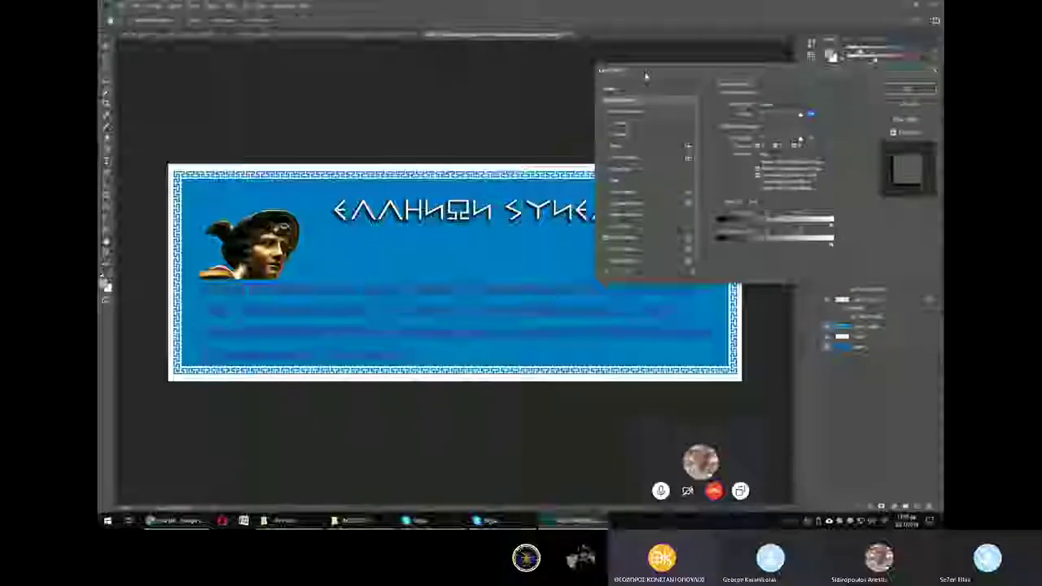
pyautogui.moveTo(646, 75)
pyautogui.mouseDown()
pyautogui.moveTo(689, 173)
pyautogui.moveTo(673, 132)
pyautogui.moveTo(689, 95)
pyautogui.mouseUp()
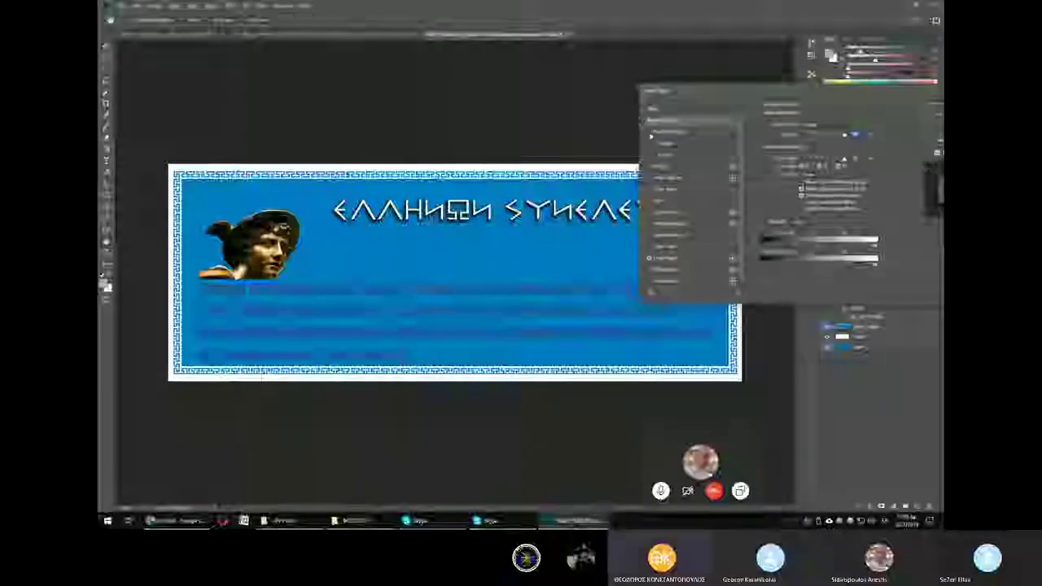
pyautogui.click(648, 258)
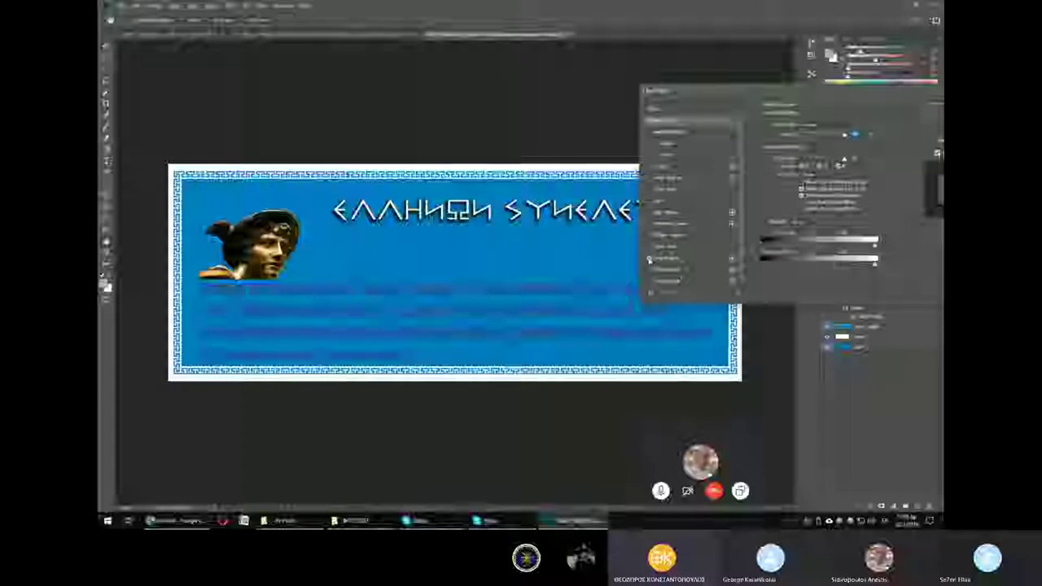
pyautogui.click(650, 133)
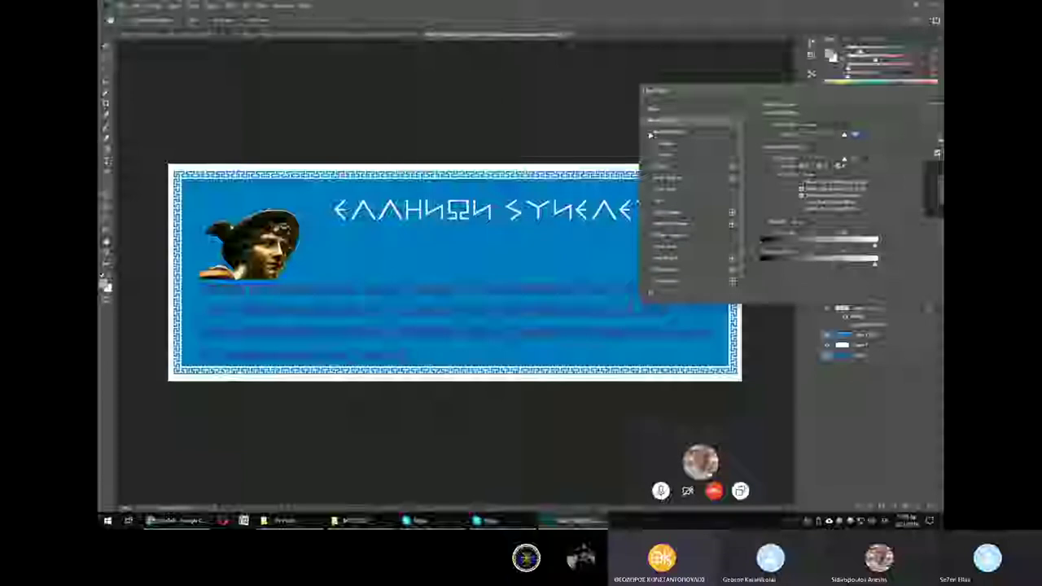
pyautogui.click(665, 133)
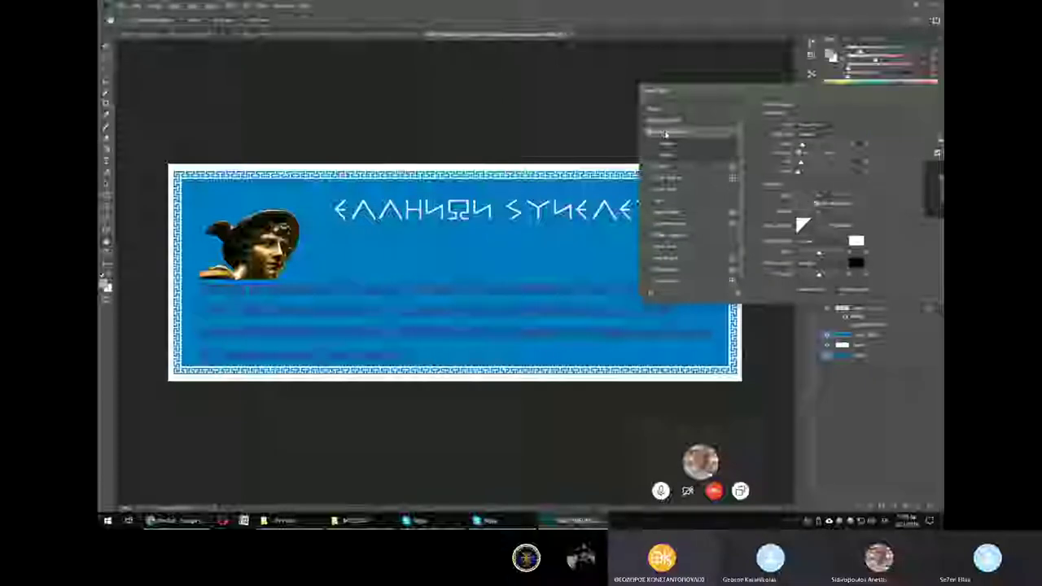
pyautogui.click(818, 152)
pyautogui.click(801, 172)
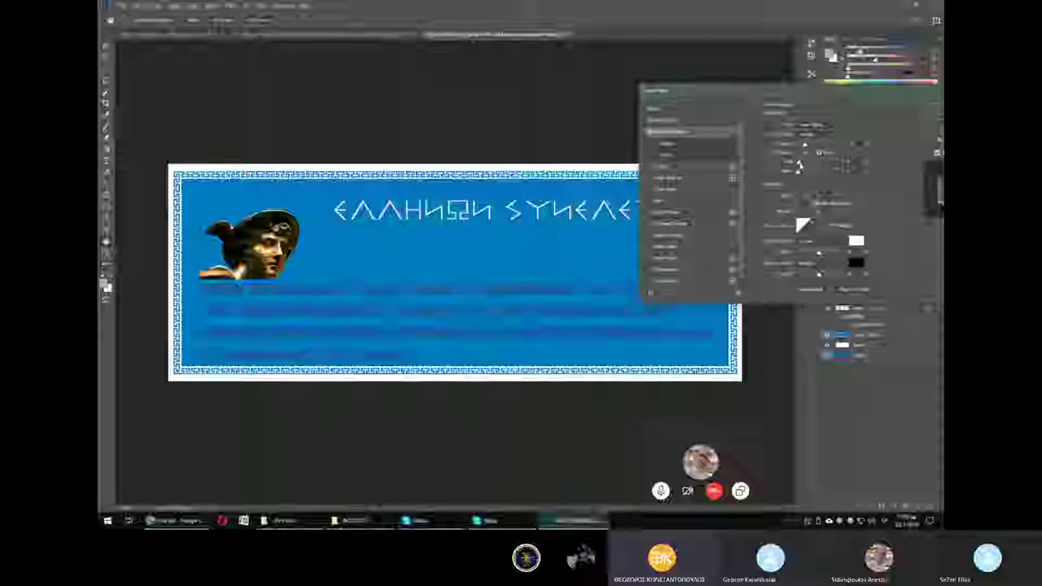
# Set the heading's Stroke position option and enter ff0000 as its red colour.
pyautogui.click(669, 144)
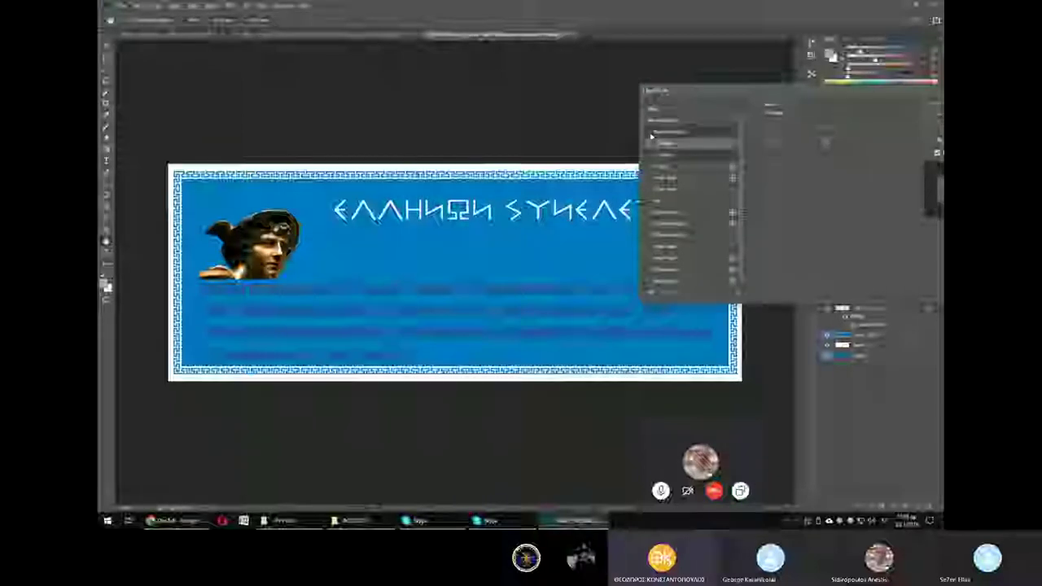
pyautogui.click(650, 167)
pyautogui.click(808, 135)
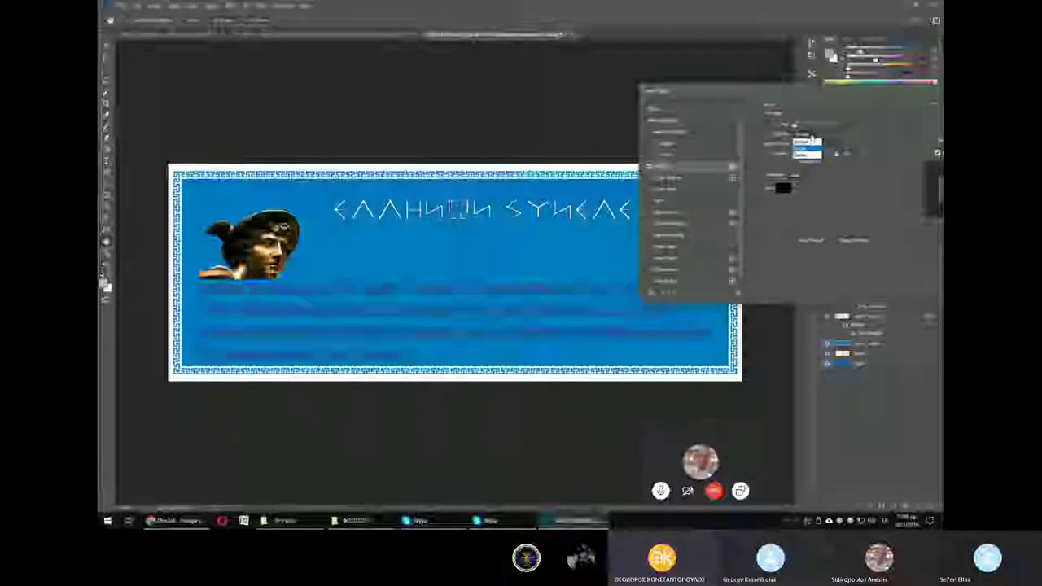
pyautogui.click(805, 149)
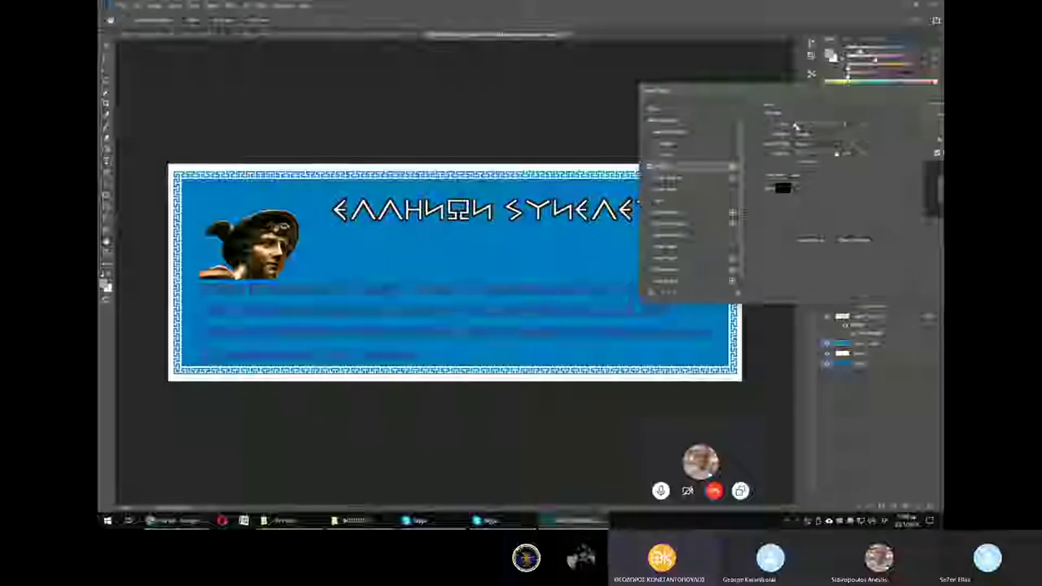
pyautogui.click(781, 191)
pyautogui.write('ff0000')
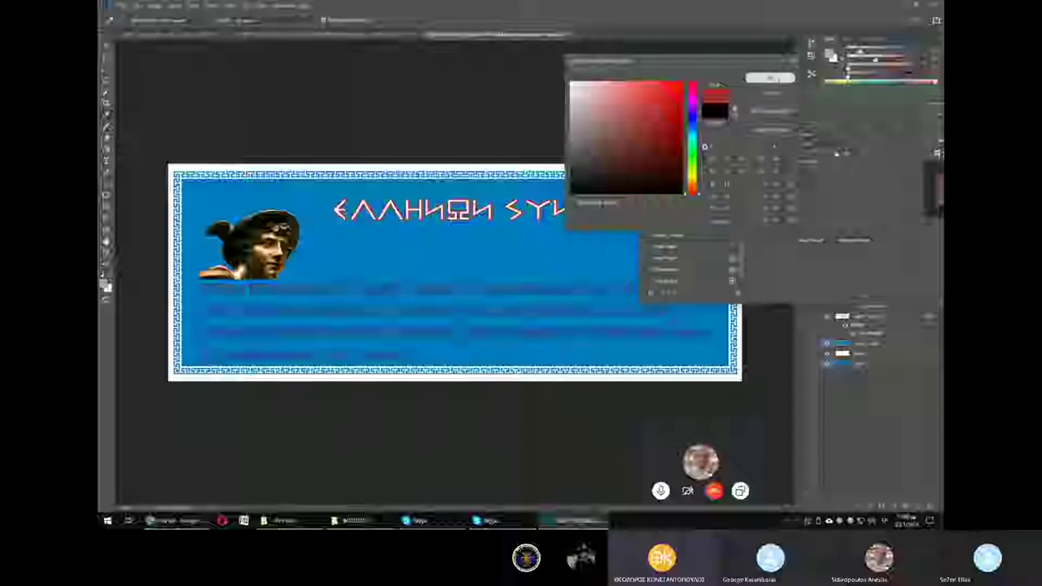
# Accept red for the outline, switch its fill type to Gradient, and toggle other effects.
pyautogui.click(769, 77)
pyautogui.click(793, 175)
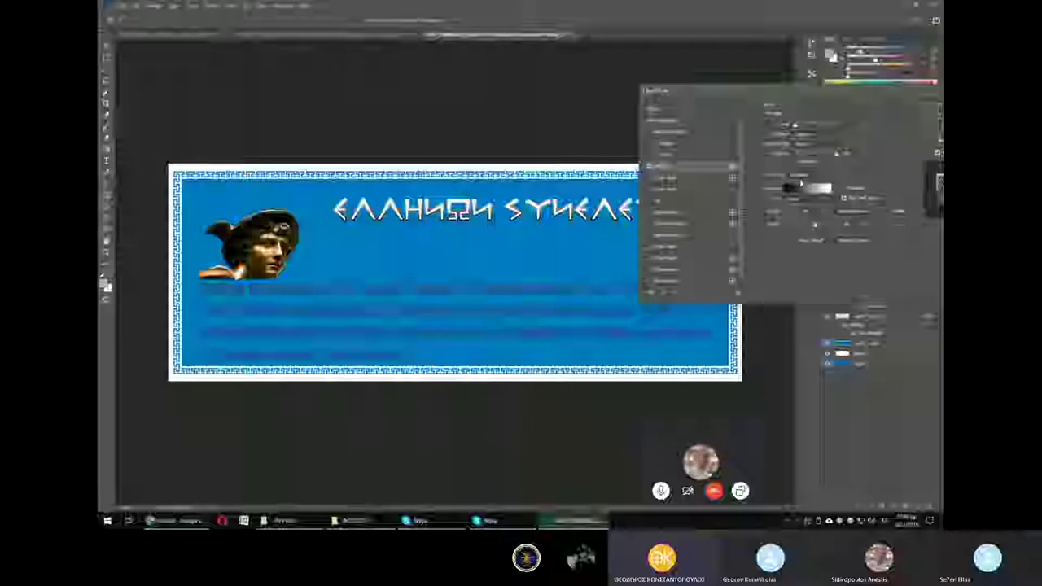
pyautogui.click(649, 179)
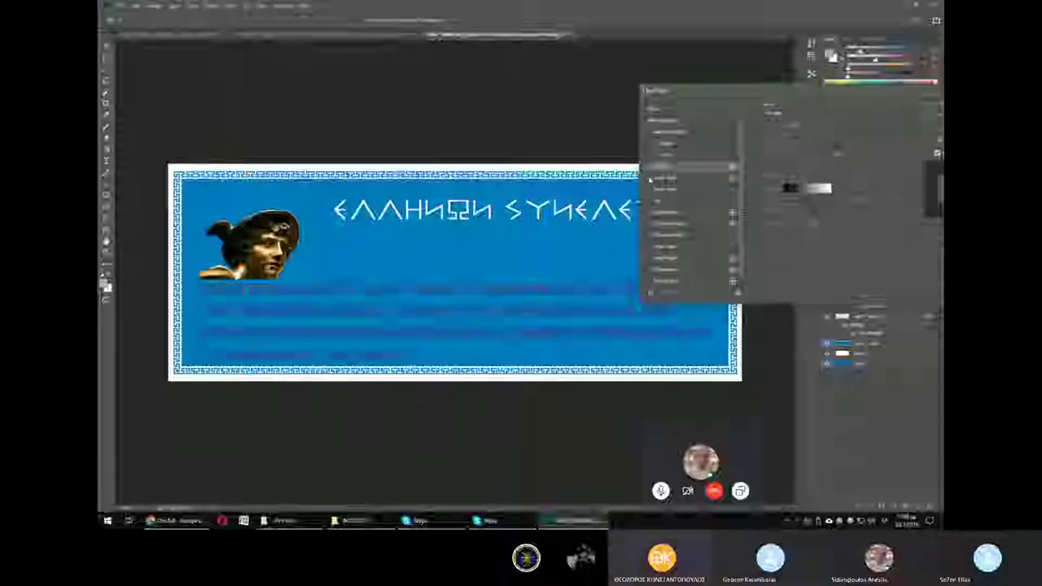
pyautogui.click(649, 179)
pyautogui.click(649, 179)
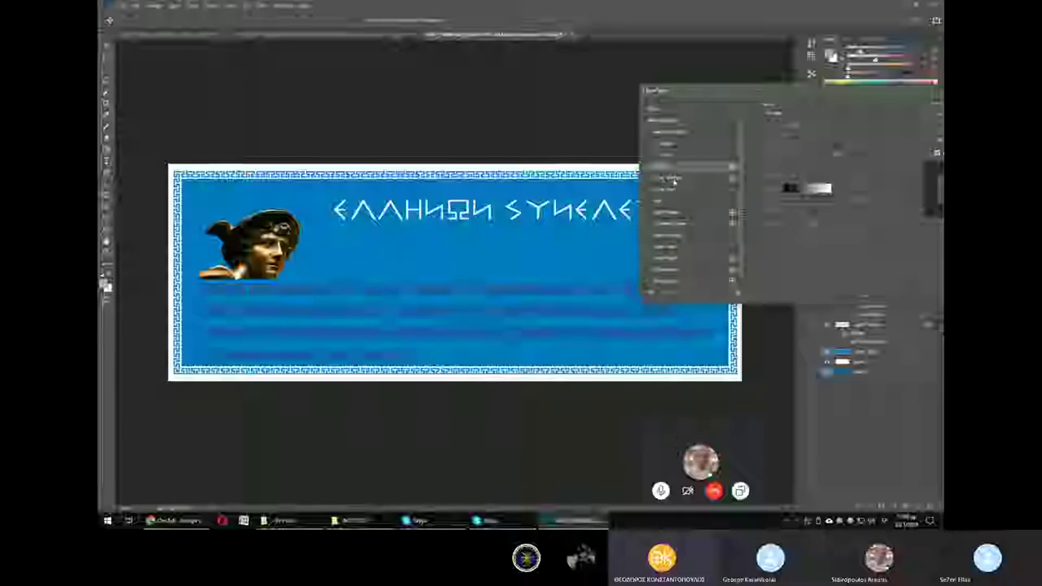
pyautogui.click(675, 180)
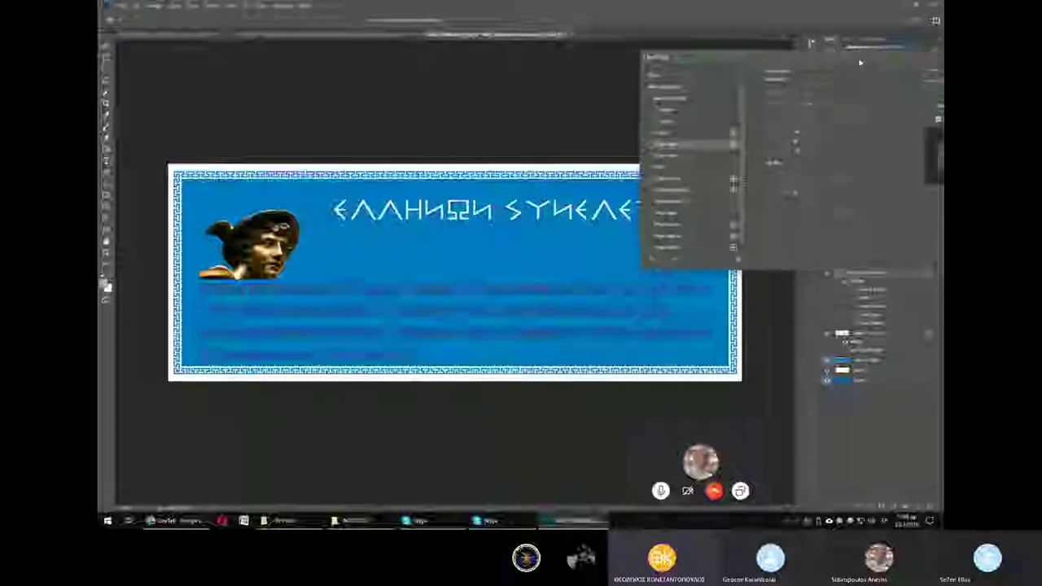
pyautogui.moveTo(859, 94); pyautogui.dragTo(892, 70)
# Try an ff0000 Color Overlay on the heading, discard it, and apply the layer style.
pyautogui.click(684, 171)
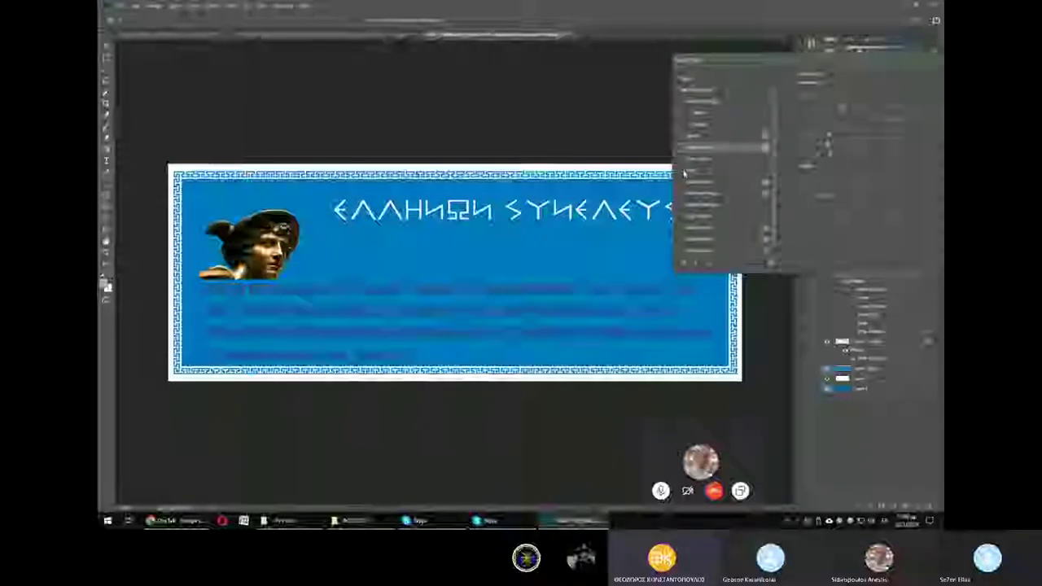
pyautogui.click(684, 182)
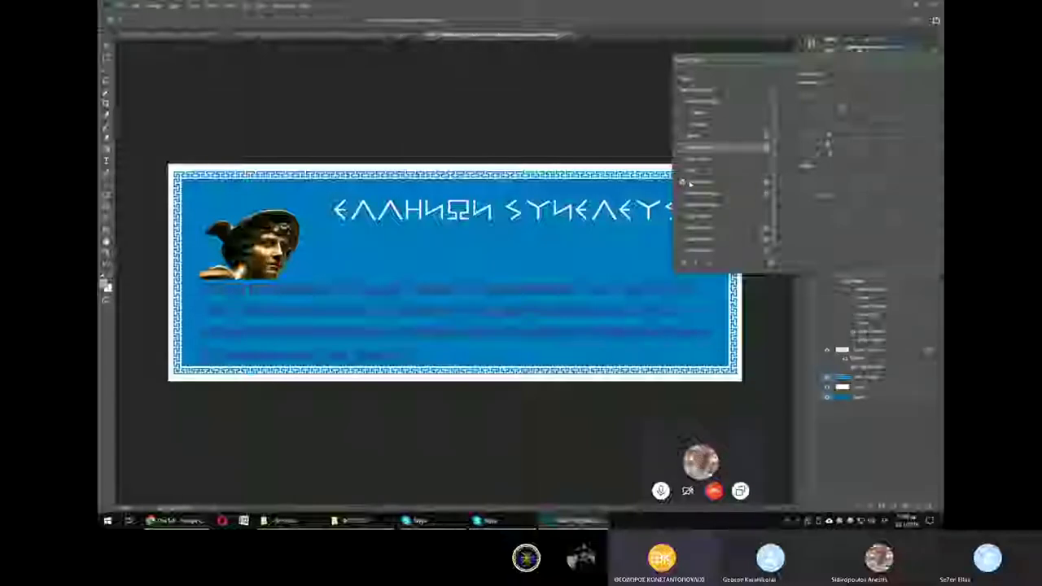
pyautogui.click(700, 183)
pyautogui.click(886, 97)
pyautogui.write('ff0000')
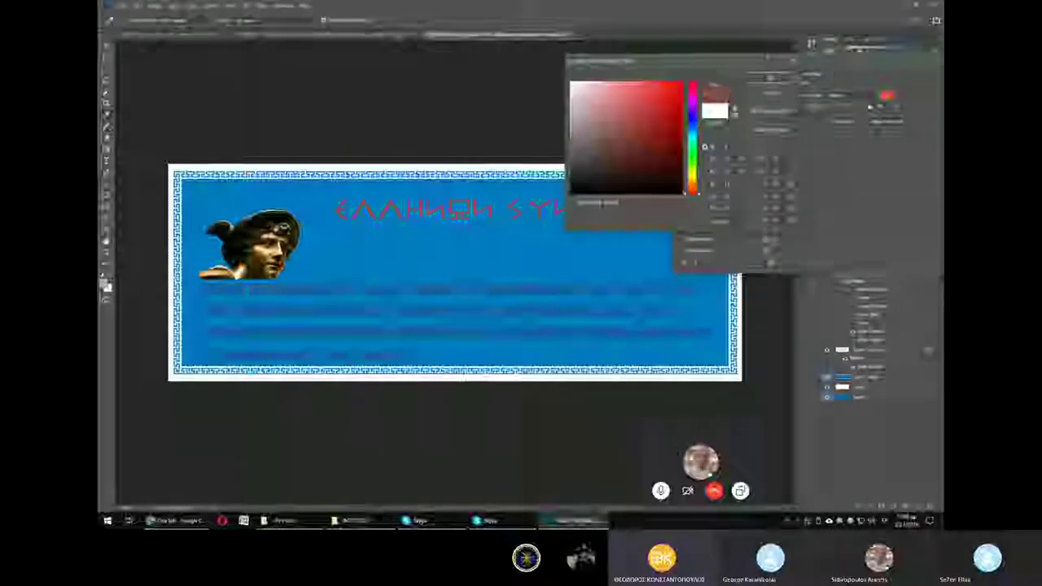
pyautogui.click(773, 85)
pyautogui.moveTo(847, 61); pyautogui.dragTo(670, 46)
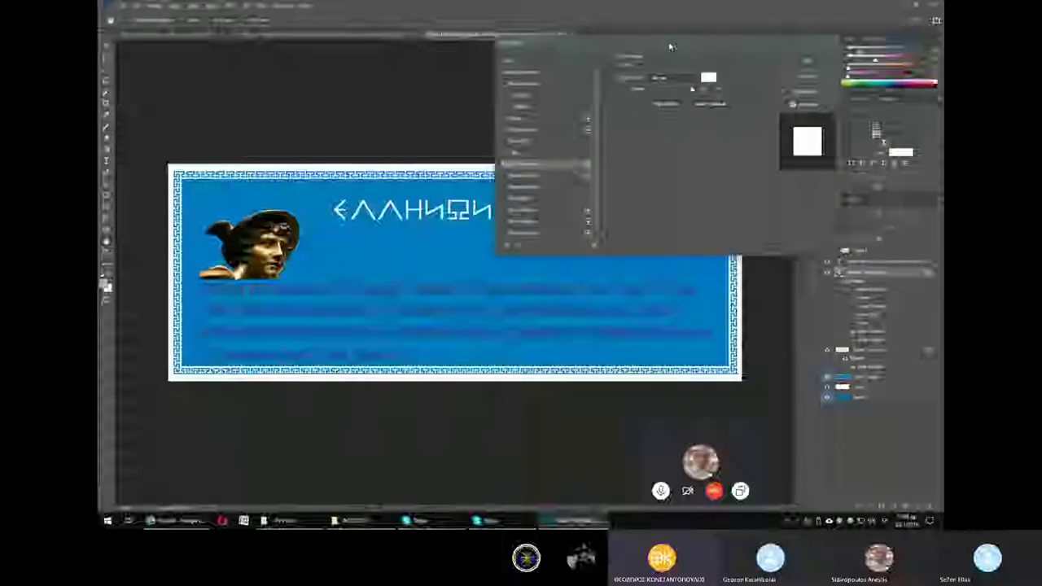
pyautogui.click(805, 61)
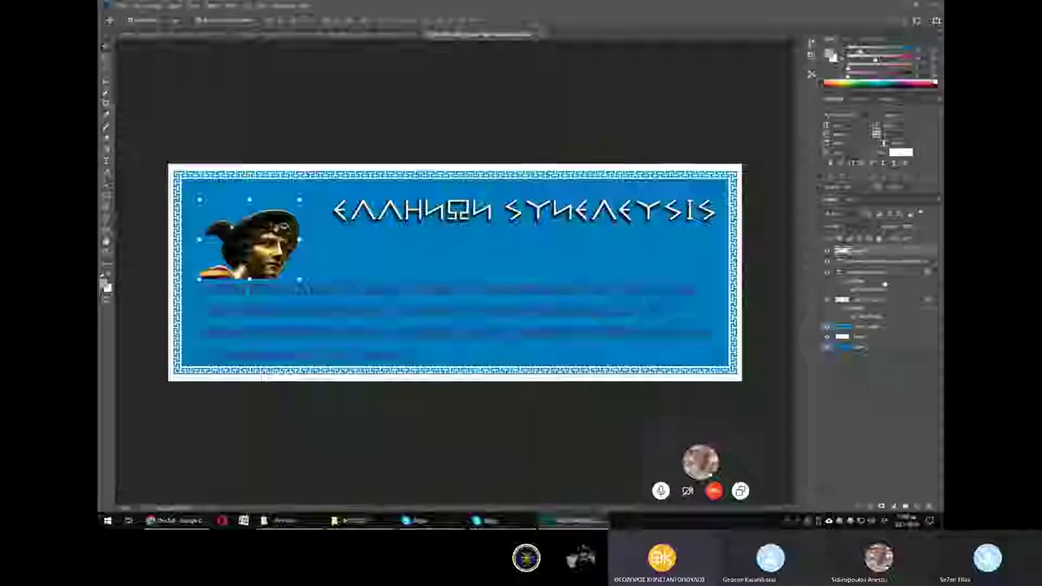
# Try a Color Overlay on the statue head, first red and then green.
pyautogui.doubleClick(896, 260)
pyautogui.moveTo(521, 39); pyautogui.dragTo(649, 53)
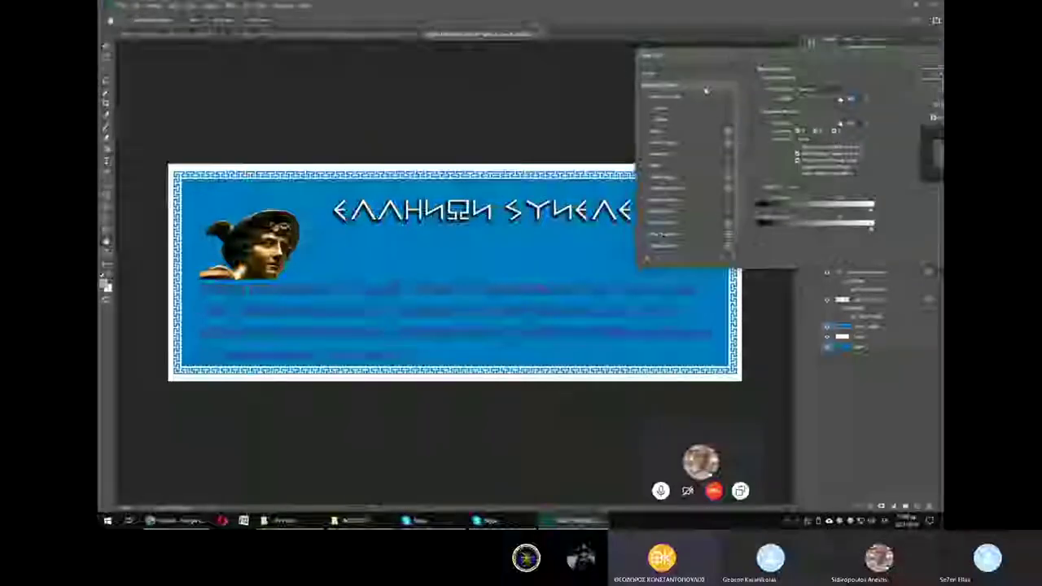
pyautogui.click(647, 248)
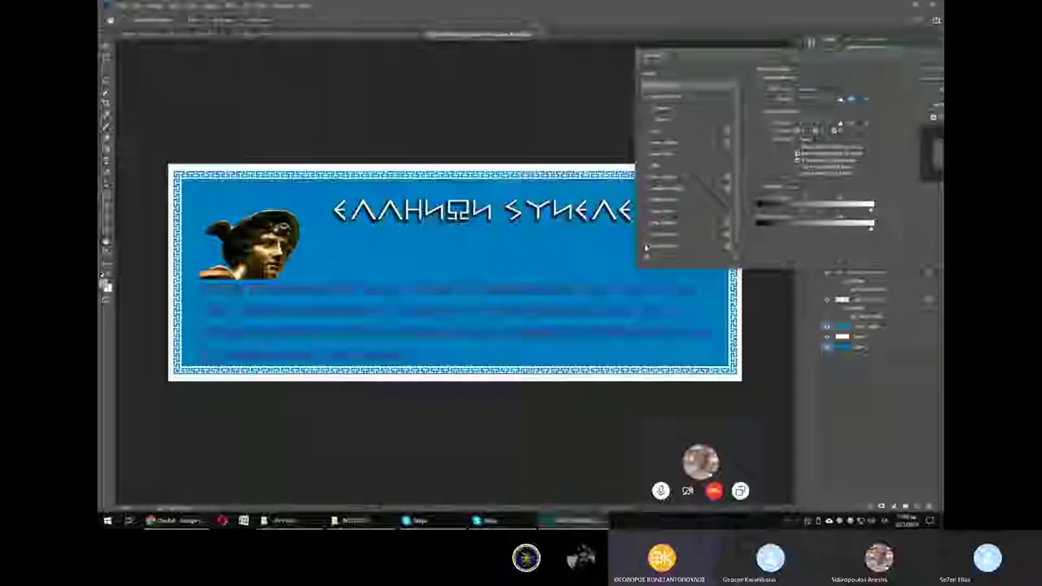
pyautogui.click(646, 178)
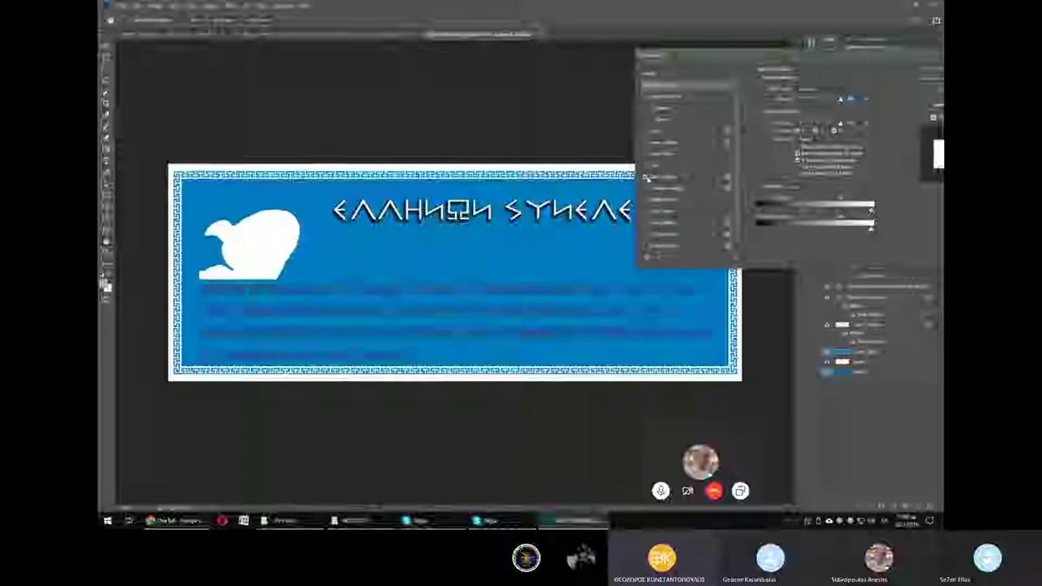
pyautogui.click(667, 177)
pyautogui.click(829, 91)
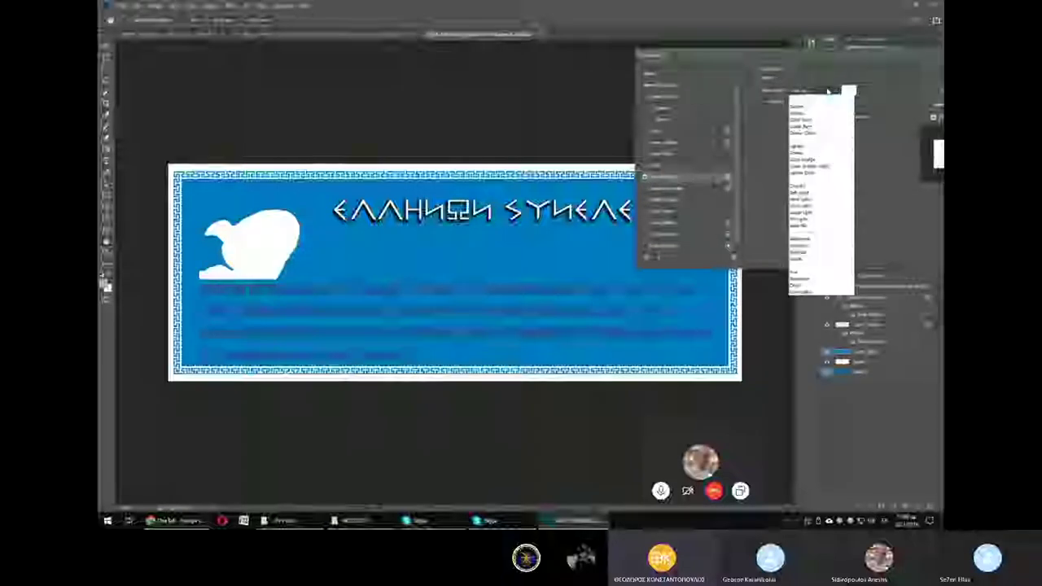
pyautogui.click(805, 122)
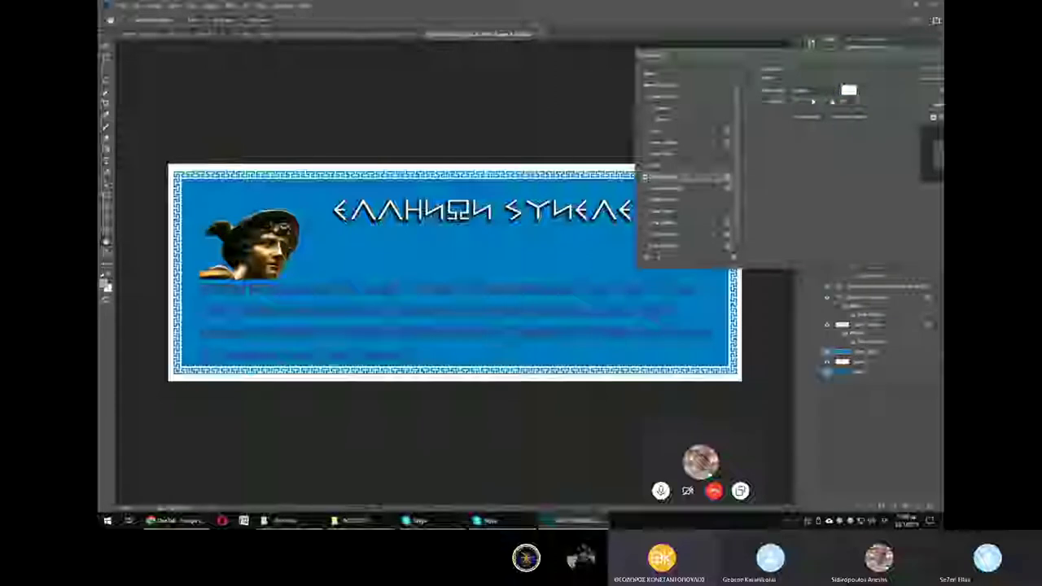
pyautogui.click(848, 89)
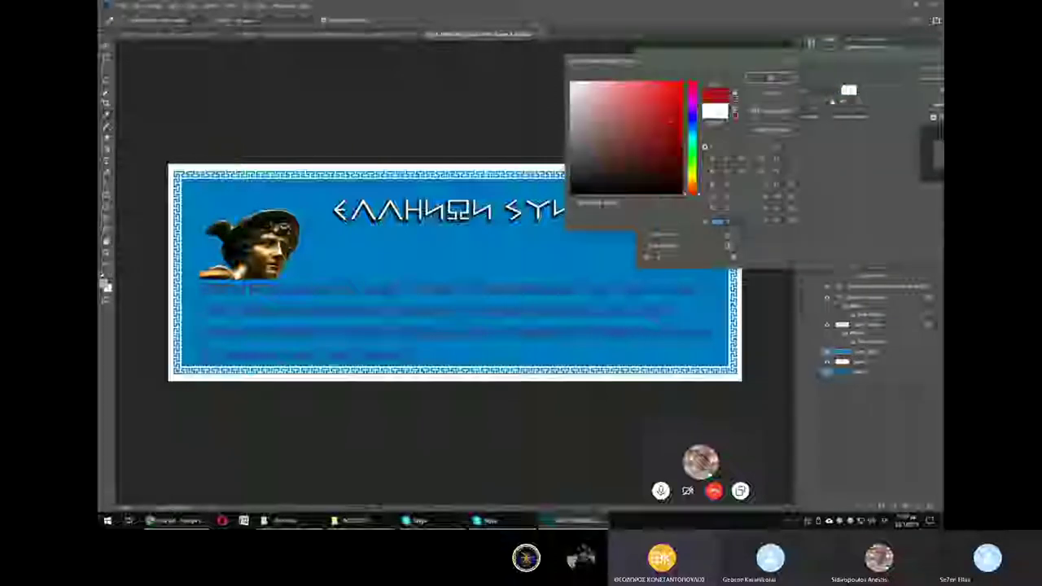
pyautogui.press('Return')
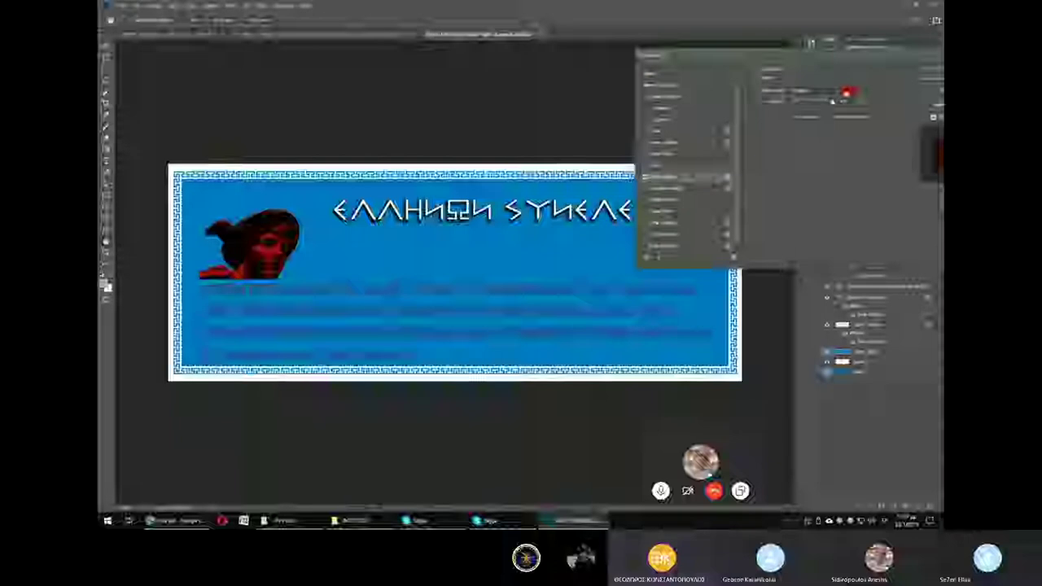
pyautogui.click(848, 91)
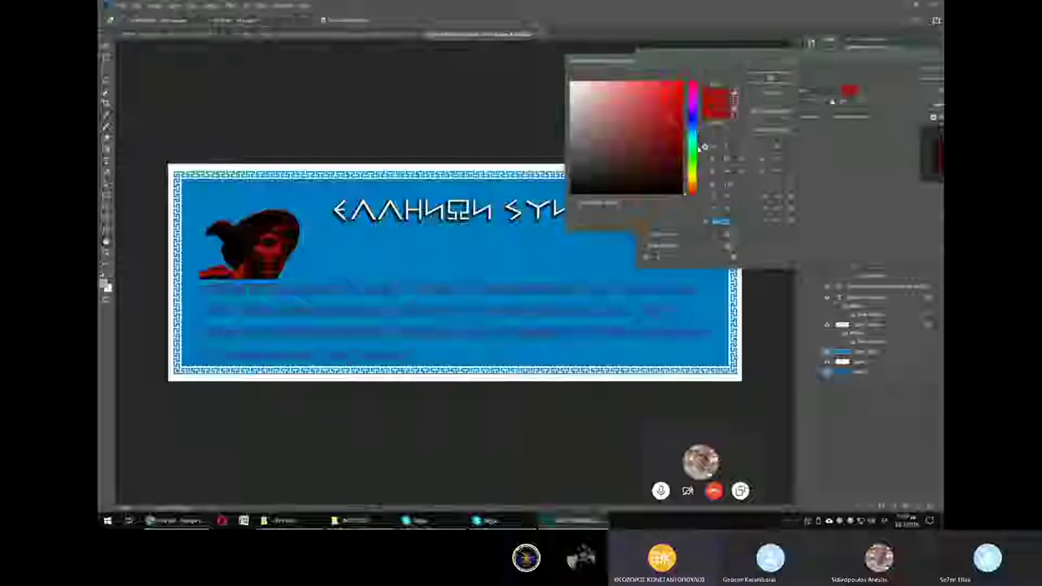
pyautogui.click(697, 132)
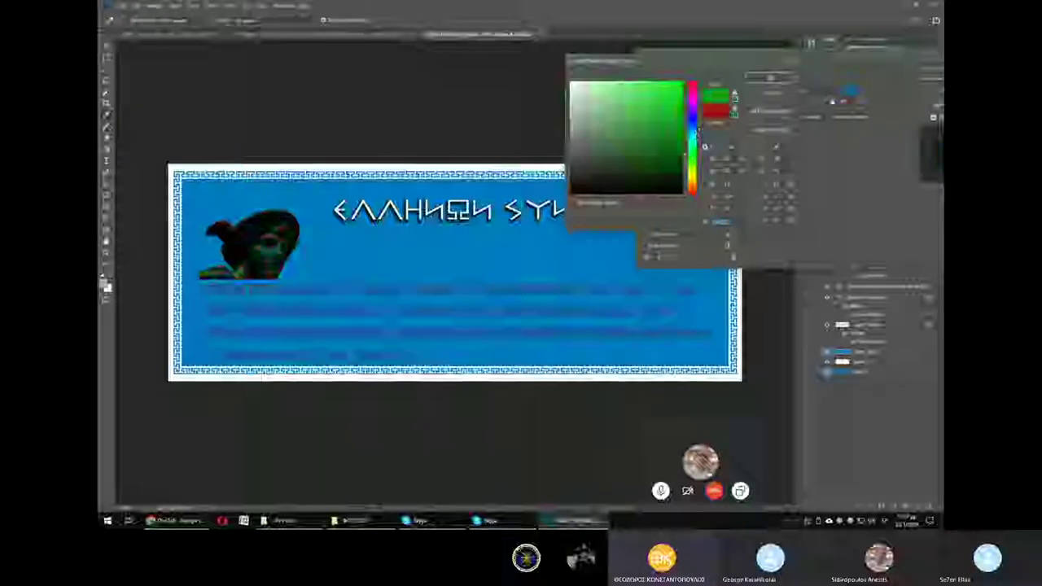
pyautogui.click(779, 79)
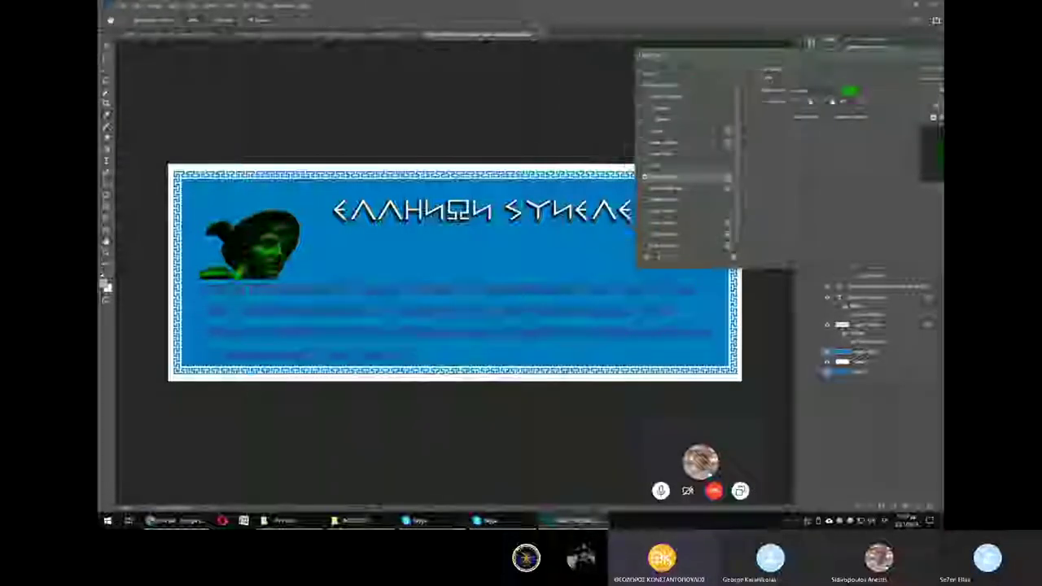
# Replace it with a red-to-green Gradient Overlay in a darkening blend mode.
pyautogui.click(644, 178)
pyautogui.click(645, 189)
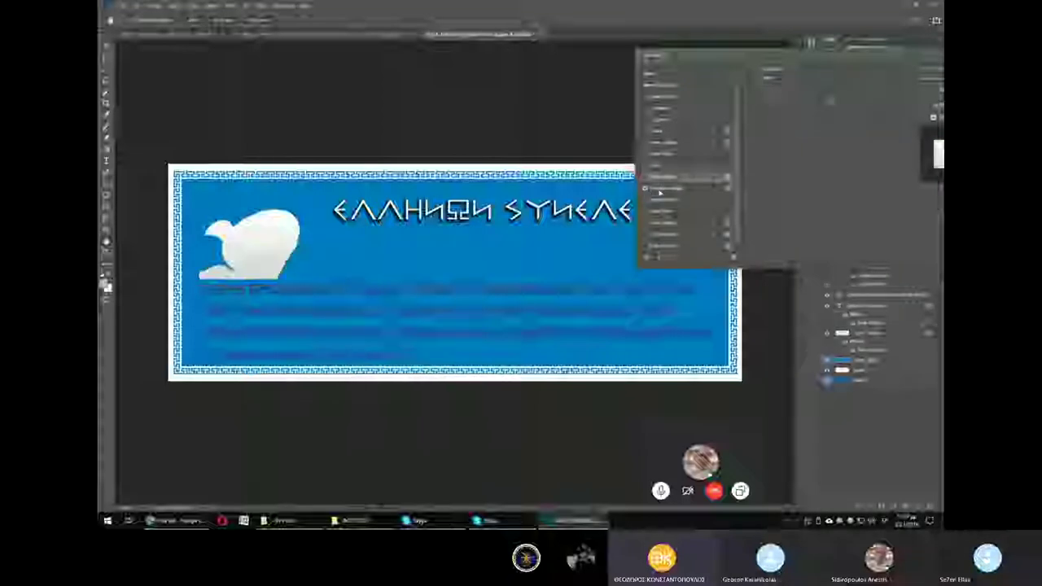
pyautogui.click(659, 188)
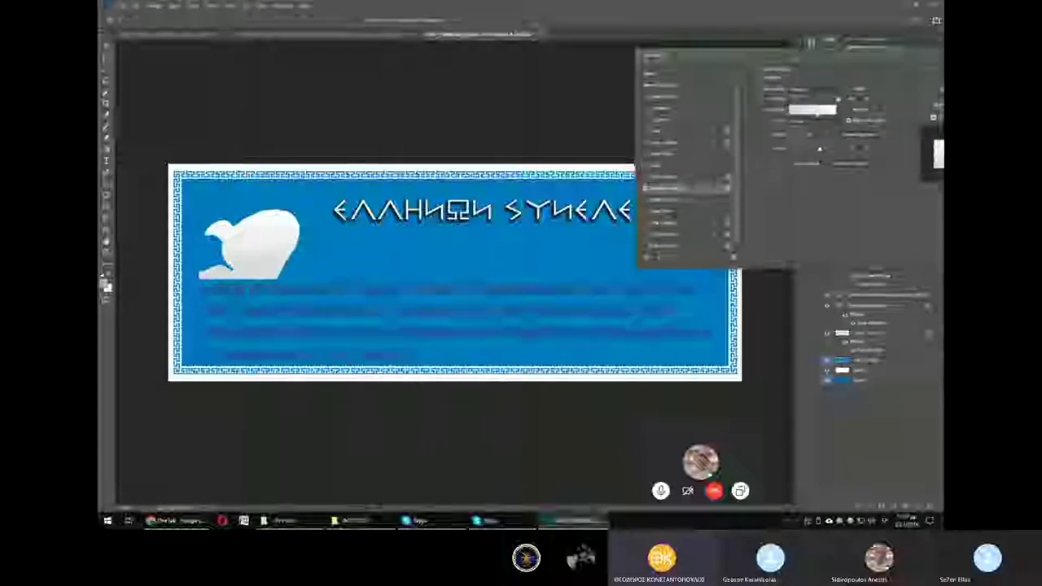
pyautogui.click(811, 108)
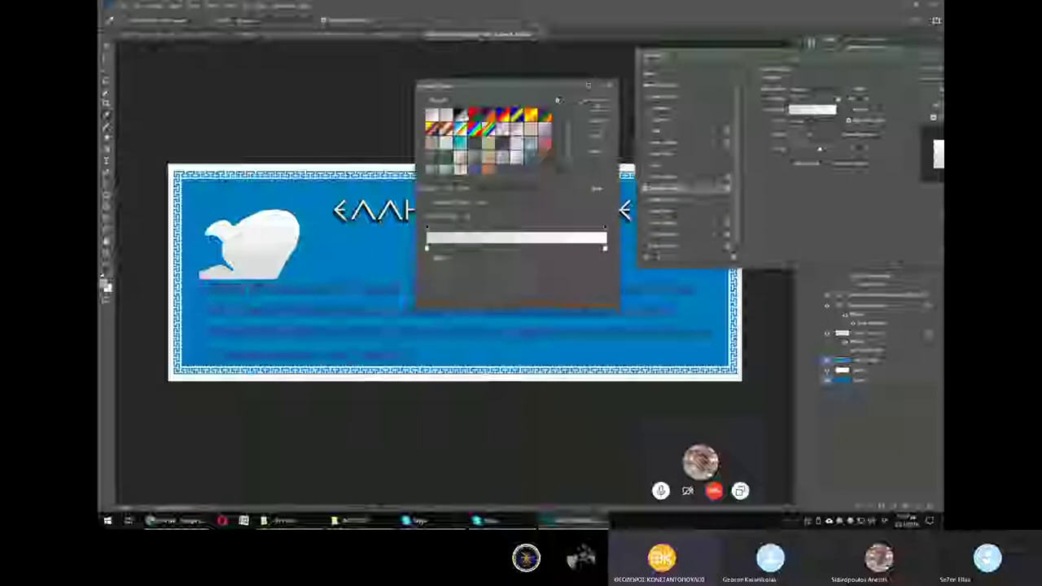
pyautogui.click(470, 121)
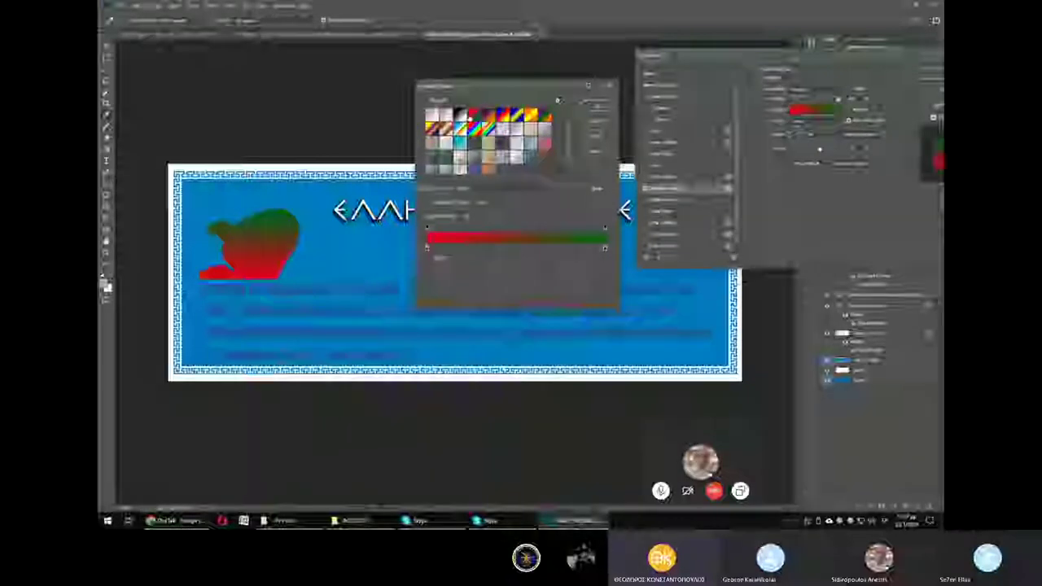
pyautogui.click(597, 101)
pyautogui.click(814, 91)
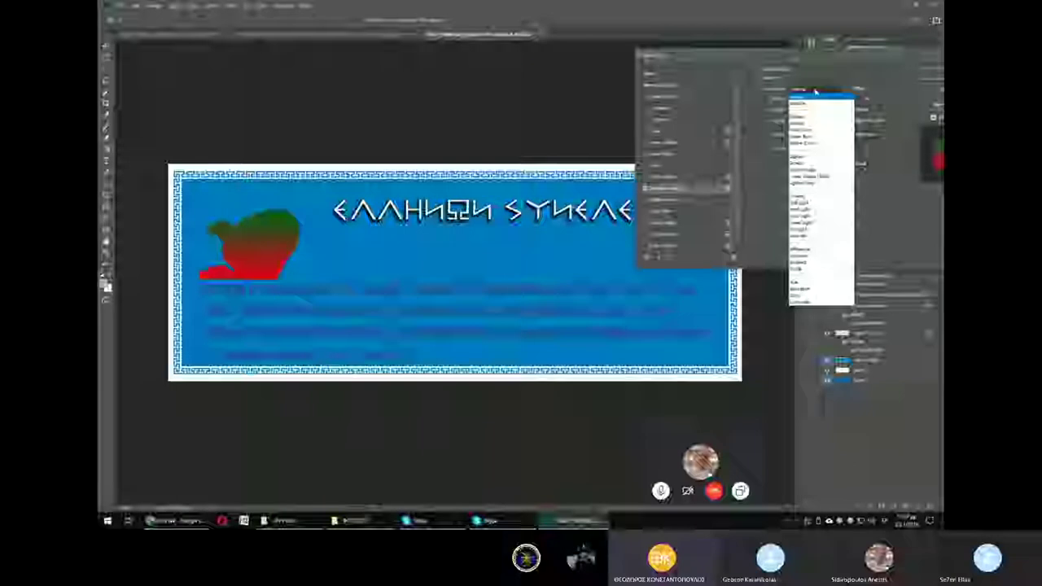
pyautogui.click(821, 126)
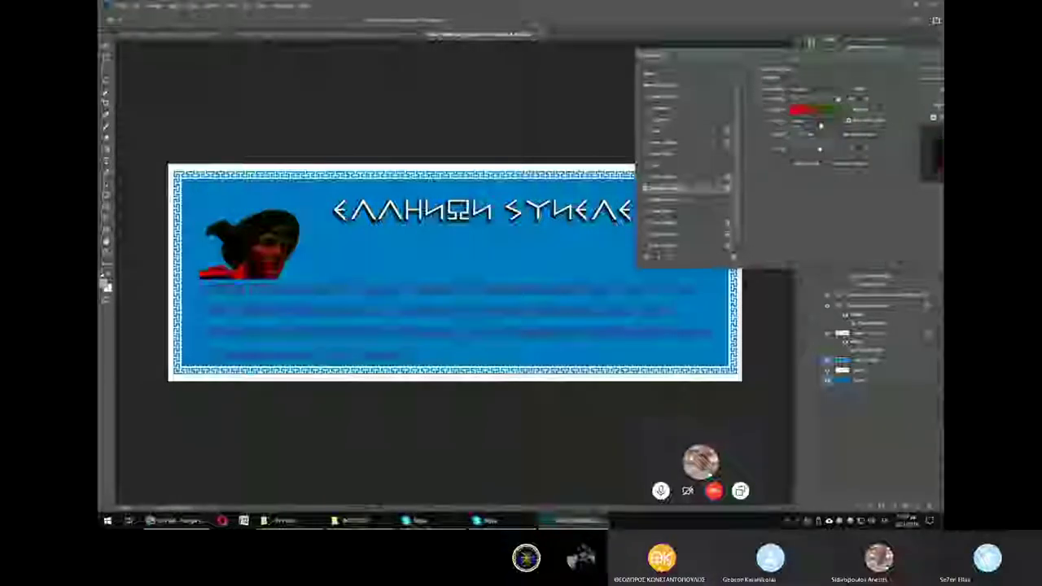
# Test a hatched Pattern Overlay, turn all overlays off, and accept the layer style.
pyautogui.click(645, 201)
pyautogui.click(647, 201)
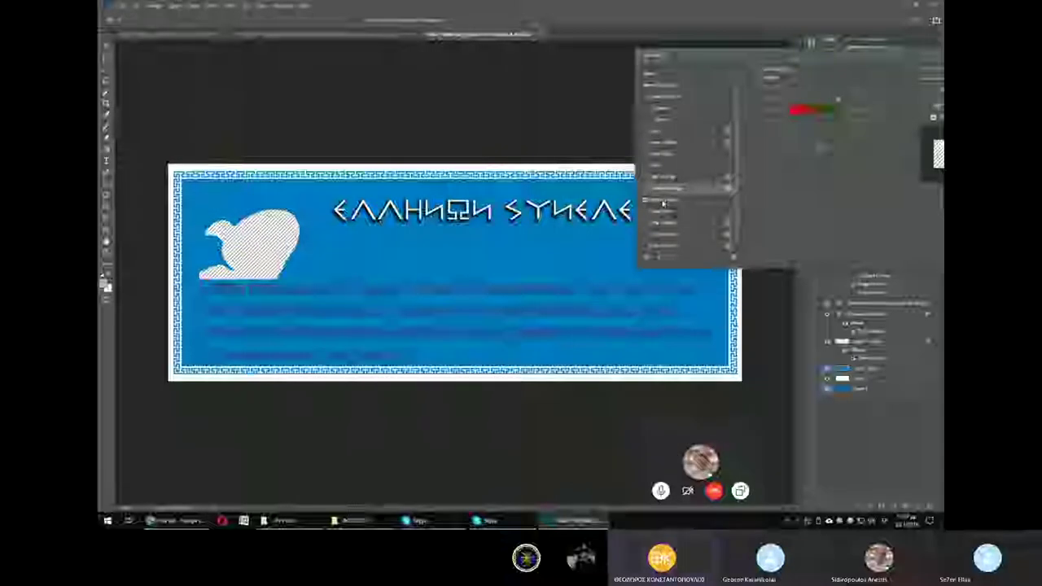
pyautogui.click(662, 203)
pyautogui.click(646, 201)
pyautogui.moveTo(715, 55); pyautogui.dragTo(597, 42)
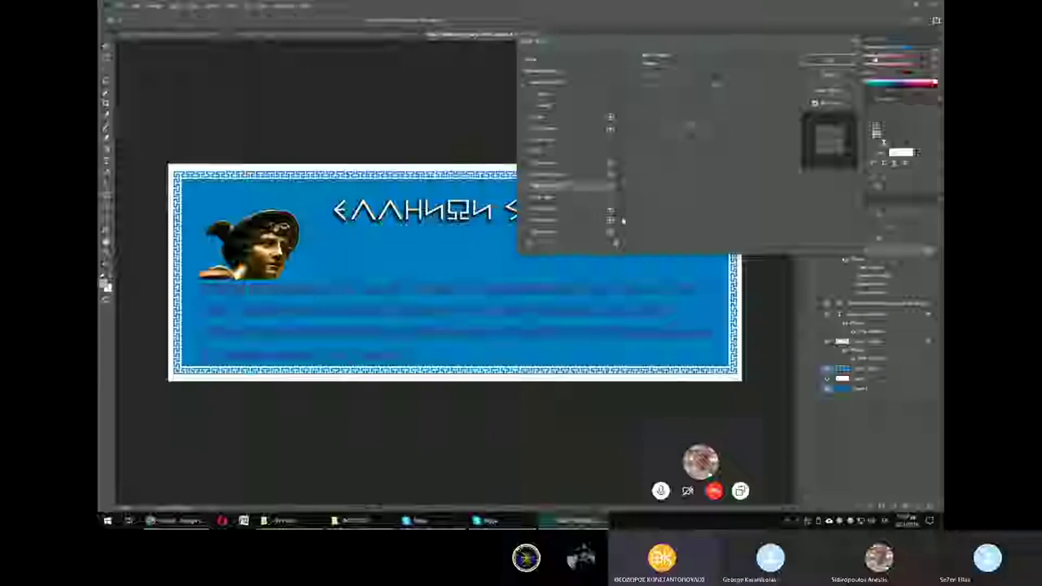
pyautogui.moveTo(697, 45); pyautogui.dragTo(634, 166)
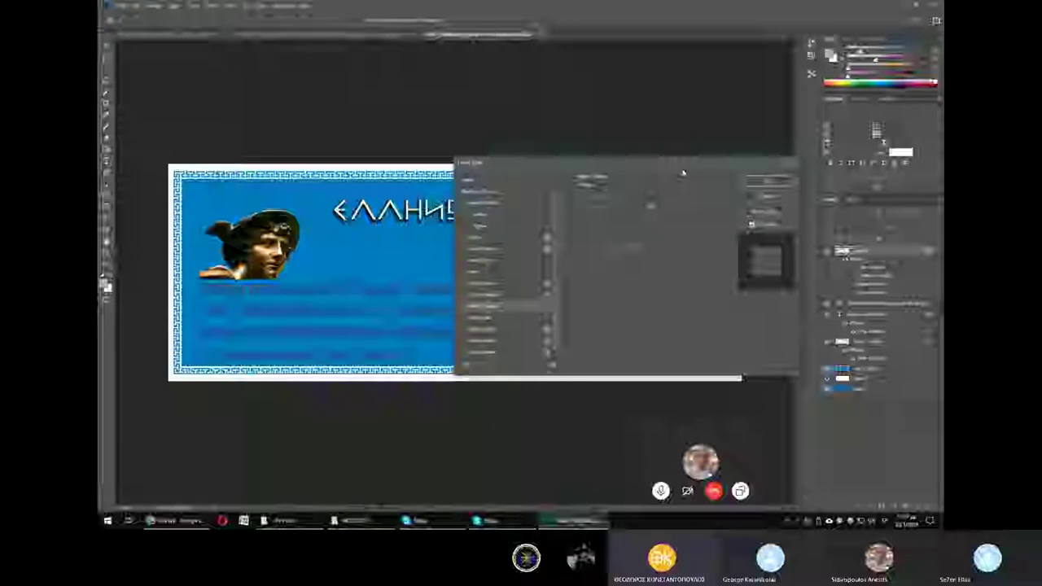
pyautogui.click(764, 181)
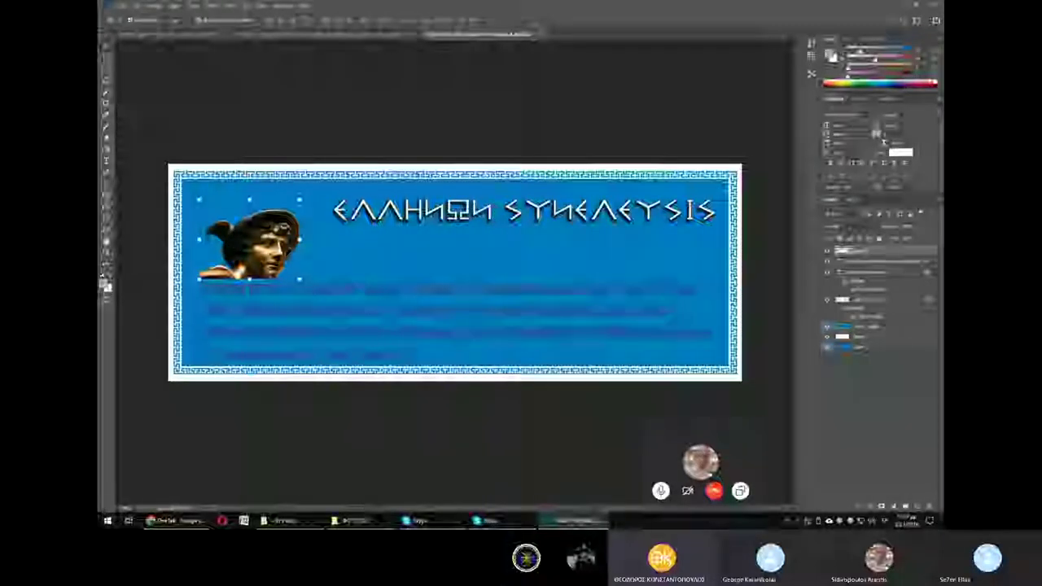
# Move the Greek title slightly left, deselect it, and save the poster via File.
pyautogui.moveTo(623, 204)
pyautogui.mouseDown()
pyautogui.moveTo(602, 203)
pyautogui.moveTo(612, 203)
pyautogui.mouseUp()
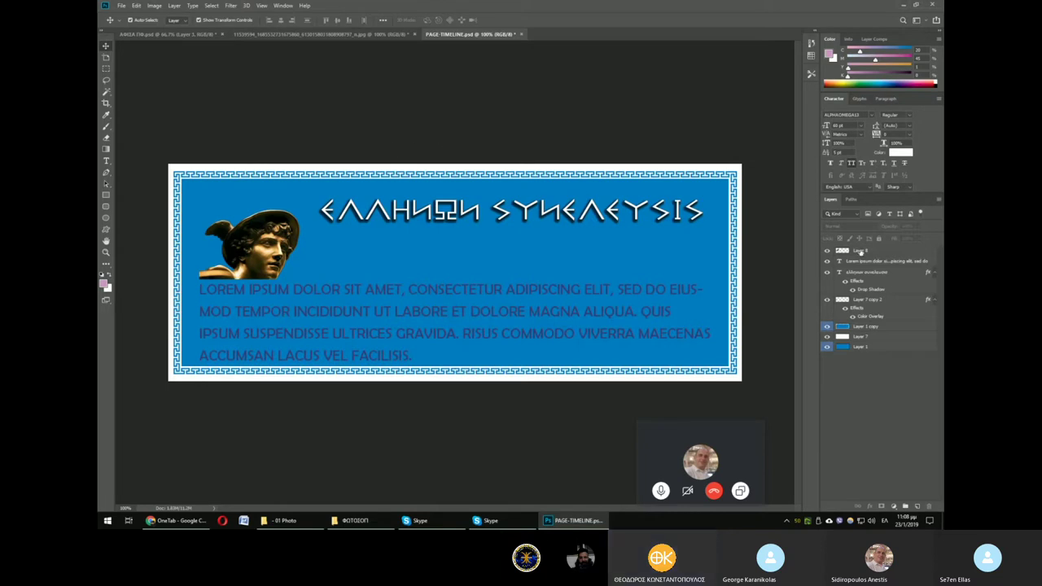
pyautogui.click(525, 221)
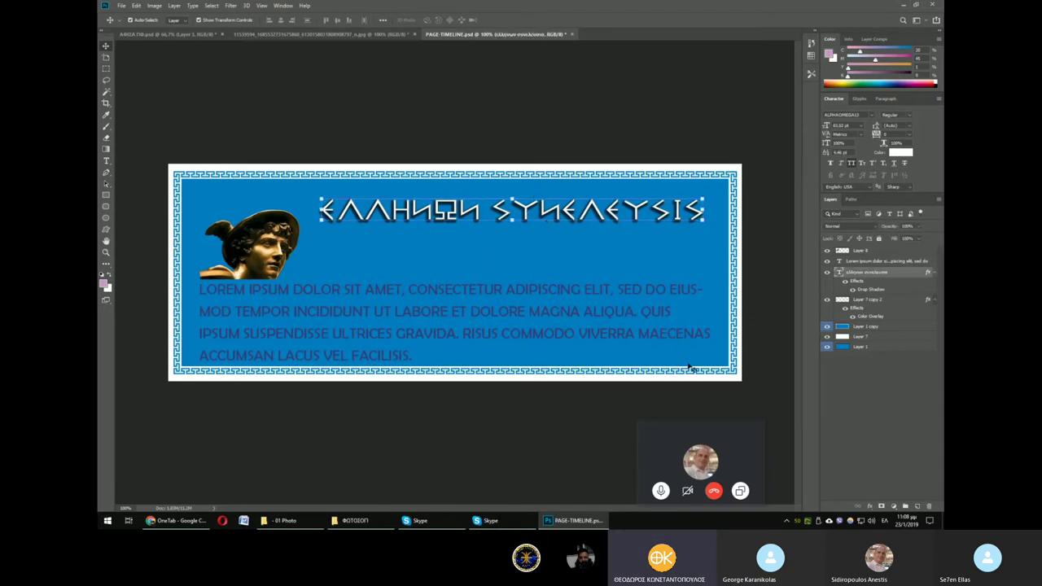
pyautogui.click(876, 386)
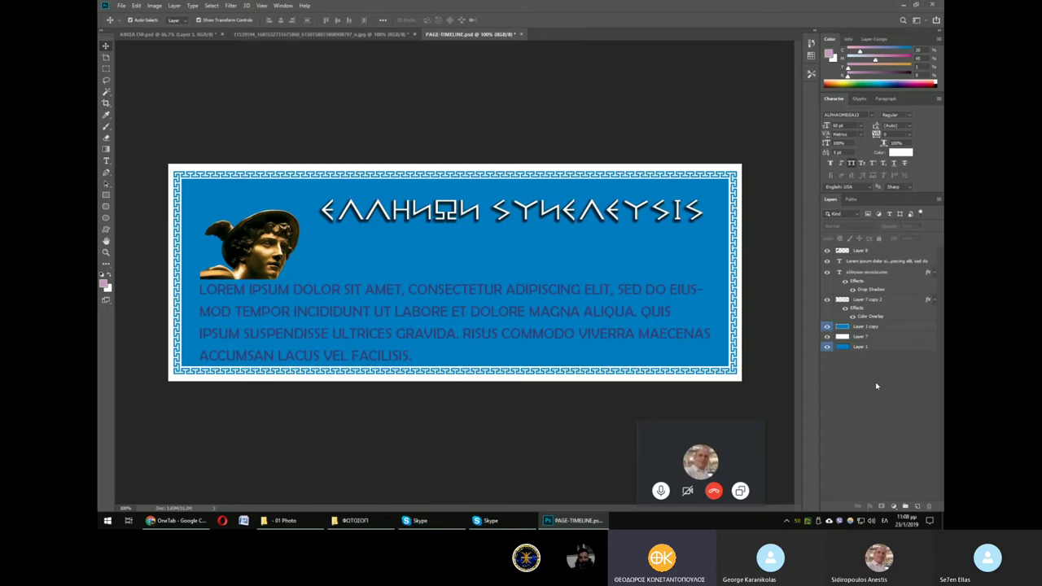
pyautogui.click(120, 5)
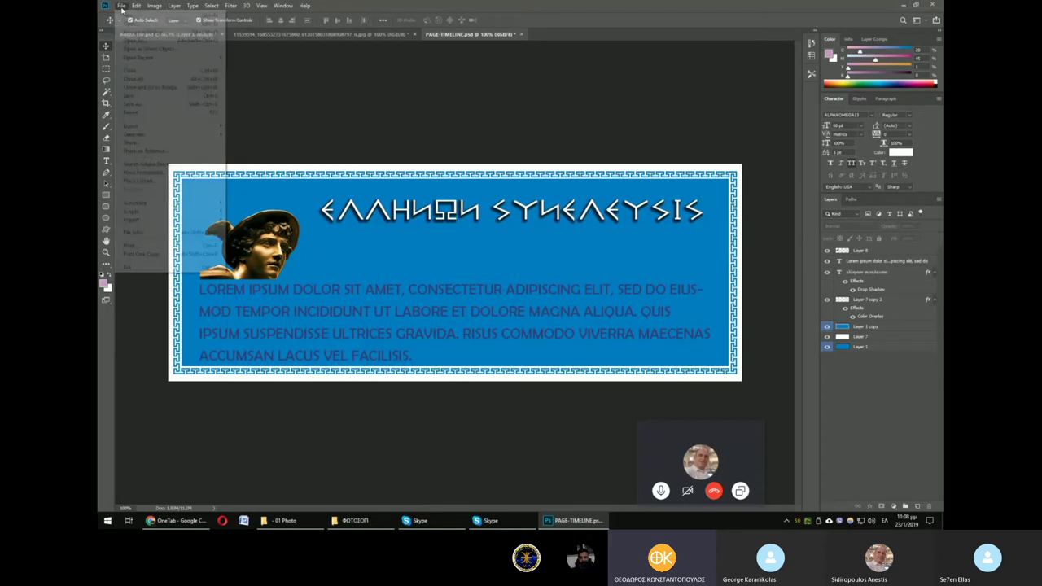
# Preview the poster's earliest History state, then return to its latest editing state.
pyautogui.click(152, 96)
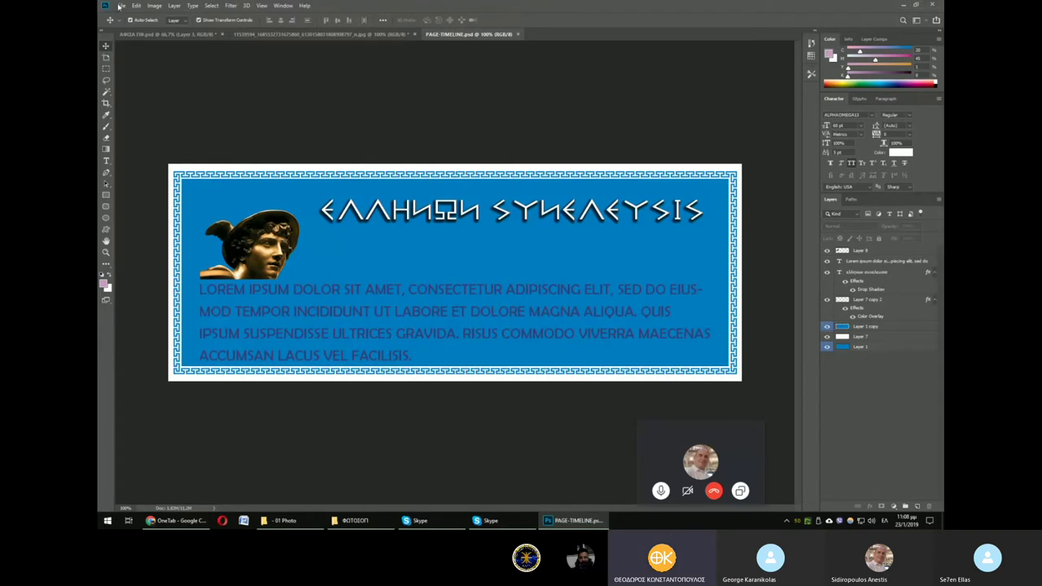
pyautogui.click(811, 43)
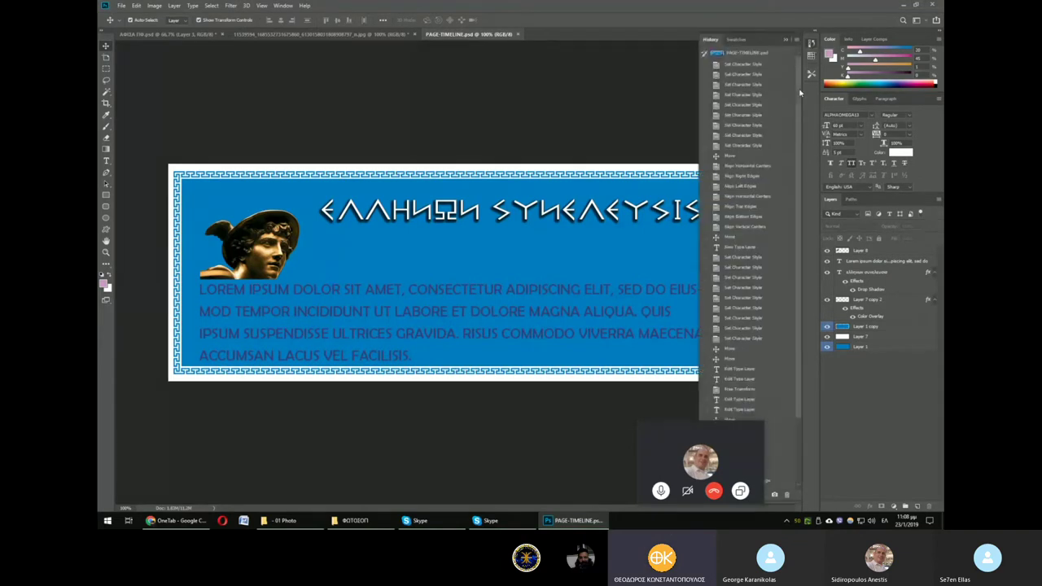
pyautogui.click(774, 54)
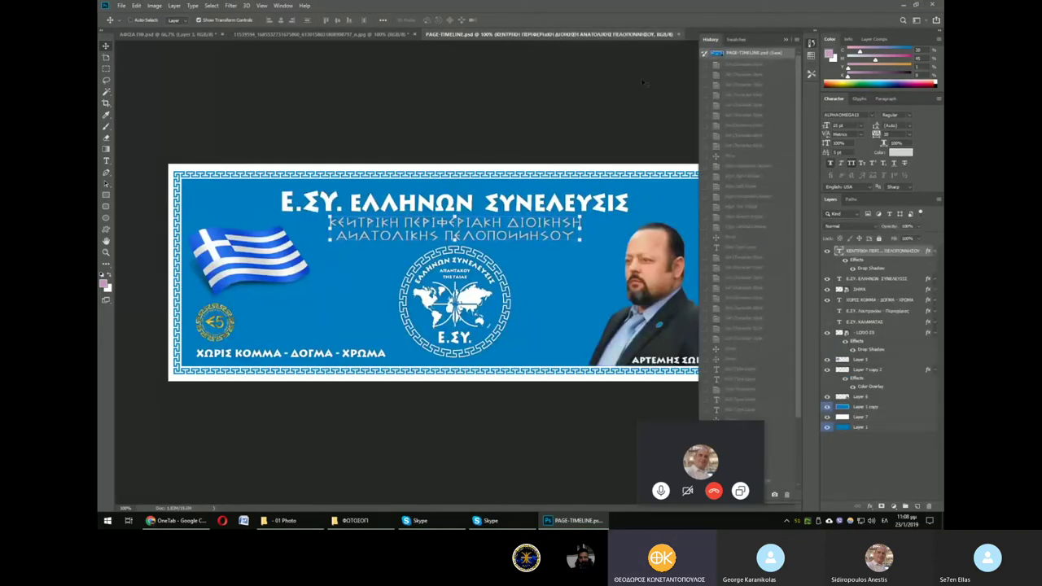
pyautogui.scroll(-5, 792, 337)
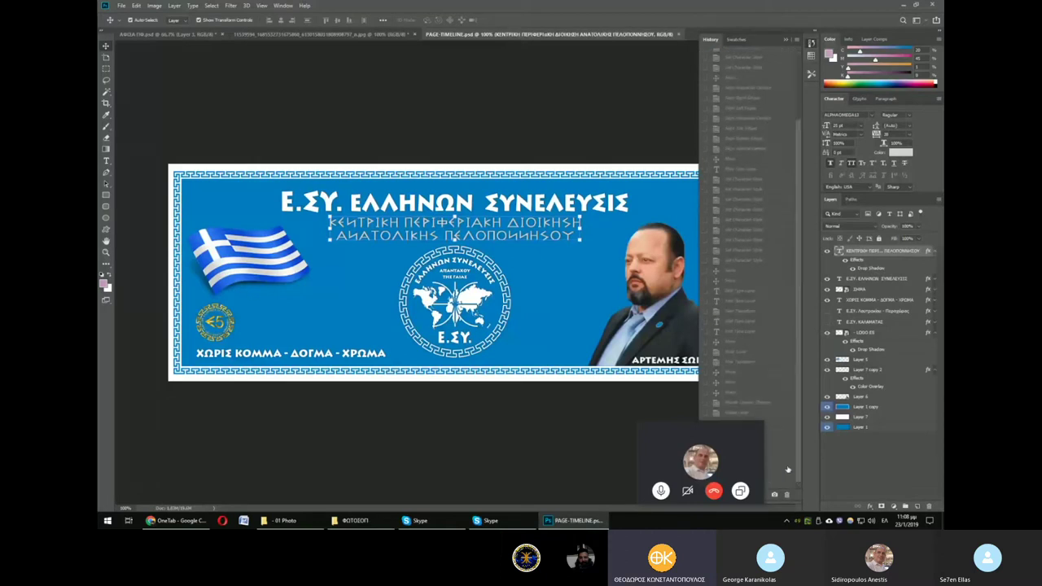
pyautogui.click(736, 412)
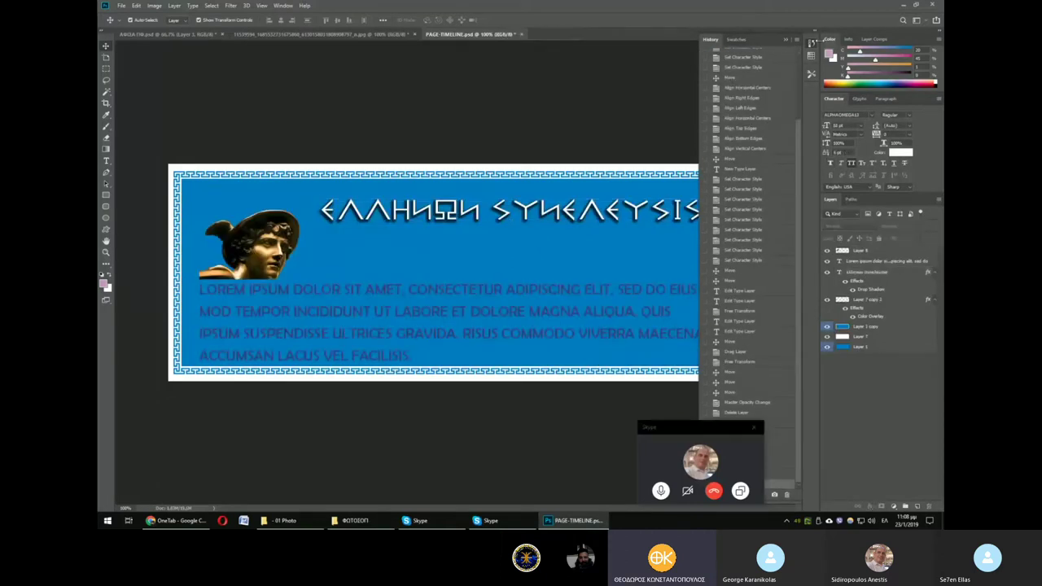
pyautogui.click(812, 43)
# Save the poster under the new name yyyyy as a Photoshop document.
pyautogui.click(120, 6)
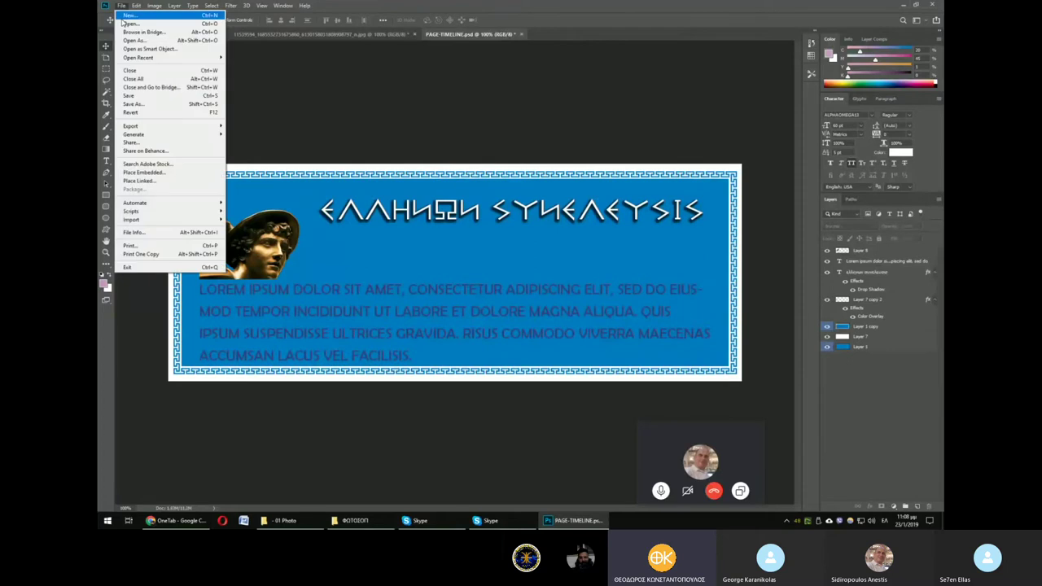
pyautogui.click(132, 104)
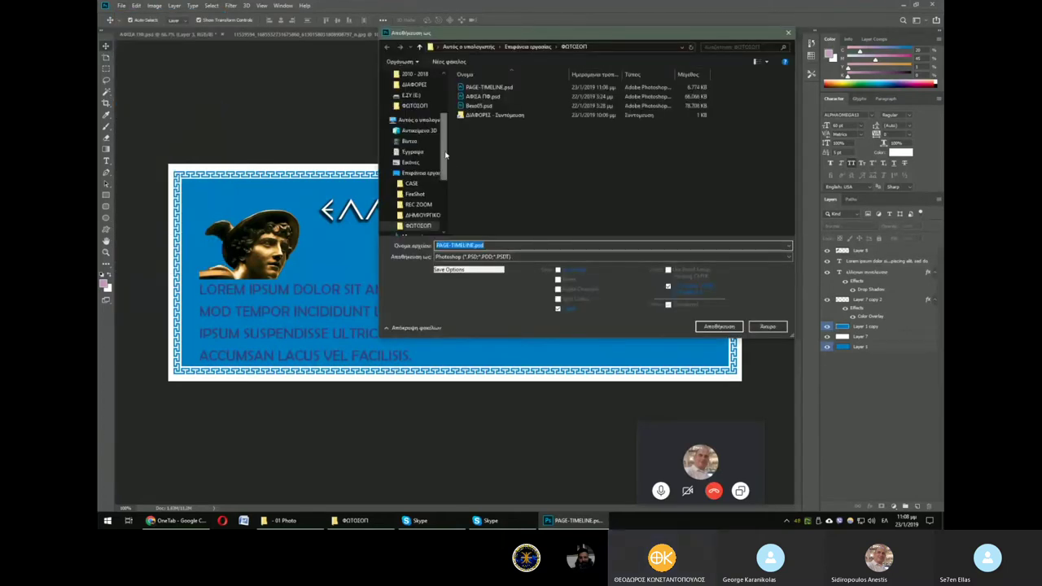
pyautogui.scroll(3, 445, 155)
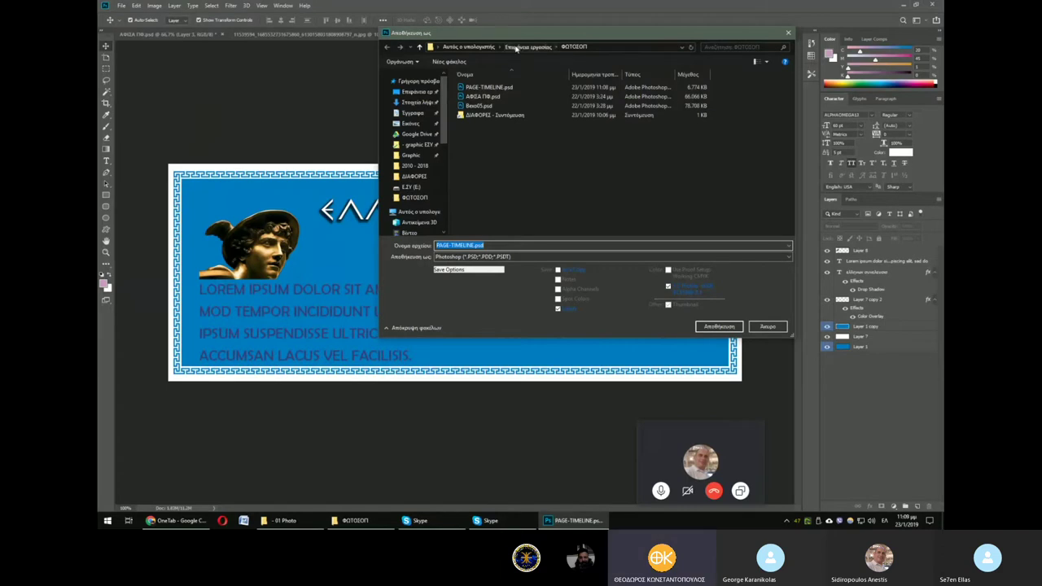
pyautogui.moveTo(516, 48); pyautogui.dragTo(525, 50)
pyautogui.write('yyyyy')
pyautogui.click(713, 326)
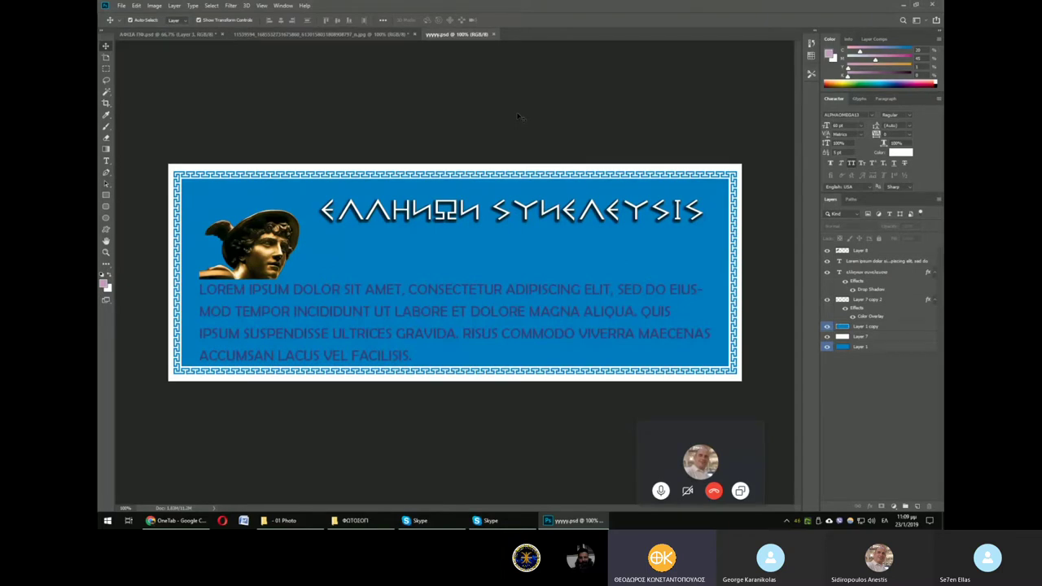
# Save the poster in JPEG format, lowering JPEG Options quality from 12 to 10.
pyautogui.click(121, 6)
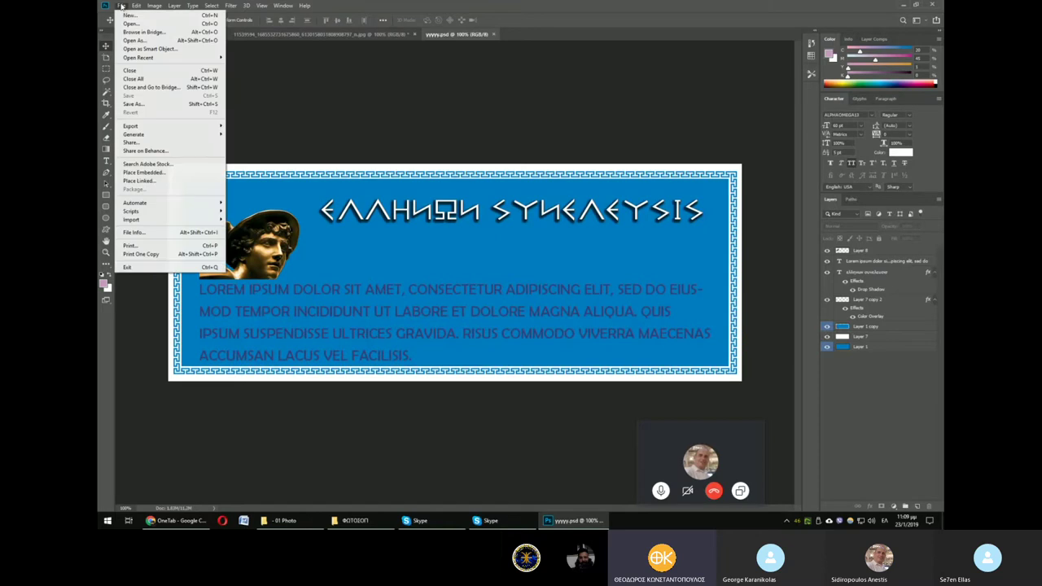
pyautogui.click(154, 105)
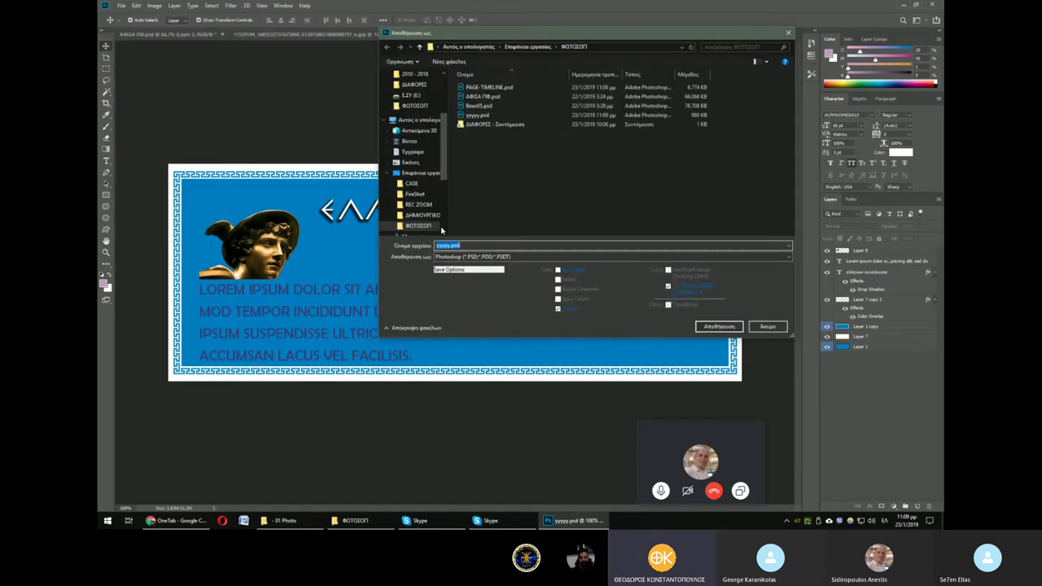
pyautogui.click(489, 256)
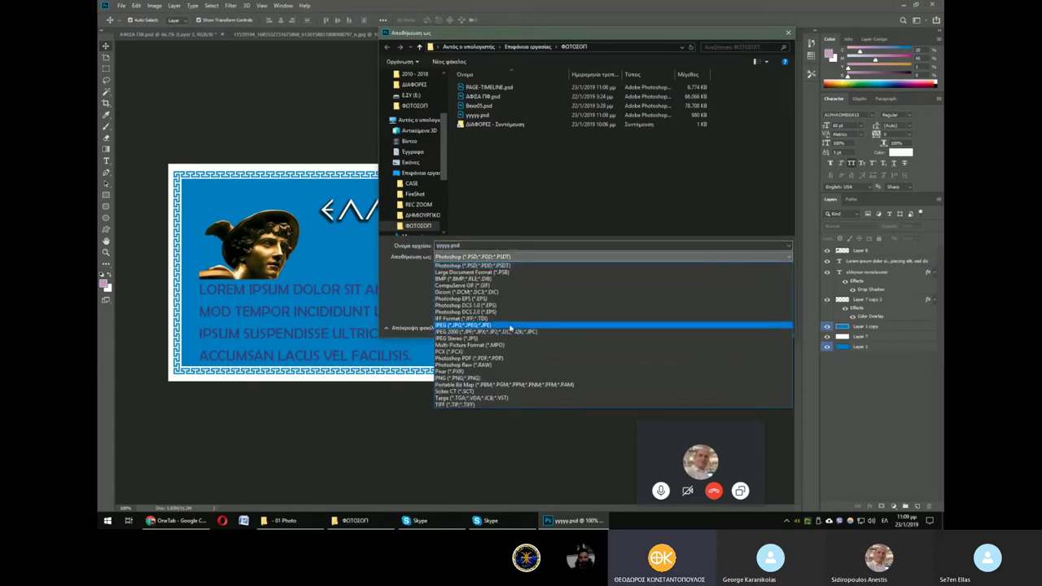
pyautogui.click(480, 325)
pyautogui.click(730, 328)
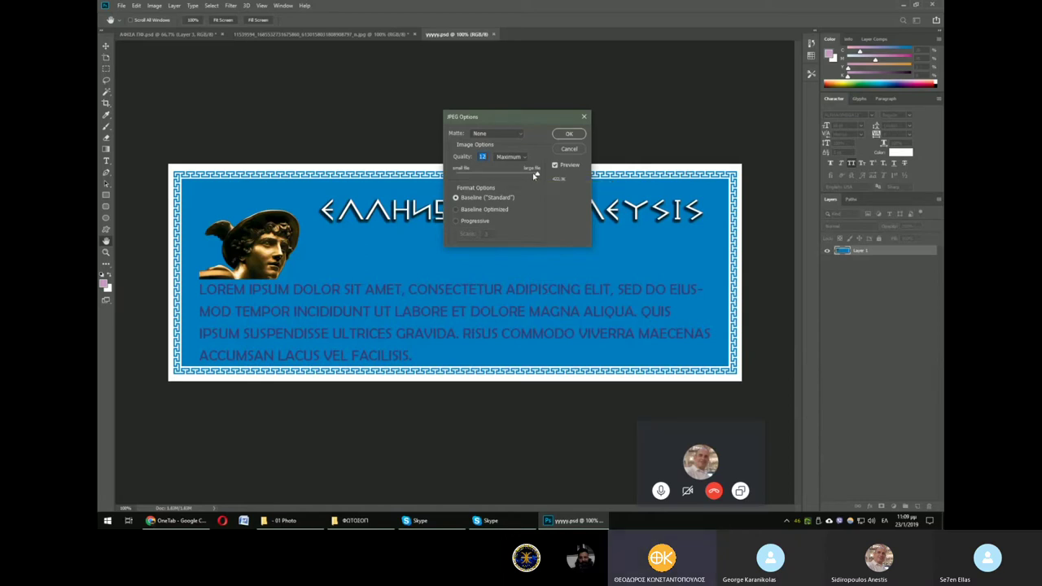
pyautogui.click(536, 175)
pyautogui.moveTo(536, 176); pyautogui.dragTo(524, 176)
pyautogui.click(568, 133)
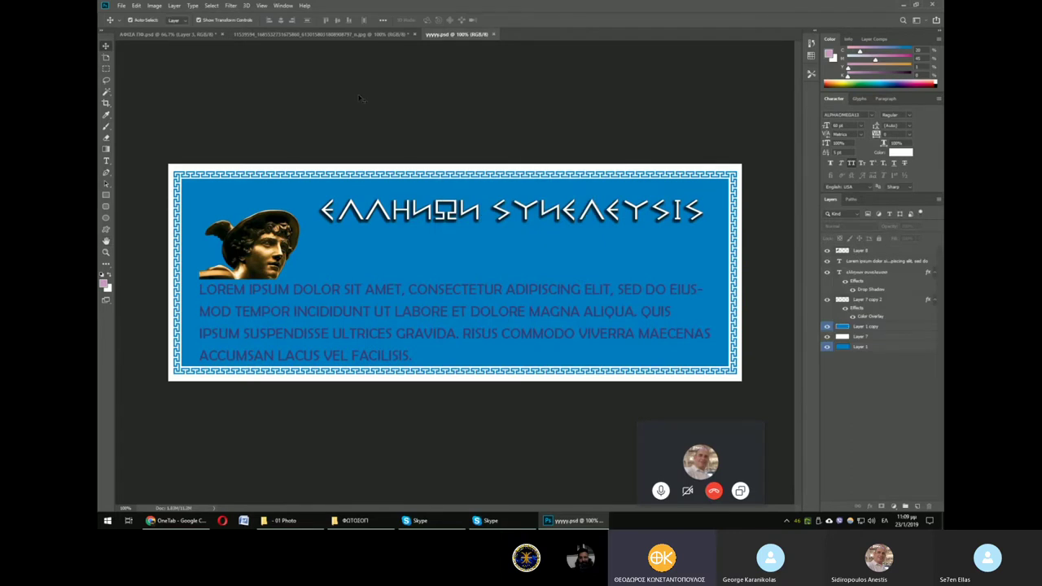
# Choose Photoshop PDF as the format, save, and acknowledge the PDF settings notice.
pyautogui.click(123, 9)
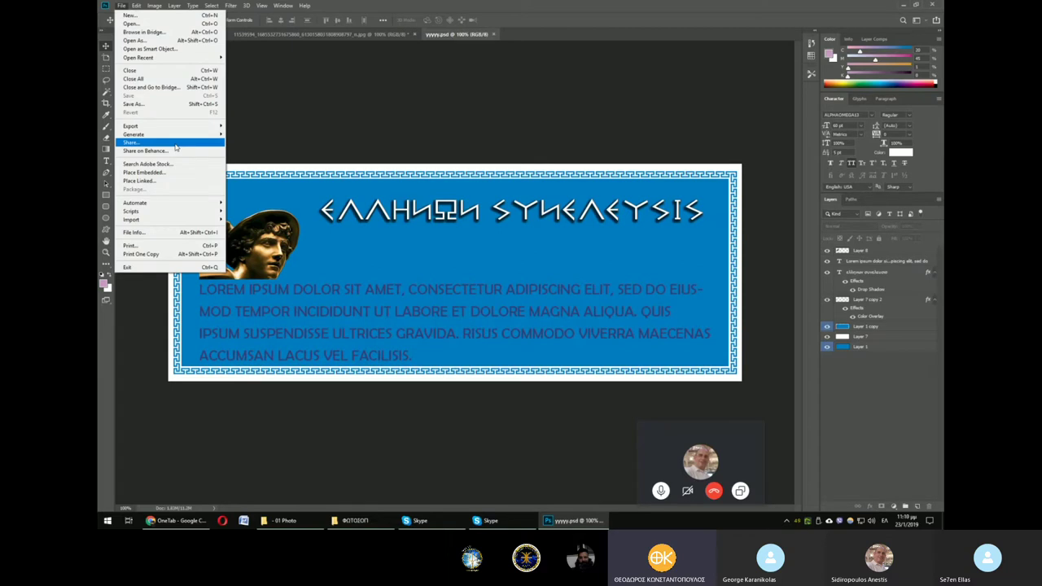
pyautogui.click(171, 104)
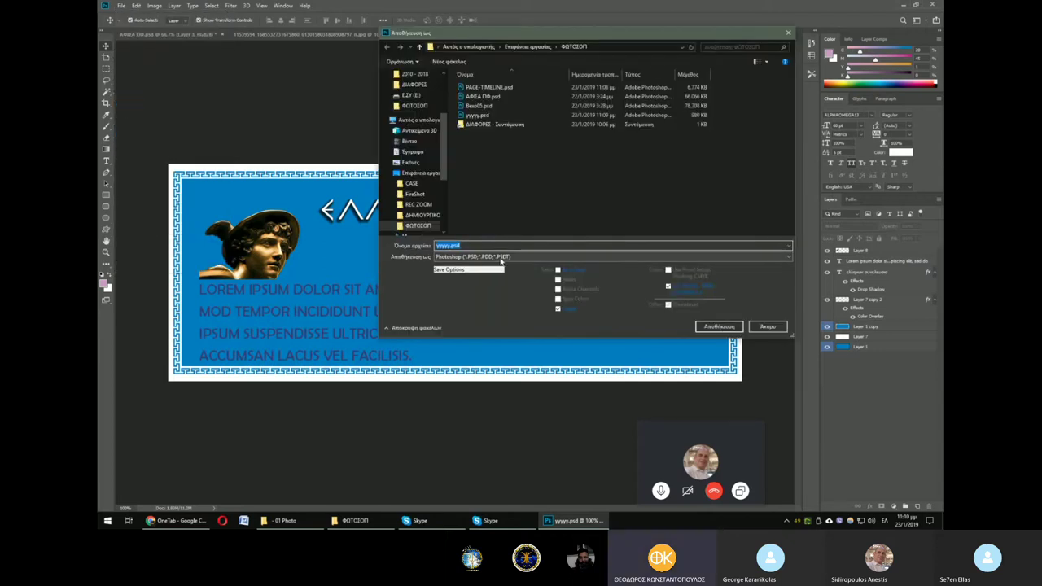
pyautogui.click(503, 259)
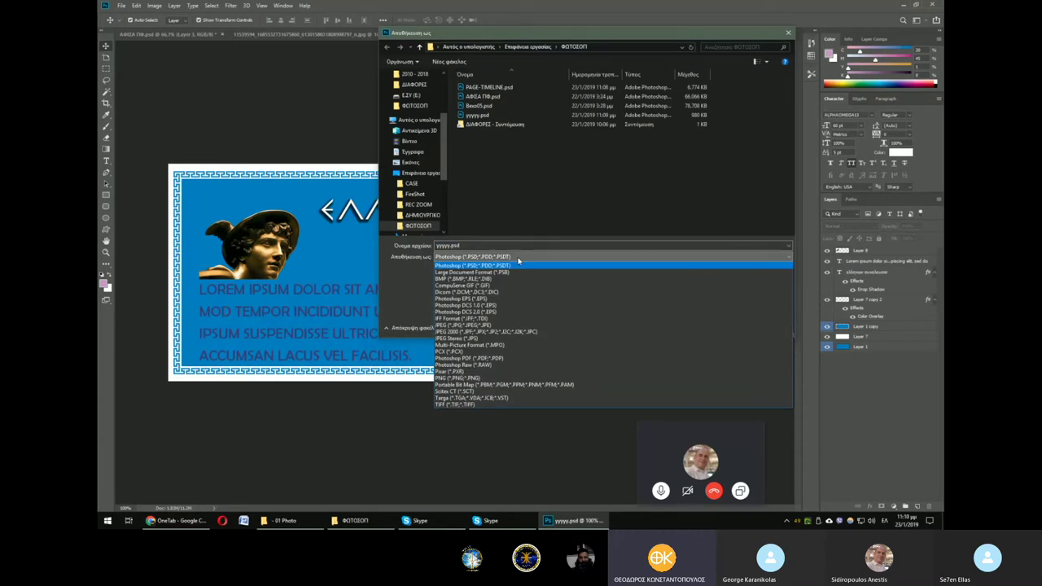
pyautogui.click(548, 362)
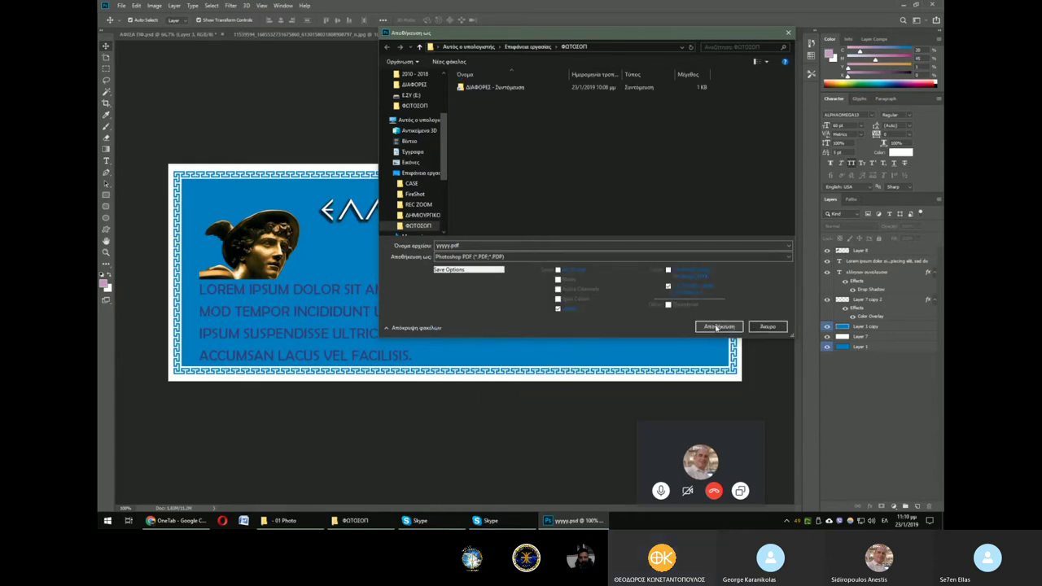
pyautogui.click(717, 327)
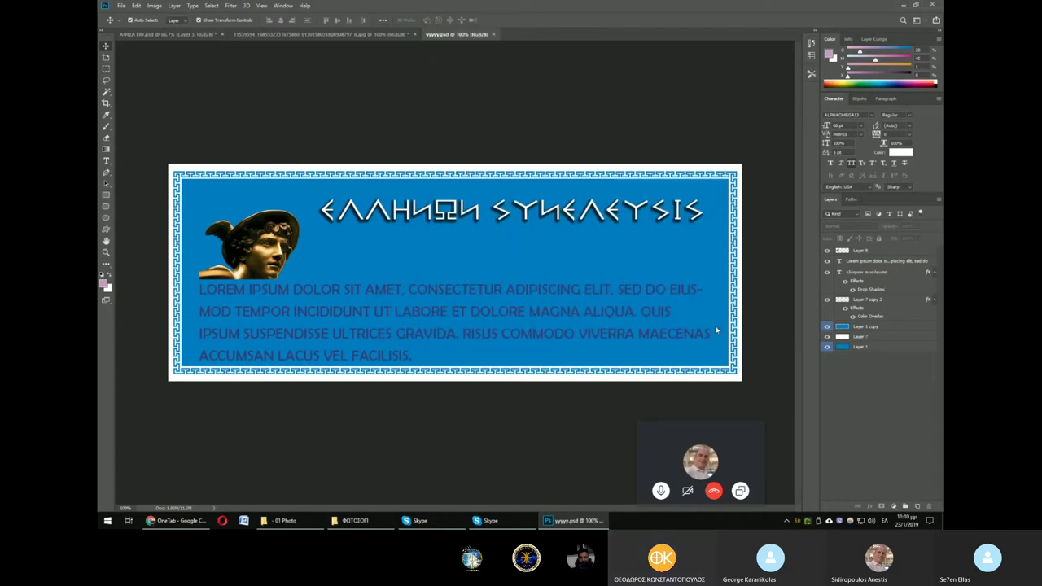
pyautogui.click(533, 199)
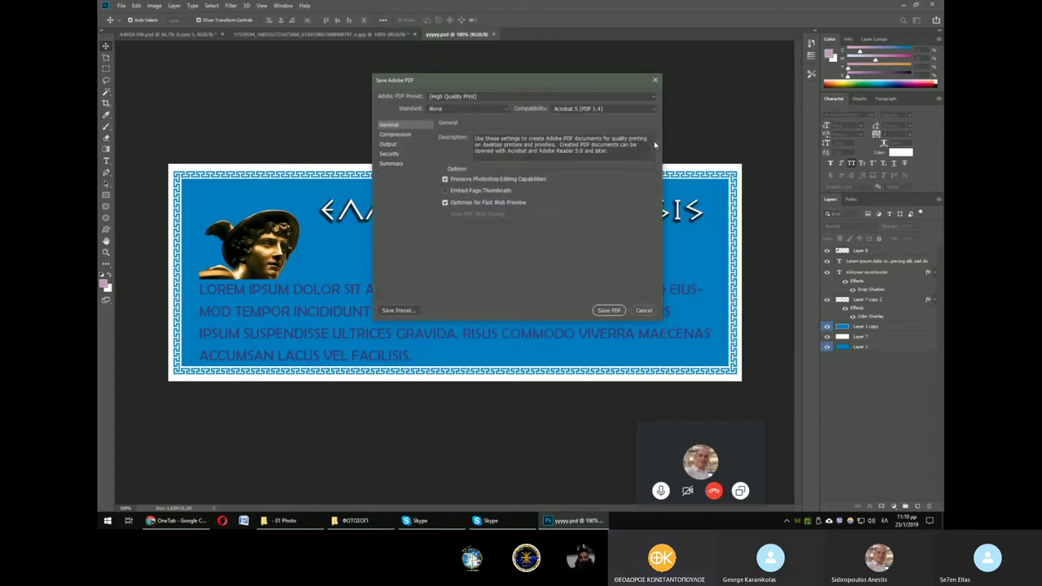
pyautogui.click(606, 312)
# Keep the High Quality Print preset, then select the statue head and blue background copy layers.
pyautogui.click(502, 97)
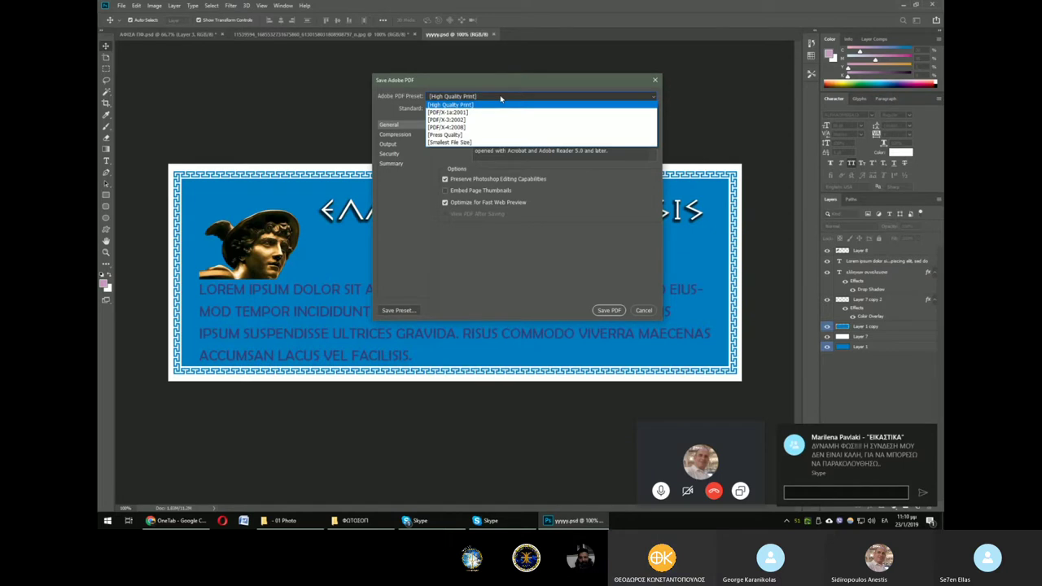
pyautogui.click(500, 98)
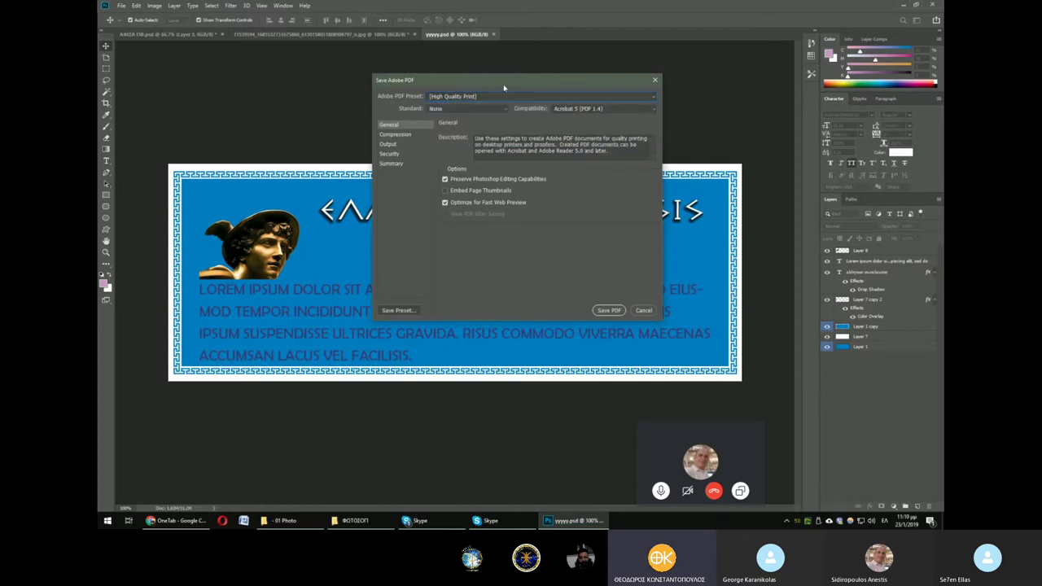
pyautogui.click(504, 96)
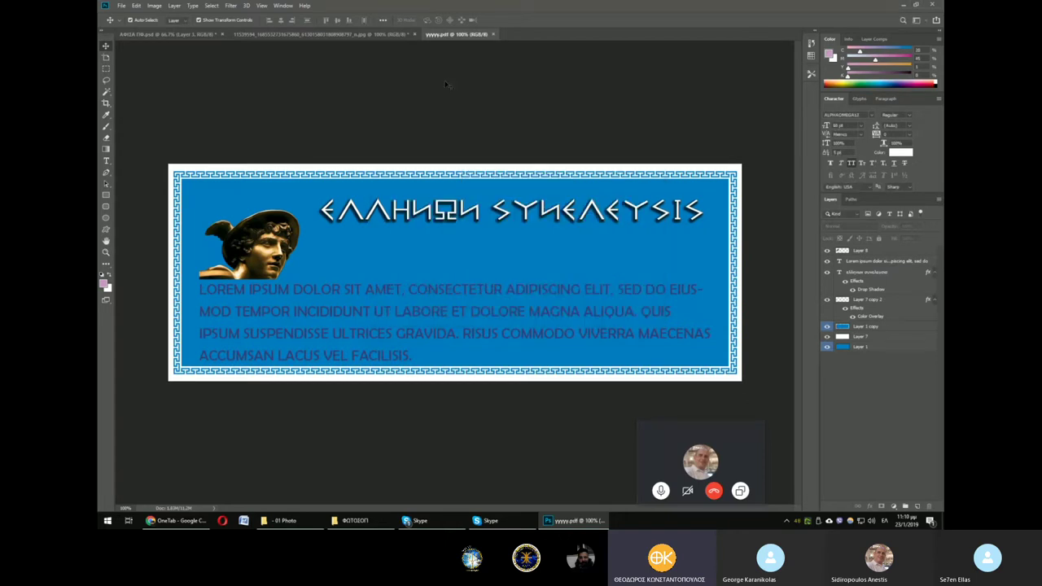
pyautogui.click(269, 244)
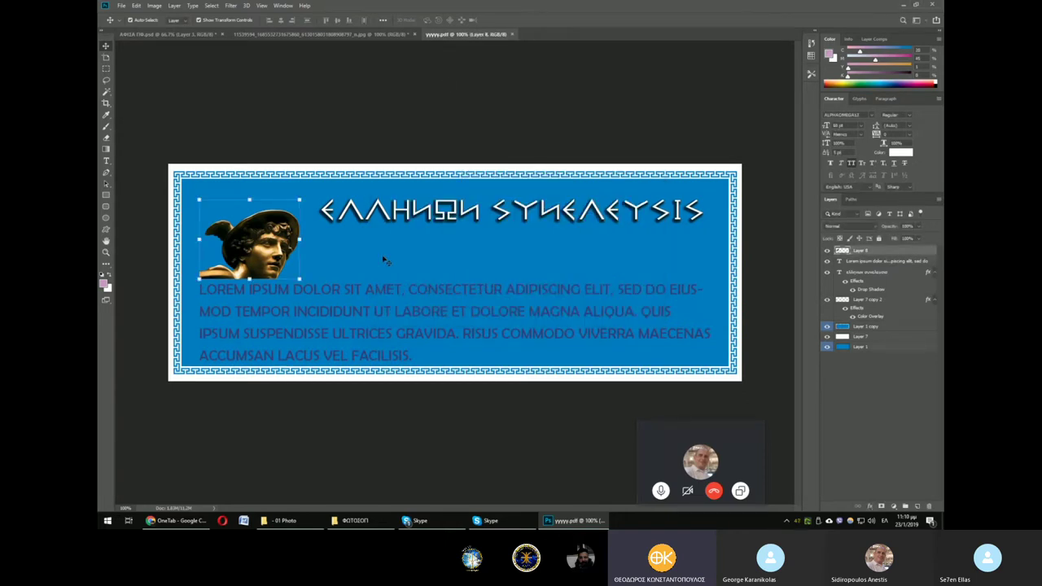
pyautogui.click(376, 258)
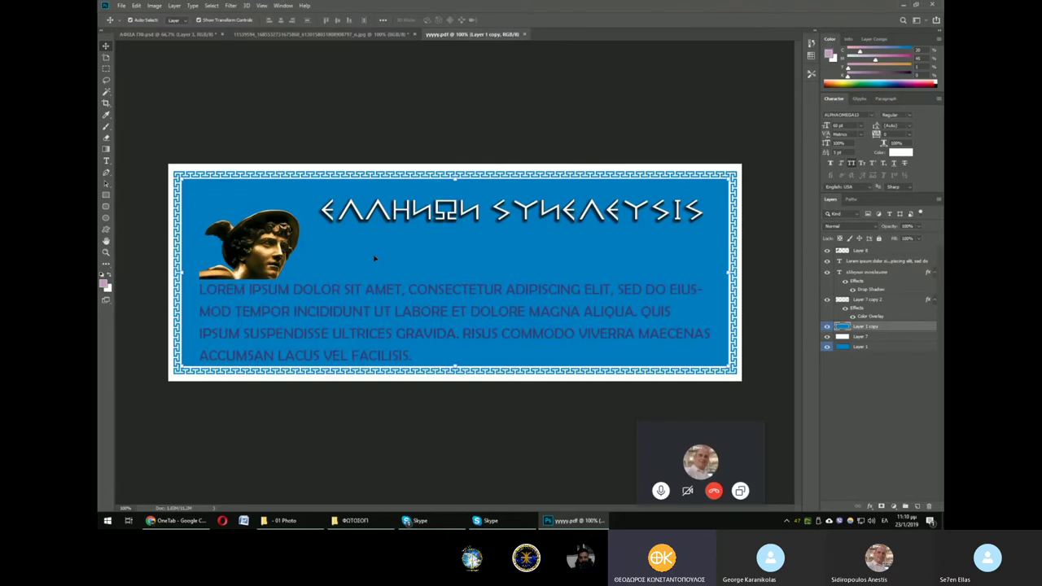
# Delete the blue background, title, text and border layers, leaving only the statue head.
pyautogui.press('Delete')
pyautogui.press('Delete')
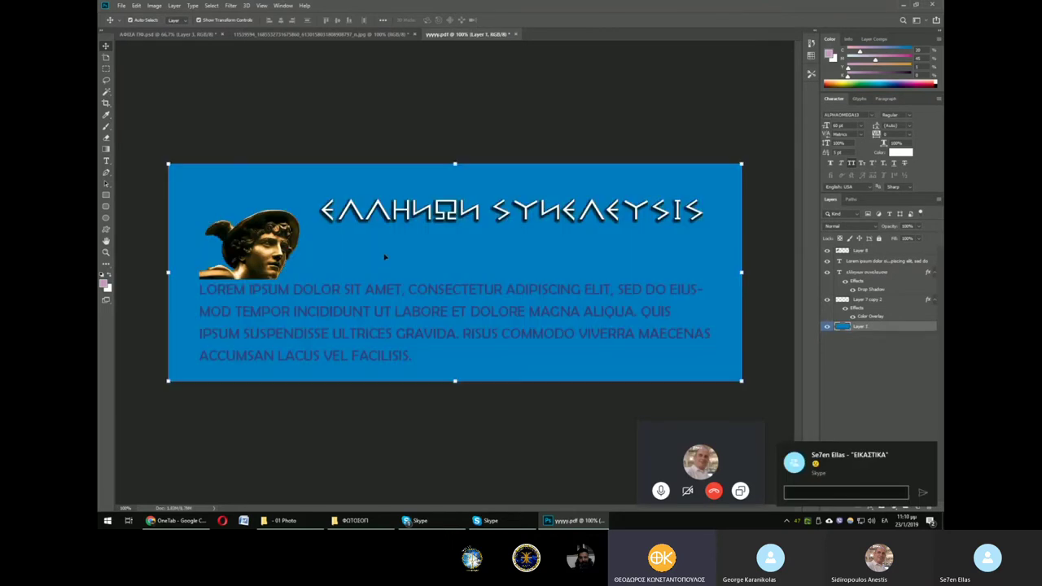
pyautogui.press('Delete')
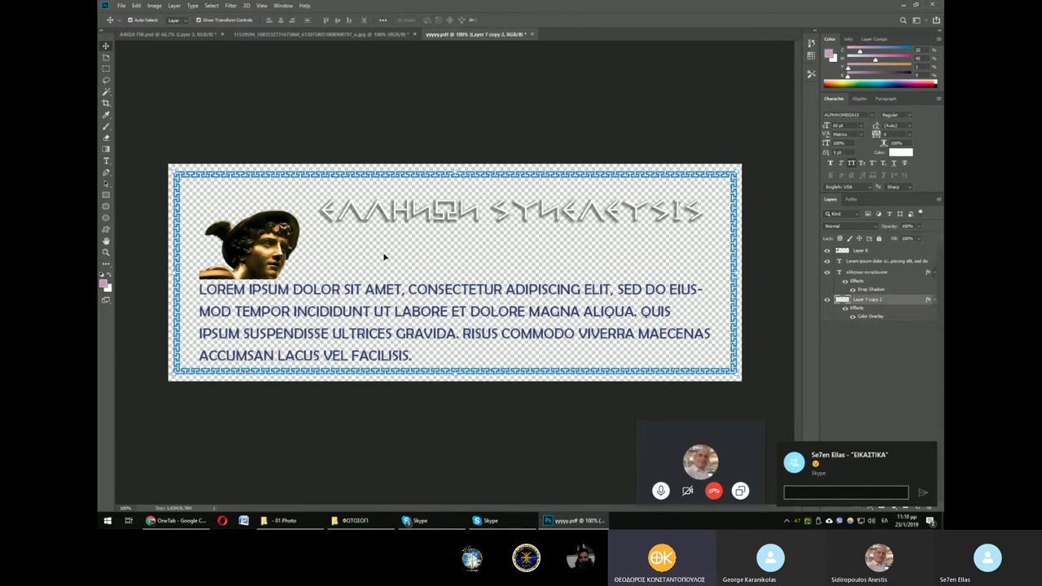
pyautogui.press('Delete')
pyautogui.press('Delete')
pyautogui.press('Delete')
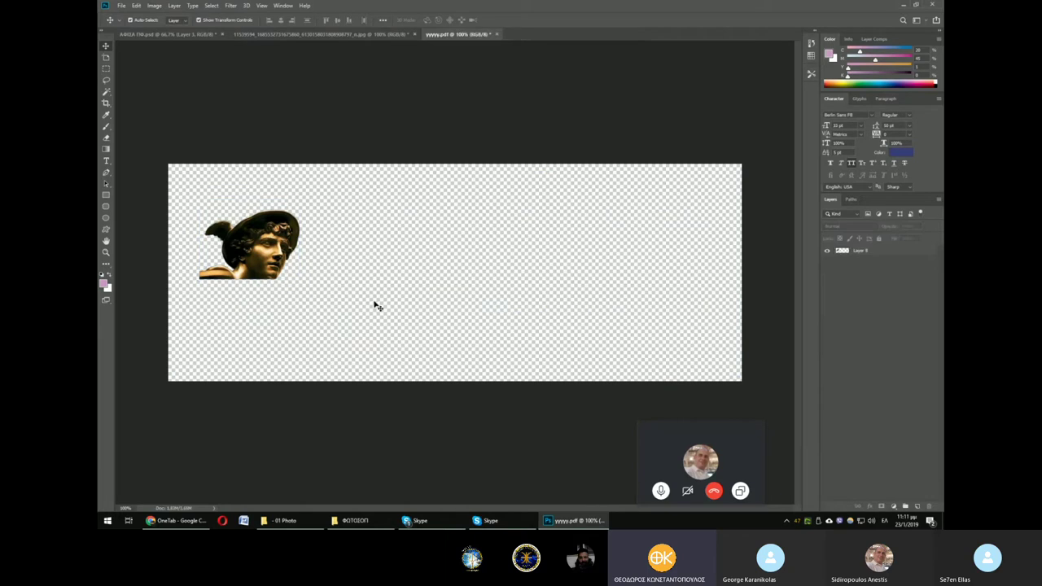
# Move the statue head to the canvas centre and enlarge it with Free Transform.
pyautogui.moveTo(269, 259); pyautogui.dragTo(485, 258)
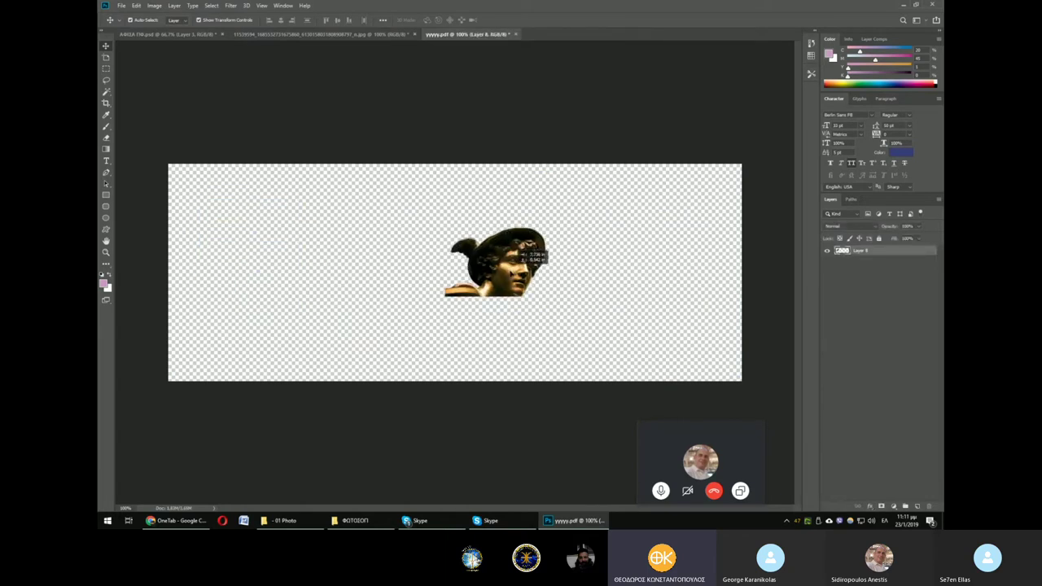
pyautogui.moveTo(510, 303); pyautogui.dragTo(643, 371)
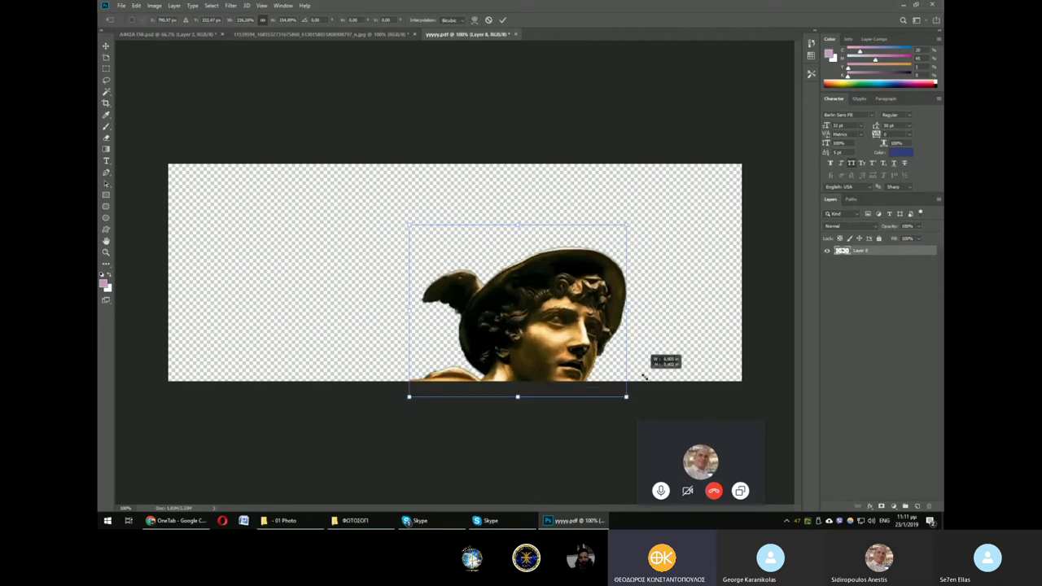
pyautogui.moveTo(557, 343); pyautogui.dragTo(489, 298)
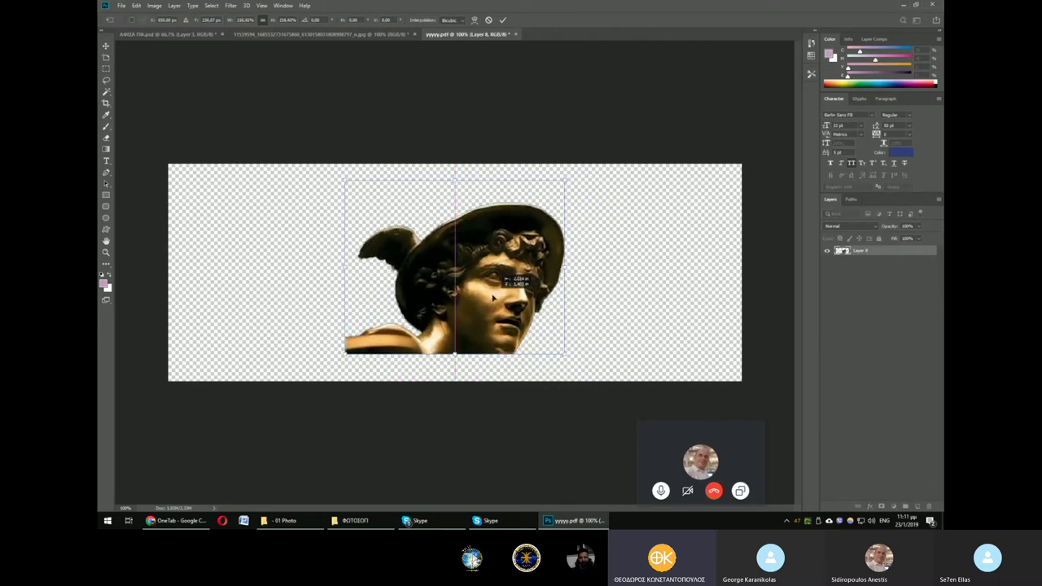
pyautogui.moveTo(563, 179); pyautogui.dragTo(575, 171)
pyautogui.press('Return')
pyautogui.click(559, 134)
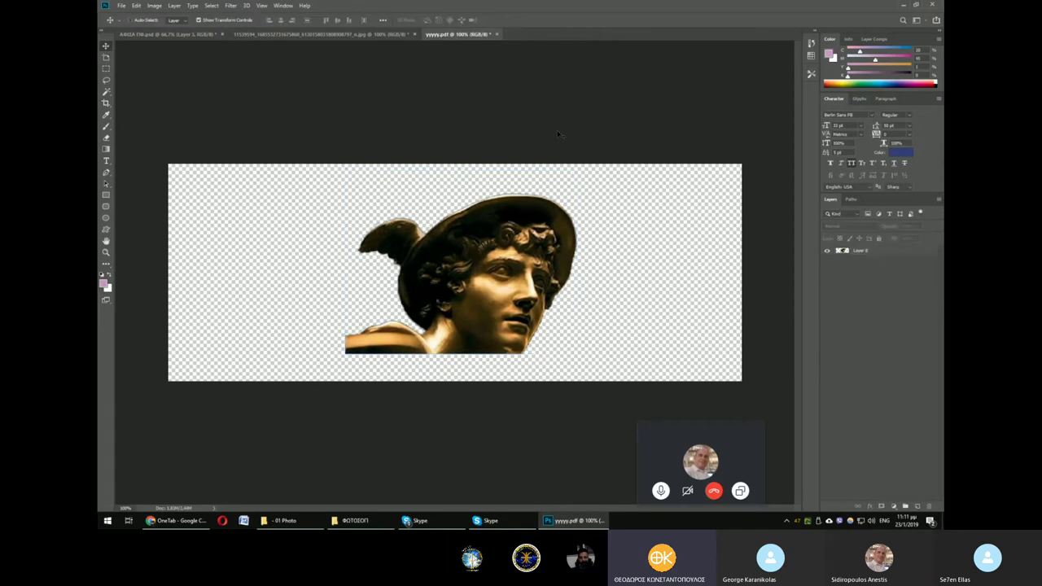
pyautogui.hotkey('ctrl', '-')
pyautogui.hotkey('ctrl', '-')
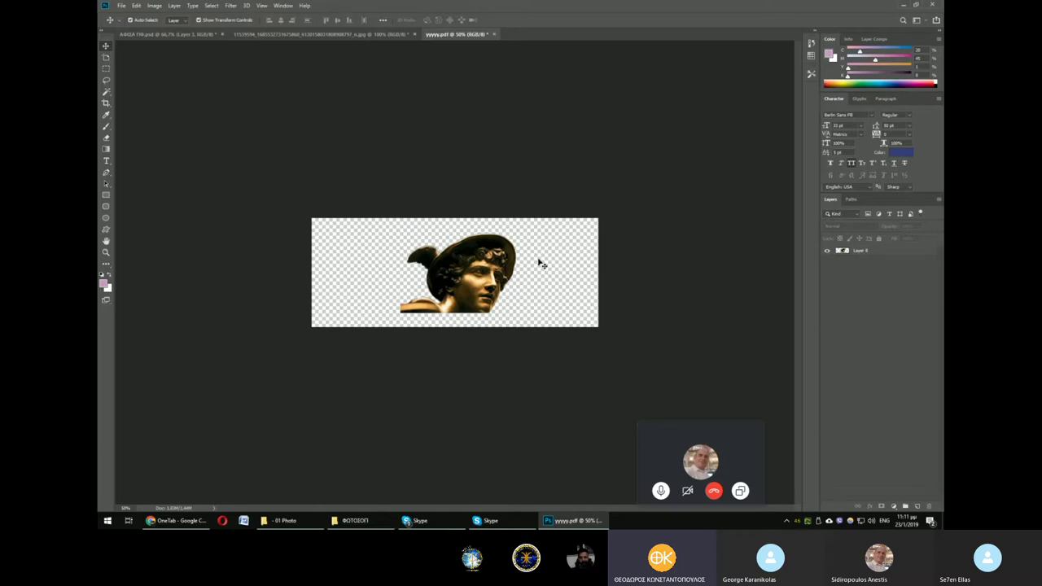
# Nudge the statue head slightly left and zoom the view back to 100%.
pyautogui.click(513, 281)
pyautogui.click(607, 287)
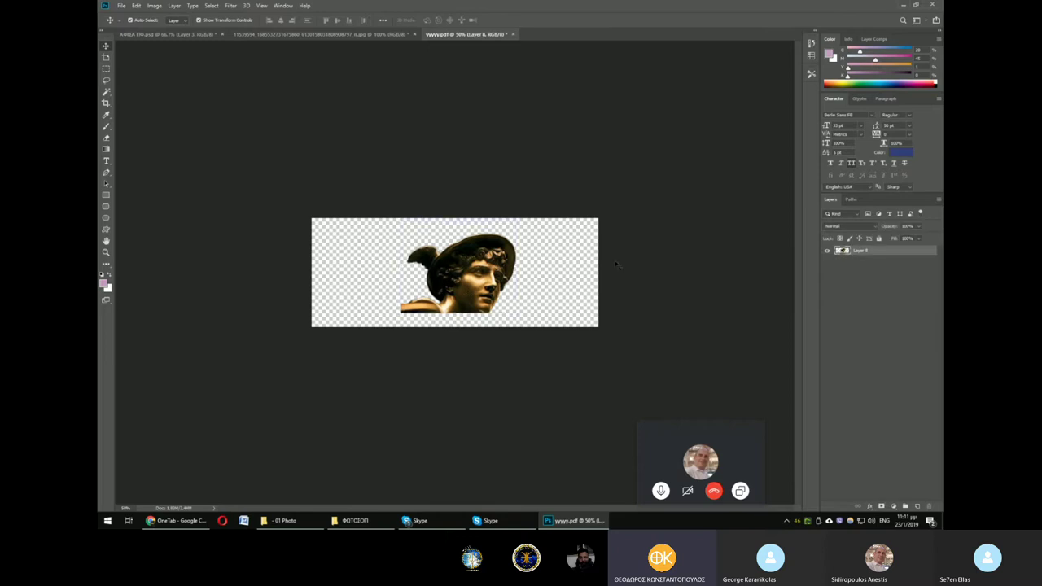
pyautogui.moveTo(489, 268); pyautogui.dragTo(543, 260)
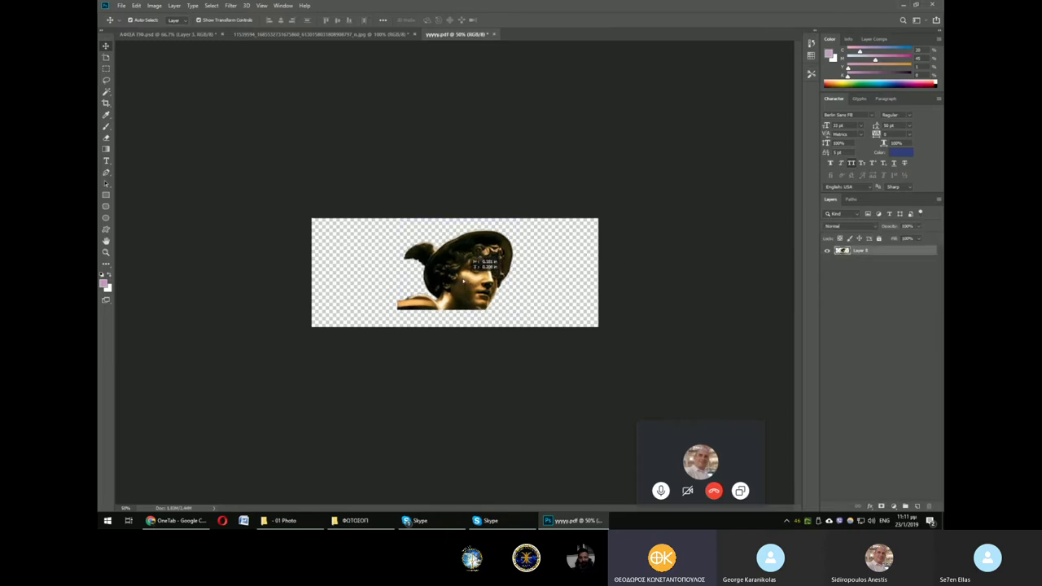
pyautogui.click(569, 256)
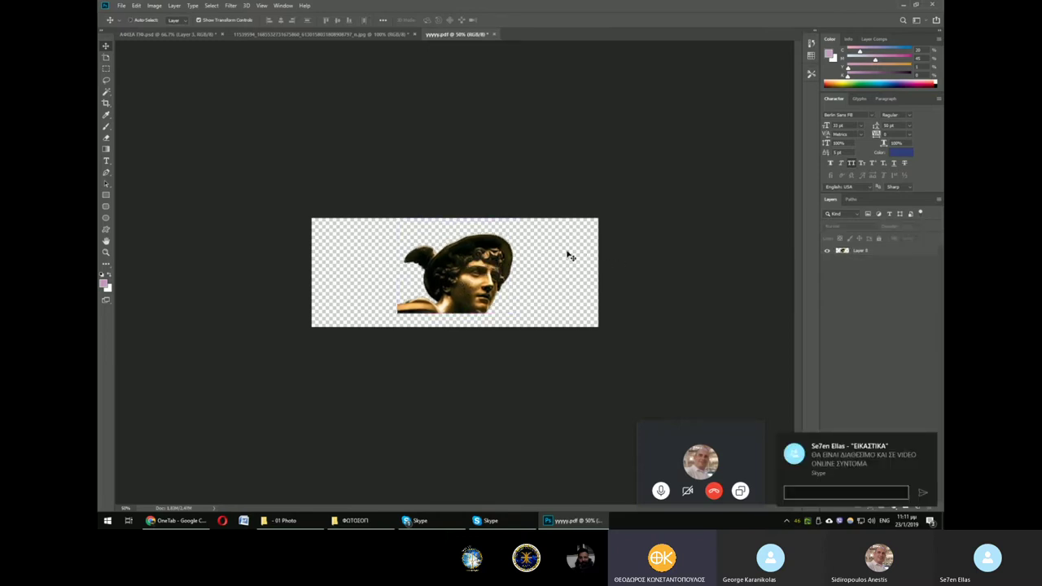
pyautogui.hotkey('ctrl', '+')
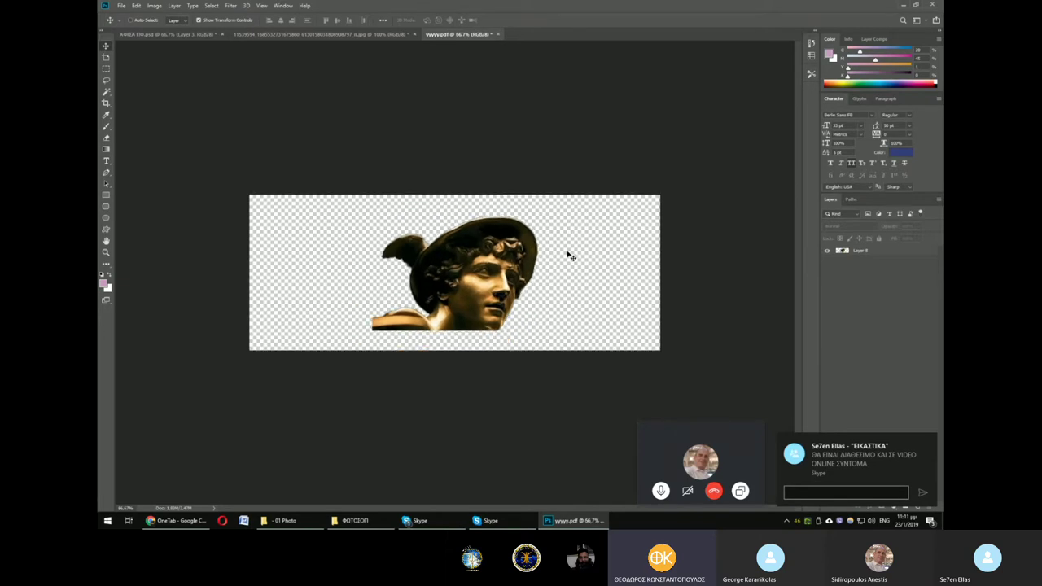
pyautogui.hotkey('ctrl', '+')
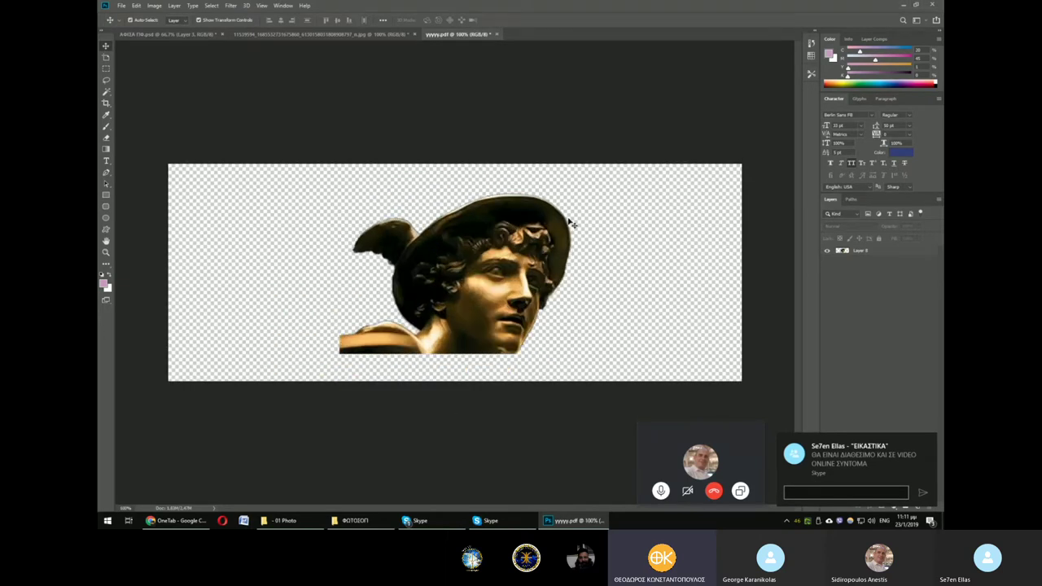
pyautogui.click(122, 5)
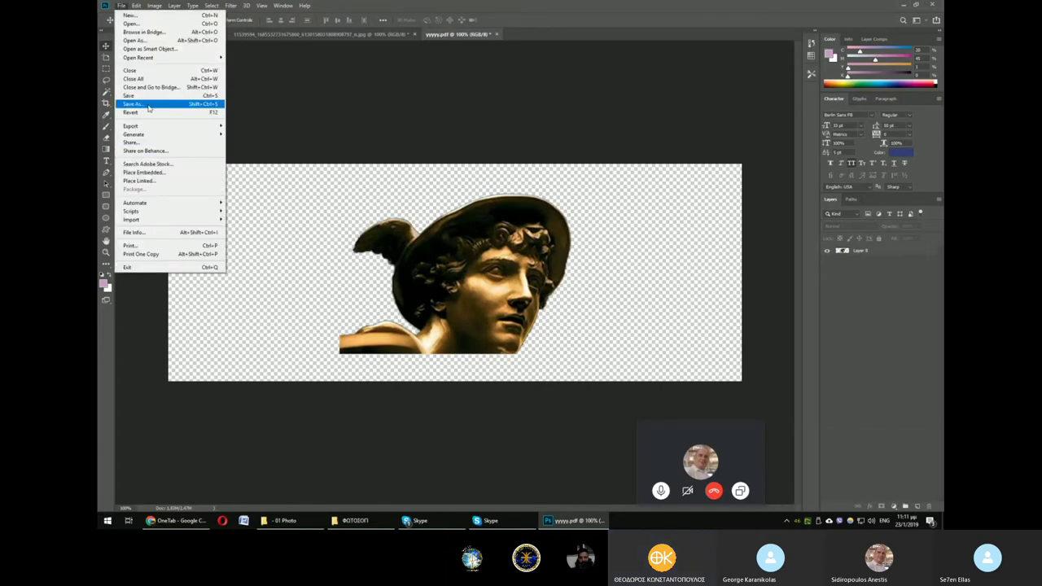
# Save the image as a JPEG named jj, accepting the quality settings.
pyautogui.click(149, 108)
pyautogui.click(525, 257)
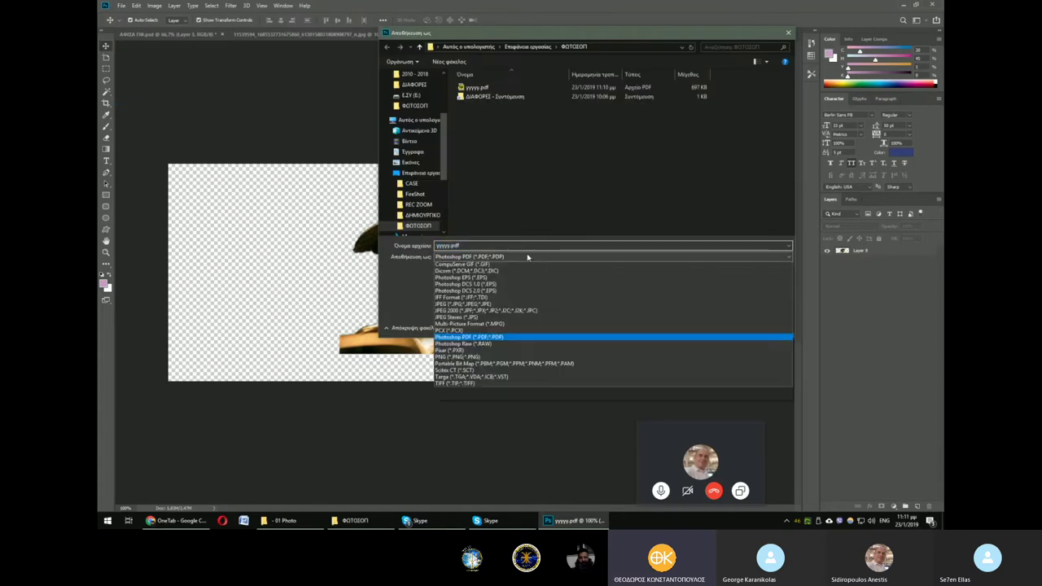
pyautogui.click(505, 324)
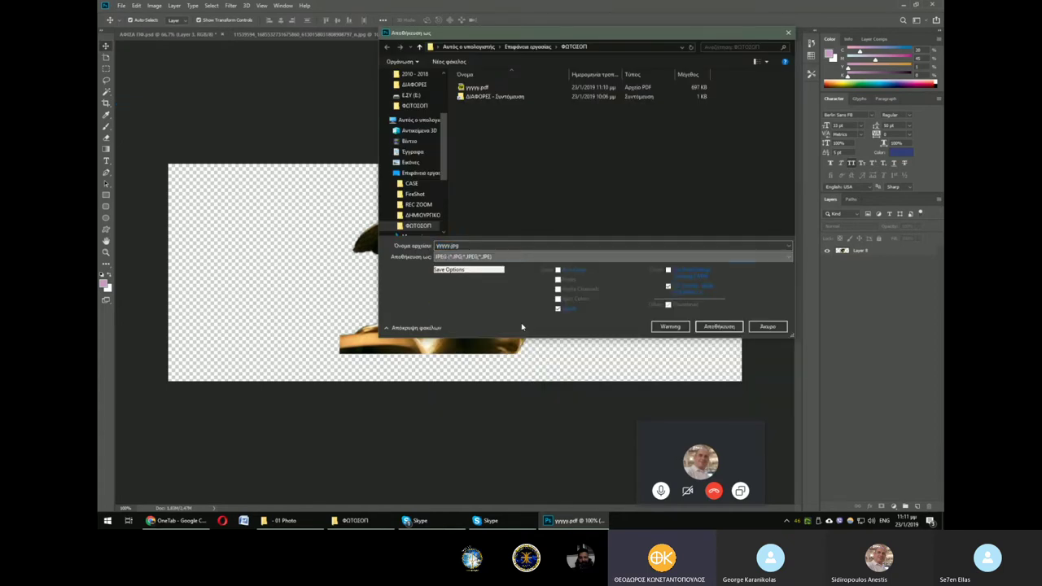
pyautogui.write('jj')
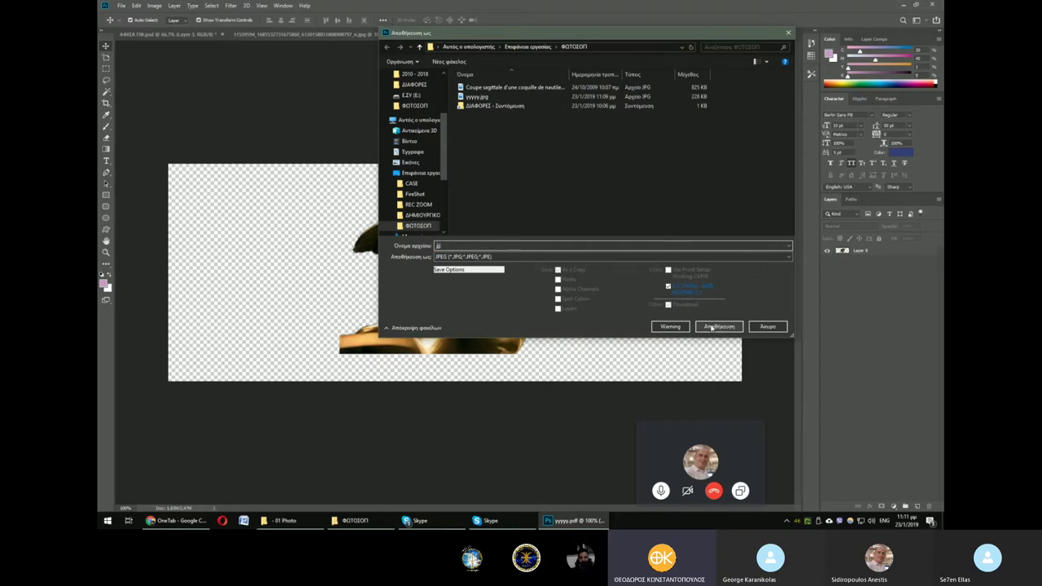
pyautogui.click(710, 326)
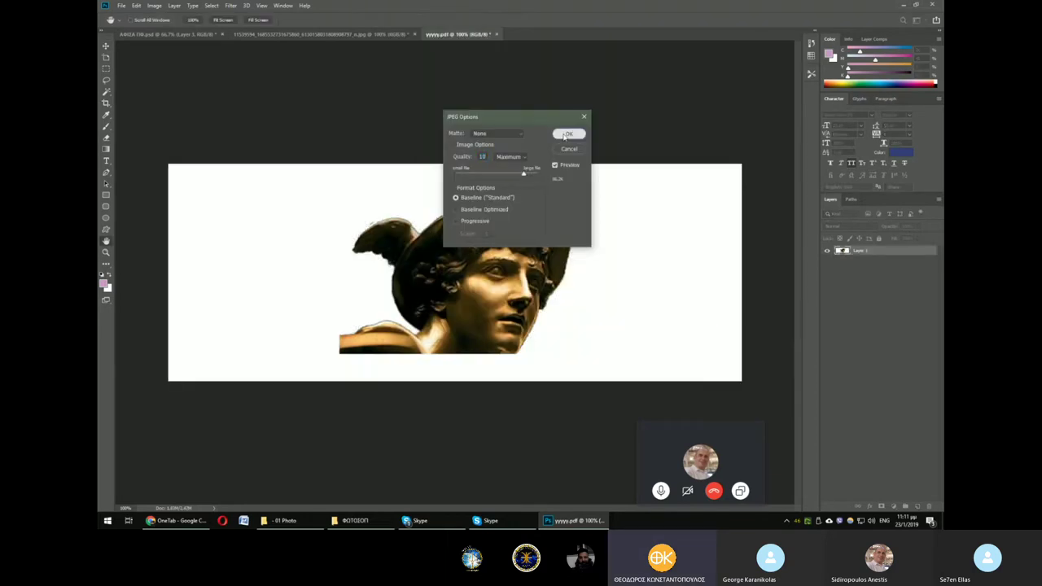
pyautogui.click(567, 135)
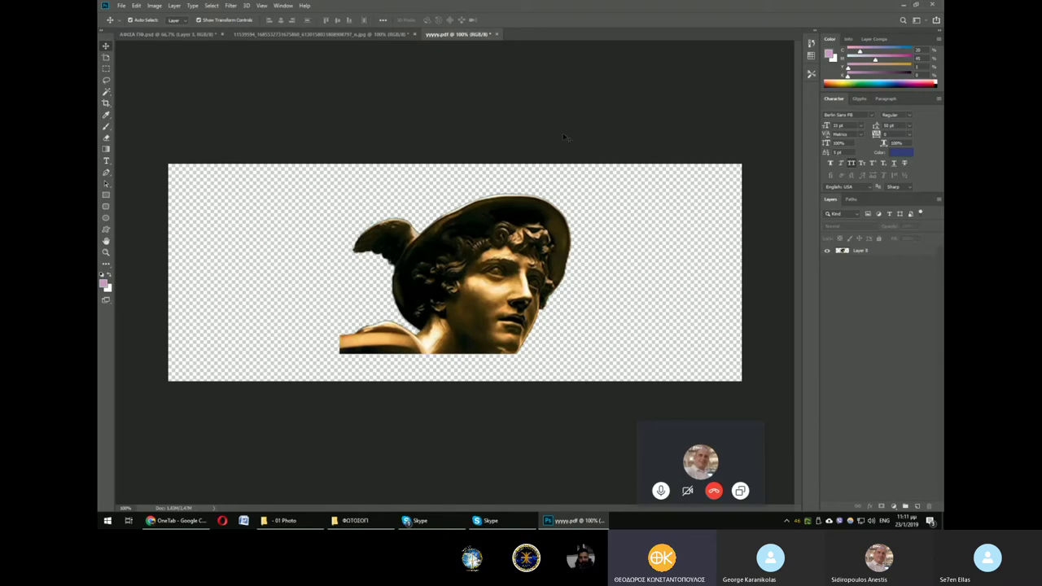
# Save the statue head as yyyyy.png with the default PNG compression options.
pyautogui.click(121, 6)
pyautogui.click(155, 106)
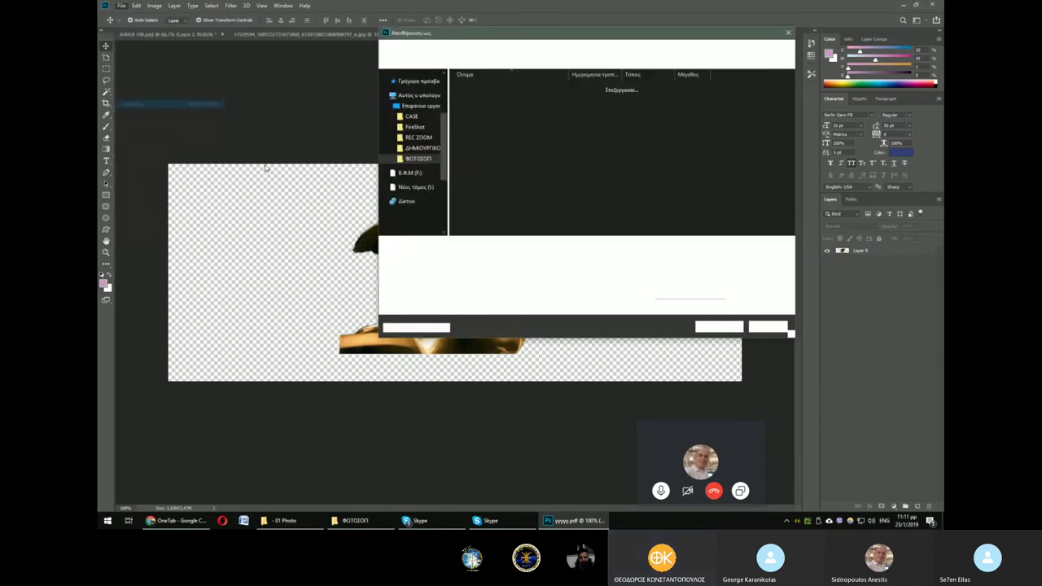
pyautogui.click(492, 256)
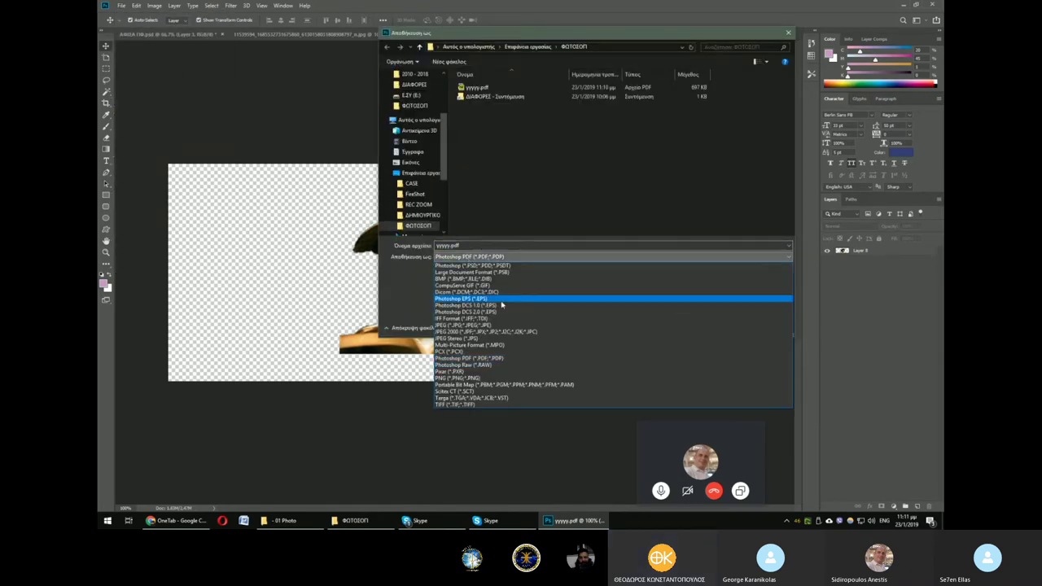
pyautogui.click(488, 377)
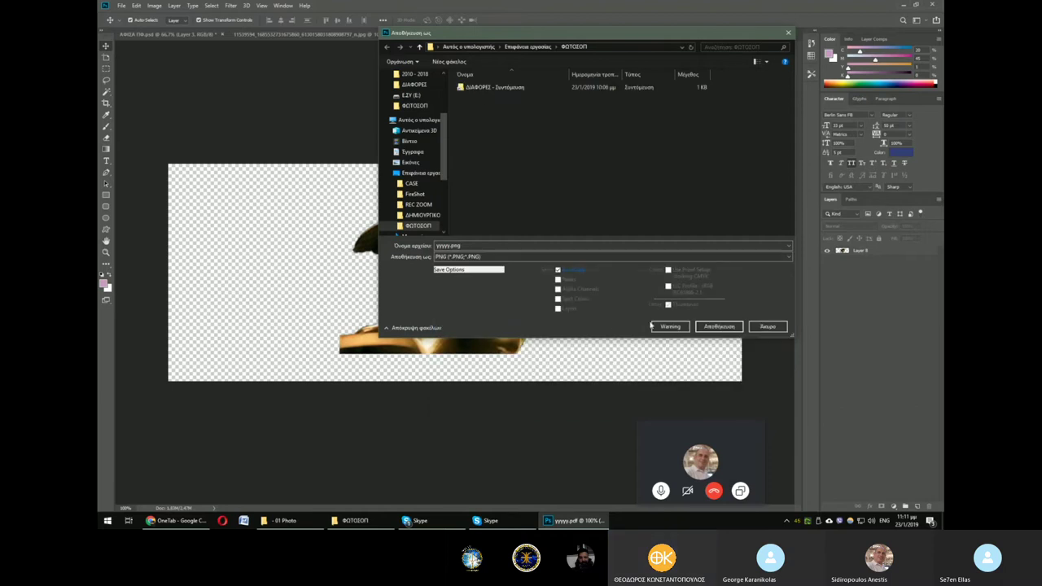
pyautogui.click(708, 327)
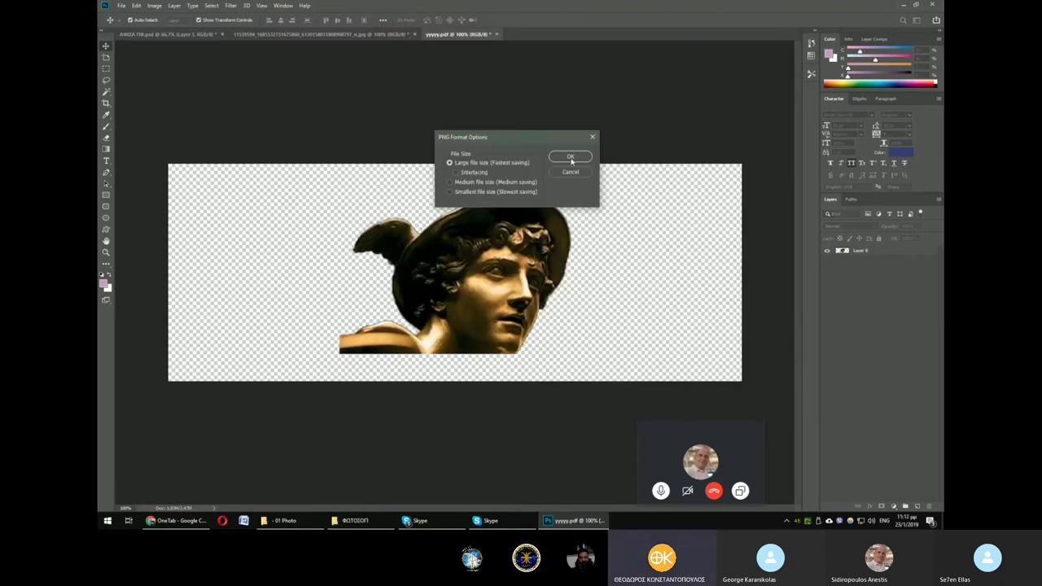
pyautogui.click(569, 157)
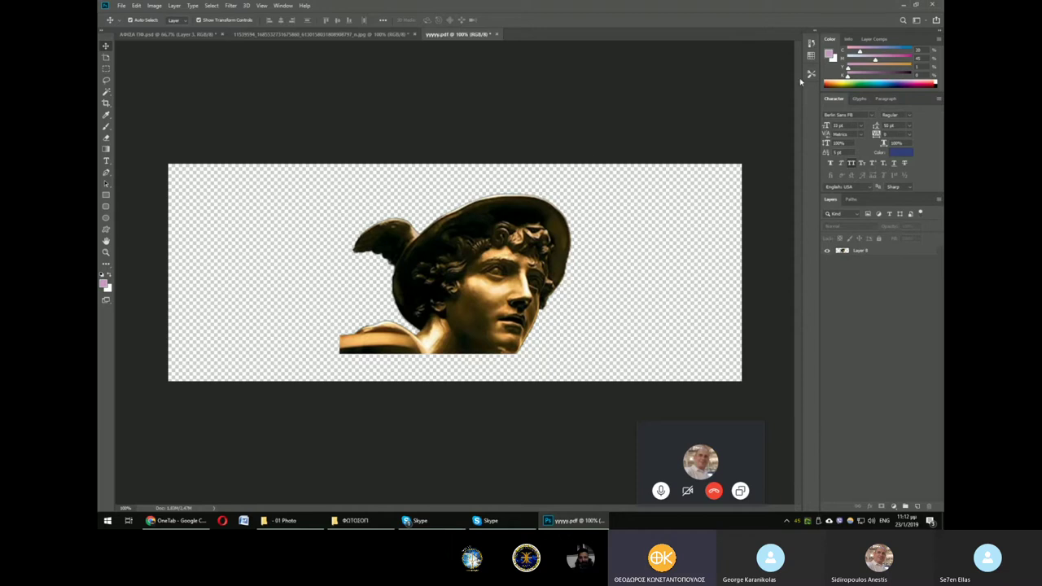
# Open yyyyy.png in Photos and browse between it, the blue poster and jj.jpg.
pyautogui.click(901, 6)
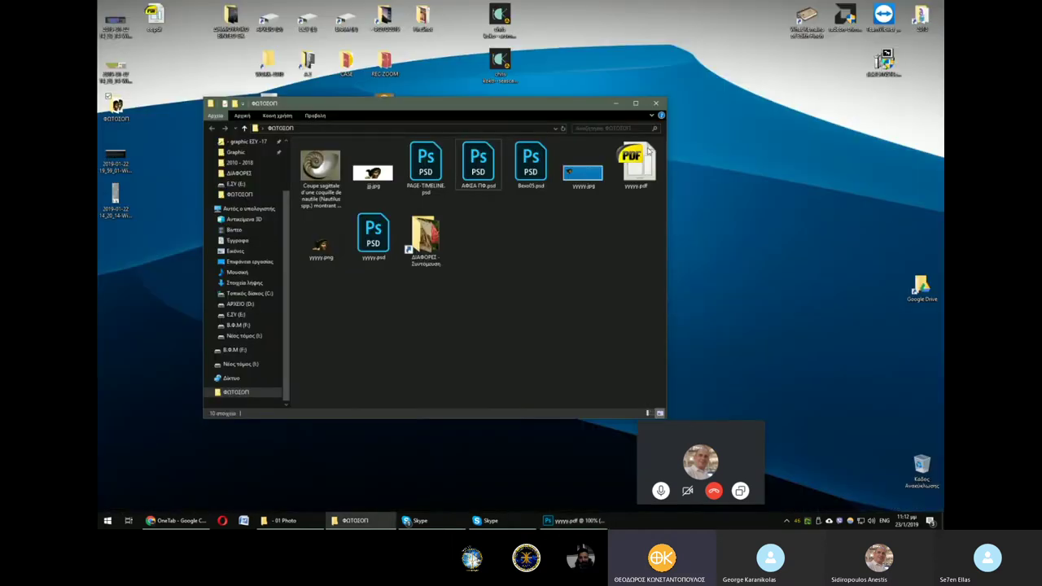
pyautogui.doubleClick(321, 237)
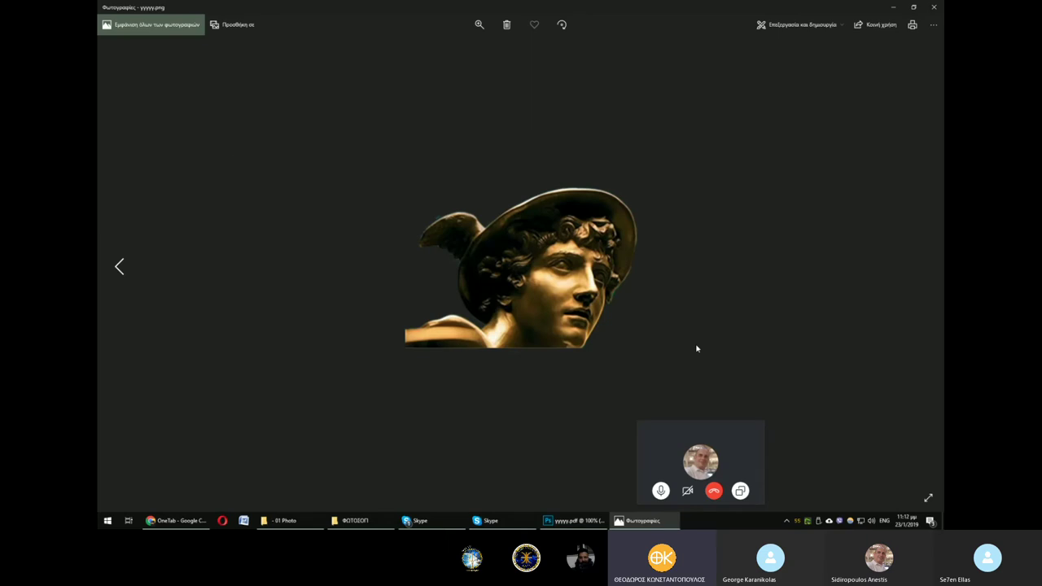
pyautogui.press('Left')
pyautogui.press('Right')
pyautogui.press('Left')
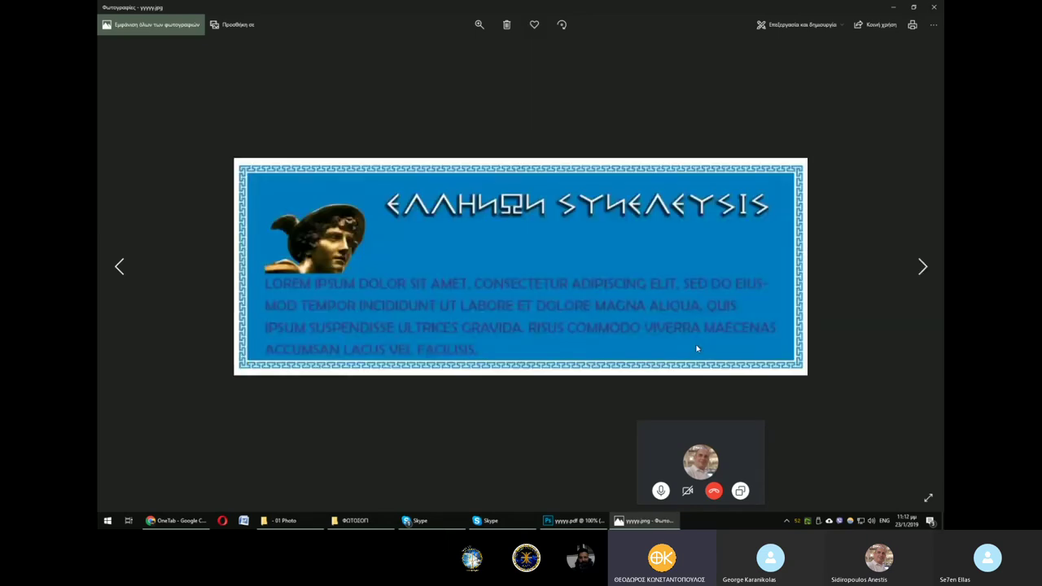
pyautogui.press('Left')
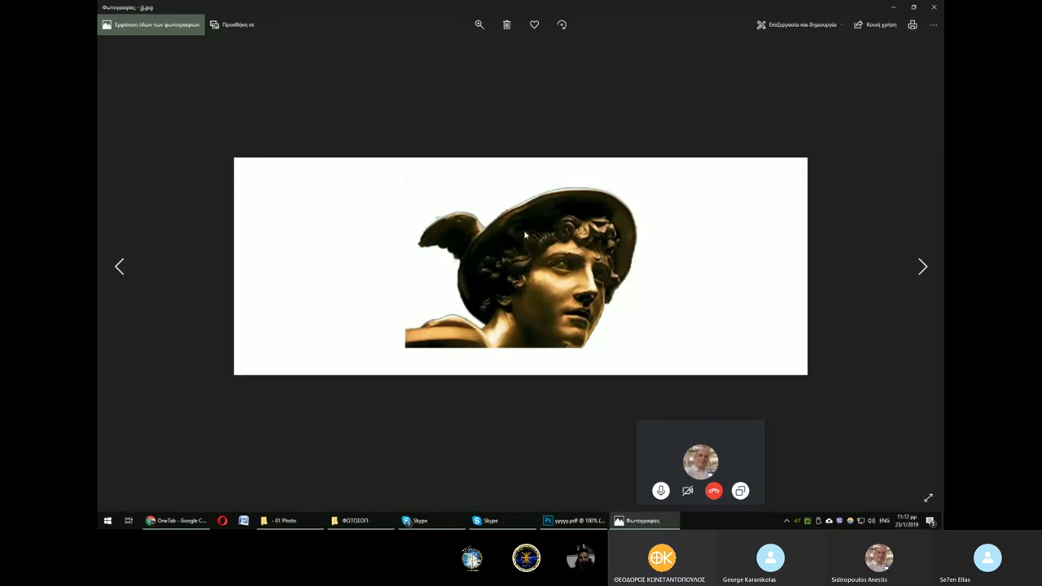
# Close the Photos viewers and bring Photoshop back to the front.
pyautogui.click(935, 9)
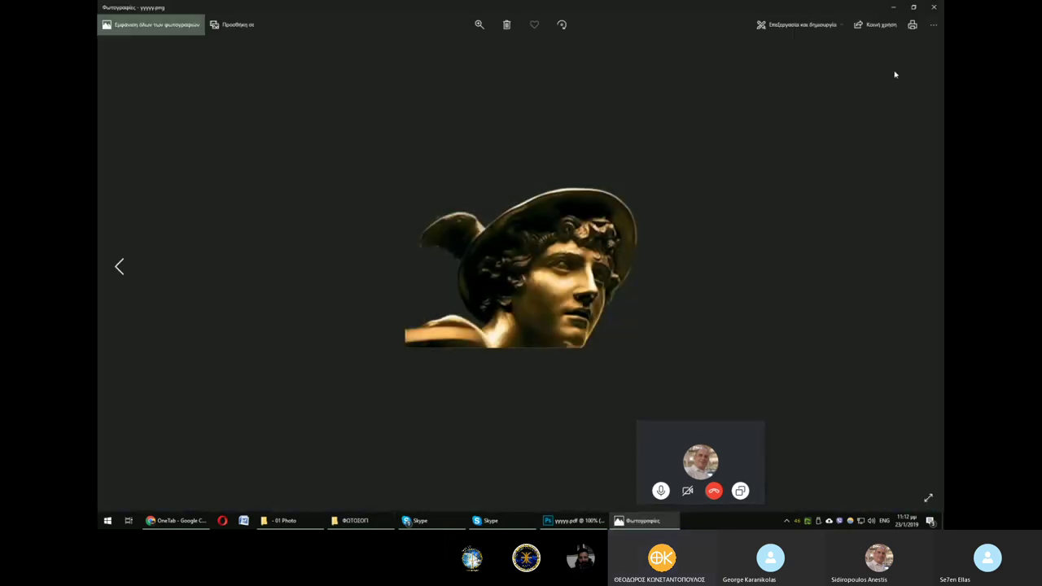
pyautogui.click(935, 8)
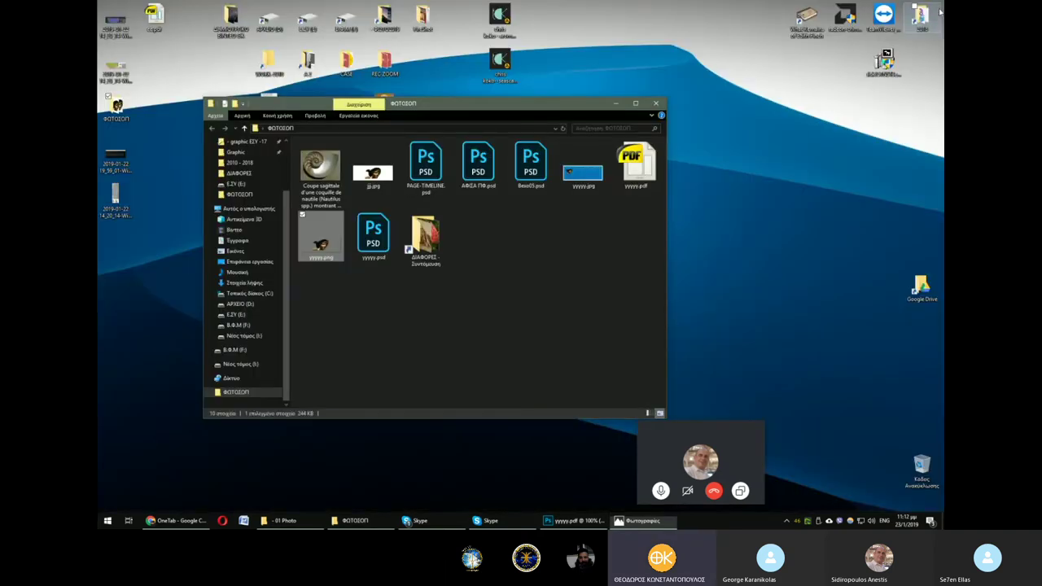
pyautogui.click(491, 288)
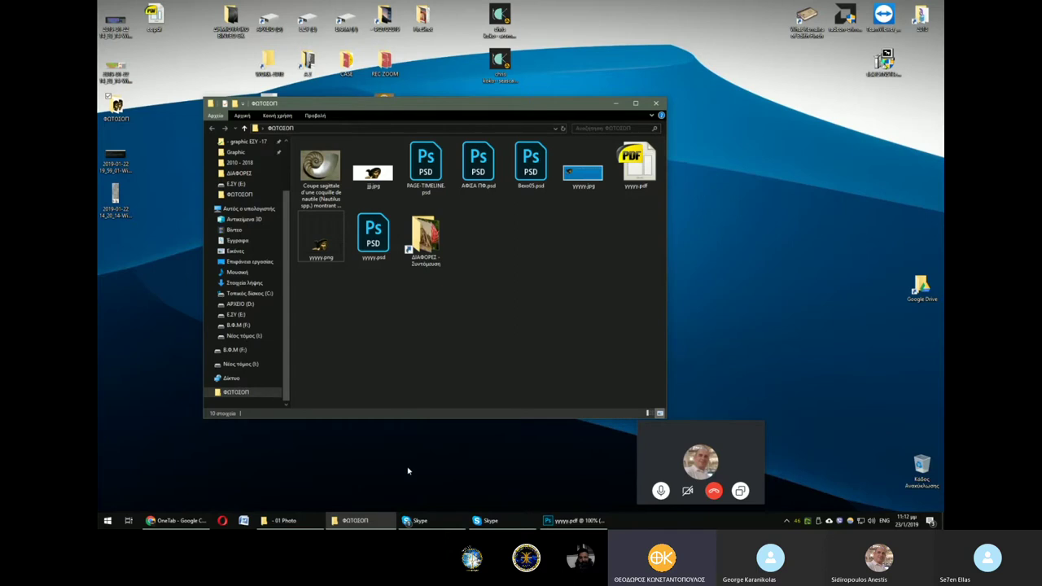
pyautogui.click(560, 522)
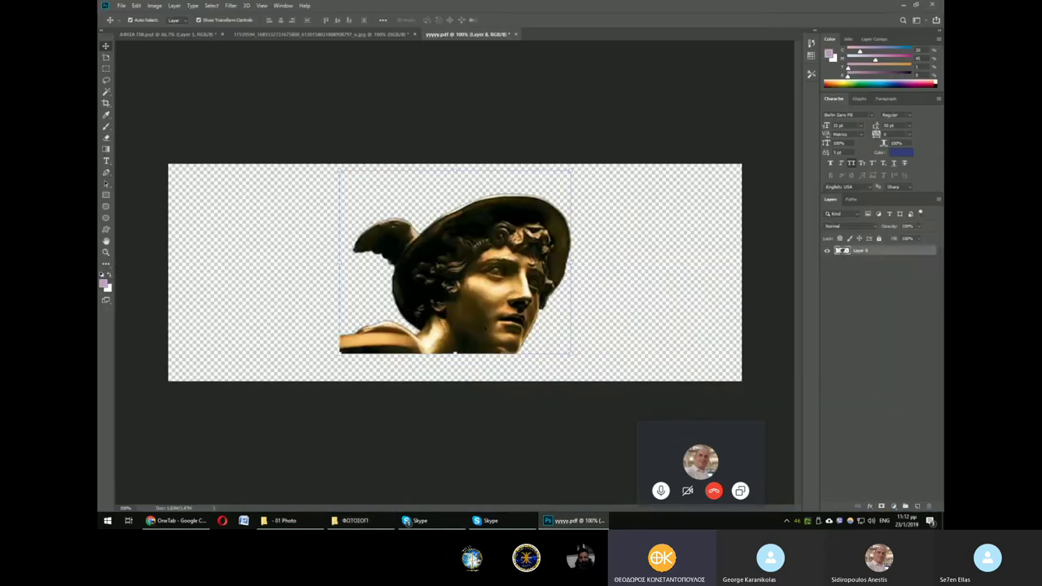
# Move the statue head right and add a drop shadow in Layer Style.
pyautogui.moveTo(508, 296); pyautogui.dragTo(597, 295)
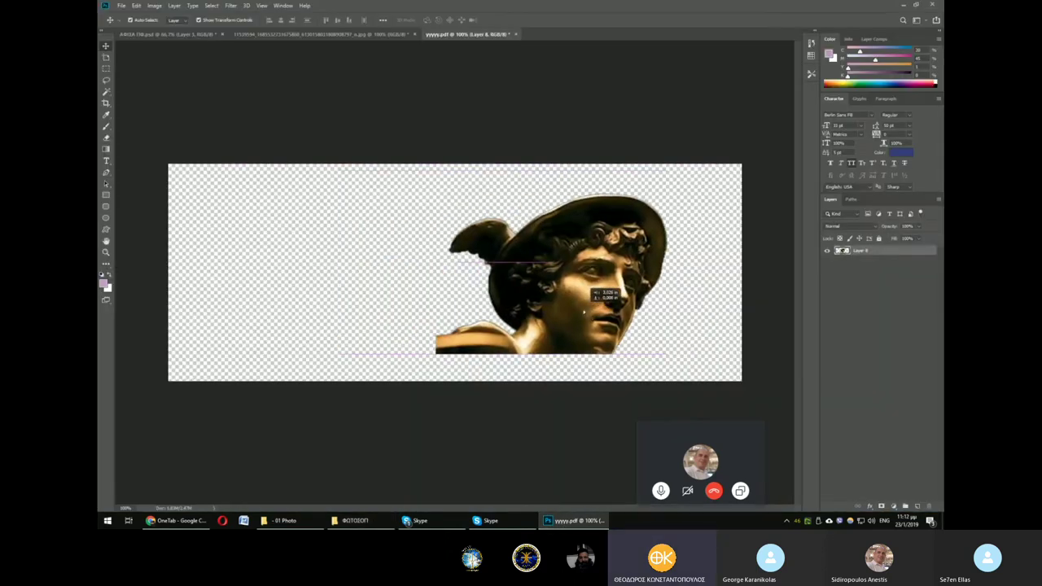
pyautogui.doubleClick(901, 252)
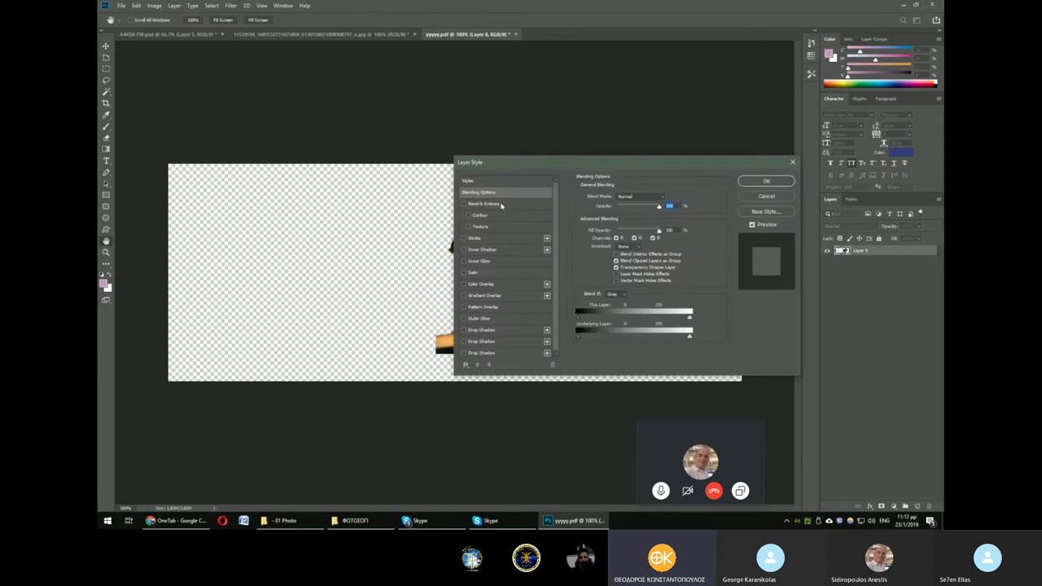
pyautogui.click(493, 204)
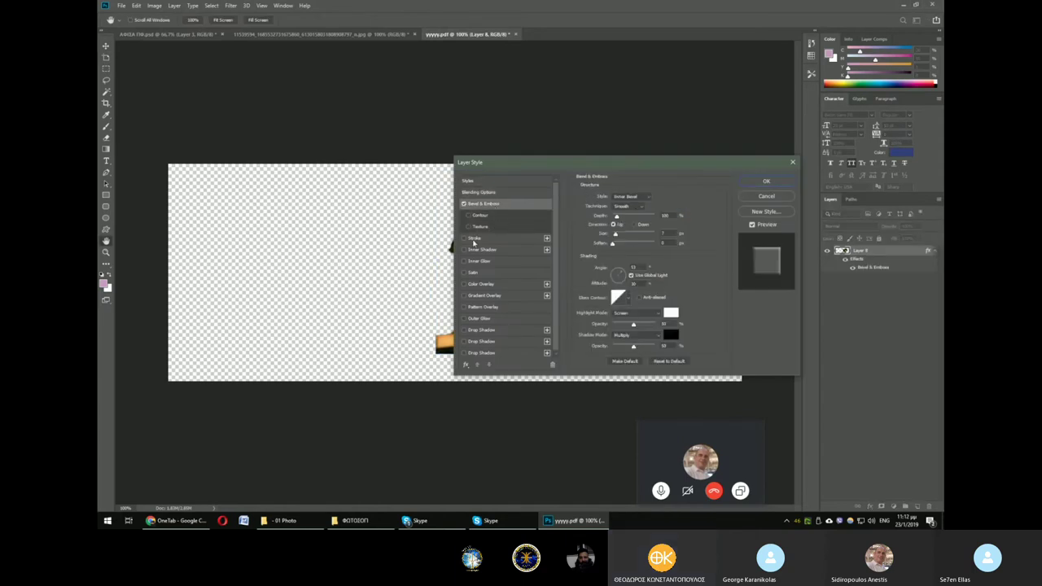
pyautogui.click(464, 329)
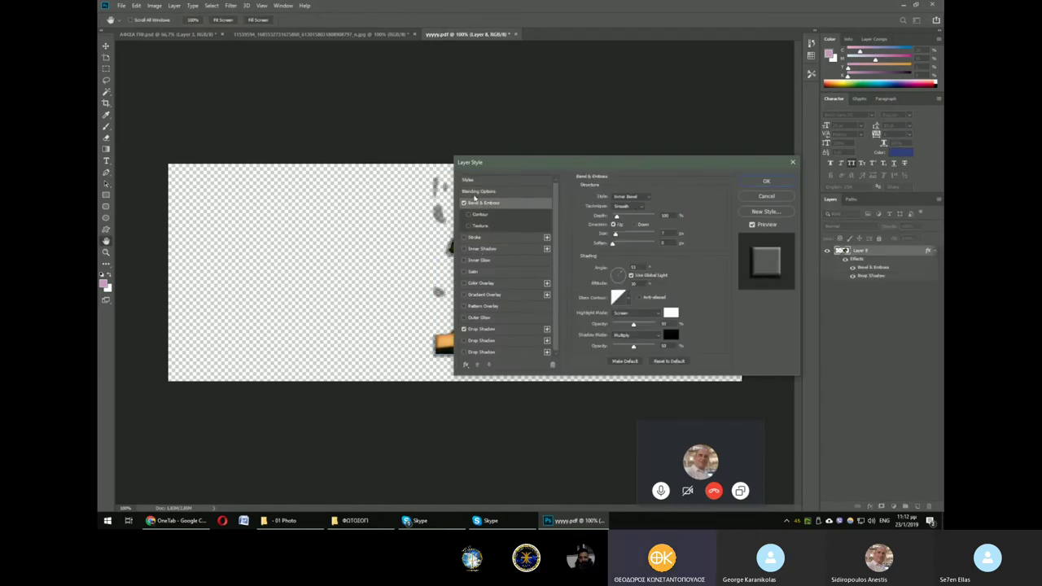
pyautogui.click(752, 184)
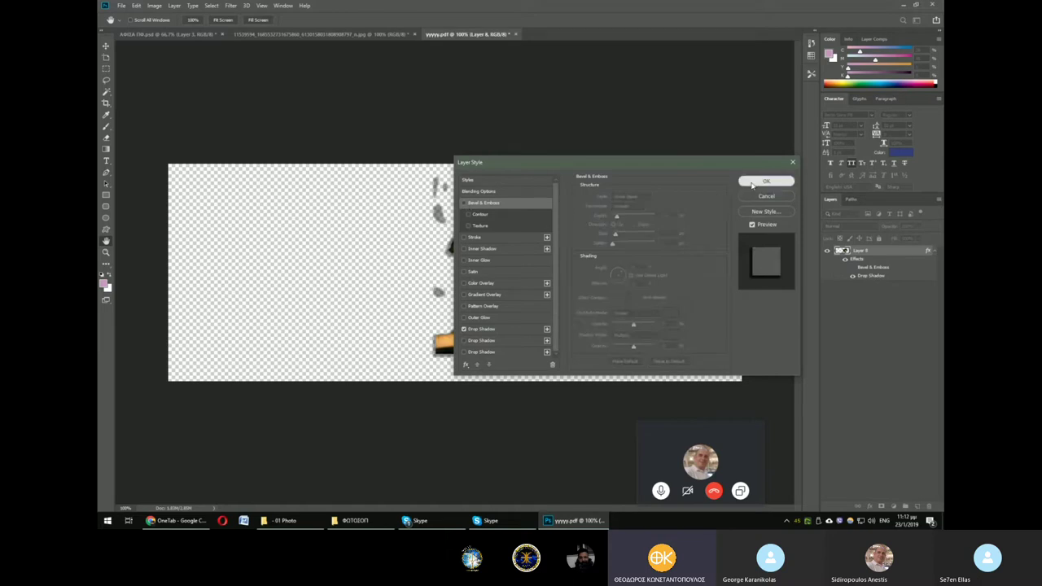
pyautogui.click(751, 184)
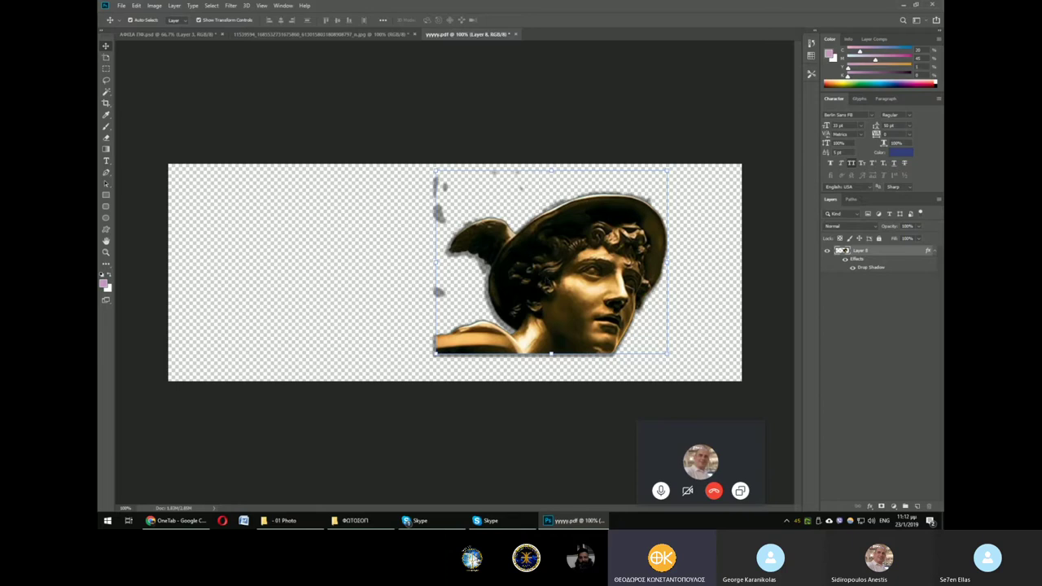
# Reopen the drop shadow settings and make the shadow darker.
pyautogui.doubleClick(898, 267)
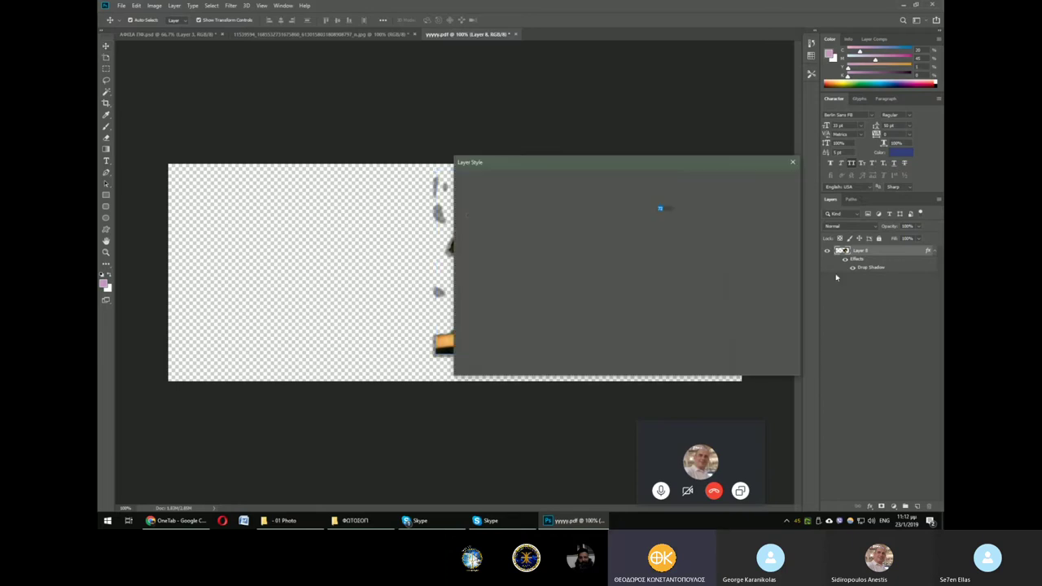
pyautogui.moveTo(641, 170); pyautogui.dragTo(735, 175)
pyautogui.moveTo(733, 213)
pyautogui.mouseDown()
pyautogui.moveTo(745, 214)
pyautogui.moveTo(708, 243)
pyautogui.moveTo(710, 257)
pyautogui.mouseUp()
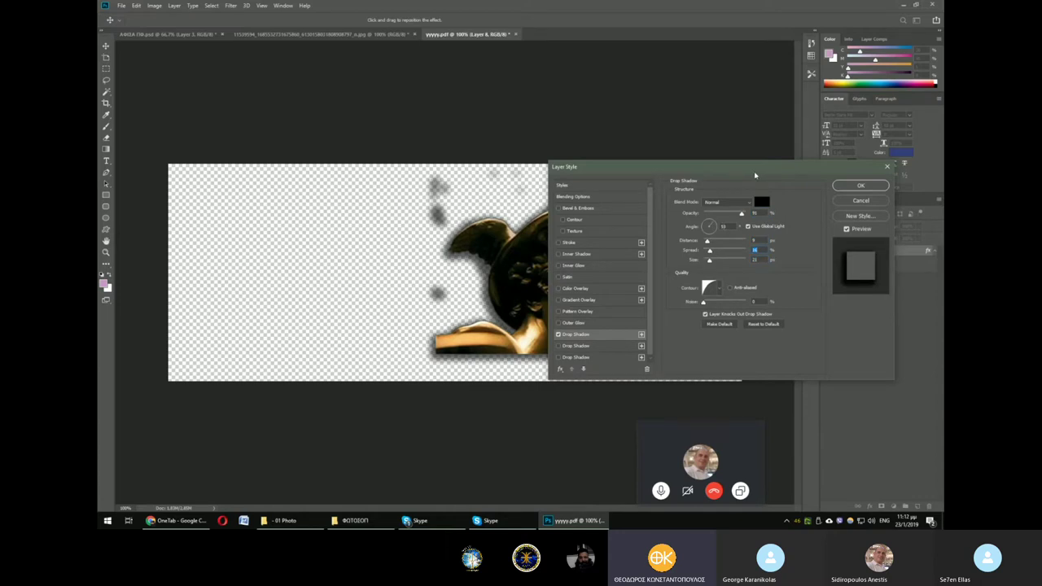
pyautogui.moveTo(755, 175); pyautogui.dragTo(773, 94)
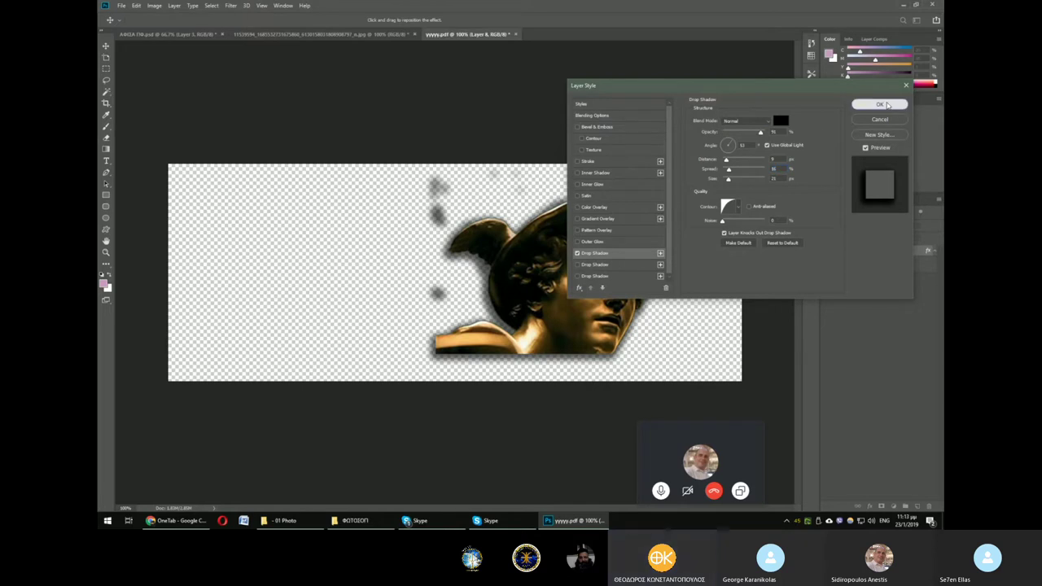
pyautogui.click(885, 105)
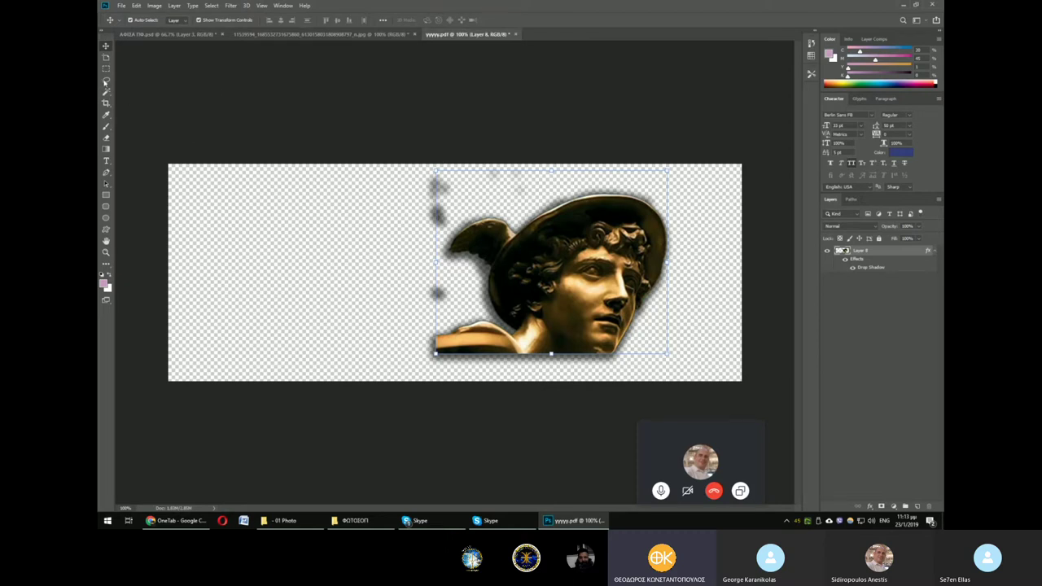
# Erase the stray shadow smudges left of the statue and near the canvas top.
pyautogui.click(105, 137)
pyautogui.moveTo(434, 197)
pyautogui.mouseDown()
pyautogui.moveTo(434, 182)
pyautogui.moveTo(434, 219)
pyautogui.mouseUp()
pyautogui.moveTo(436, 288); pyautogui.dragTo(439, 298)
pyautogui.moveTo(488, 171); pyautogui.dragTo(497, 176)
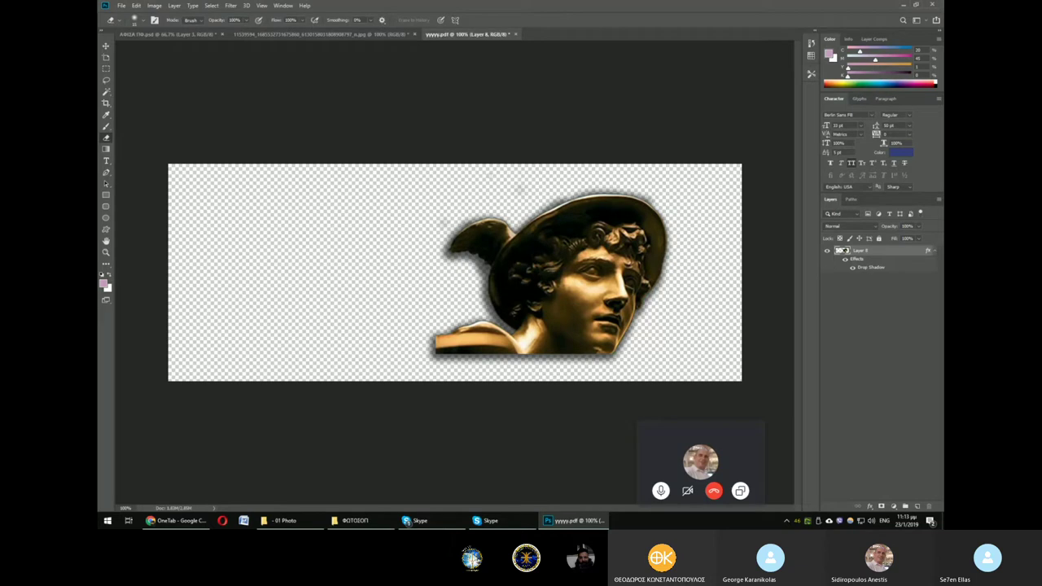
# Save the shadowed head as PNG yyyy11p.png, declining to replace the existing yyyyy.png.
pyautogui.click(121, 6)
pyautogui.click(157, 104)
pyautogui.click(492, 257)
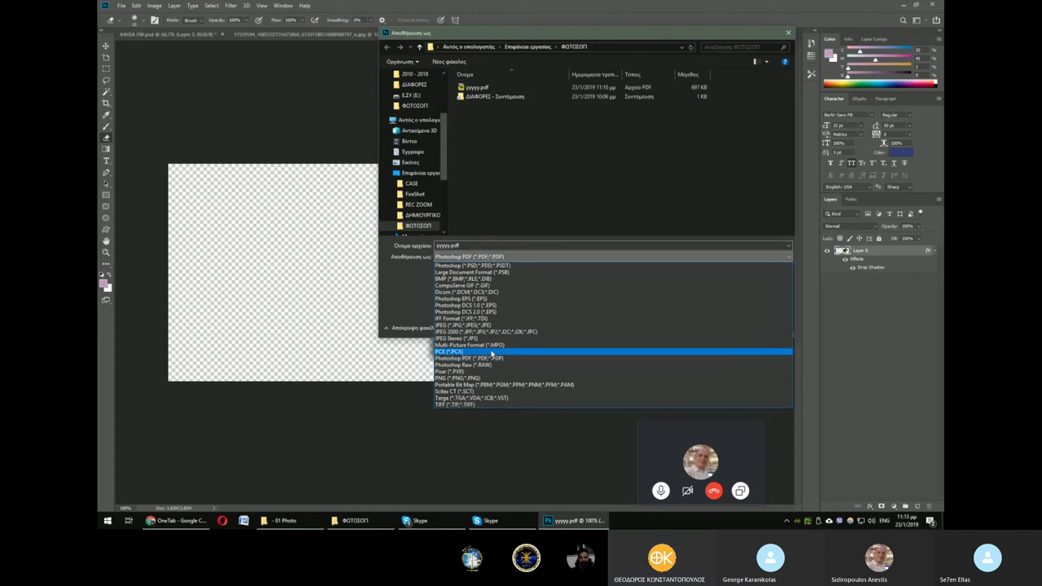
pyautogui.click(488, 378)
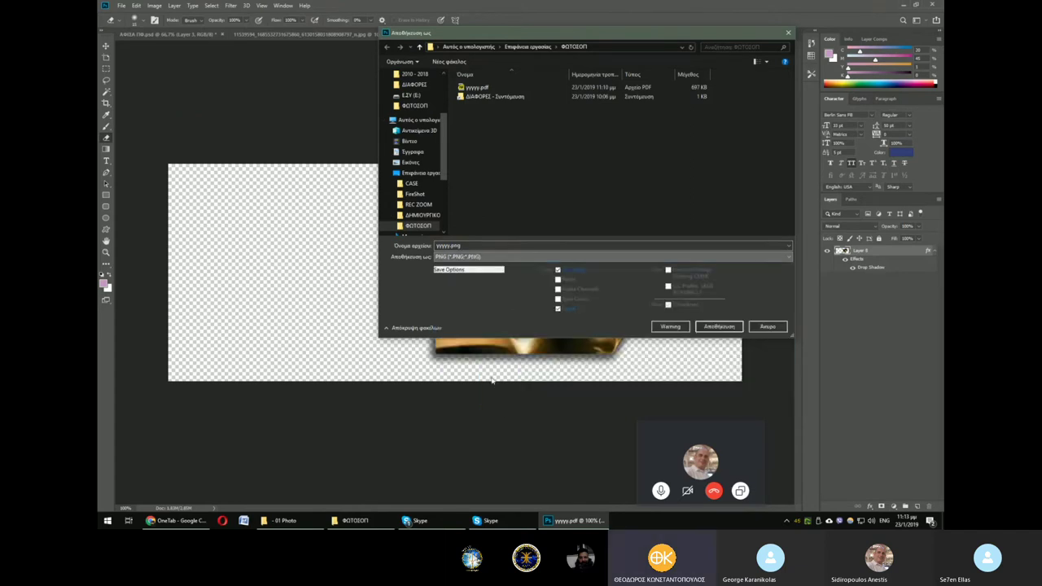
pyautogui.click(708, 327)
pyautogui.click(572, 263)
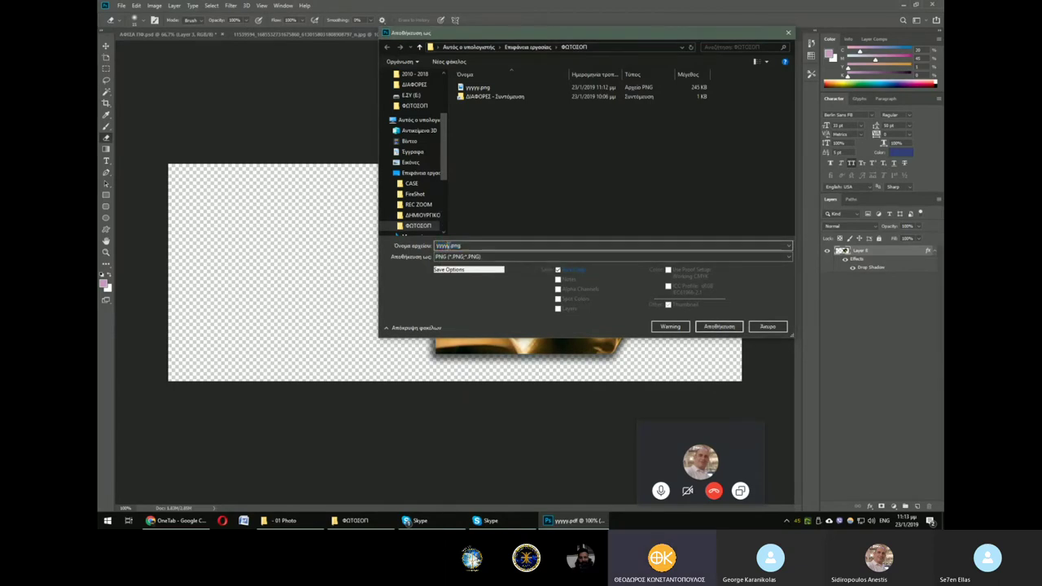
pyautogui.write('yyyy11p')
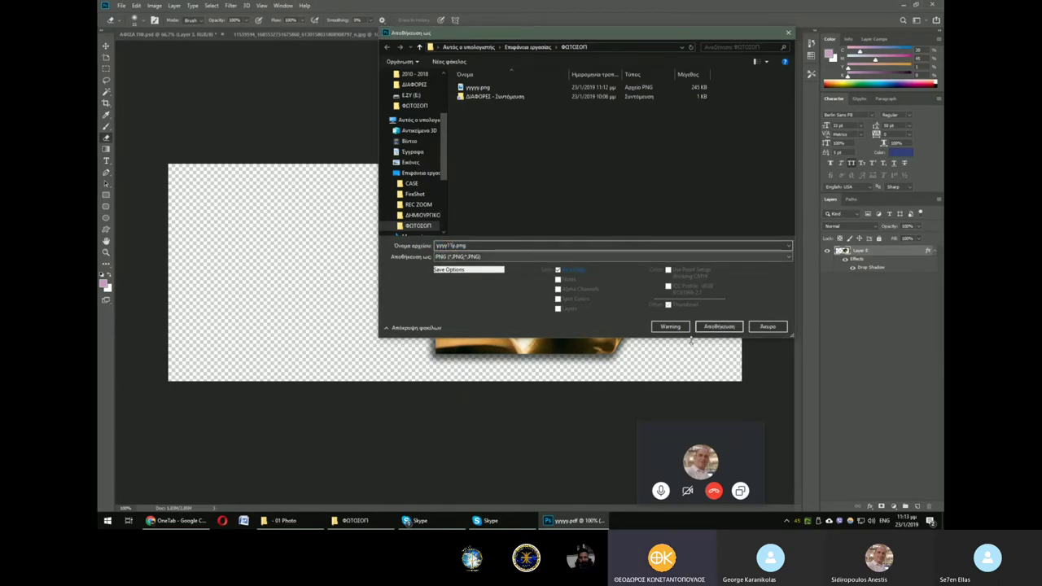
pyautogui.click(718, 327)
pyautogui.press('Return')
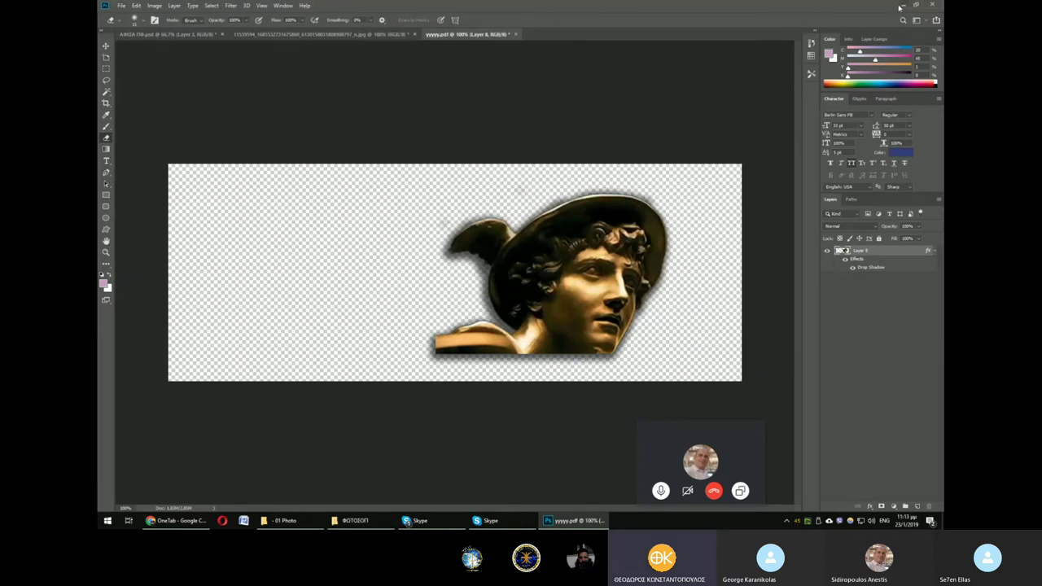
pyautogui.click(902, 5)
# Preview yyyy11p.png in Photos, browse to the poster, and close the viewer.
pyautogui.doubleClick(588, 175)
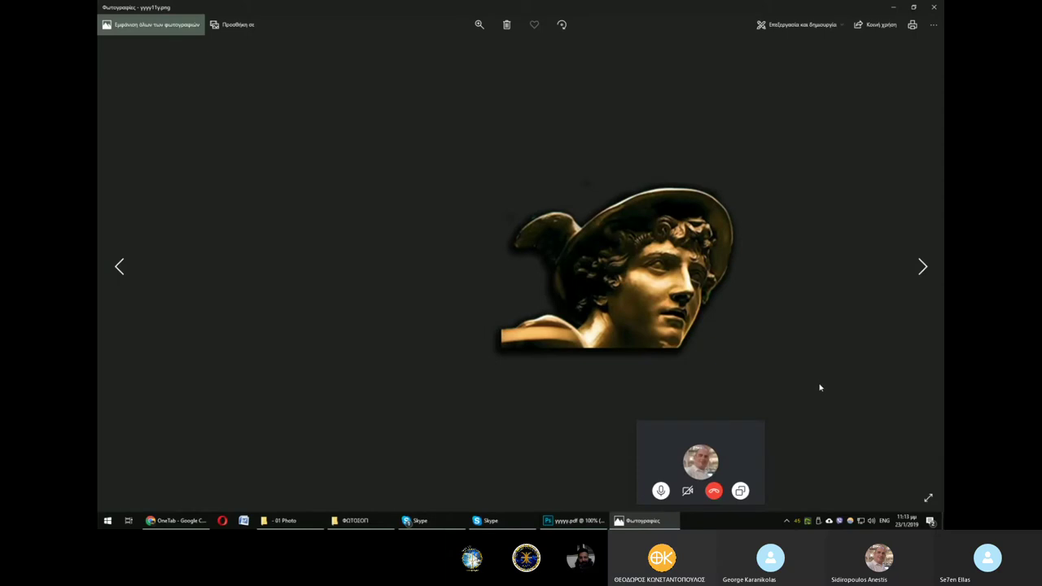
pyautogui.press('Left')
pyautogui.press('Left')
pyautogui.press('Left')
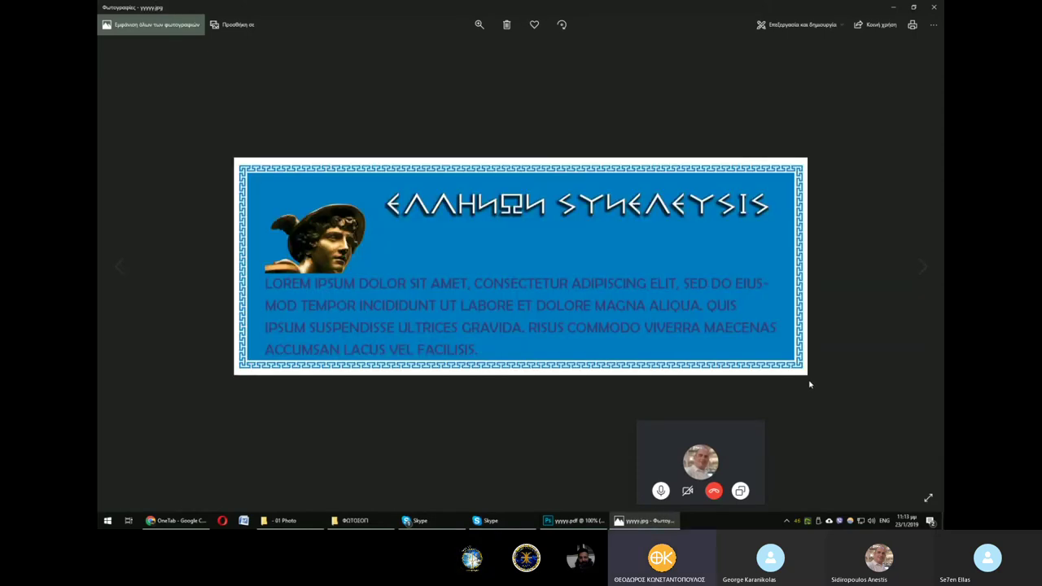
pyautogui.click(935, 7)
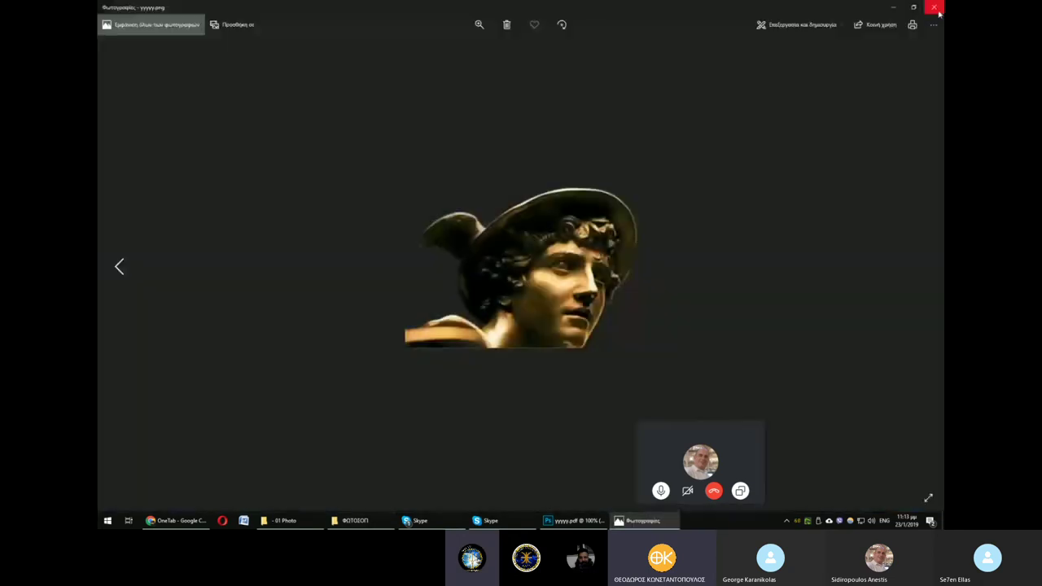
pyautogui.click(936, 10)
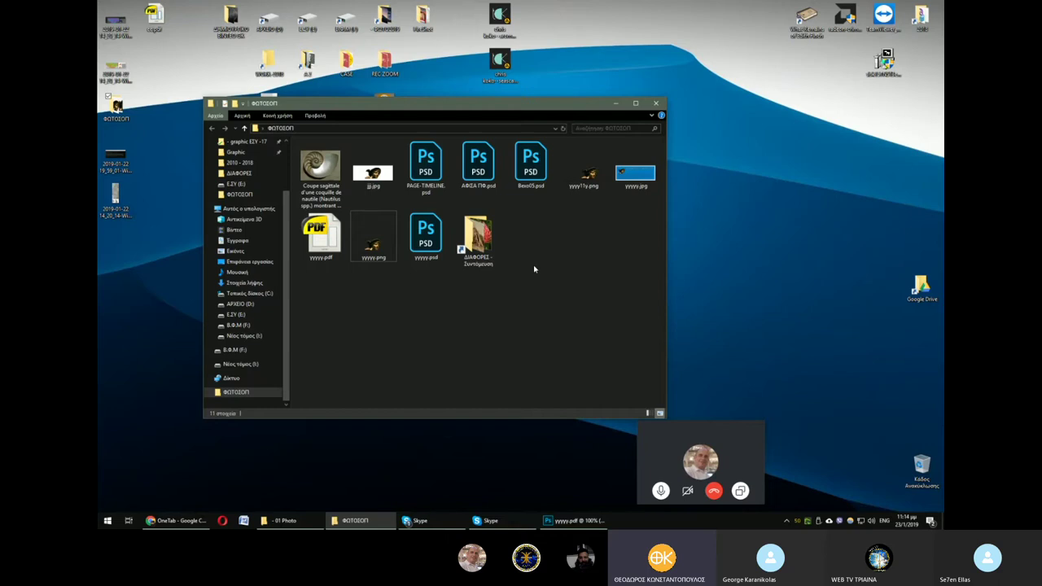
pyautogui.moveTo(489, 521)
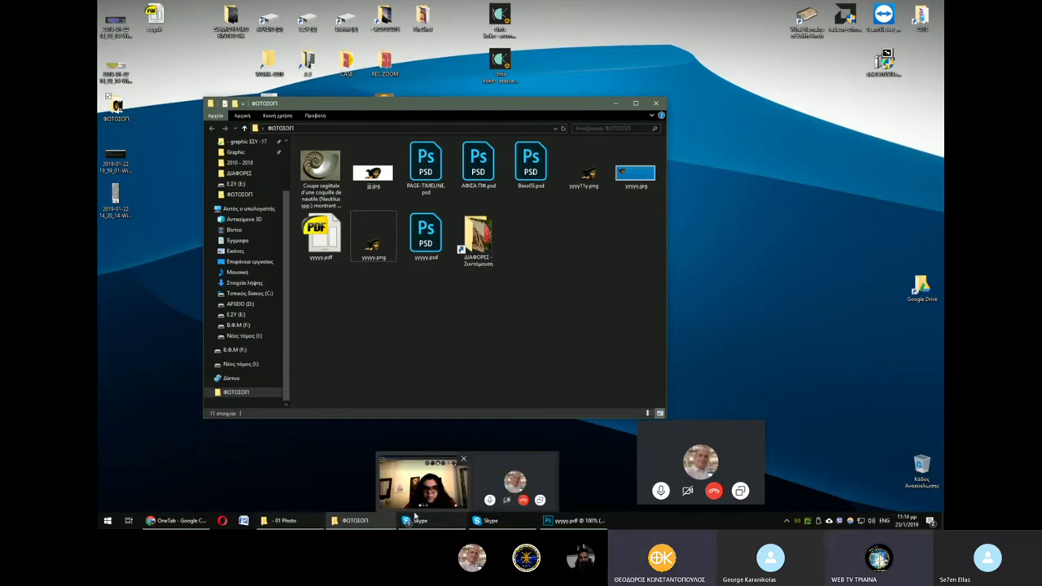
# Restore Photoshop from the taskbar to show the shadowed statue head again.
pyautogui.click(560, 524)
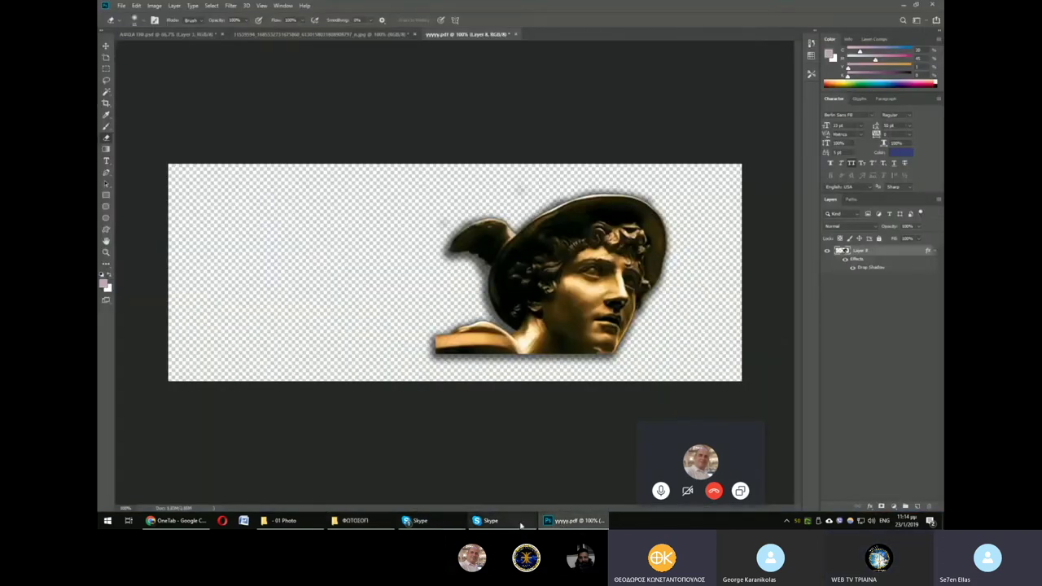
# Open the Greek poster's background smart object and toggle its gold fill, caryatid and cloud layers.
pyautogui.hotkey('ctrl', 'Tab')
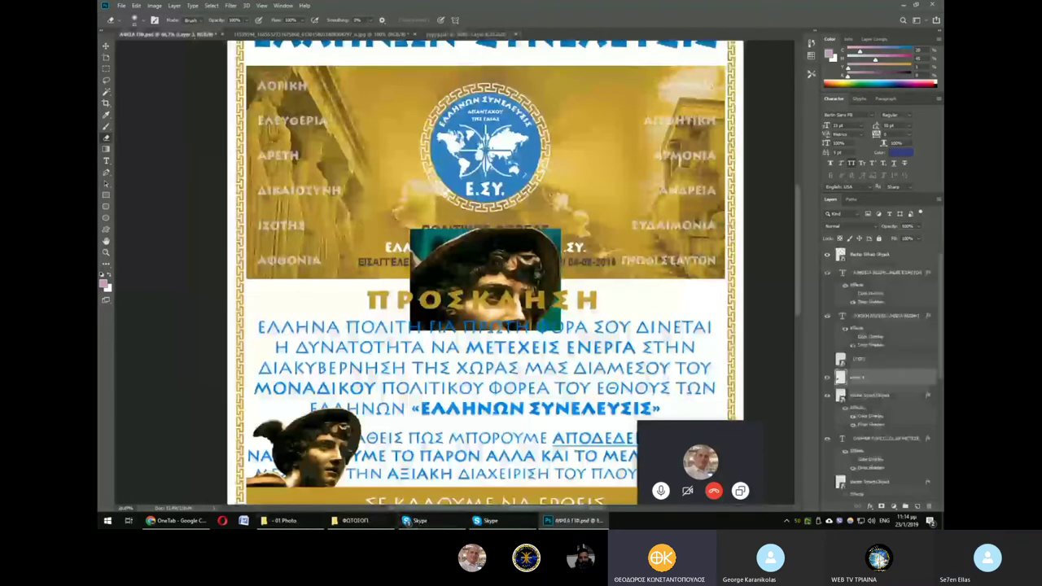
pyautogui.press('v')
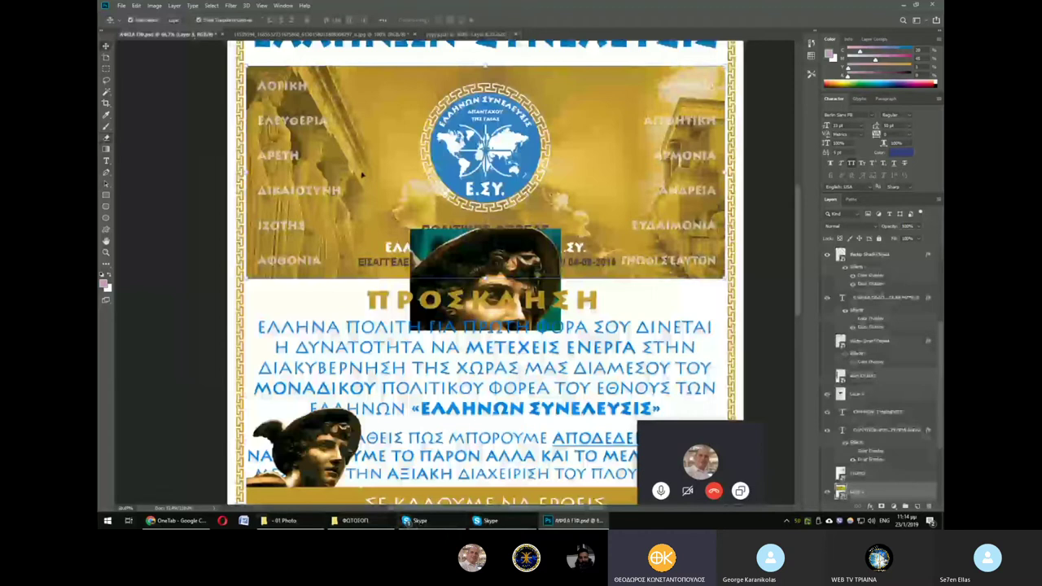
pyautogui.doubleClick(362, 174)
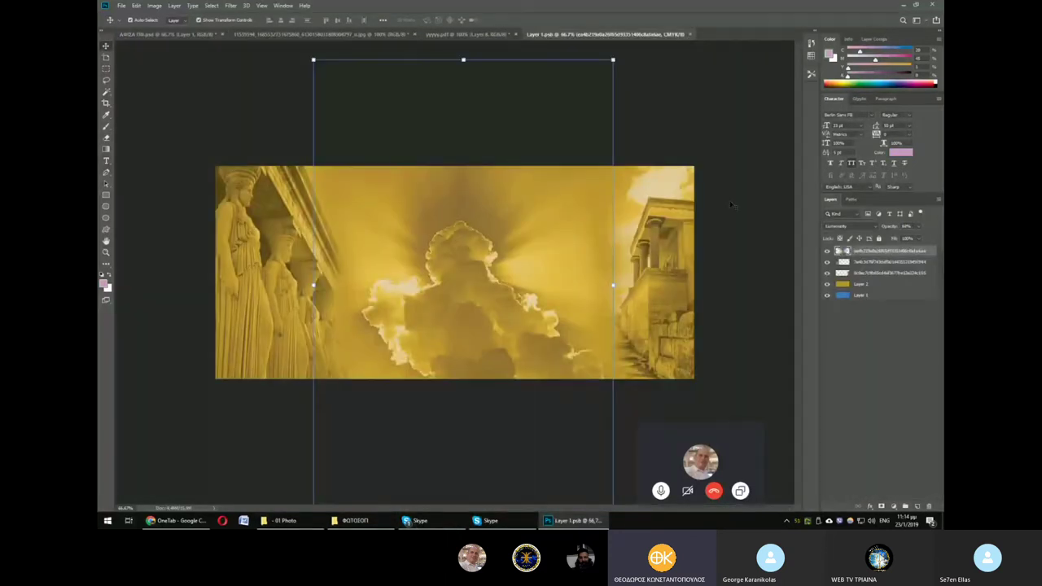
pyautogui.click(826, 284)
pyautogui.moveTo(827, 273)
pyautogui.mouseDown()
pyautogui.moveTo(826, 263)
pyautogui.moveTo(827, 276)
pyautogui.mouseUp()
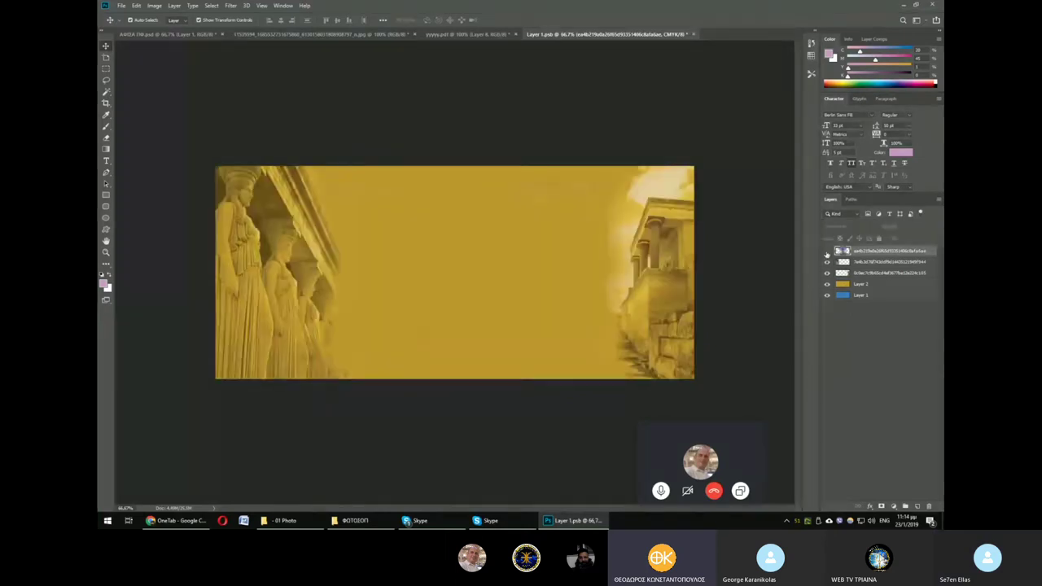
# Close Layer 1.psb without saving and return to the full poster.
pyautogui.click(203, 35)
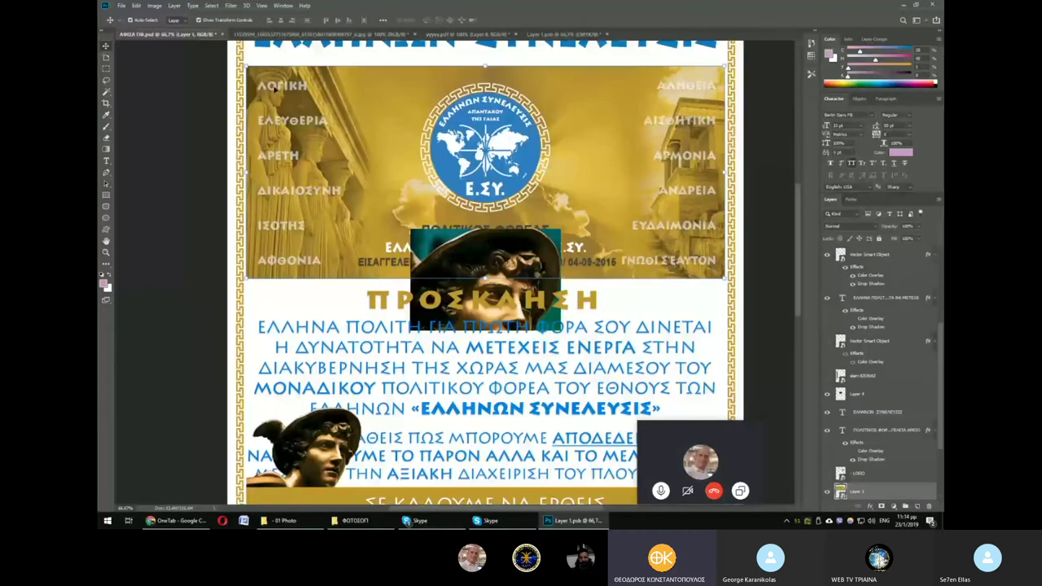
pyautogui.click(562, 35)
pyautogui.click(605, 34)
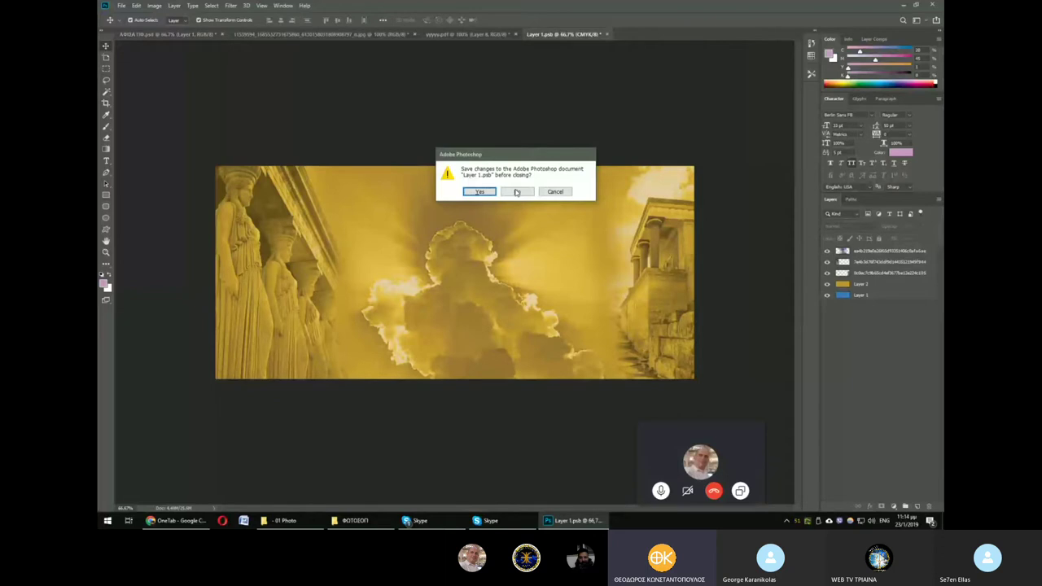
pyautogui.click(516, 192)
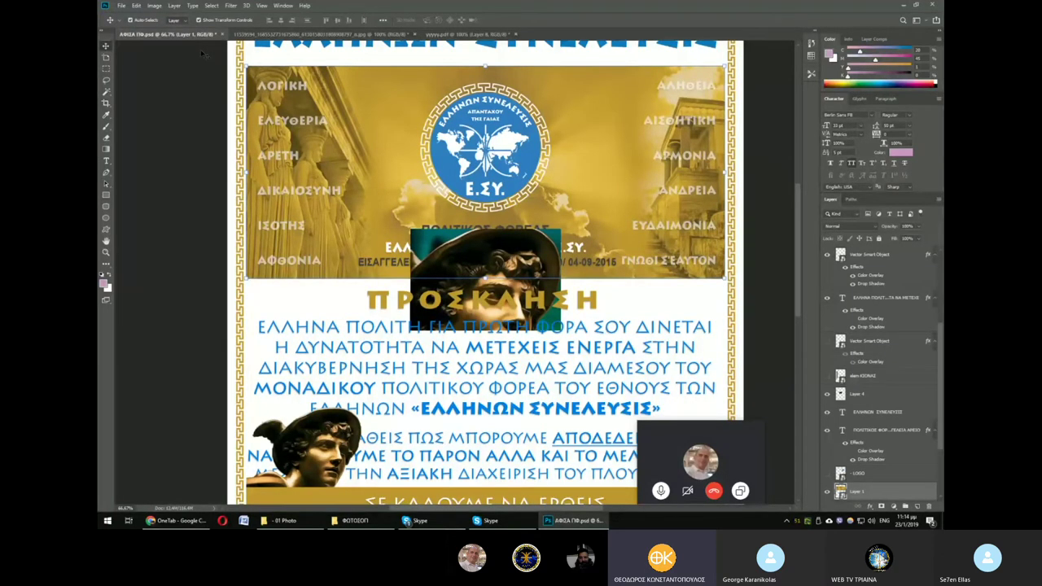
# Drag the cut-out Hermes head onto the poster and scale it up over the invitation text.
pyautogui.scroll(-2, 203, 53)
pyautogui.moveTo(454, 235); pyautogui.dragTo(553, 215)
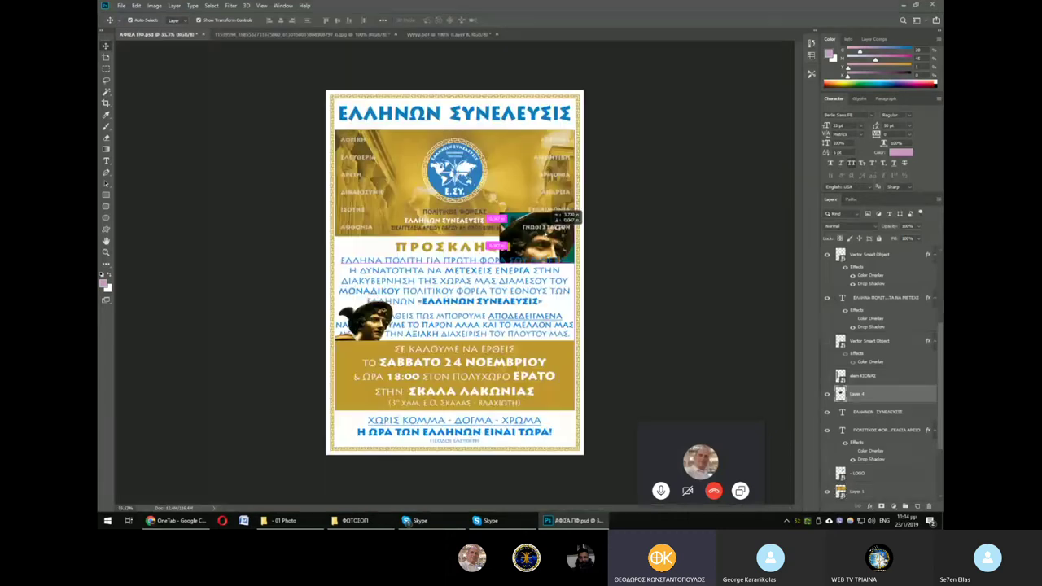
pyautogui.click(373, 34)
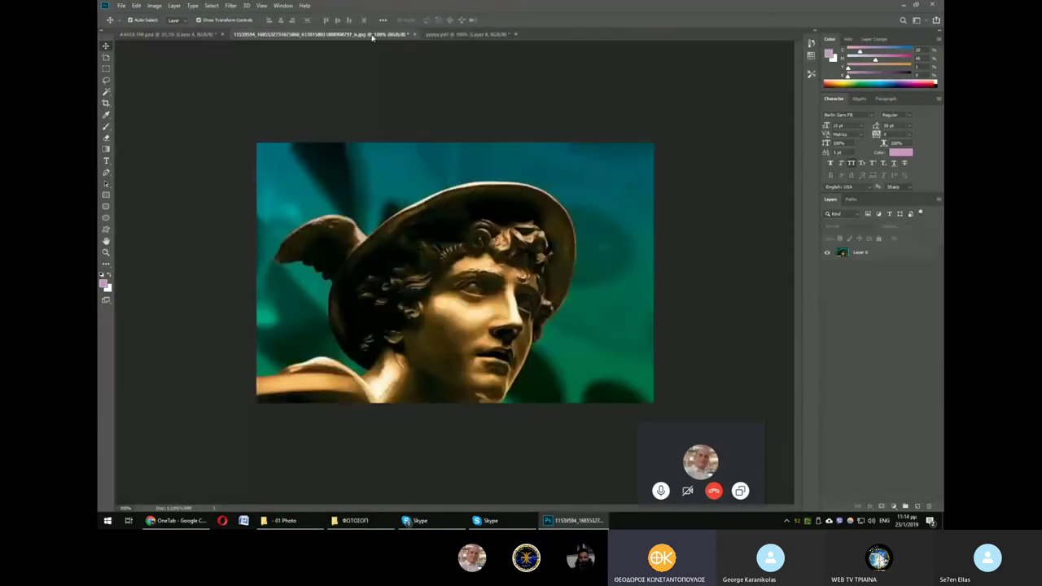
pyautogui.click(439, 37)
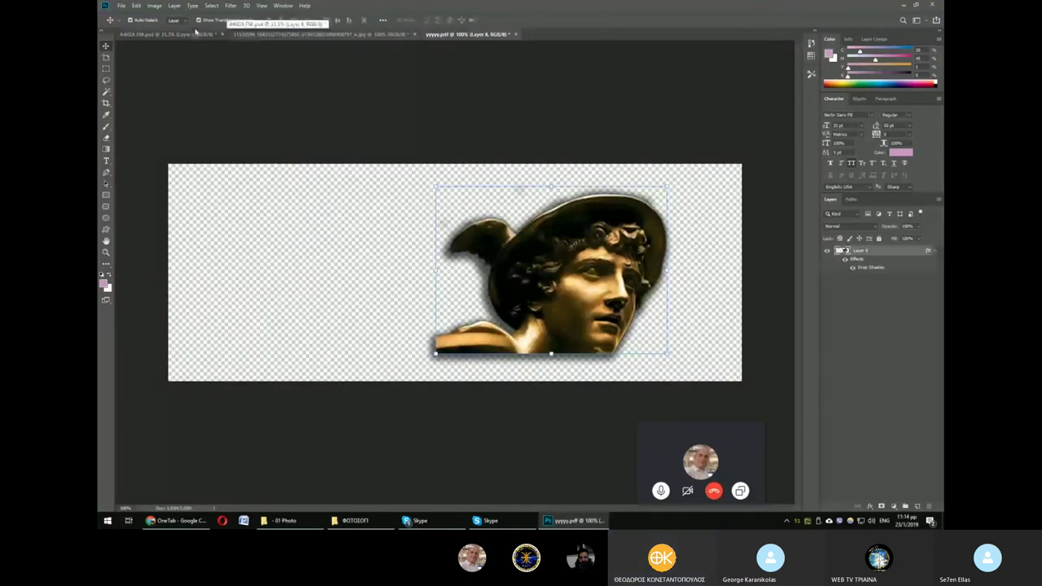
pyautogui.moveTo(195, 31); pyautogui.dragTo(568, 377)
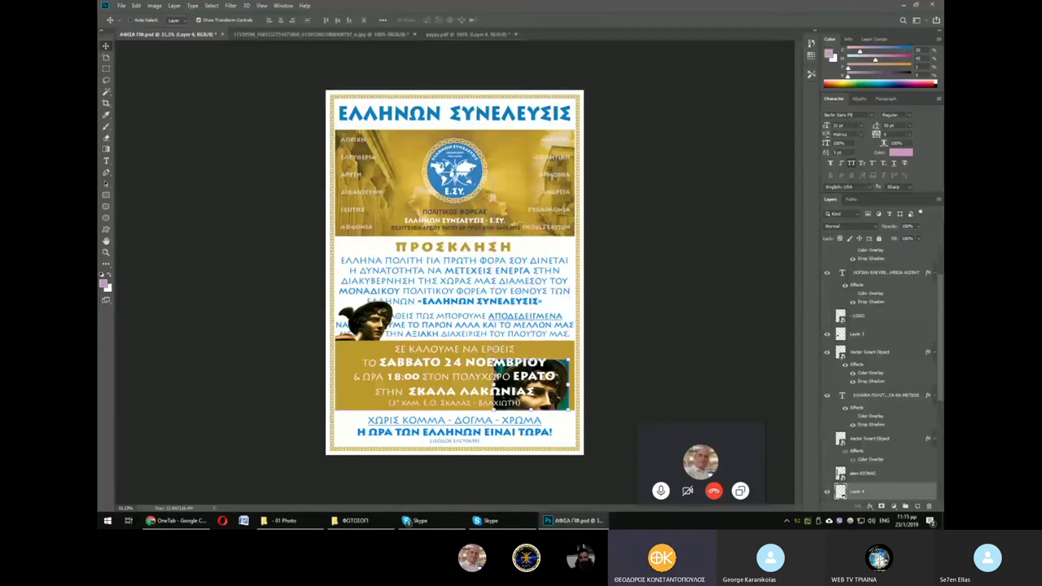
pyautogui.moveTo(494, 361); pyautogui.dragTo(379, 271)
pyautogui.press('Return')
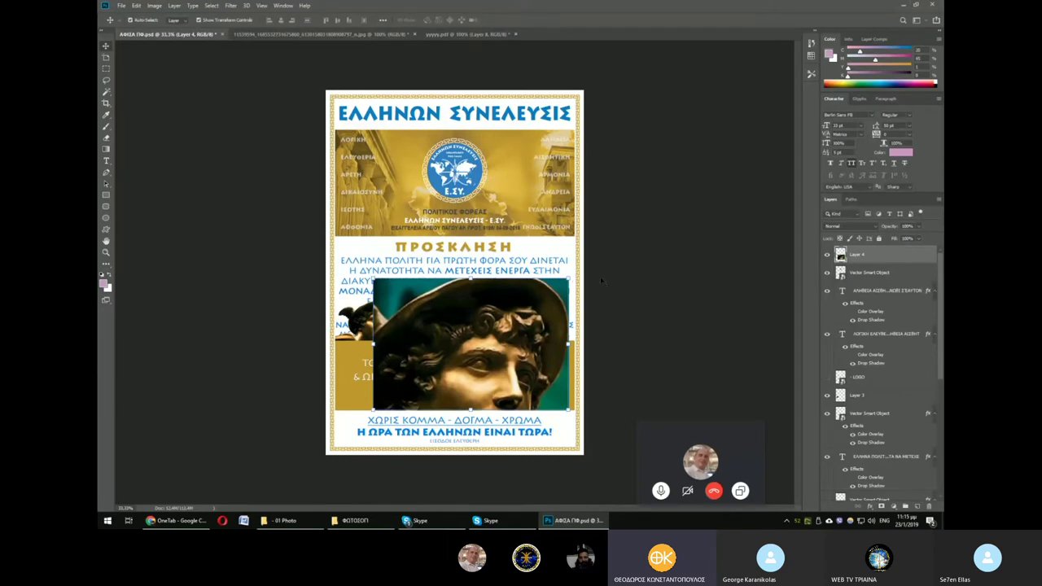
pyautogui.hotkey('ctrl', '+')
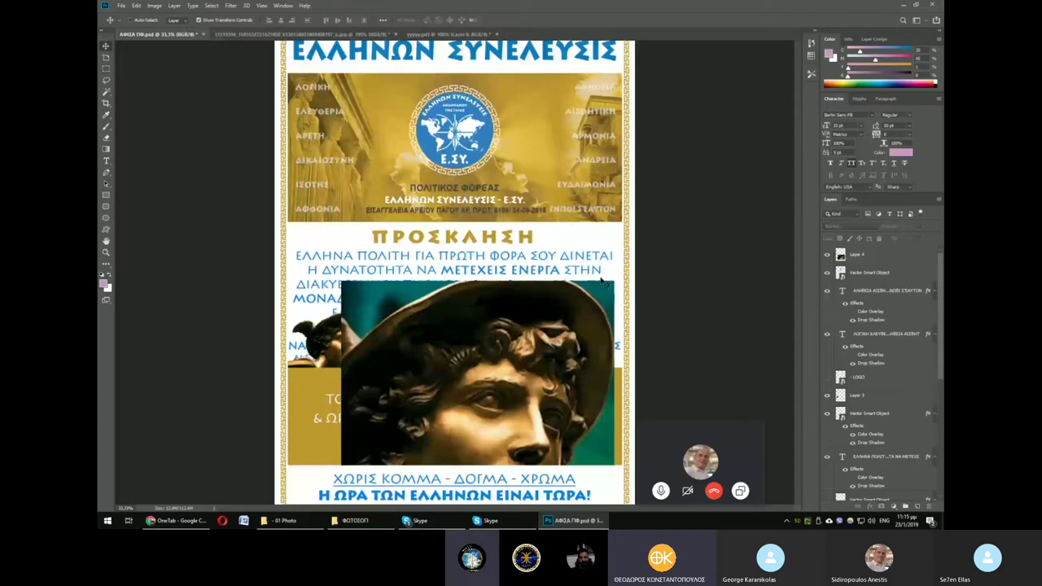
pyautogui.scroll(1, 579, 241)
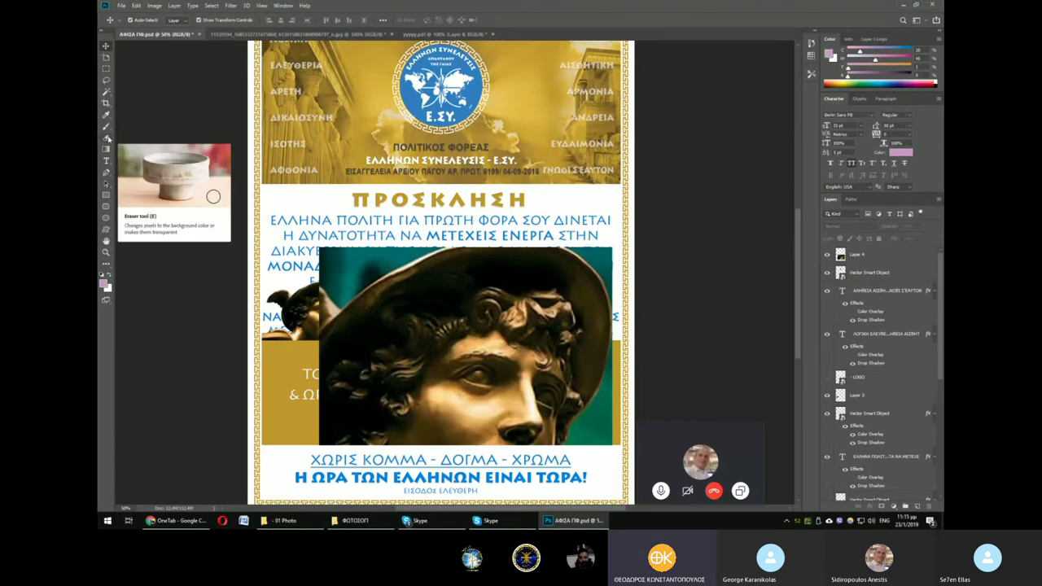
# Switch to an 84 px Eraser and erase the Hermes image's top-left corner.
pyautogui.click(106, 139)
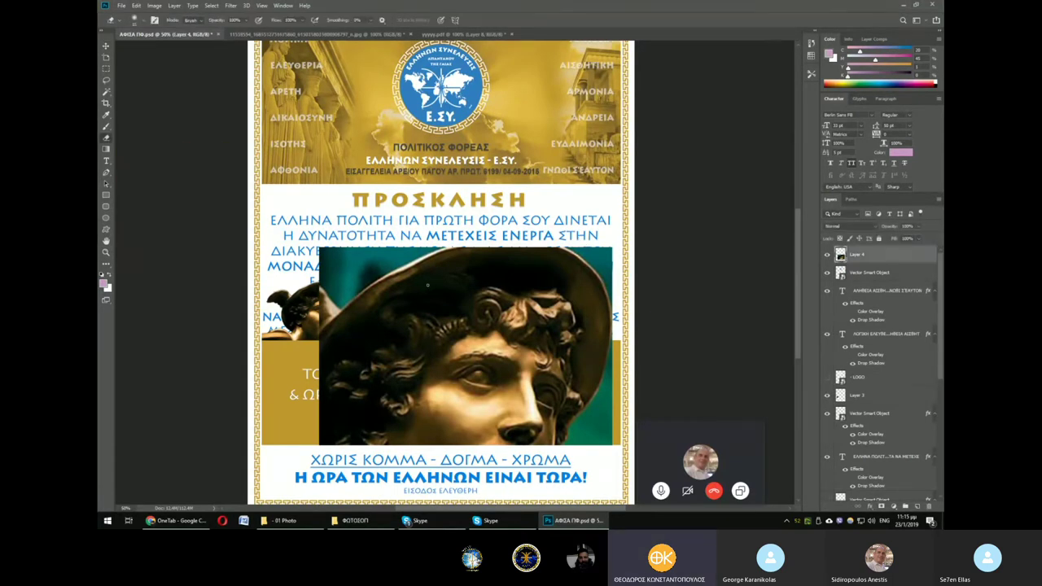
pyautogui.rightClick(346, 268)
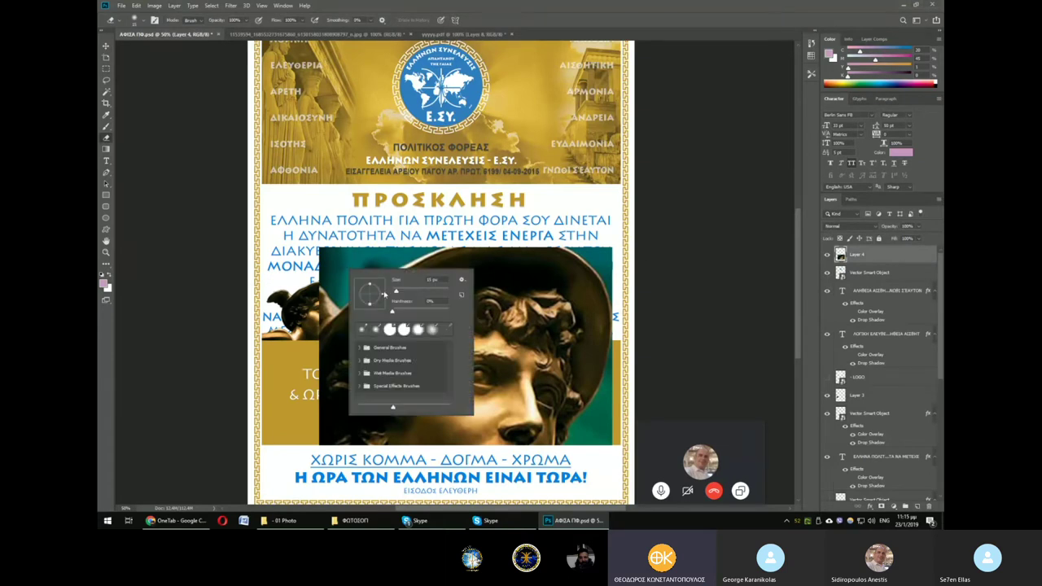
pyautogui.moveTo(396, 291); pyautogui.dragTo(416, 291)
pyautogui.click(349, 254)
pyautogui.moveTo(346, 254)
pyautogui.mouseDown()
pyautogui.moveTo(357, 240)
pyautogui.moveTo(324, 251)
pyautogui.moveTo(316, 276)
pyautogui.moveTo(336, 282)
pyautogui.moveTo(393, 238)
pyautogui.mouseUp()
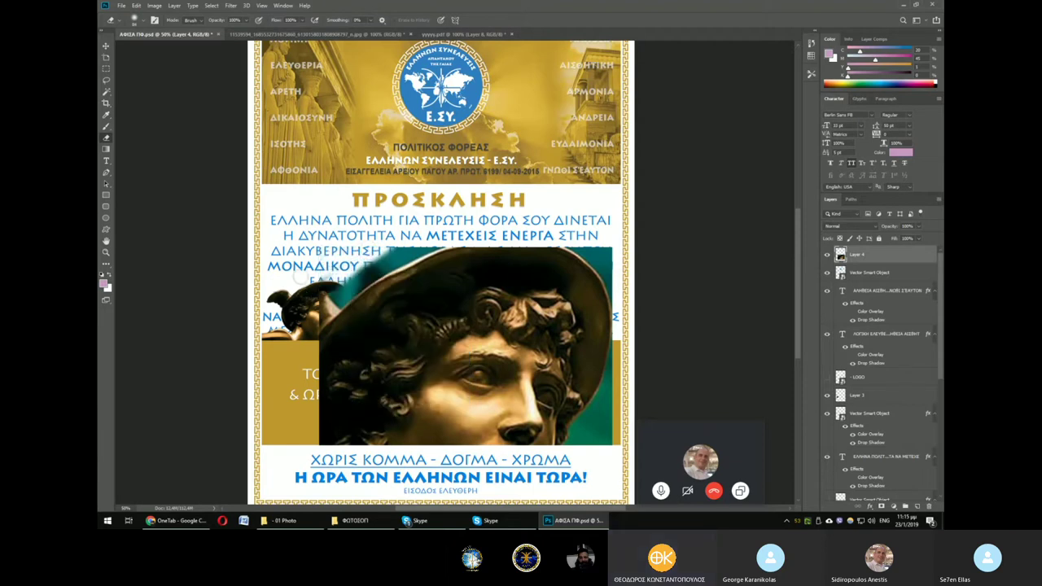
# Enlarge the eraser to 464 px and undo a stray top-right corner erasure.
pyautogui.rightClick(336, 241)
pyautogui.moveTo(396, 264); pyautogui.dragTo(432, 264)
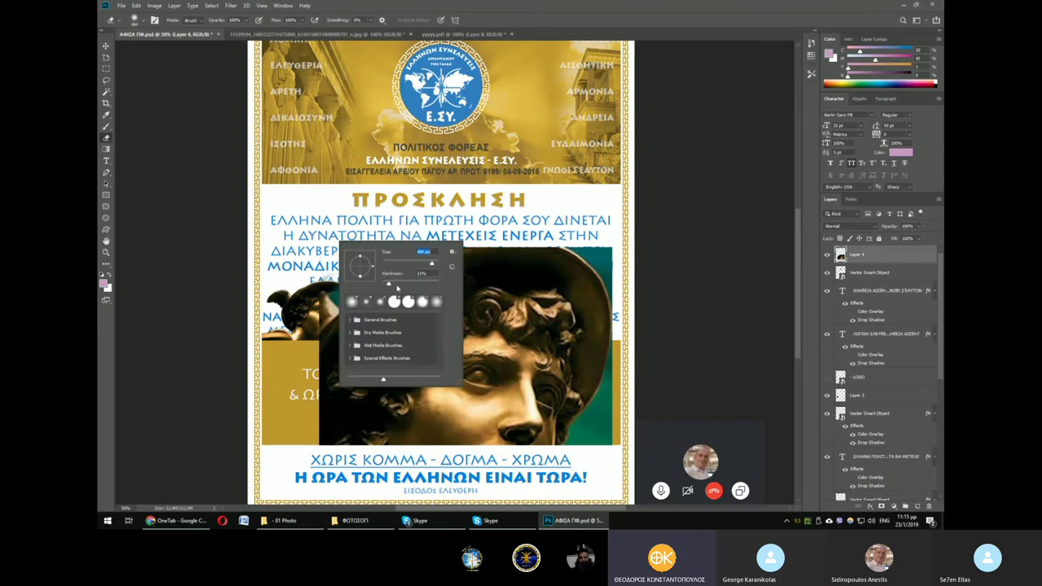
pyautogui.click(602, 241)
pyautogui.hotkey('ctrl', 'z')
# Use a large 0% hardness eraser to fade the image bottom, revealing 'ΣΤΗΝ ΣΚΑΛΑ ΛΑΚΩΝΙΑΣ'.
pyautogui.rightClick(379, 277)
pyautogui.moveTo(424, 313)
pyautogui.mouseDown()
pyautogui.moveTo(470, 295)
pyautogui.moveTo(455, 235)
pyautogui.mouseUp()
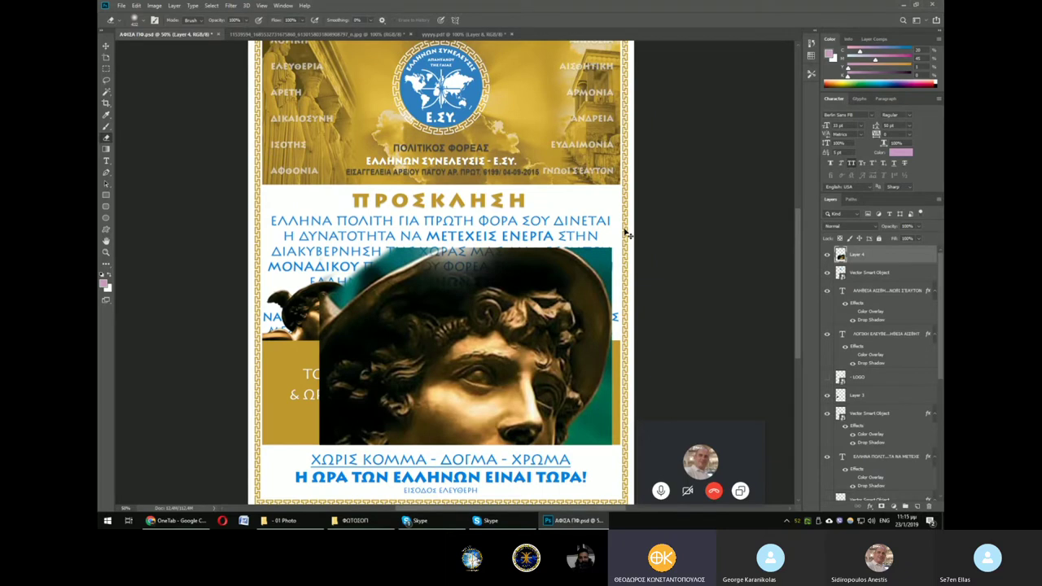
pyautogui.hotkey('ctrl', '-')
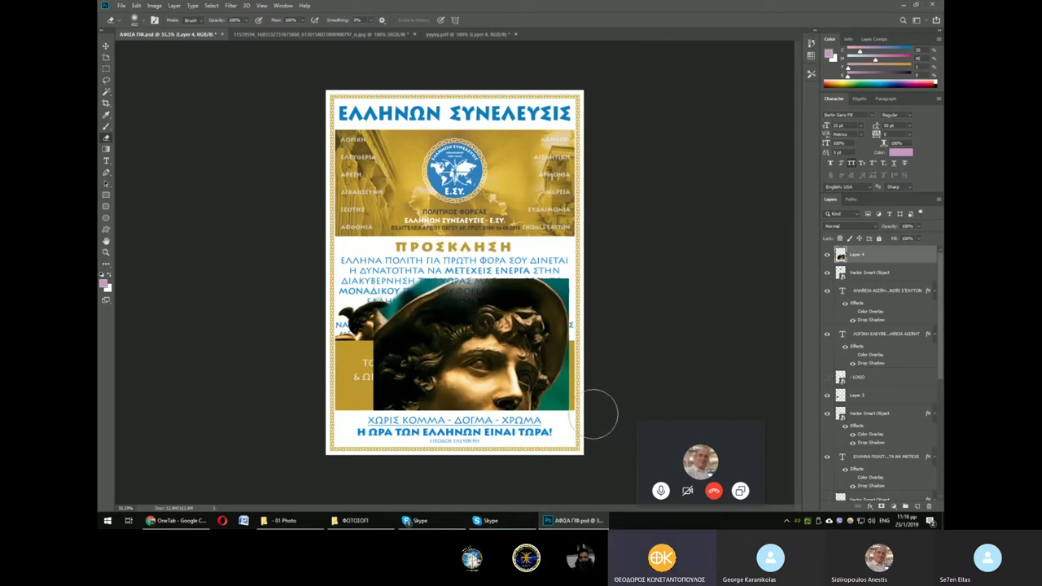
pyautogui.moveTo(341, 403)
pyautogui.mouseDown()
pyautogui.moveTo(574, 416)
pyautogui.moveTo(350, 413)
pyautogui.moveTo(537, 421)
pyautogui.mouseUp()
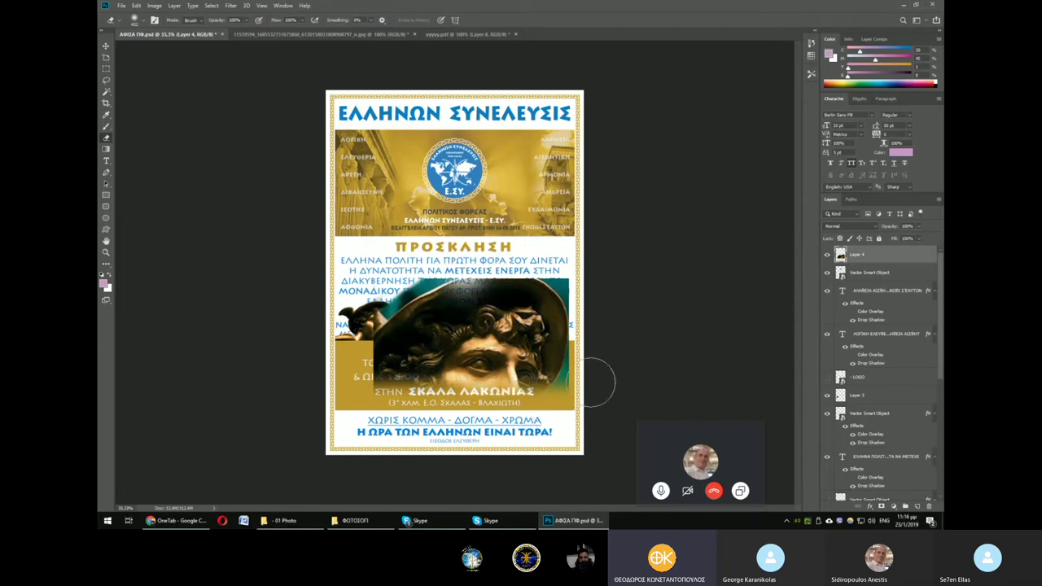
# Shrink the eraser brush to about 17 px.
pyautogui.rightClick(486, 371)
pyautogui.click(557, 390)
pyautogui.moveTo(560, 392); pyautogui.dragTo(558, 392)
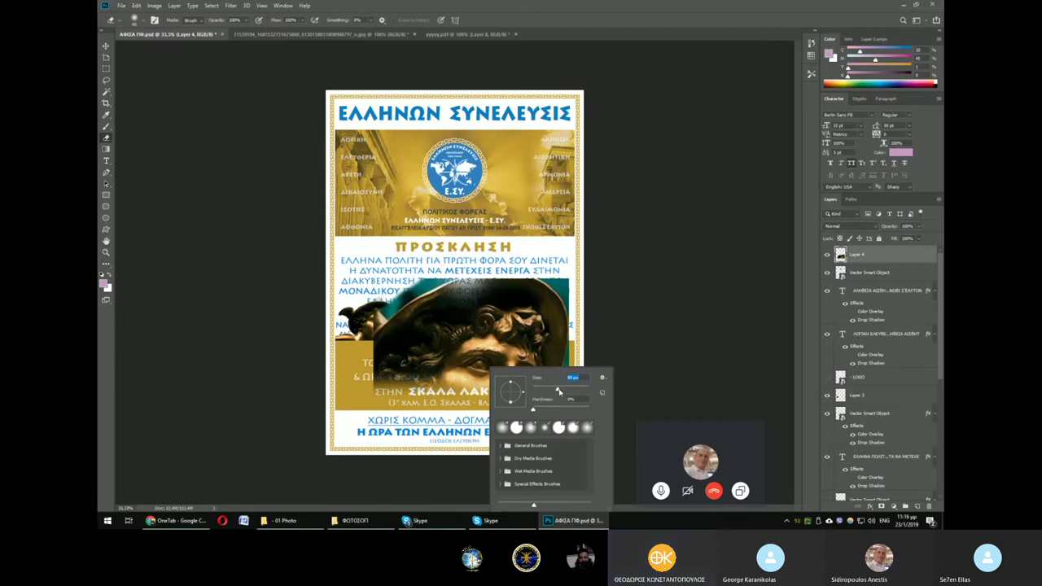
pyautogui.moveTo(559, 393); pyautogui.dragTo(586, 391)
pyautogui.click(407, 393)
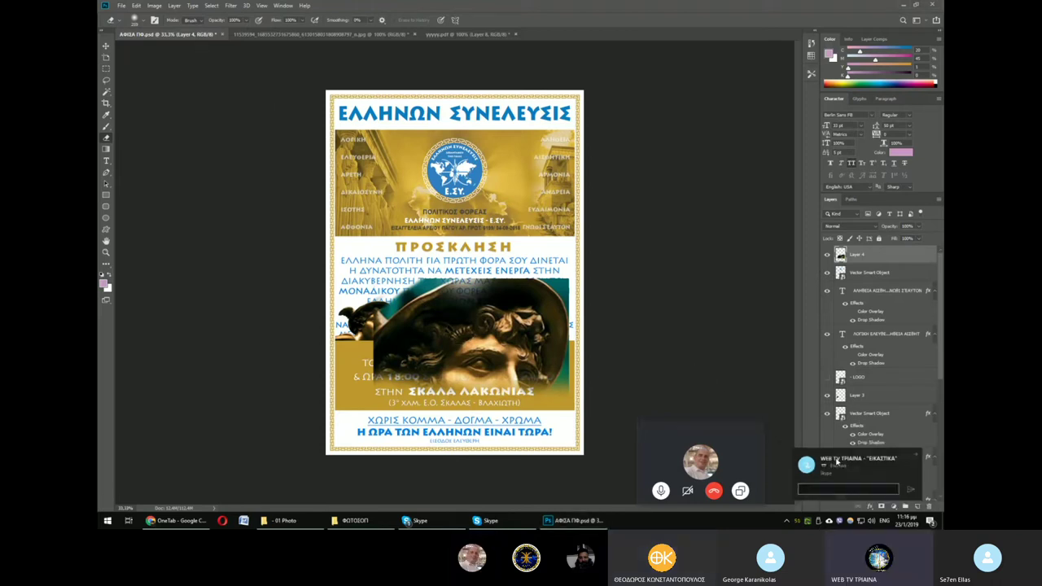
pyautogui.moveTo(700, 456)
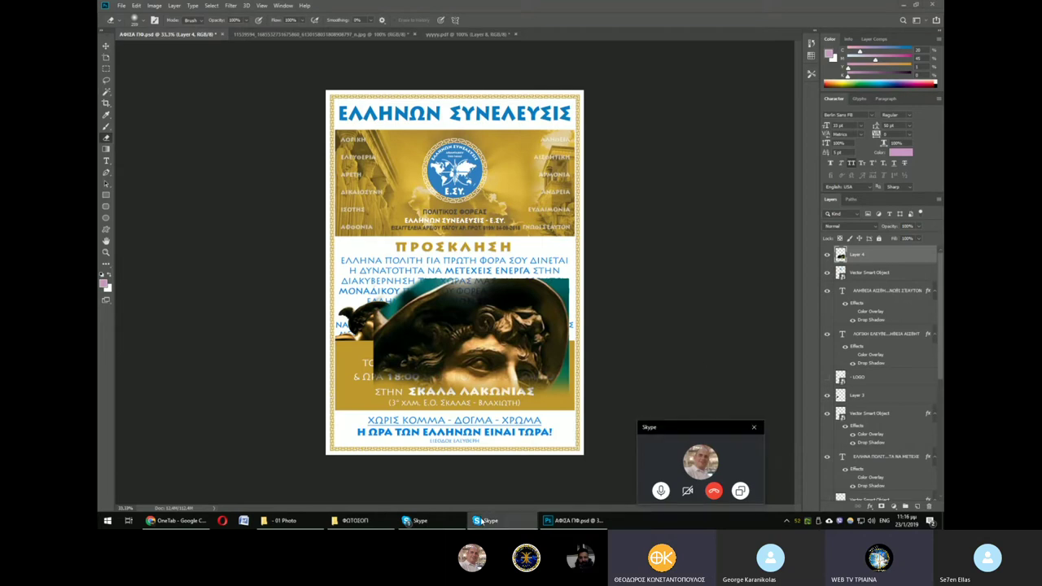
# View the shared 'ΚΕΝΤΡΙΚΗ ΠΕΡΙΦΕΡΕΙΑΚΗ ΔΙΟΙΚΗΣΗ ΑΤΤΙΚΗΣ' banner full size in Skype's ΕΙΚΑΣΤΙΚΑ chat.
pyautogui.click(437, 521)
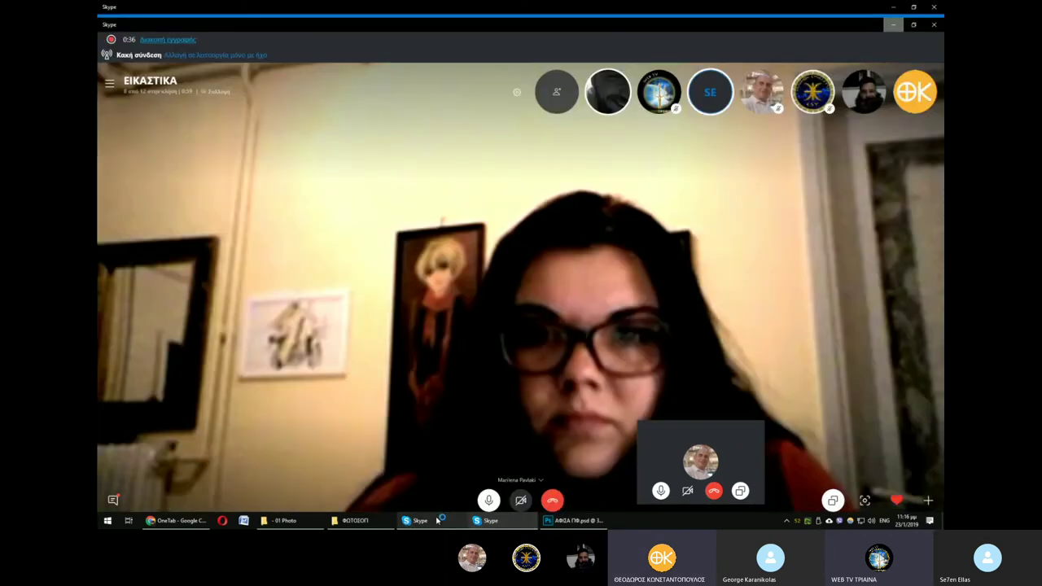
pyautogui.click(439, 520)
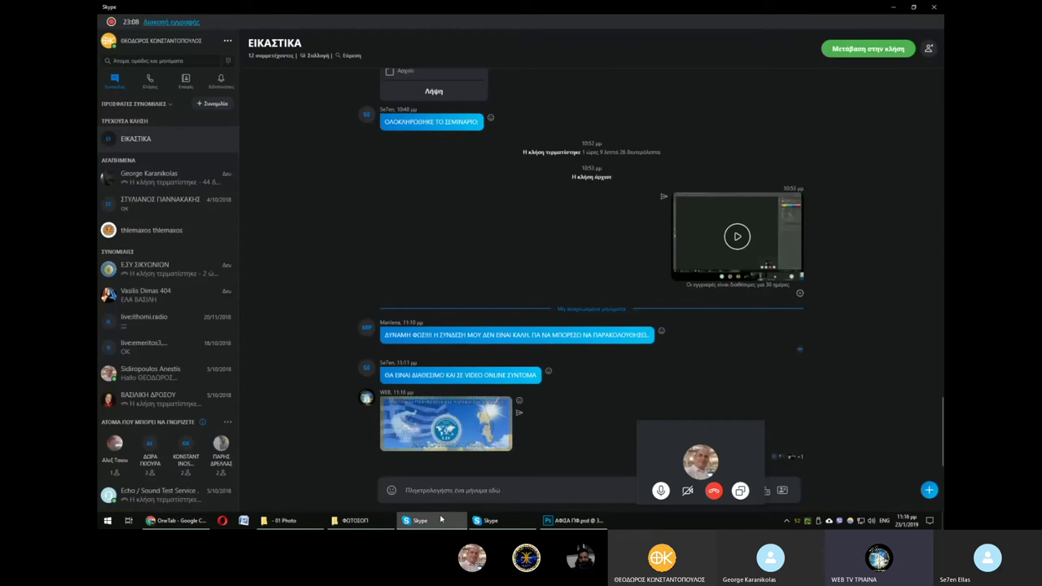
pyautogui.click(439, 423)
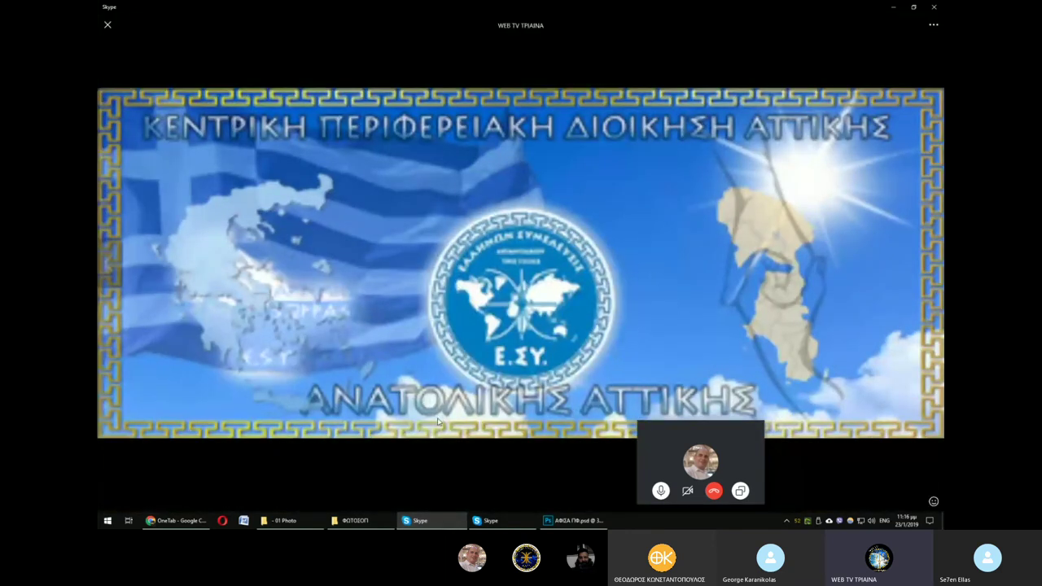
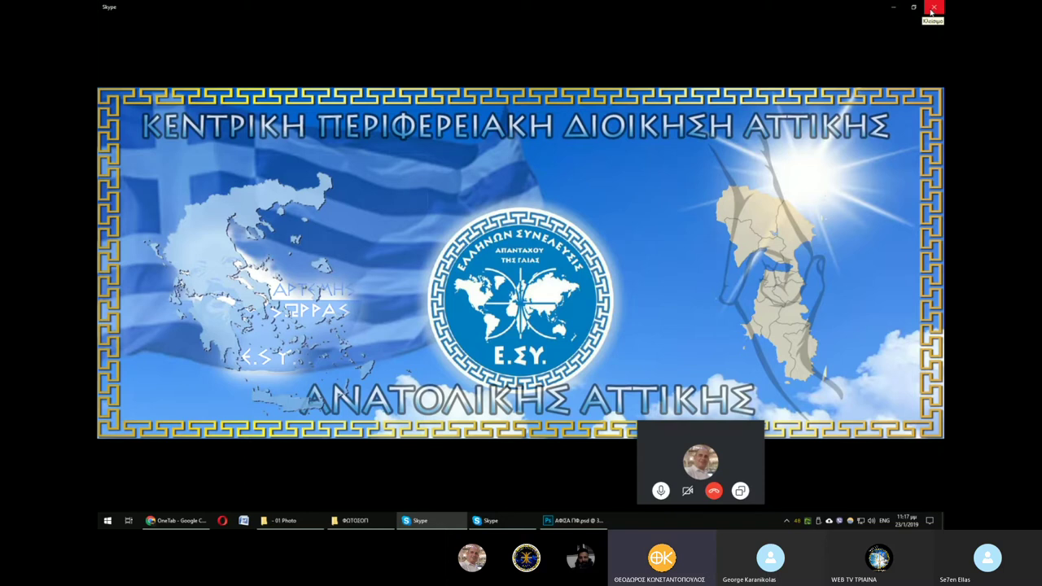
# Close the fullscreen shared image and minimize Photoshop to show the ΦΩΤΟΣΟΠ folder.
pyautogui.click(932, 8)
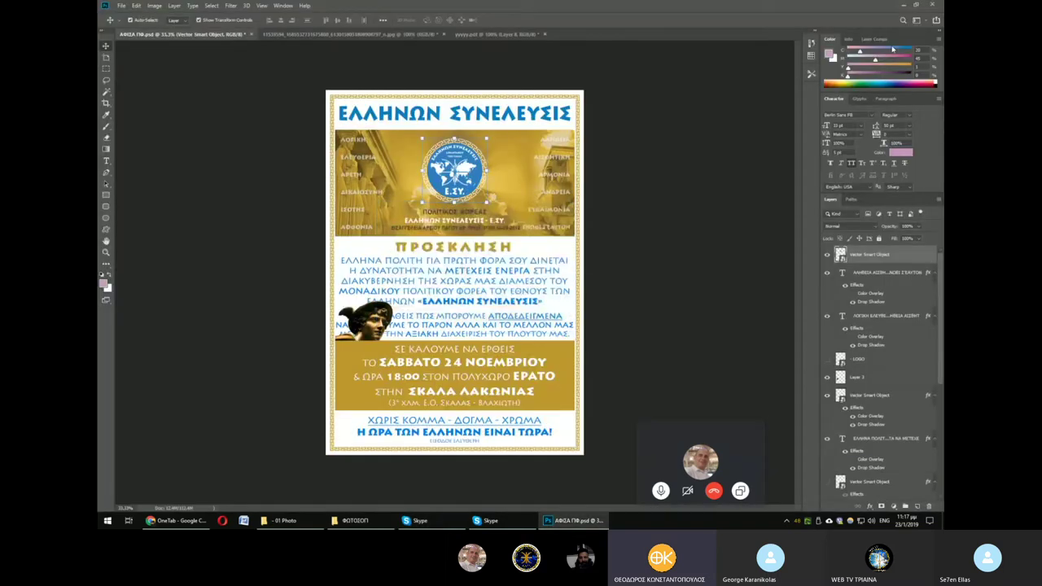
pyautogui.click(914, 5)
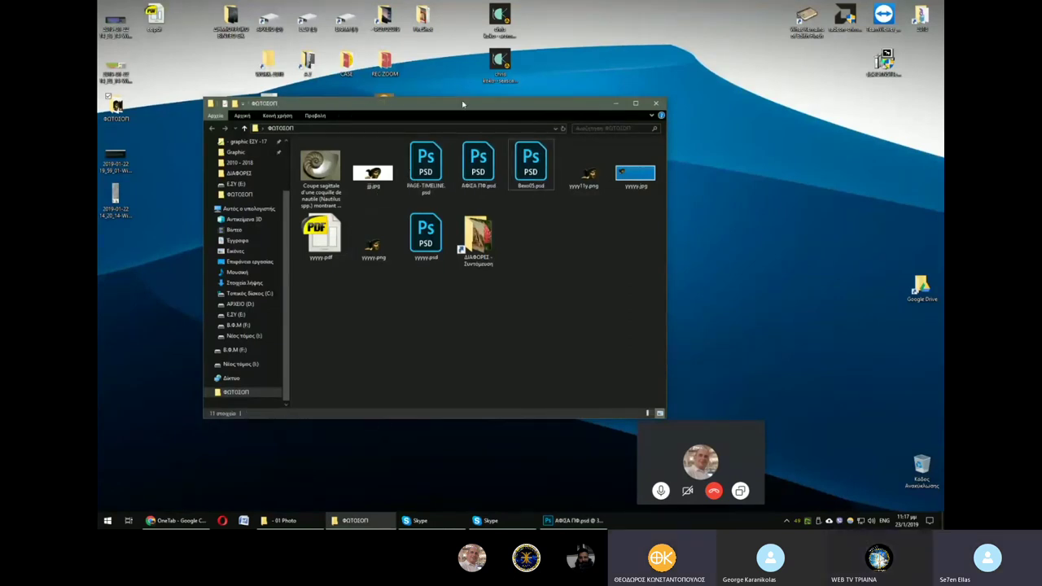
# Open the ΦΩΤΟ2019 folder and scroll through its photo thumbnails.
pyautogui.moveTo(464, 107); pyautogui.dragTo(708, 162)
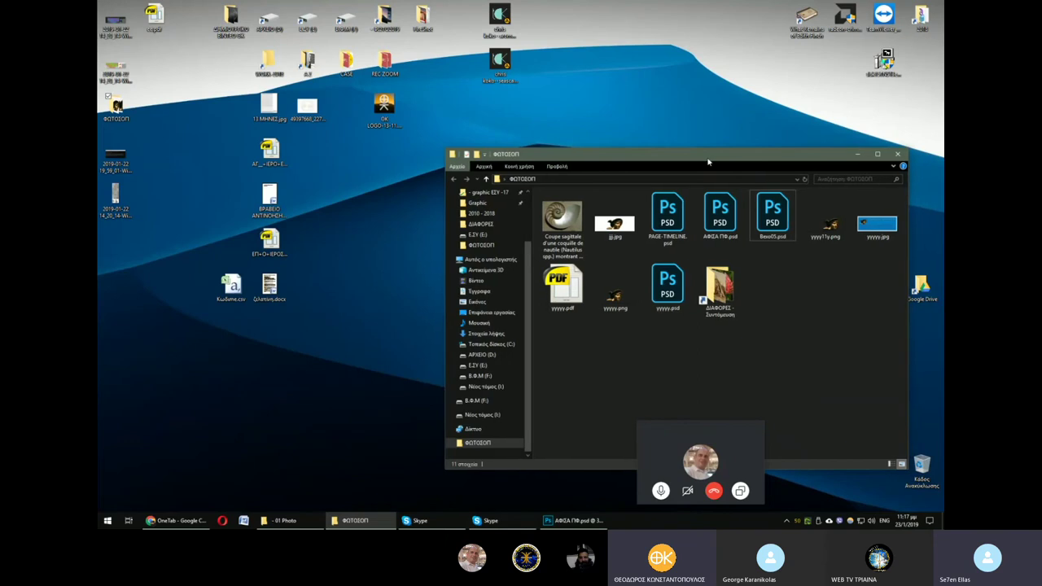
pyautogui.click(384, 108)
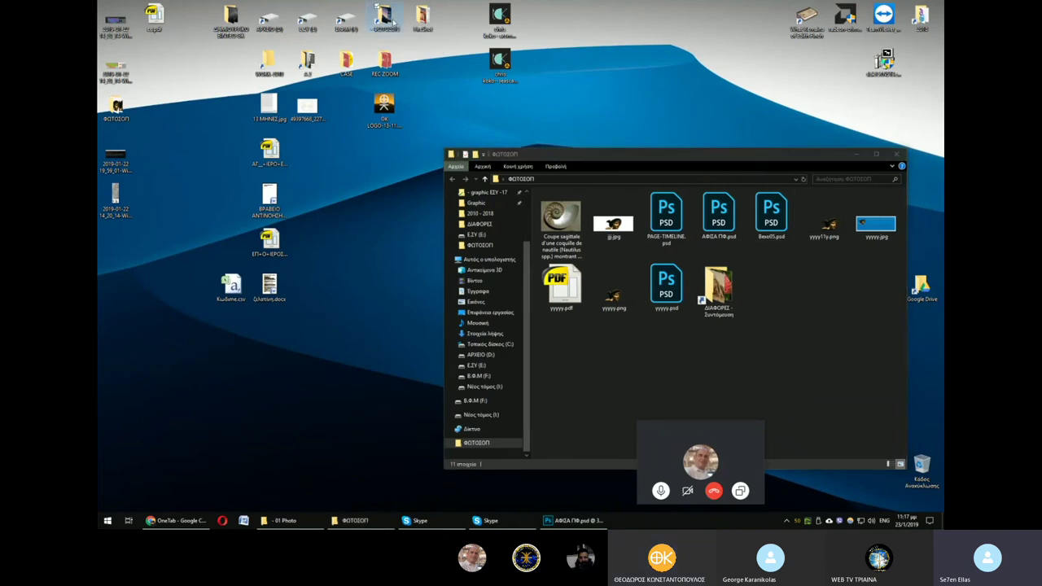
pyautogui.doubleClick(384, 16)
pyautogui.scroll(-1, 846, 262)
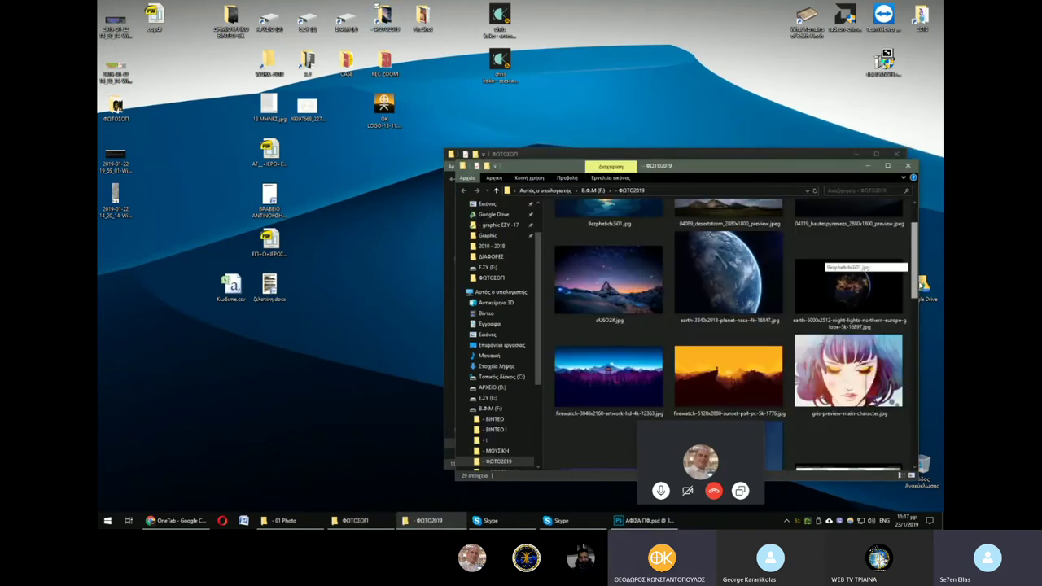
pyautogui.scroll(-2, 917, 281)
pyautogui.scroll(-2, 917, 341)
pyautogui.scroll(-1, 917, 369)
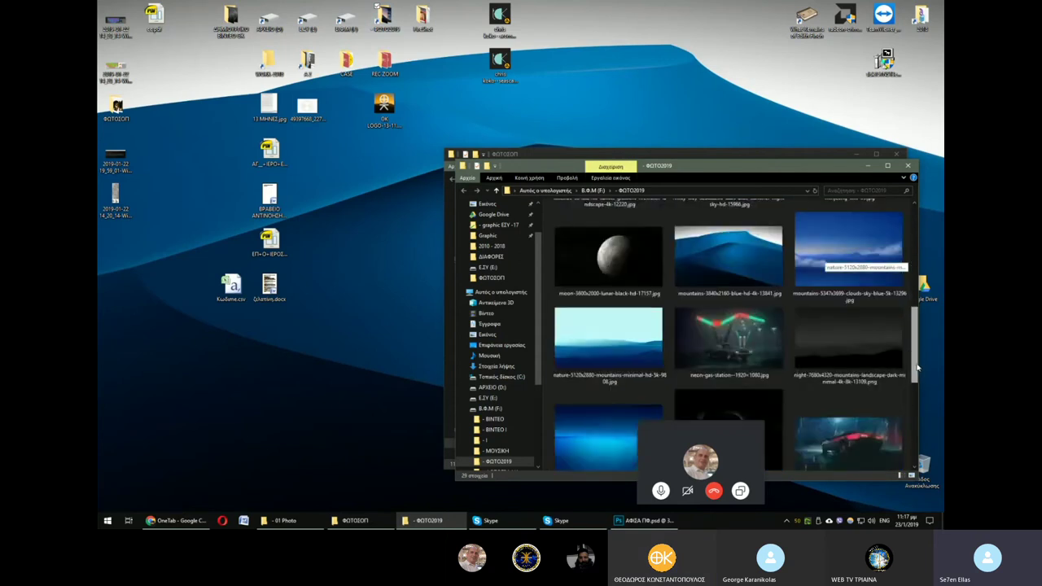
pyautogui.scroll(-3, 917, 369)
pyautogui.scroll(-2, 917, 368)
# Rearrange the Explorer windows and bring back Photoshop with the ΑΦΙΣΑ ΠΦ.psd poster.
pyautogui.moveTo(776, 168); pyautogui.dragTo(690, 66)
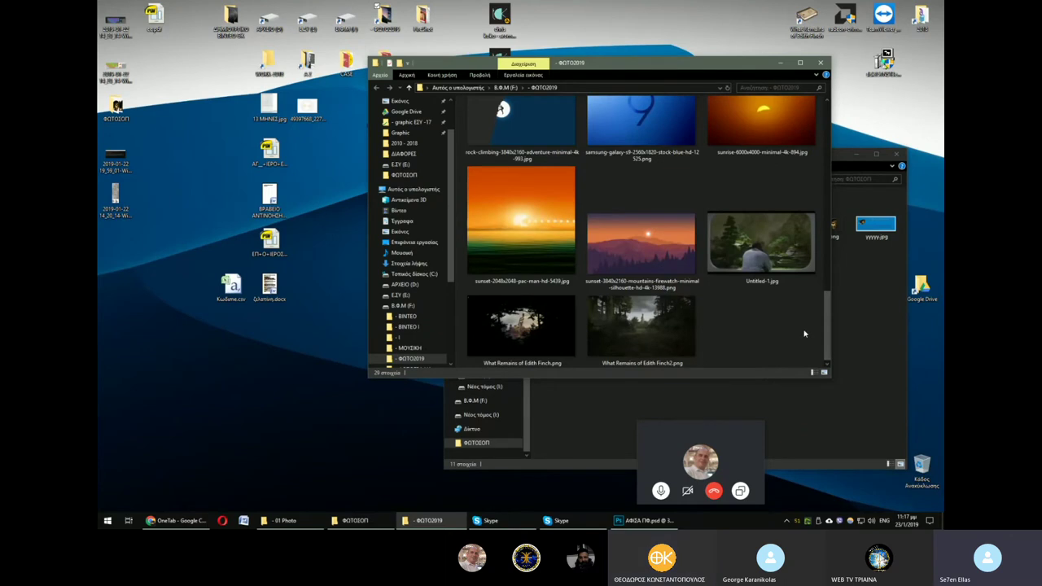
pyautogui.moveTo(827, 325); pyautogui.dragTo(831, 277)
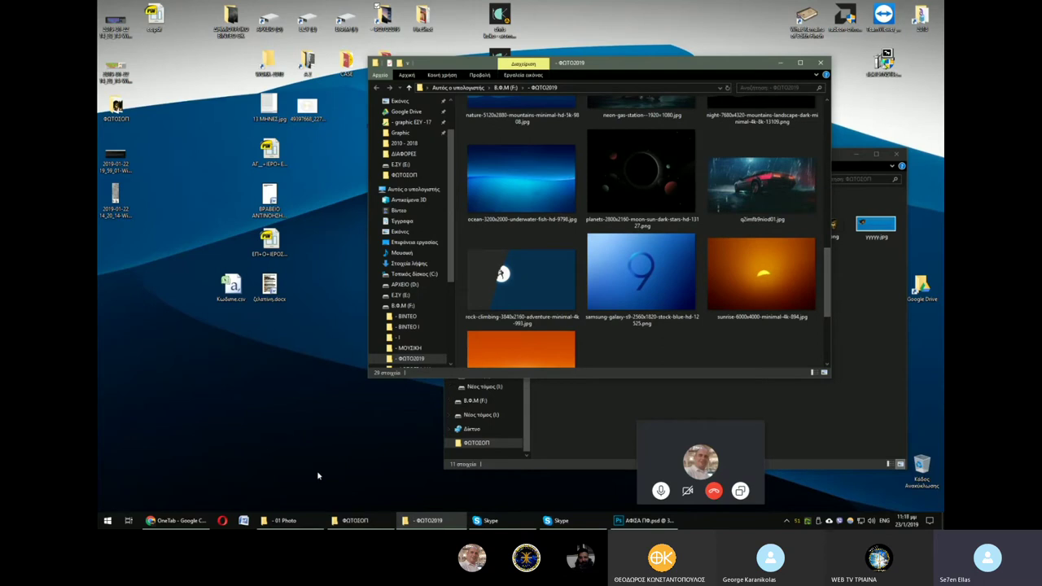
pyautogui.click(628, 523)
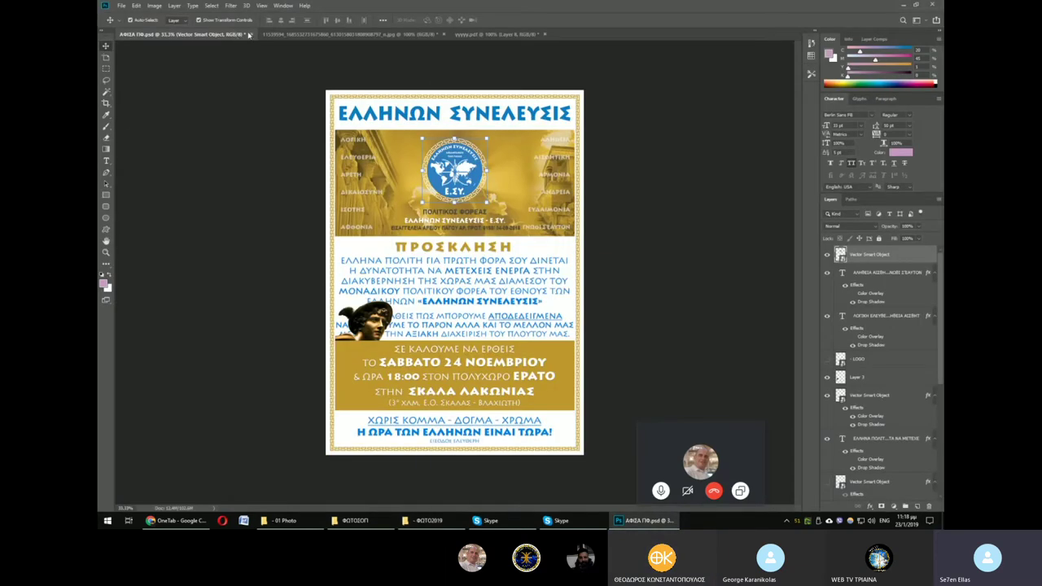
# Switch to the Hermes statue photo tab, pick the Eraser, and select Layer 0.
pyautogui.click(383, 35)
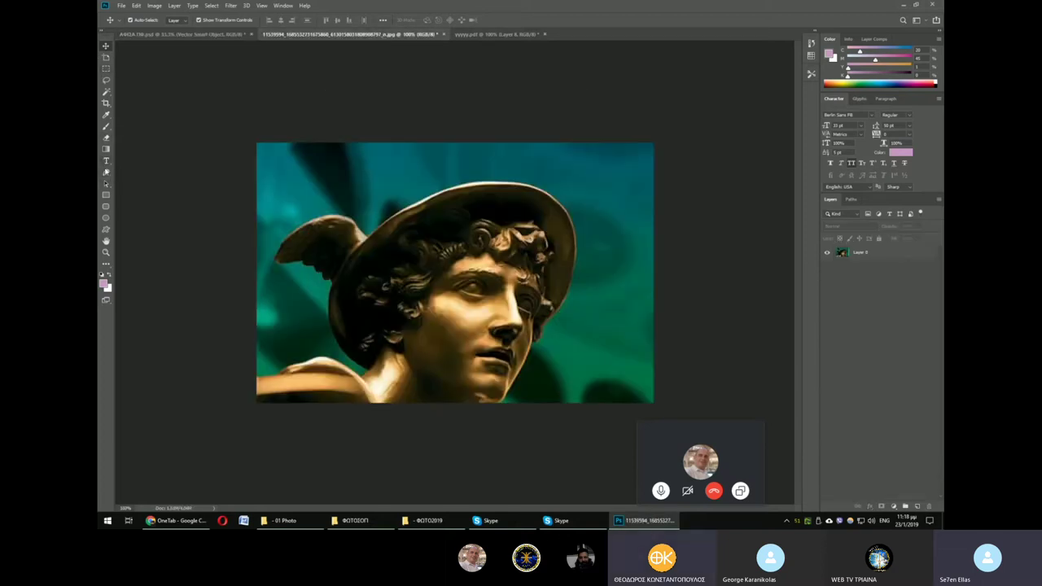
pyautogui.click(106, 137)
pyautogui.click(885, 255)
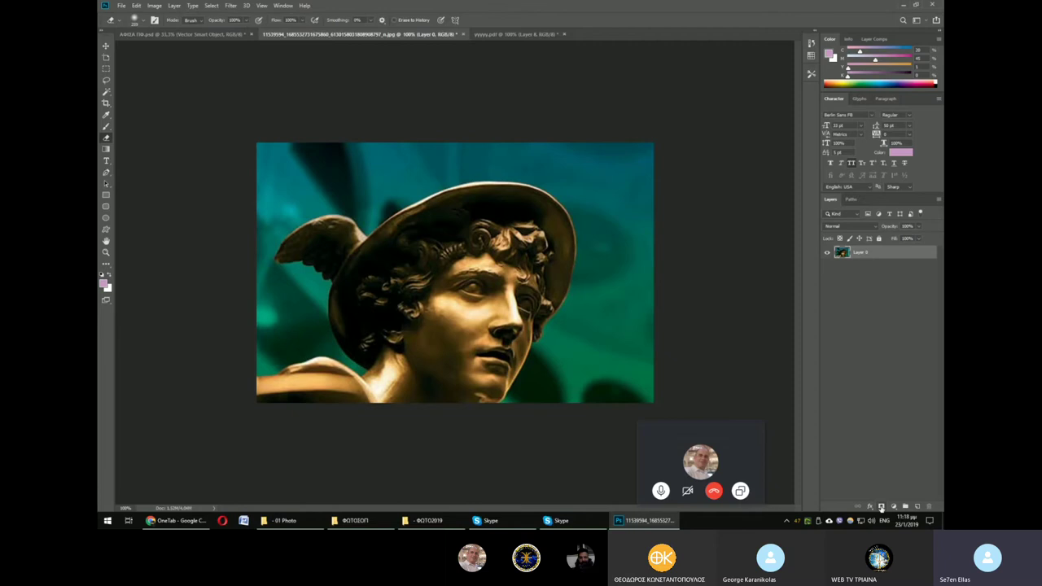
# Add a white layer mask to Layer 0, undoing a trial erase stroke.
pyautogui.click(881, 506)
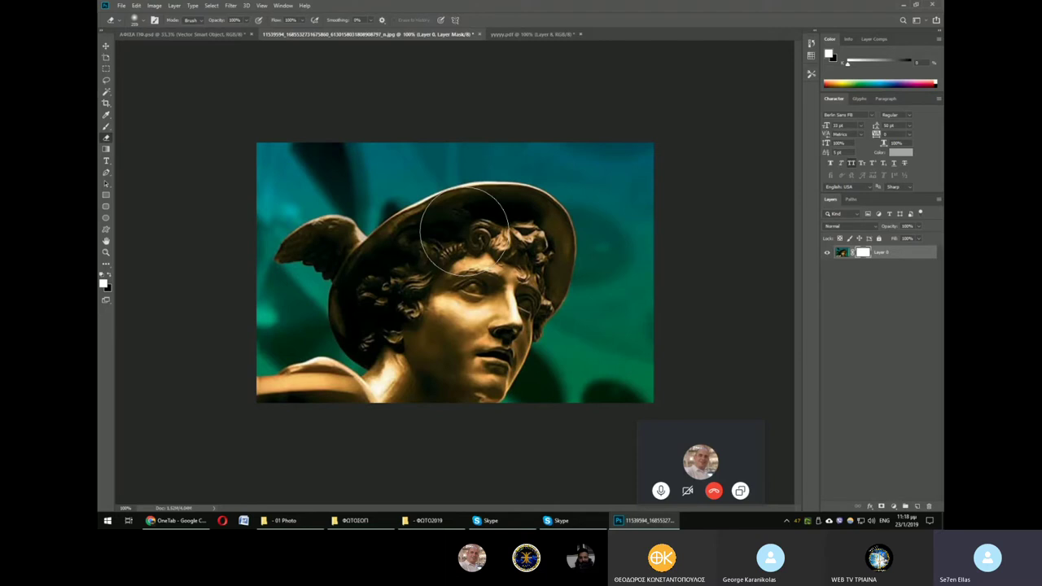
pyautogui.moveTo(338, 191); pyautogui.dragTo(440, 196)
pyautogui.hotkey('ctrl', 'z')
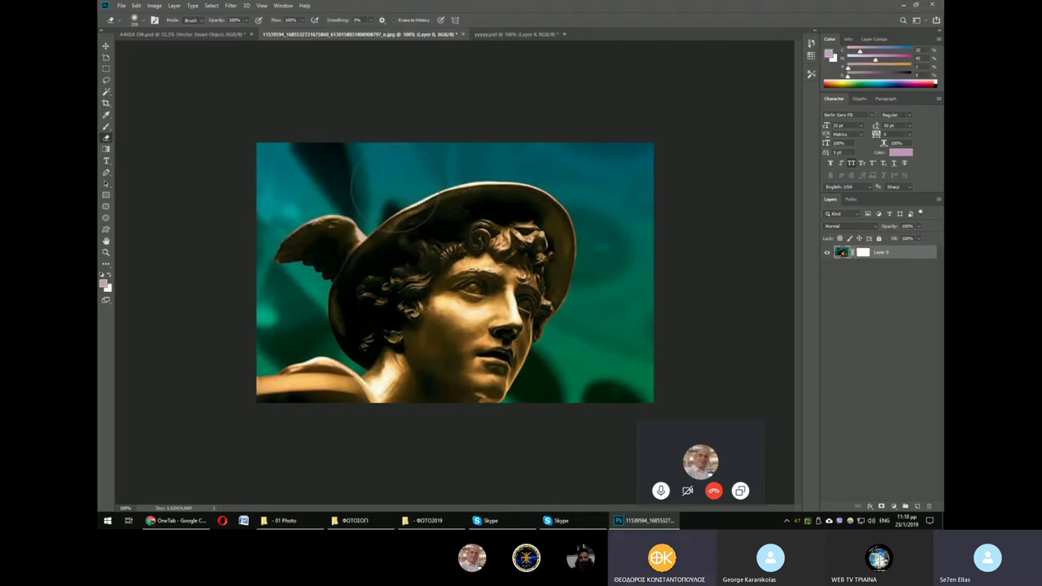
pyautogui.click(106, 150)
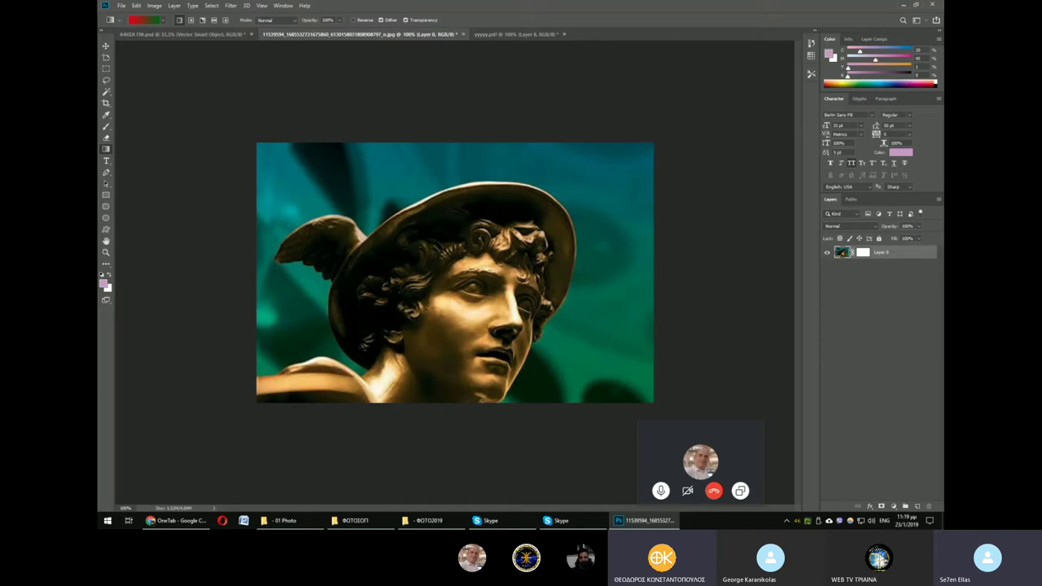
# Draw a black-to-white gradient on the mask fading the photo toward the left edge.
pyautogui.click(166, 20)
pyautogui.click(146, 38)
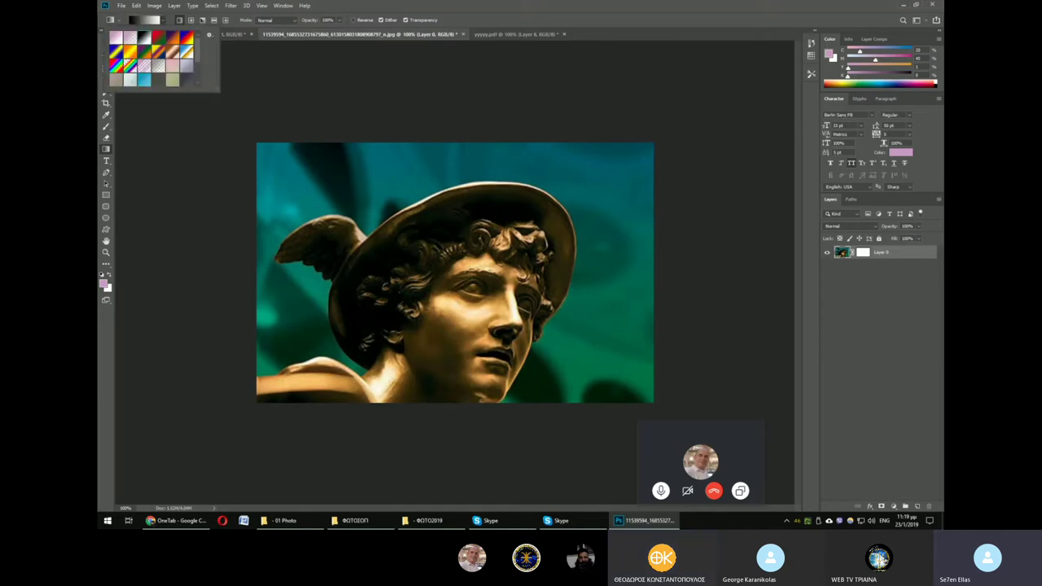
pyautogui.moveTo(257, 268); pyautogui.dragTo(624, 268)
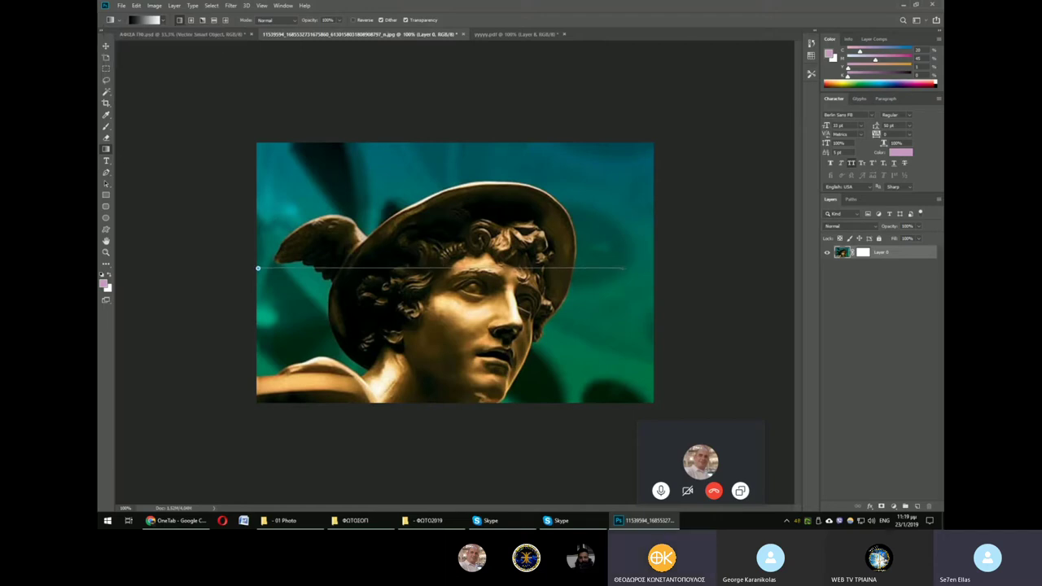
pyautogui.moveTo(624, 268); pyautogui.dragTo(623, 269)
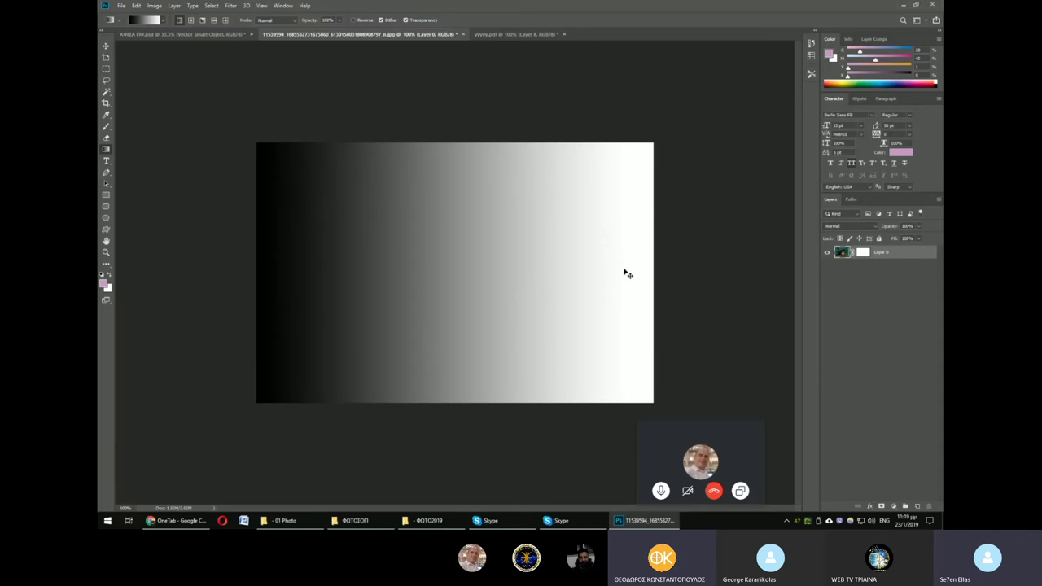
pyautogui.hotkey('ctrl', 'z')
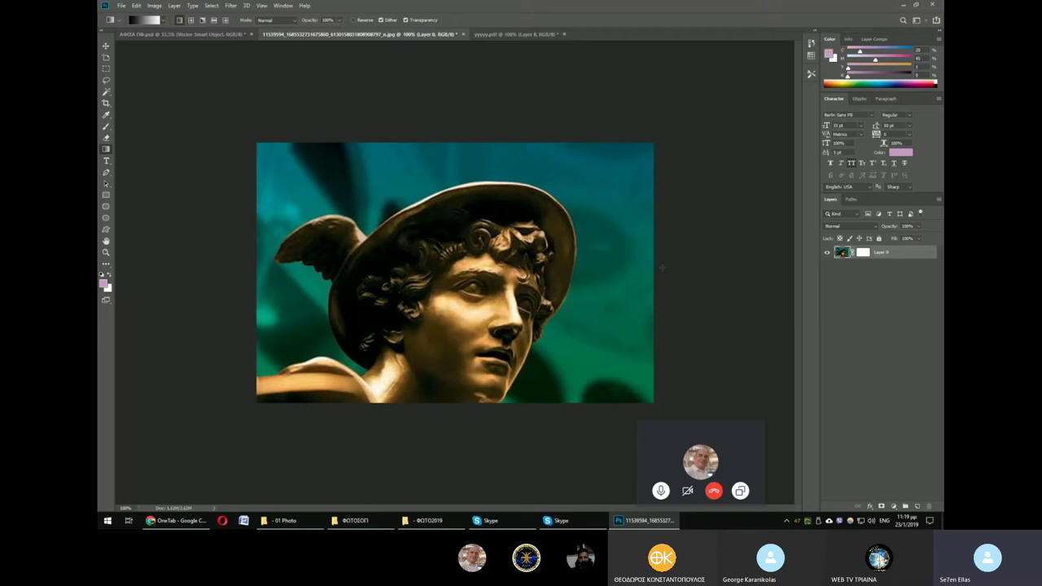
pyautogui.moveTo(661, 267); pyautogui.dragTo(358, 269)
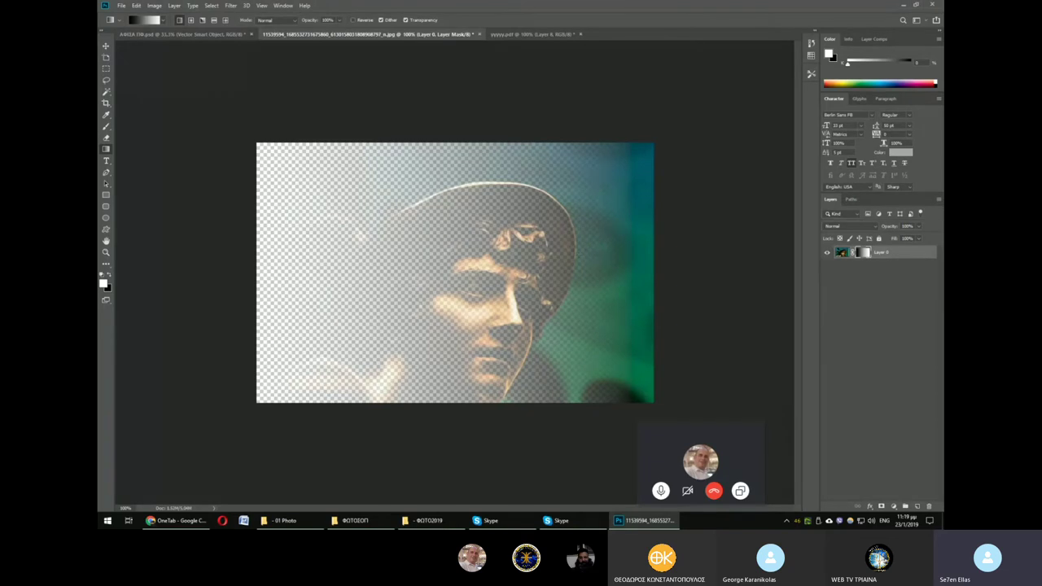
# Unlink the mask from the photo and redraw the fade diagonally across the statue.
pyautogui.click(105, 47)
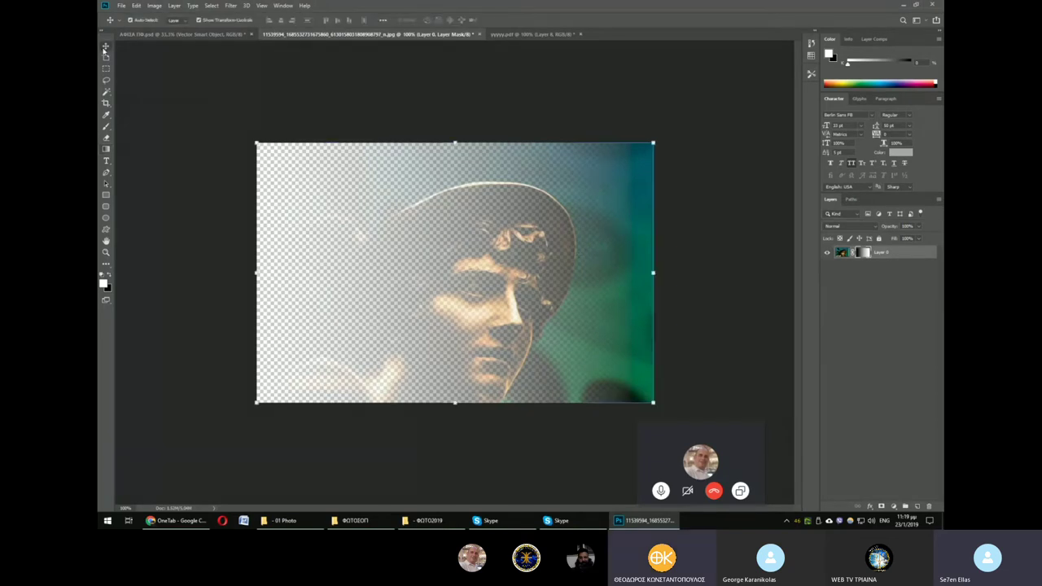
pyautogui.click(854, 253)
pyautogui.click(106, 149)
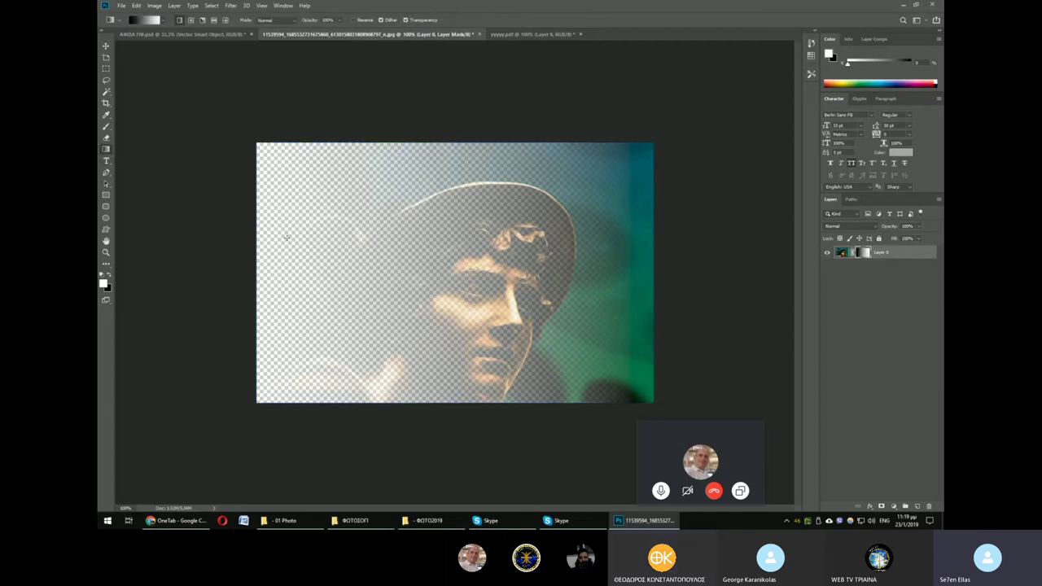
pyautogui.moveTo(287, 237)
pyautogui.mouseDown()
pyautogui.moveTo(389, 284)
pyautogui.moveTo(477, 285)
pyautogui.moveTo(582, 311)
pyautogui.mouseUp()
pyautogui.moveTo(433, 308)
pyautogui.mouseDown()
pyautogui.moveTo(390, 262)
pyautogui.moveTo(617, 262)
pyautogui.moveTo(342, 352)
pyautogui.moveTo(358, 342)
pyautogui.moveTo(354, 236)
pyautogui.mouseUp()
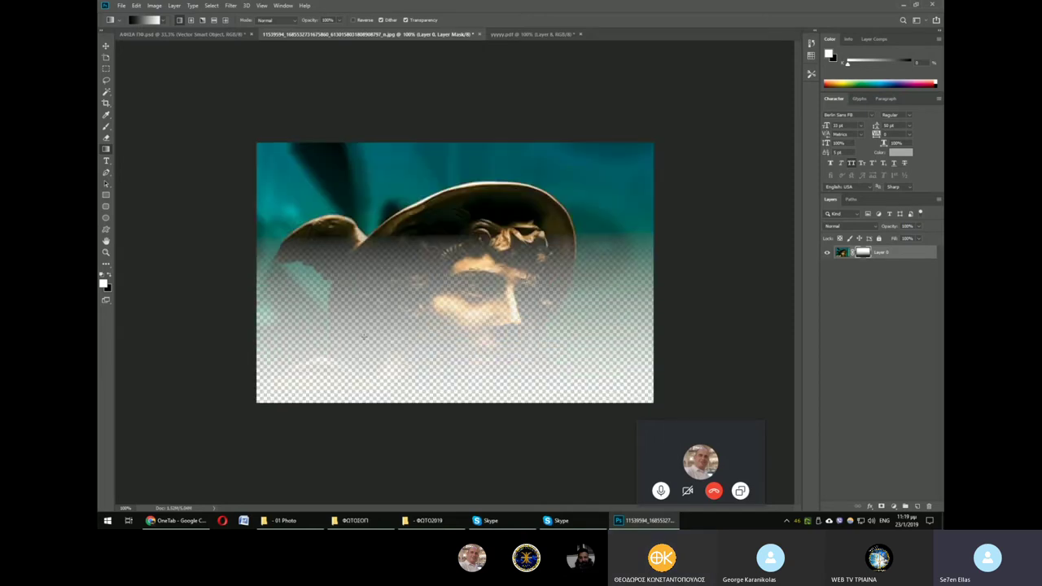
# Try vertical, horizontal and upper-left diagonal gradient fades on the mask.
pyautogui.moveTo(360, 373); pyautogui.dragTo(360, 290)
pyautogui.moveTo(360, 245); pyautogui.dragTo(361, 232)
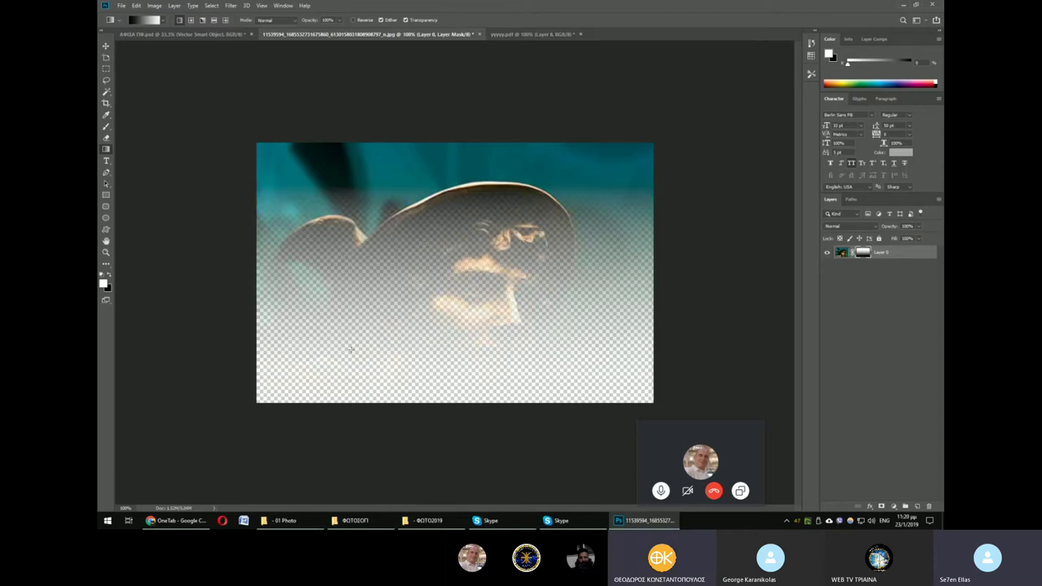
pyautogui.moveTo(319, 332); pyautogui.dragTo(516, 332)
pyautogui.moveTo(583, 335); pyautogui.dragTo(383, 335)
pyautogui.moveTo(321, 186)
pyautogui.mouseDown()
pyautogui.moveTo(436, 302)
pyautogui.moveTo(407, 273)
pyautogui.mouseUp()
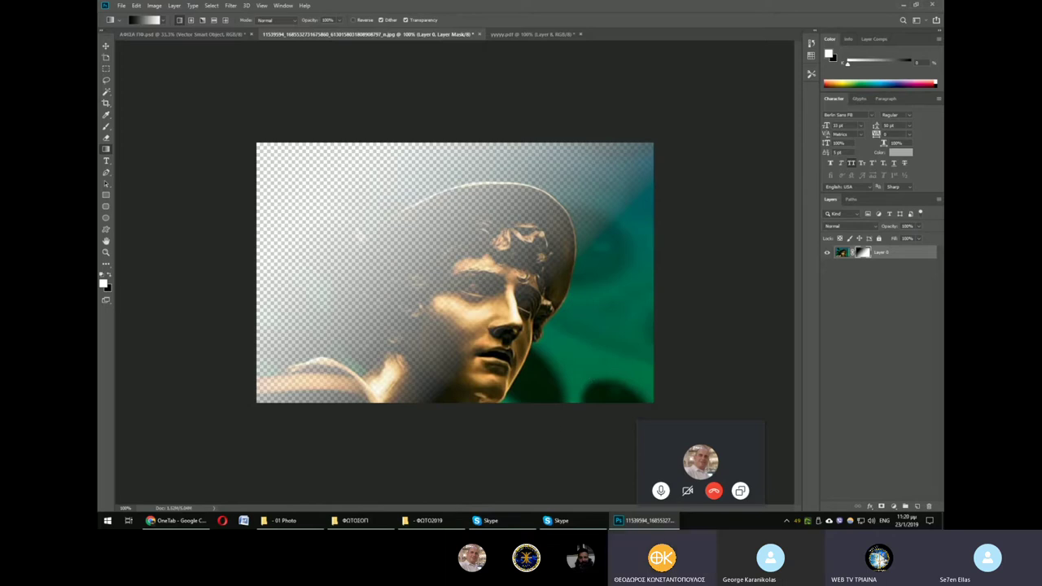
# Select the statue photo layer with the Move tool, then return to the poster tab.
pyautogui.click(107, 46)
pyautogui.click(689, 220)
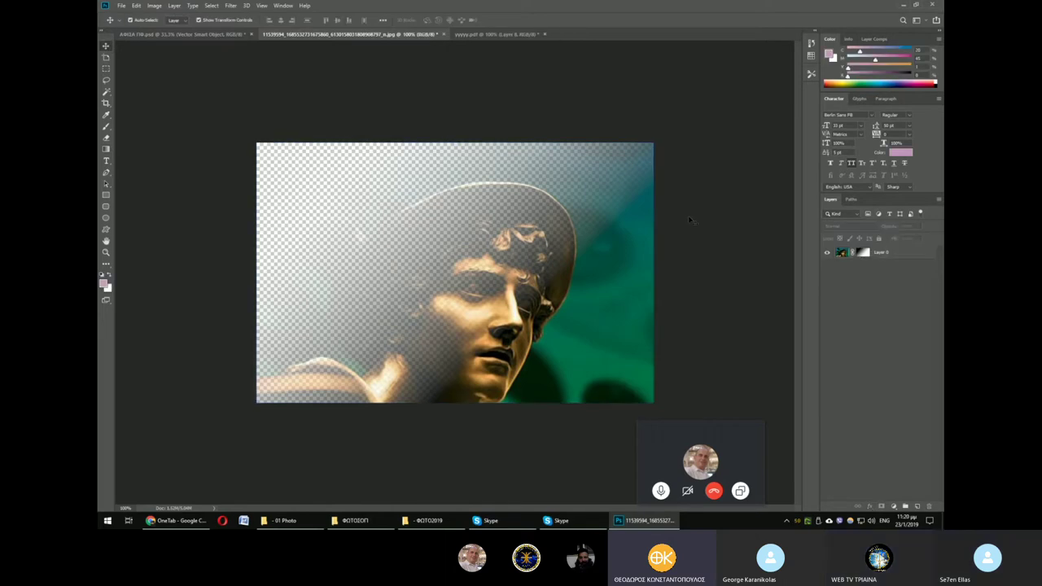
pyautogui.click(532, 255)
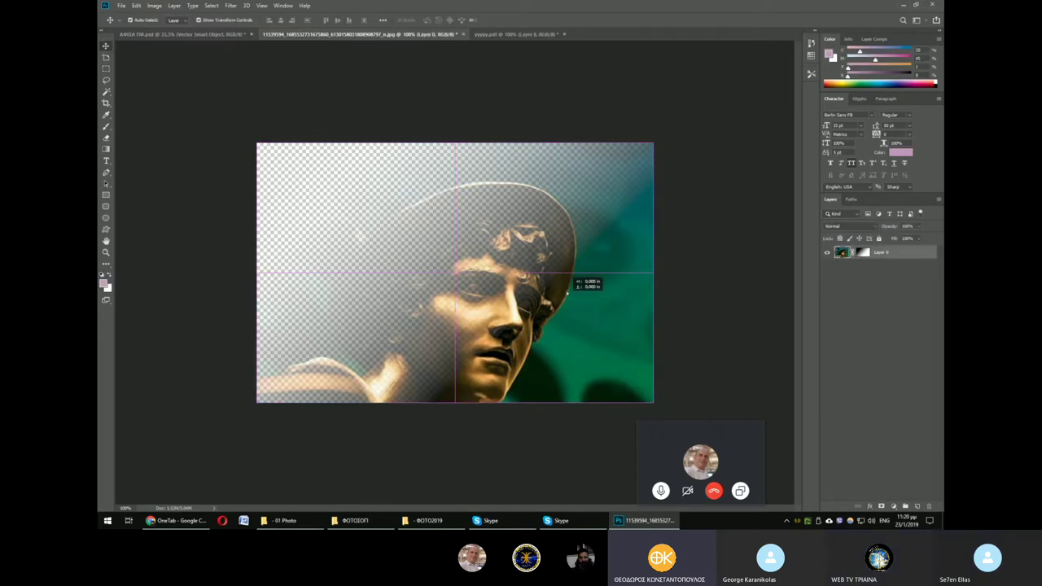
pyautogui.moveTo(566, 293); pyautogui.dragTo(566, 305)
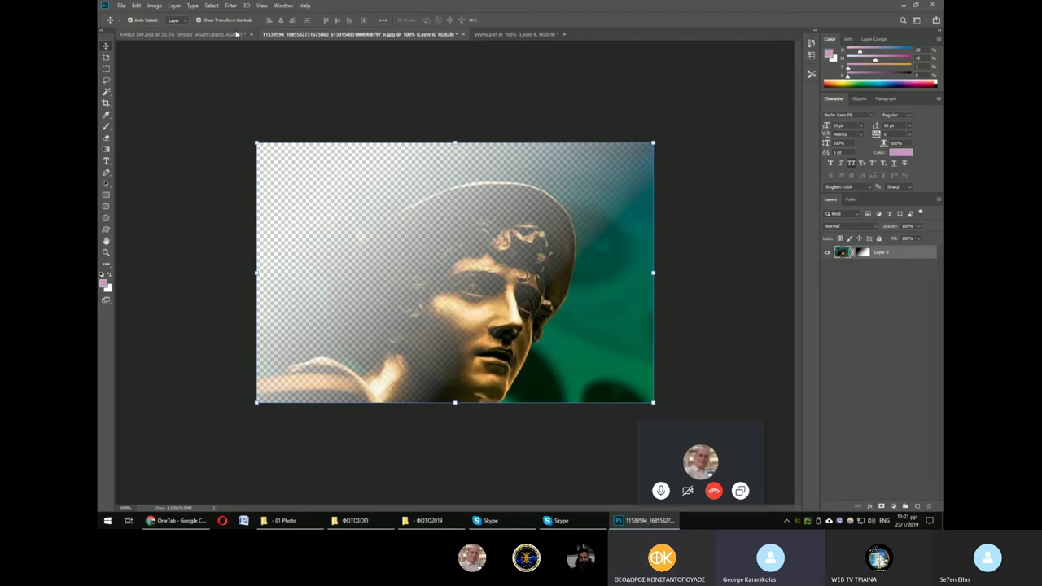
pyautogui.click(237, 34)
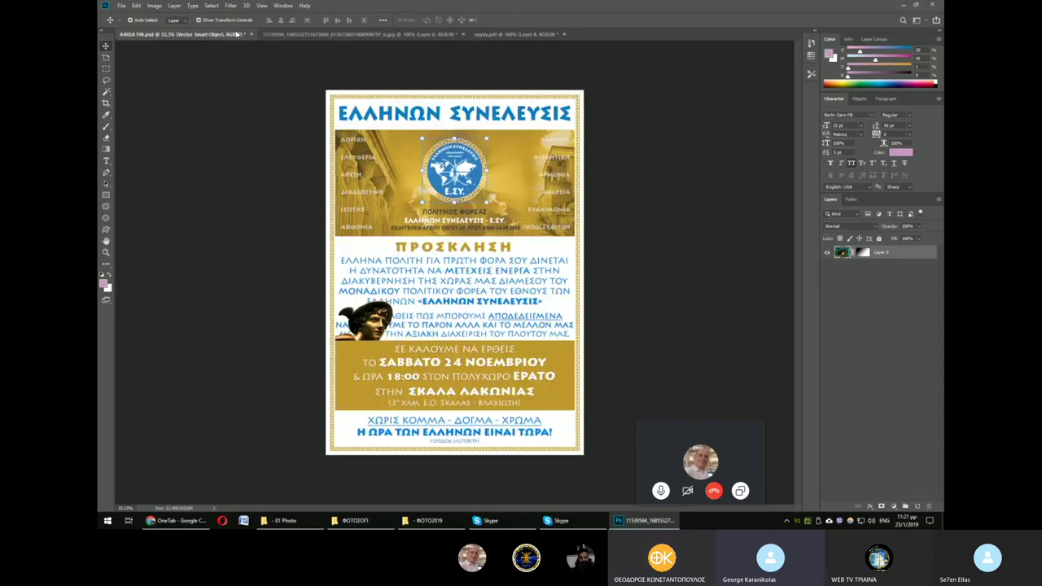
# Drag the masked statue onto the poster as Layer 4, scaled over the gold banner.
pyautogui.click(350, 34)
pyautogui.moveTo(652, 401)
pyautogui.mouseDown()
pyautogui.moveTo(237, 34)
pyautogui.moveTo(541, 219)
pyautogui.mouseUp()
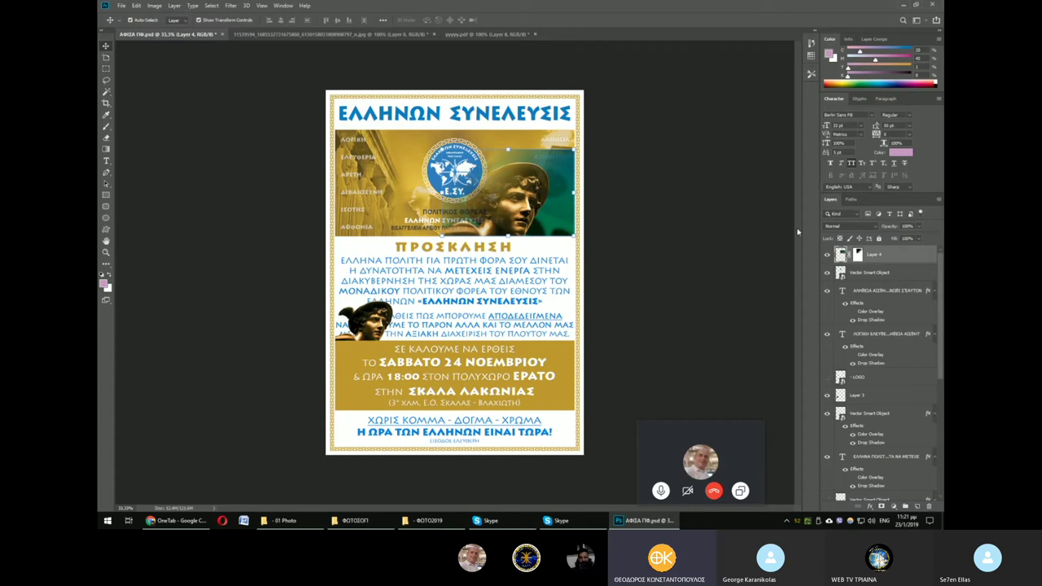
pyautogui.click(850, 227)
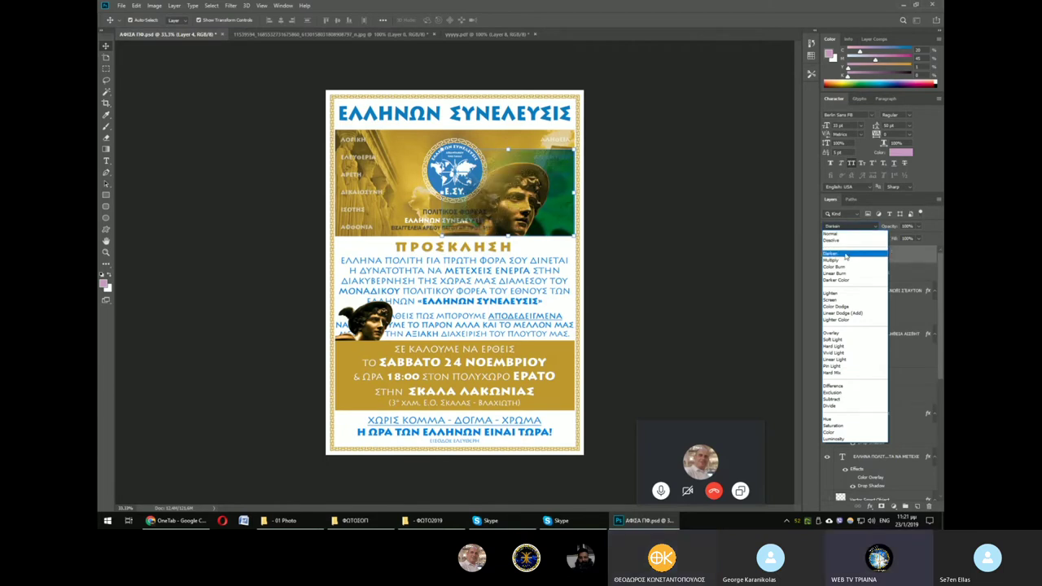
# Test the statue layer's opacity at 0%, then restore it to 100%.
pyautogui.click(802, 245)
pyautogui.click(918, 226)
pyautogui.moveTo(918, 238)
pyautogui.mouseDown()
pyautogui.moveTo(877, 238)
pyautogui.moveTo(899, 239)
pyautogui.mouseUp()
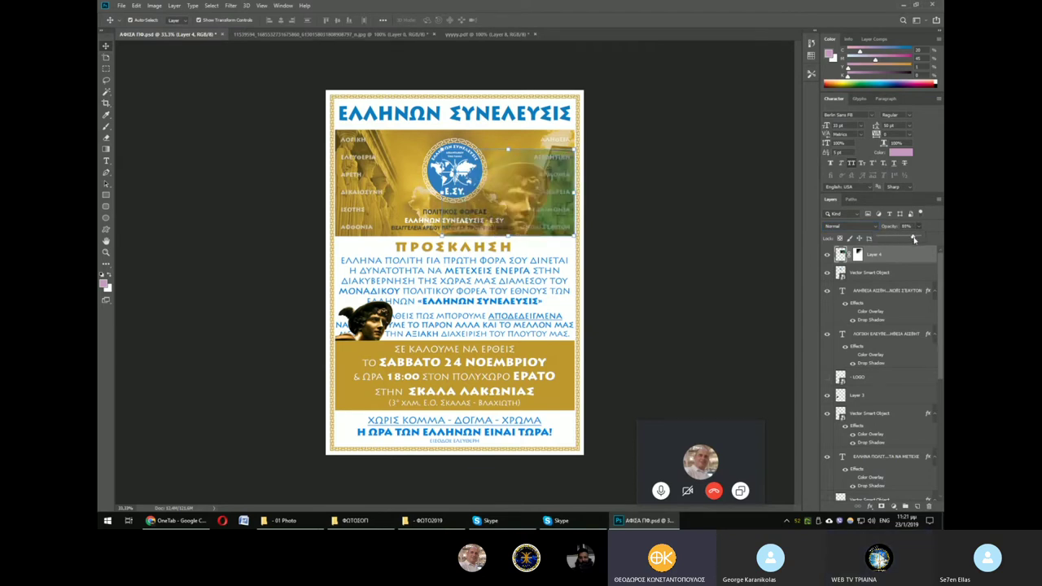
pyautogui.moveTo(899, 239); pyautogui.dragTo(926, 240)
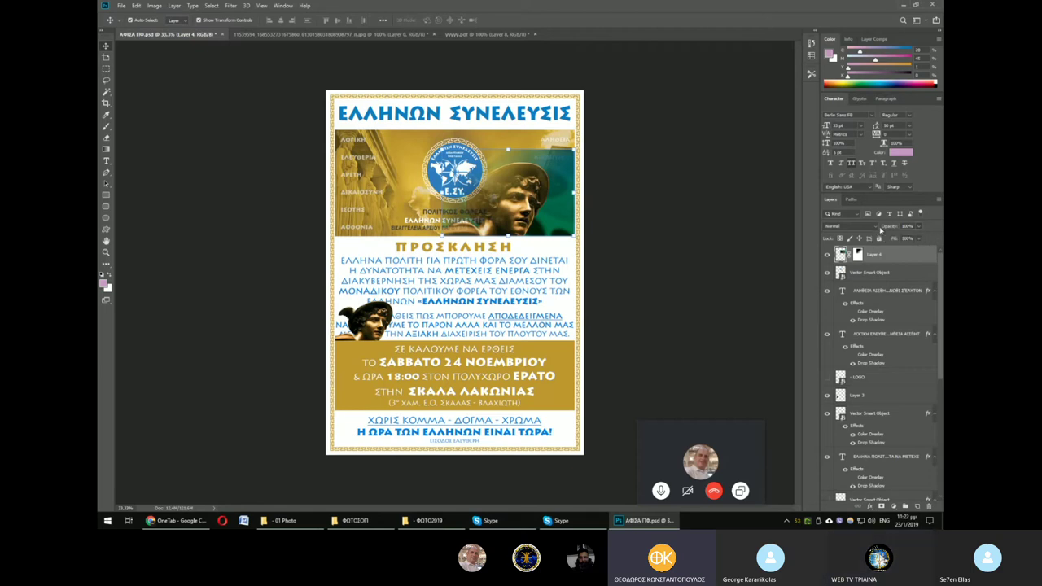
# Cycle blend modes from Lighter Color through Hard, Vivid and Pin Light to Exclusion, then zoom in.
pyautogui.click(875, 228)
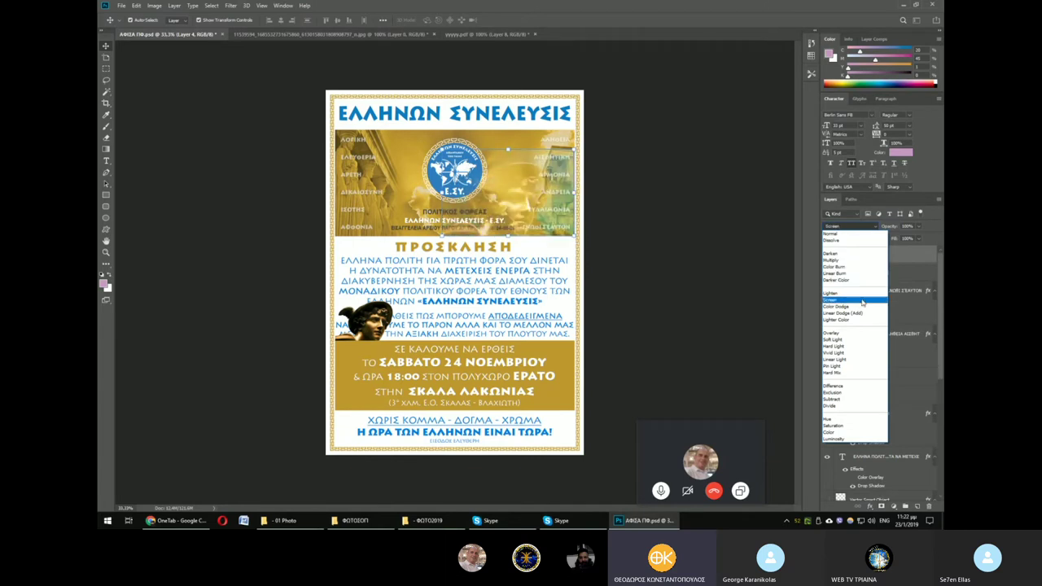
pyautogui.click(860, 319)
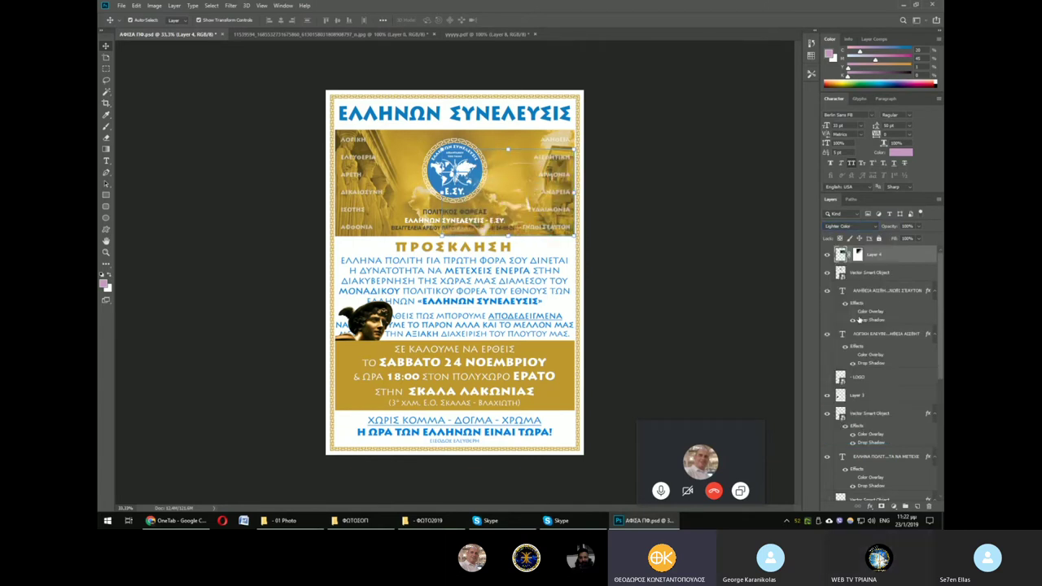
pyautogui.press('Down')
pyautogui.press('Down')
pyautogui.press('Down')
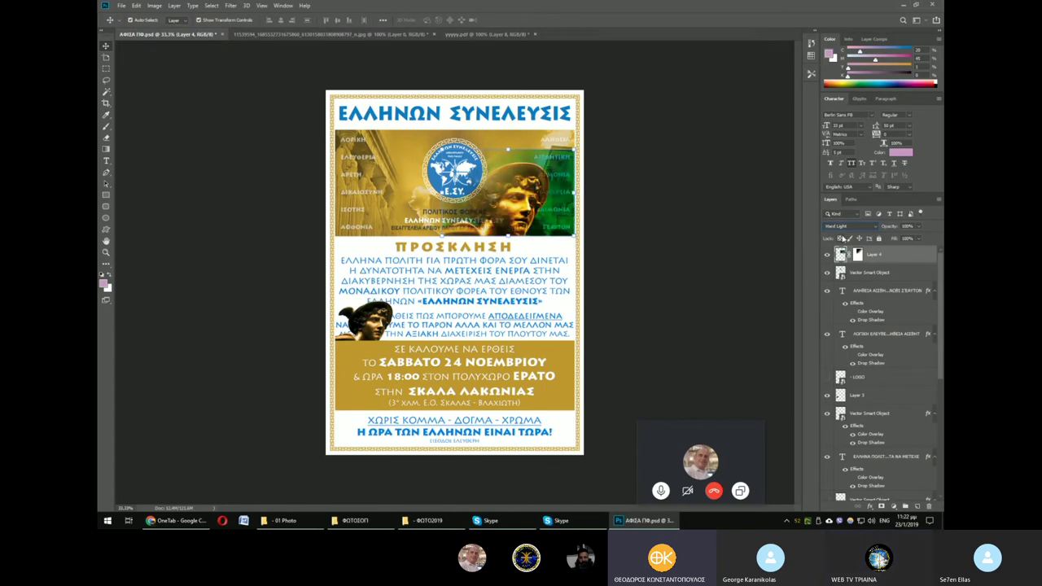
pyautogui.press('Down')
pyautogui.press('Down')
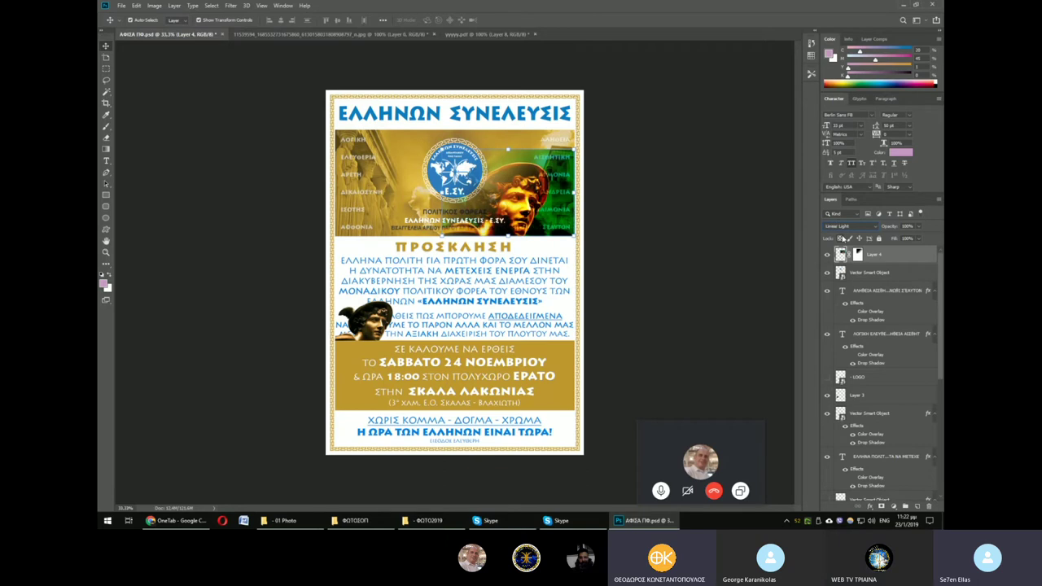
pyautogui.press('Up')
pyautogui.press('Down')
pyautogui.press('Down')
pyautogui.press('Down')
pyautogui.press('Up')
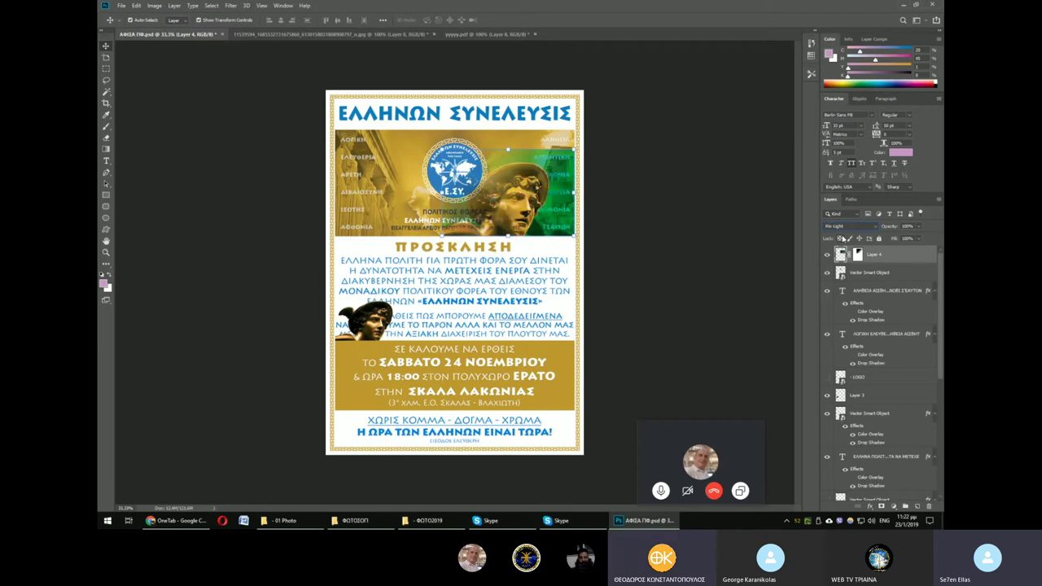
pyautogui.press('Down')
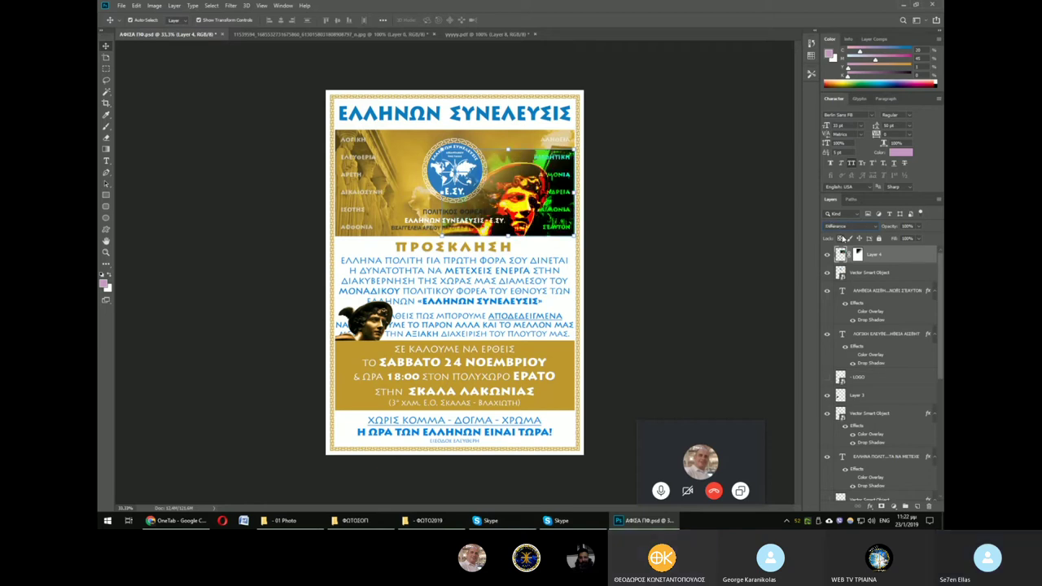
pyautogui.press('Down')
pyautogui.press('Down')
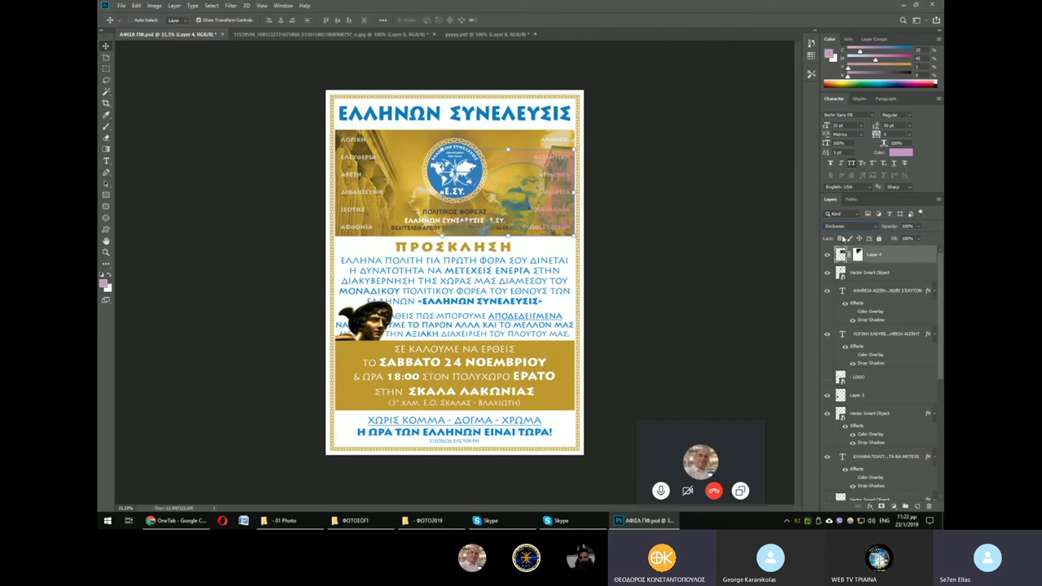
pyautogui.hotkey('ctrl', '+')
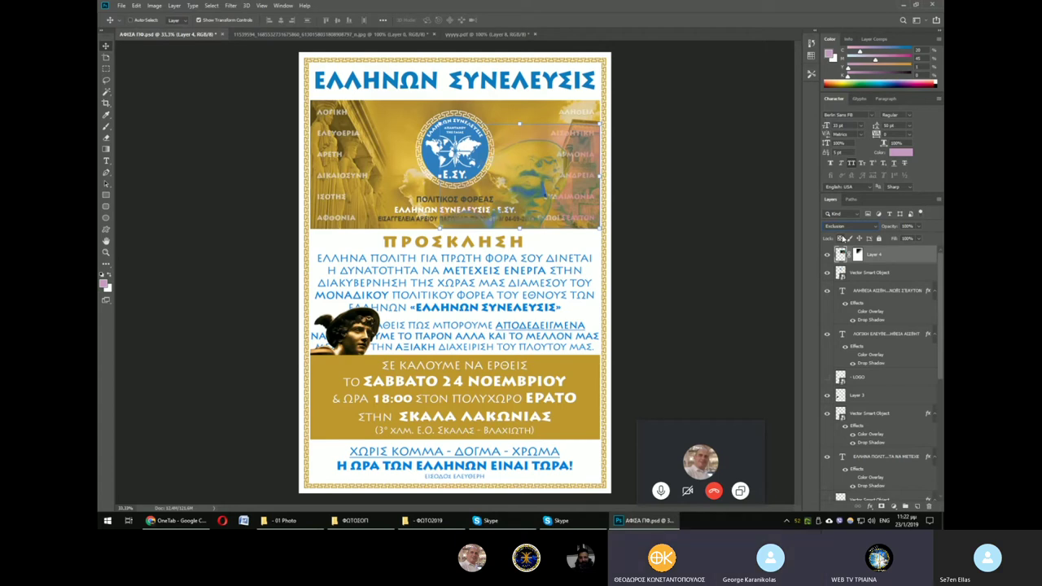
# Zoom to 66.7%, set Layer 4 to Luminosity at 46%, and move it left toward the logo.
pyautogui.hotkey('ctrl', '+')
pyautogui.hotkey('ctrl', '+')
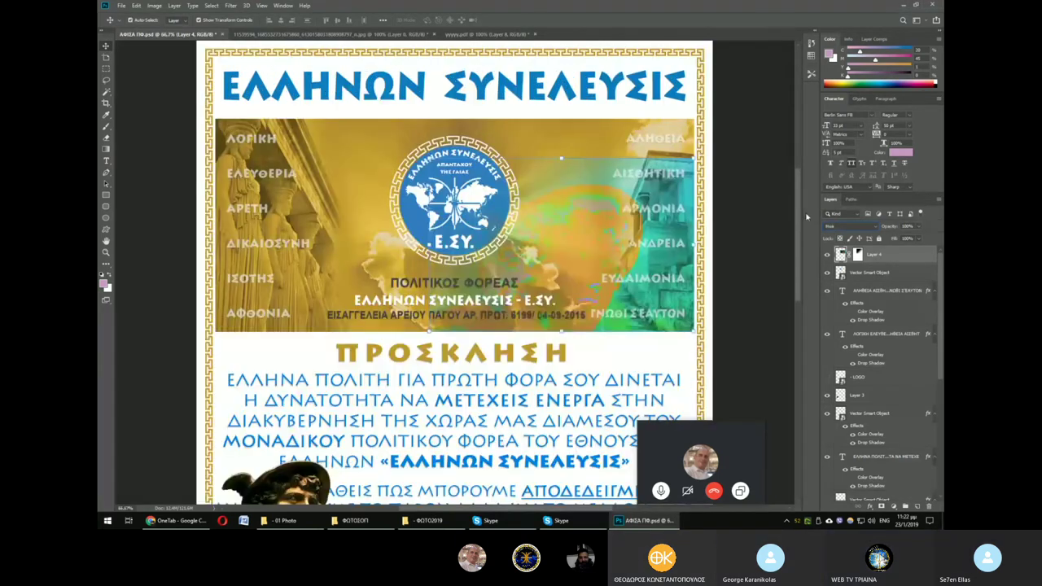
pyautogui.hotkey('alt', 'shift', 'y')
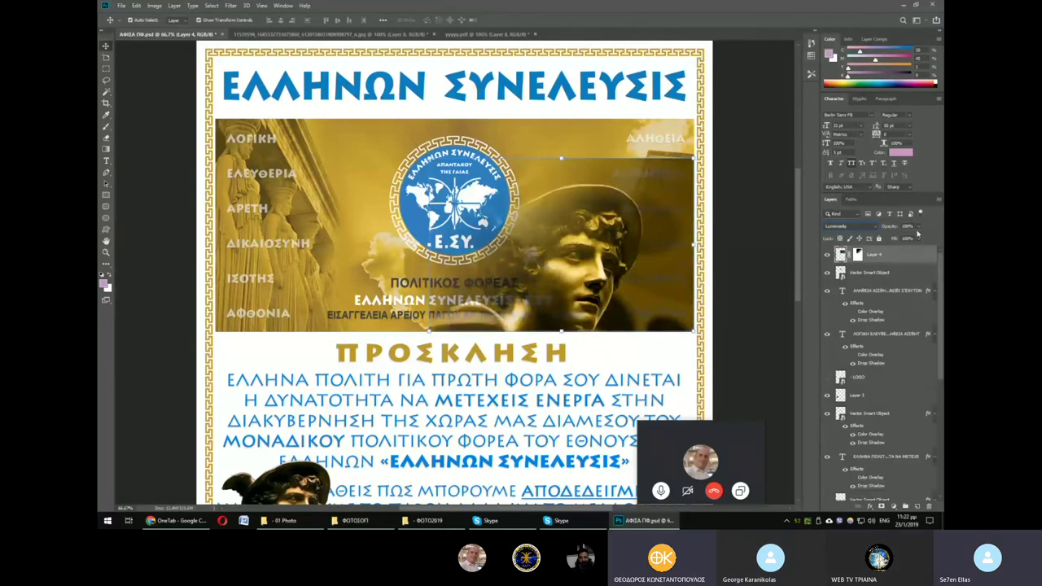
pyautogui.moveTo(918, 234); pyautogui.dragTo(898, 241)
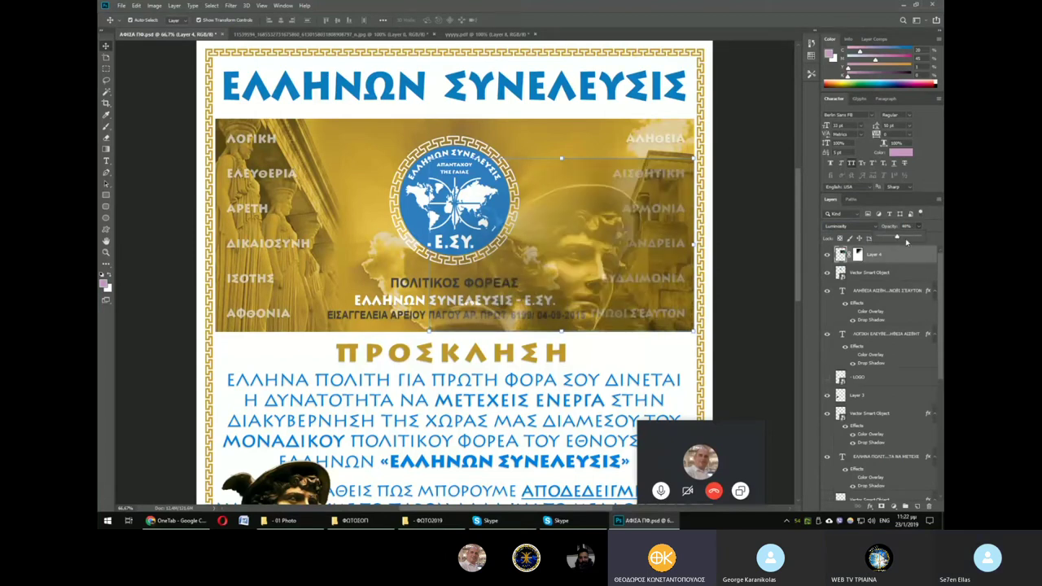
pyautogui.click(752, 248)
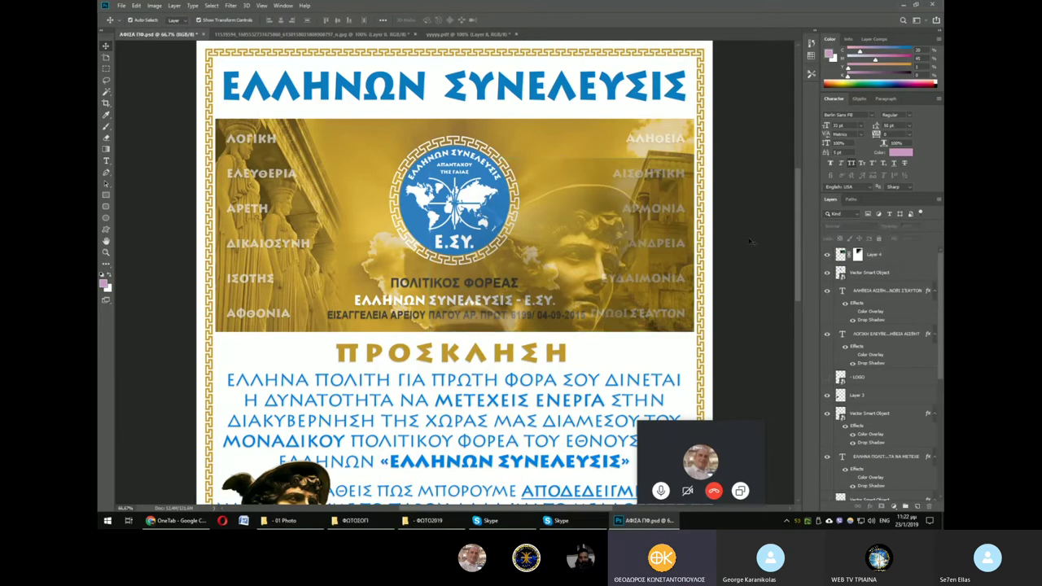
pyautogui.moveTo(574, 188)
pyautogui.mouseDown()
pyautogui.moveTo(385, 170)
pyautogui.moveTo(371, 183)
pyautogui.mouseUp()
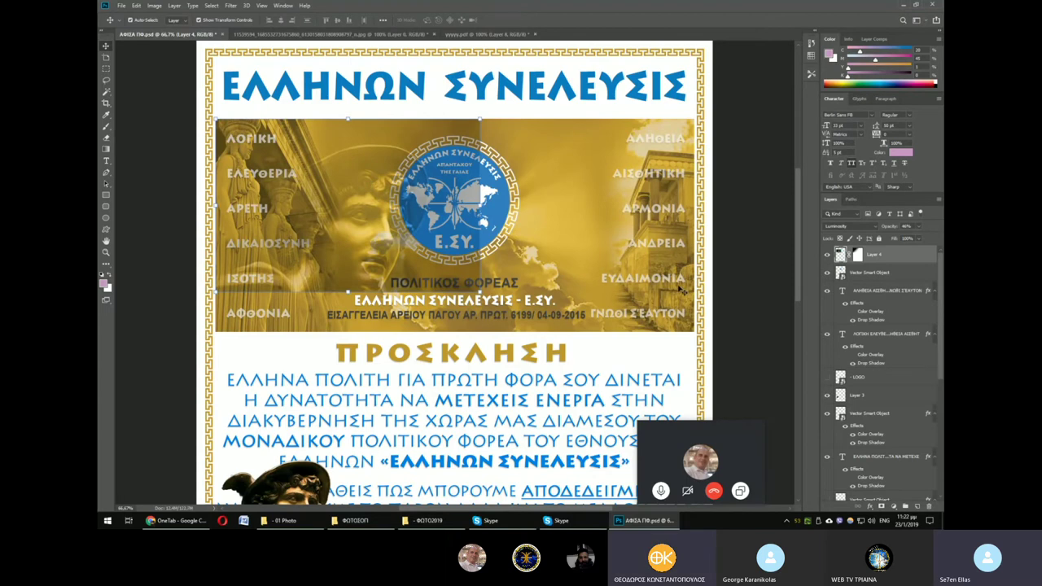
# Bring the round logo layer above the statue, dismissing a free-transform without changes.
pyautogui.click(503, 204)
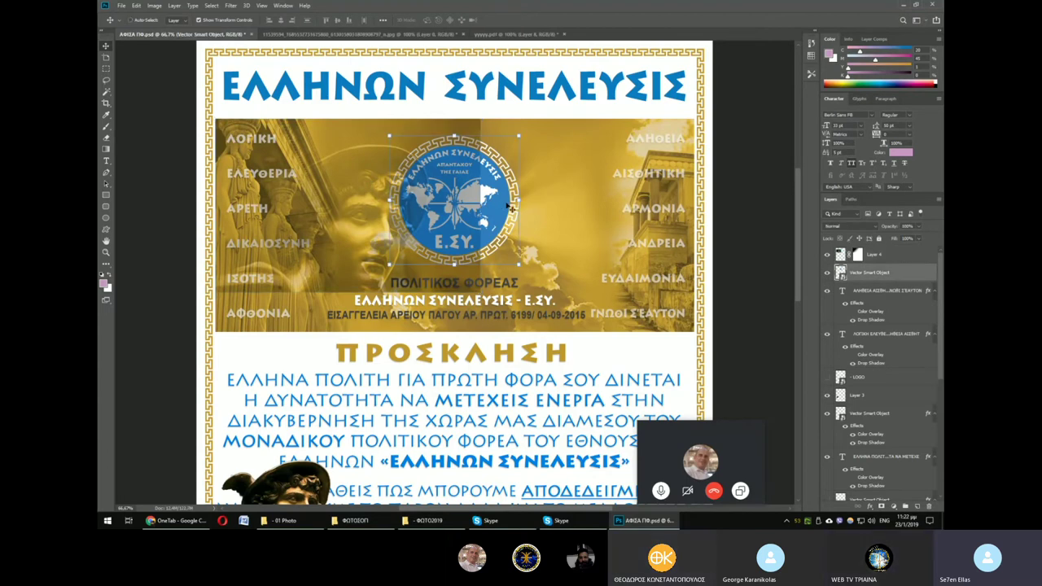
pyautogui.hotkey('ctrl', ']')
pyautogui.hotkey('ctrl', 't')
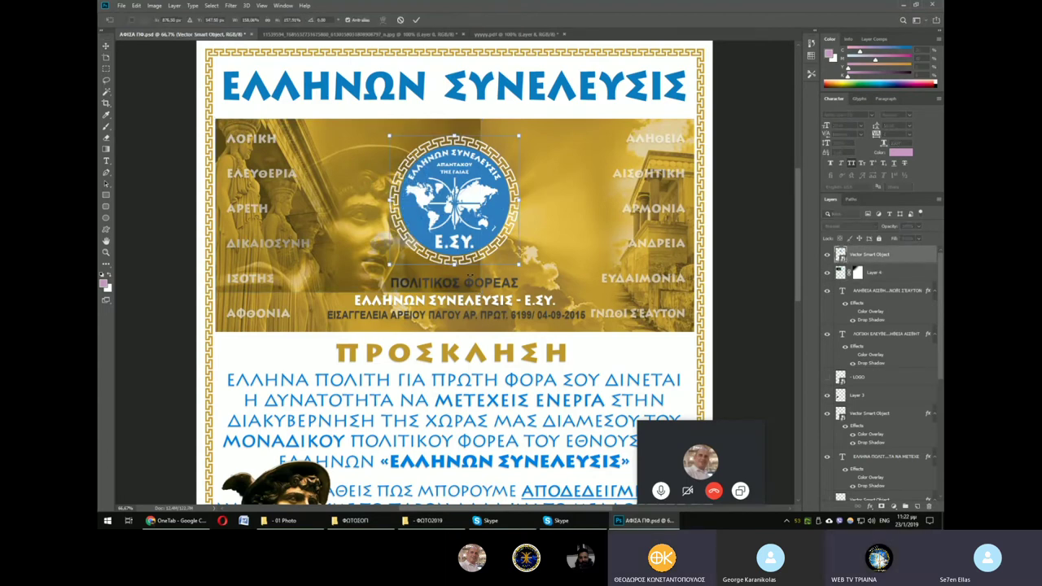
pyautogui.press('Return')
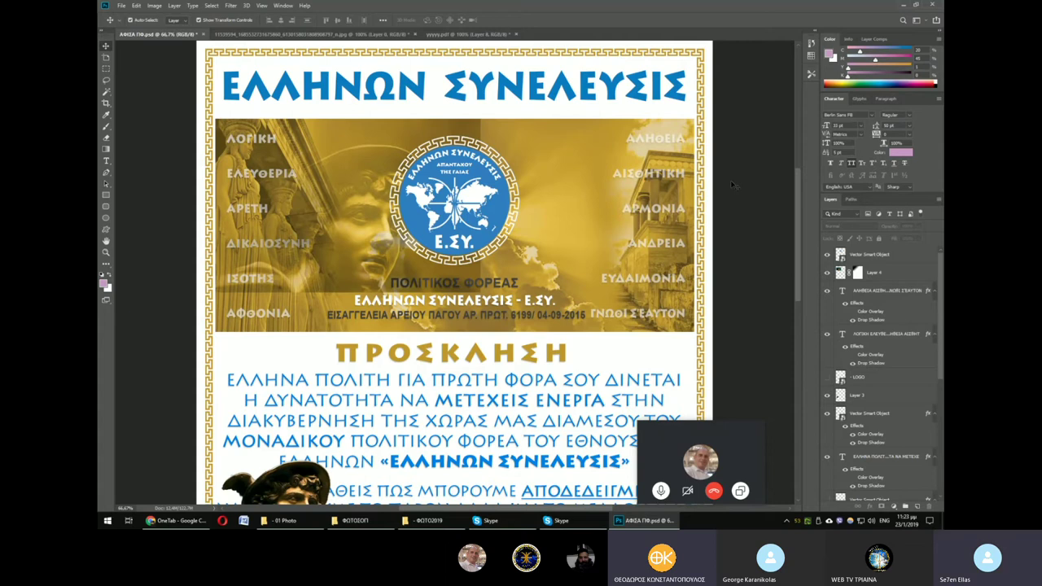
# Look through the open documents, return to the poster, and minimise Photoshop.
pyautogui.click(310, 35)
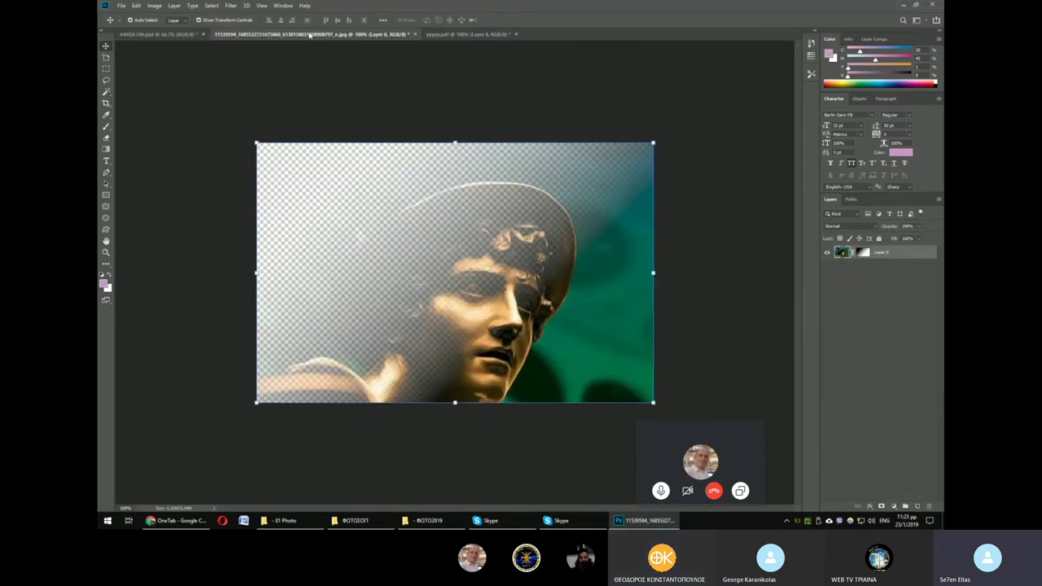
pyautogui.click(458, 36)
pyautogui.click(337, 35)
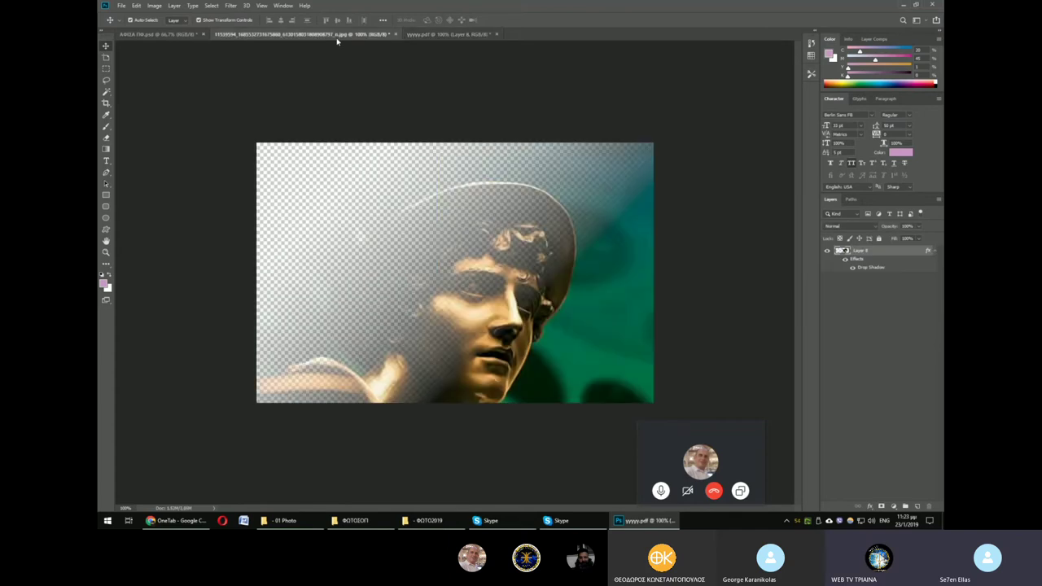
pyautogui.click(189, 36)
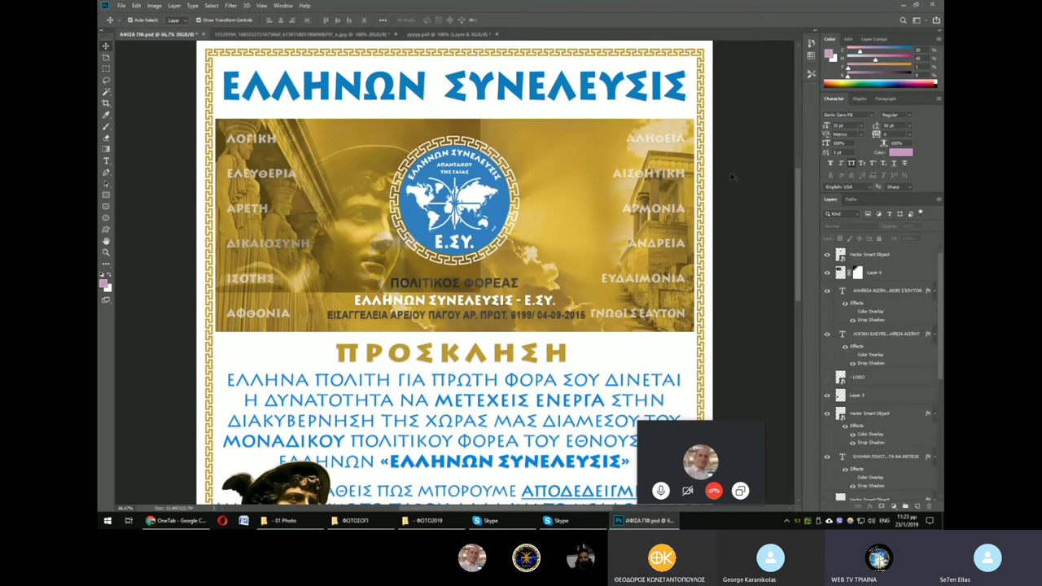
pyautogui.click(903, 6)
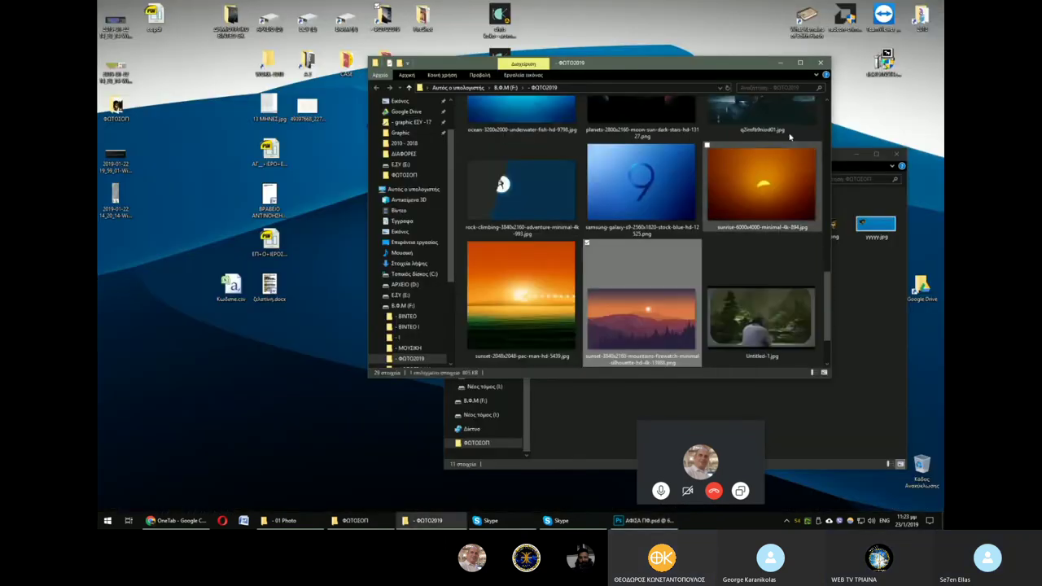
# Minimise the ΦΟΤΟ2019 window, reposition the ΦΟΤΟΣΟΠ window to review its files, and restore Photoshop.
pyautogui.click(779, 62)
pyautogui.moveTo(683, 168); pyautogui.dragTo(580, 113)
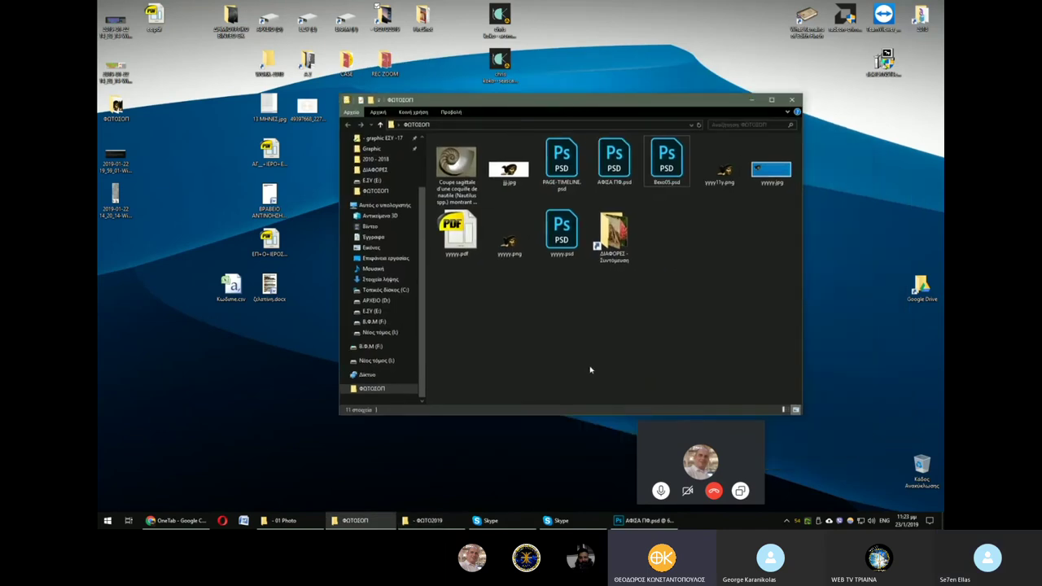
pyautogui.click(612, 243)
pyautogui.click(681, 240)
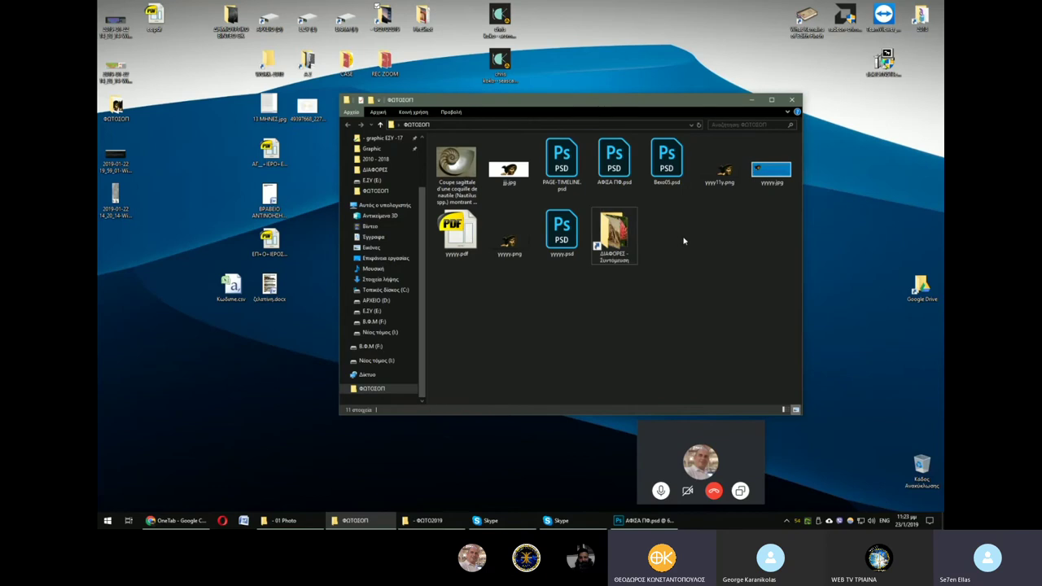
pyautogui.moveTo(535, 106); pyautogui.dragTo(524, 118)
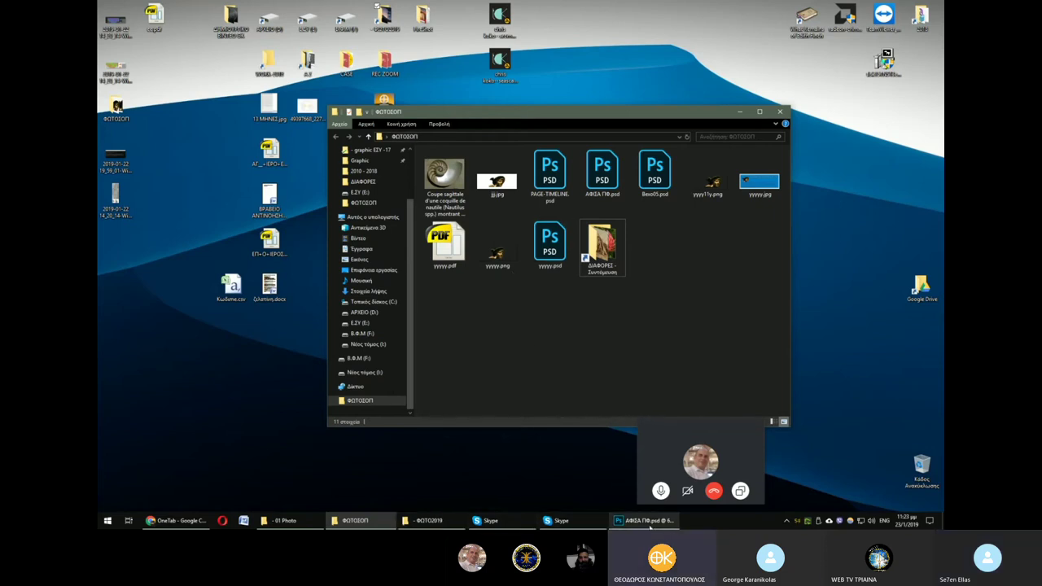
pyautogui.click(647, 520)
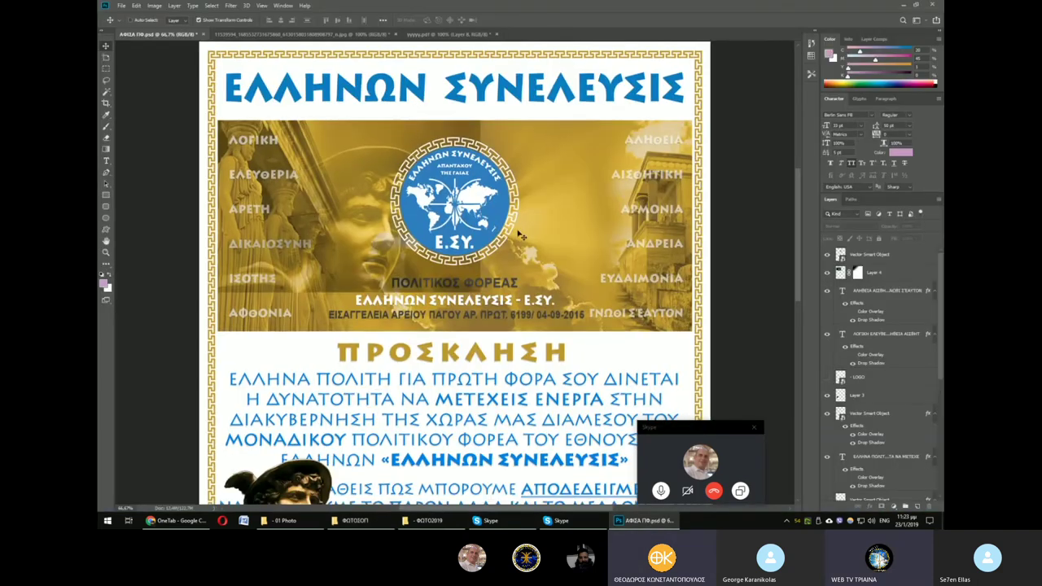
# Show the statue image, browse ΦΟΤΟ2019, and go up to drive Β.Θ.Μ (F:)'s folder list.
pyautogui.hotkey('ctrl', 'Tab')
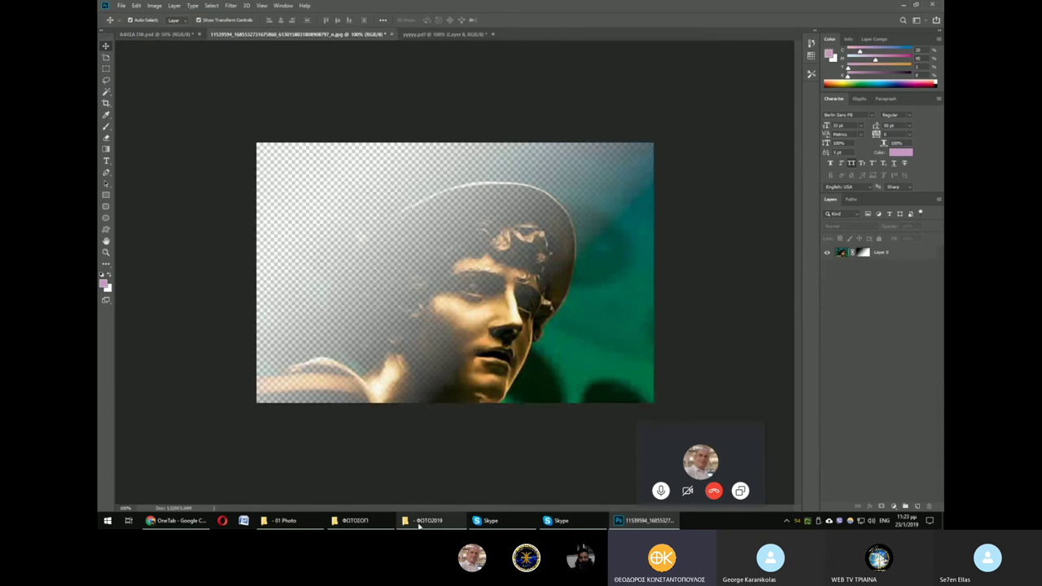
pyautogui.click(419, 526)
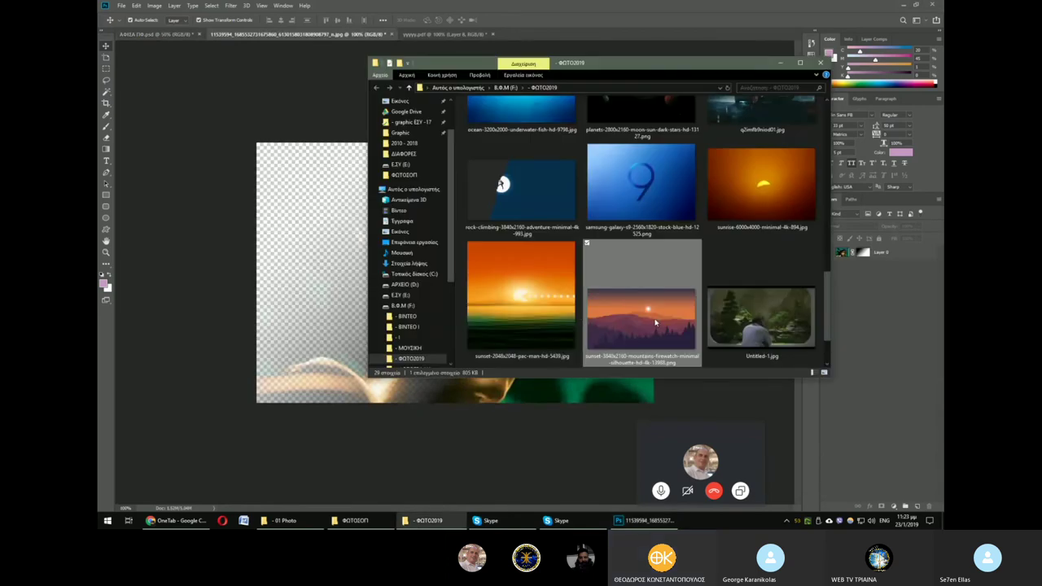
pyautogui.scroll(-1, 655, 323)
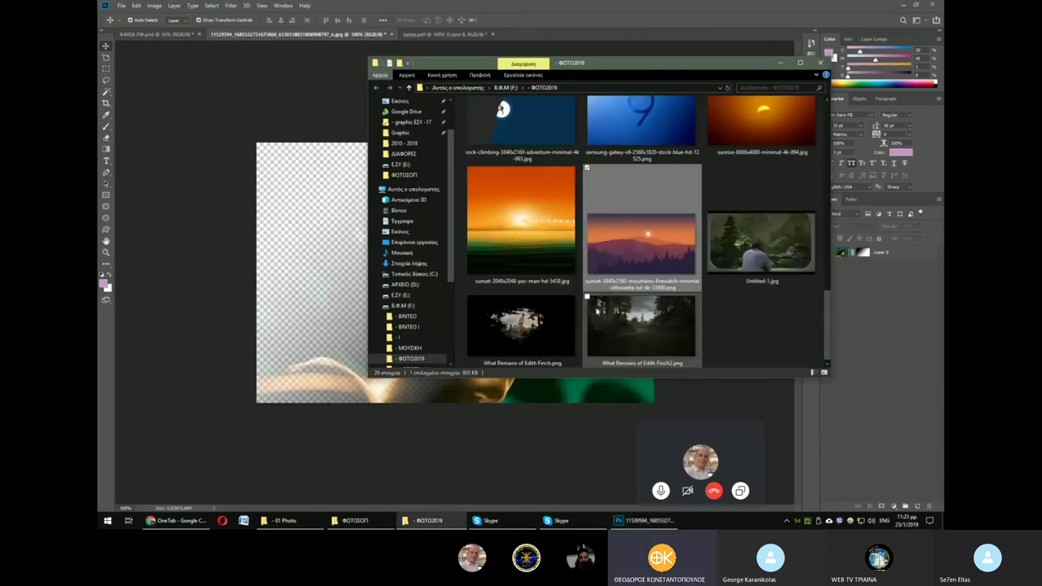
pyautogui.scroll(5, 597, 310)
pyautogui.scroll(5, 676, 236)
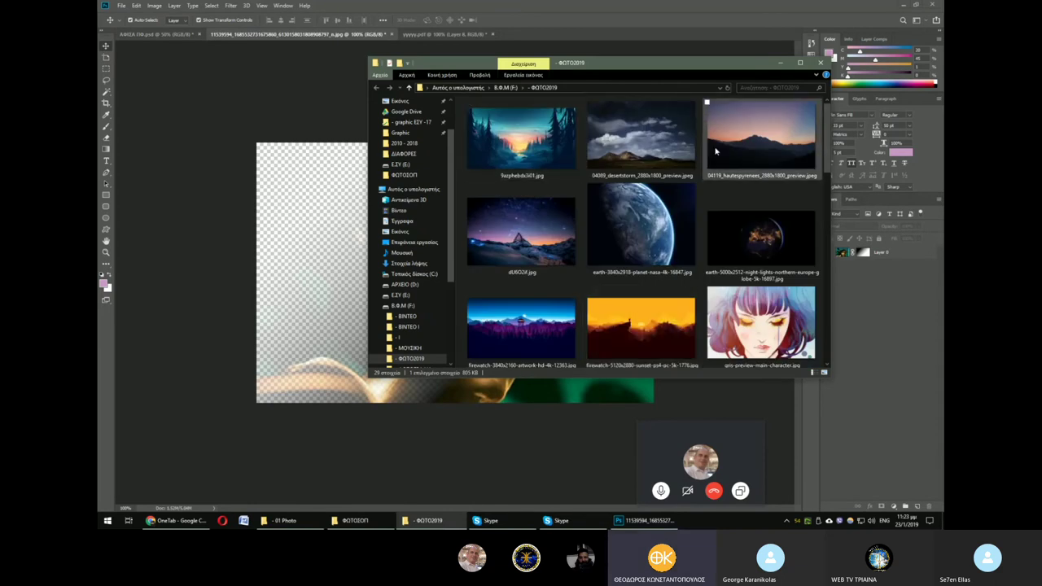
pyautogui.click(752, 151)
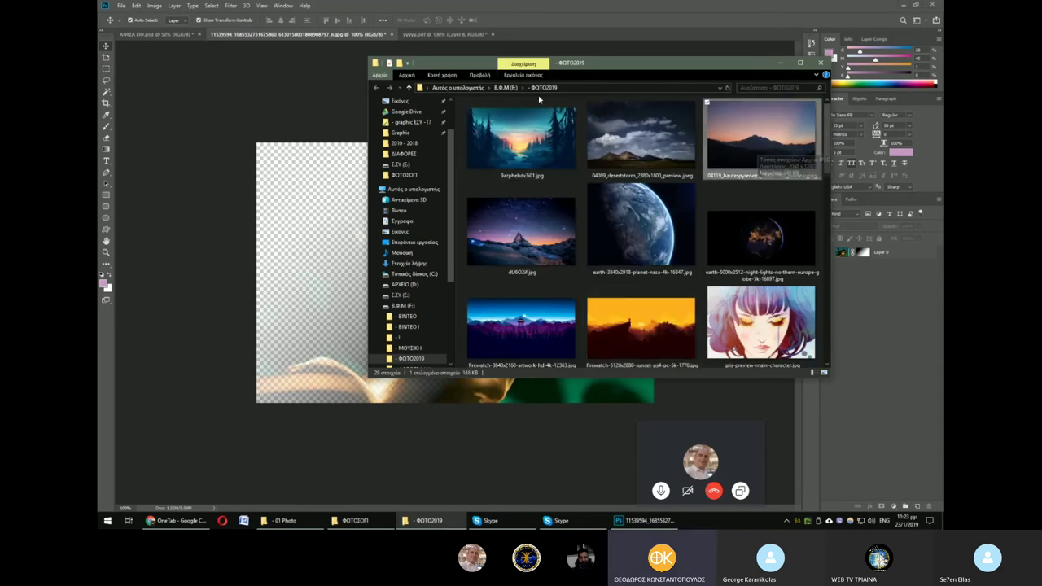
pyautogui.click(509, 88)
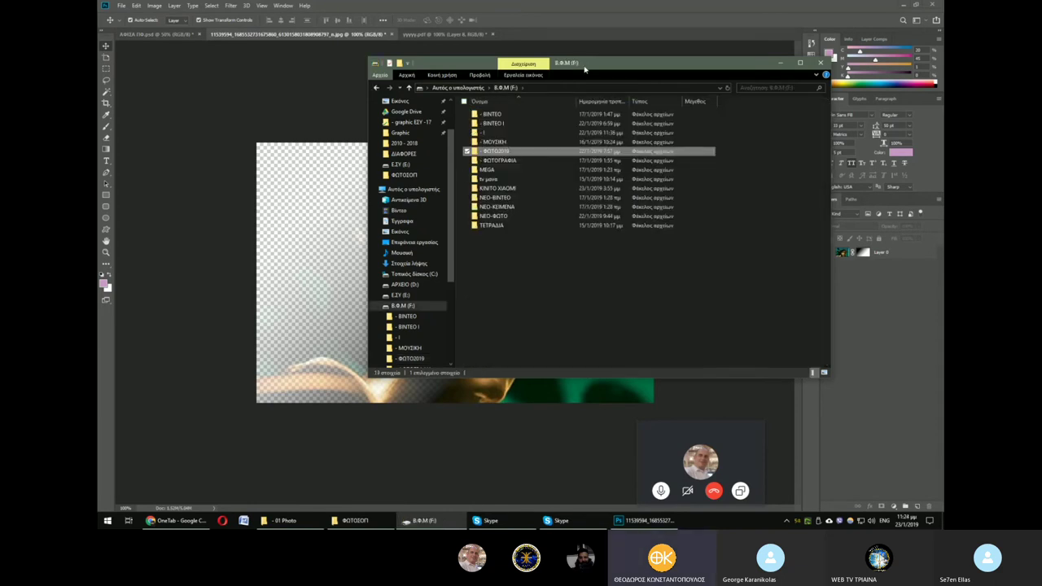
pyautogui.click(780, 63)
# Create Untitled-1 from the Print A4 preset in landscape, 297 × 210 mm at 300 ppi.
pyautogui.click(122, 6)
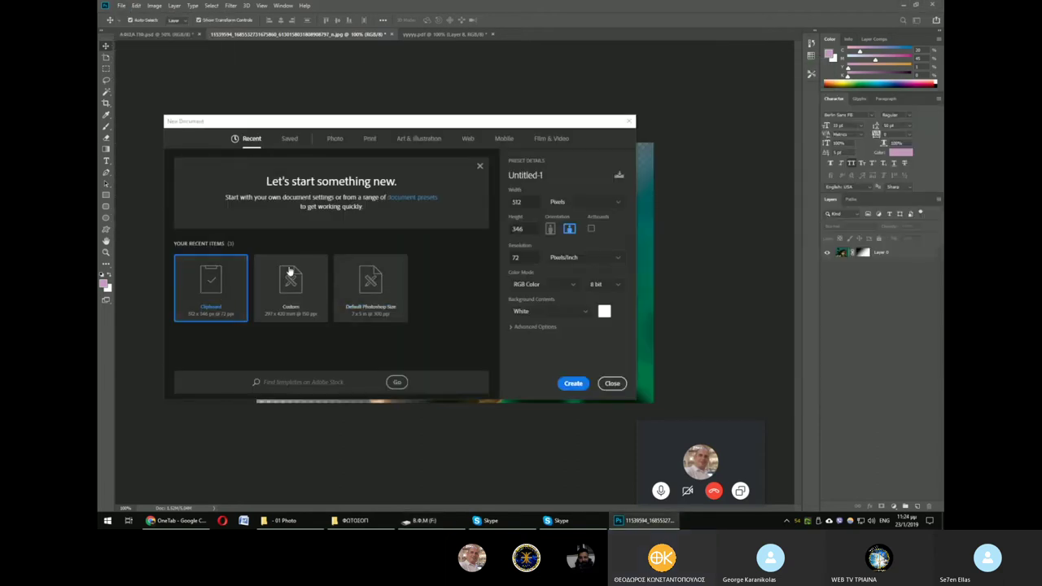
pyautogui.click(369, 140)
pyautogui.click(224, 270)
pyautogui.click(475, 188)
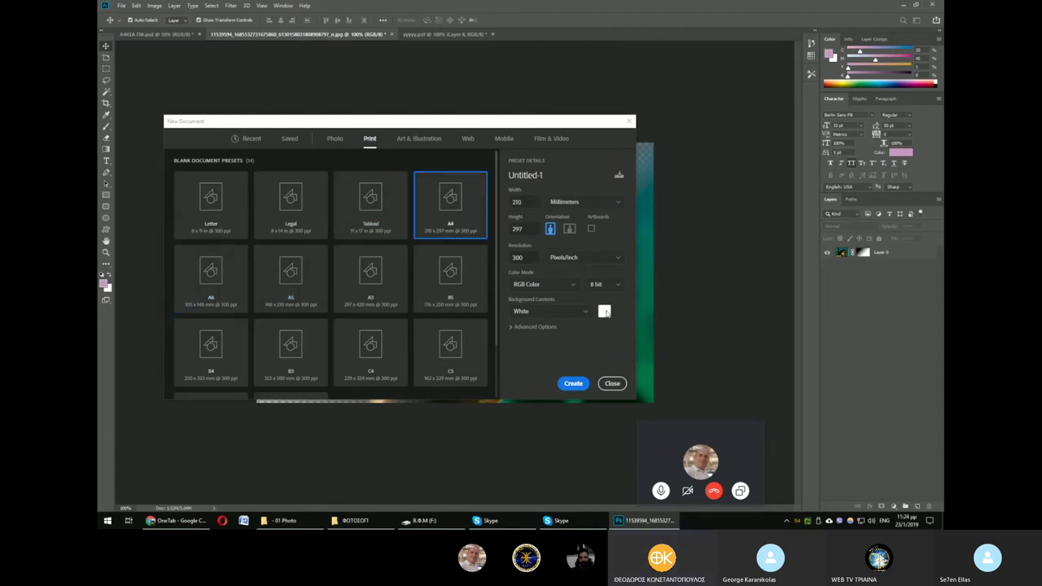
pyautogui.click(569, 229)
pyautogui.click(580, 383)
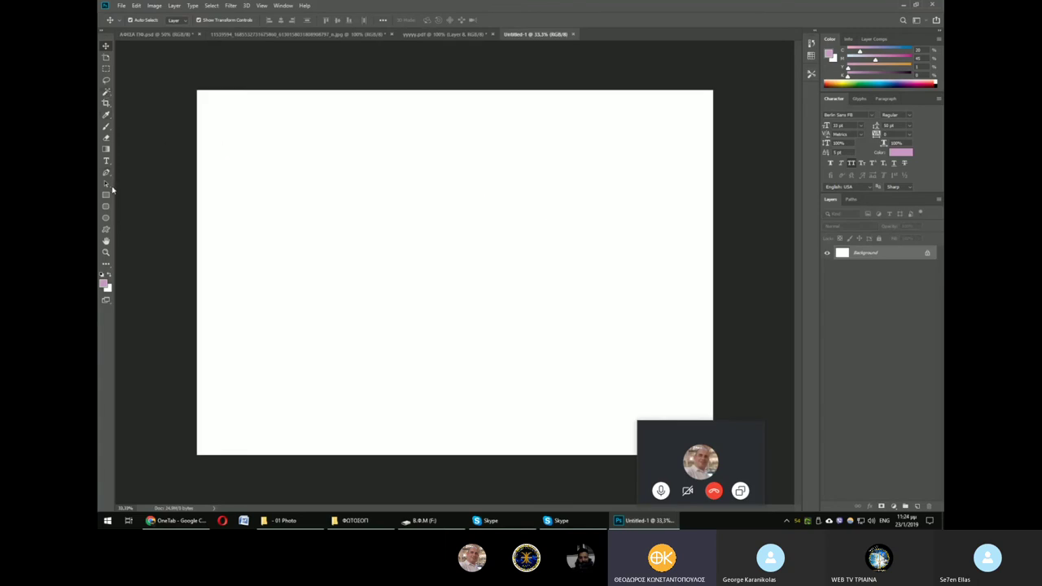
# Add a text layer containing '8' on the page.
pyautogui.click(106, 160)
pyautogui.click(458, 233)
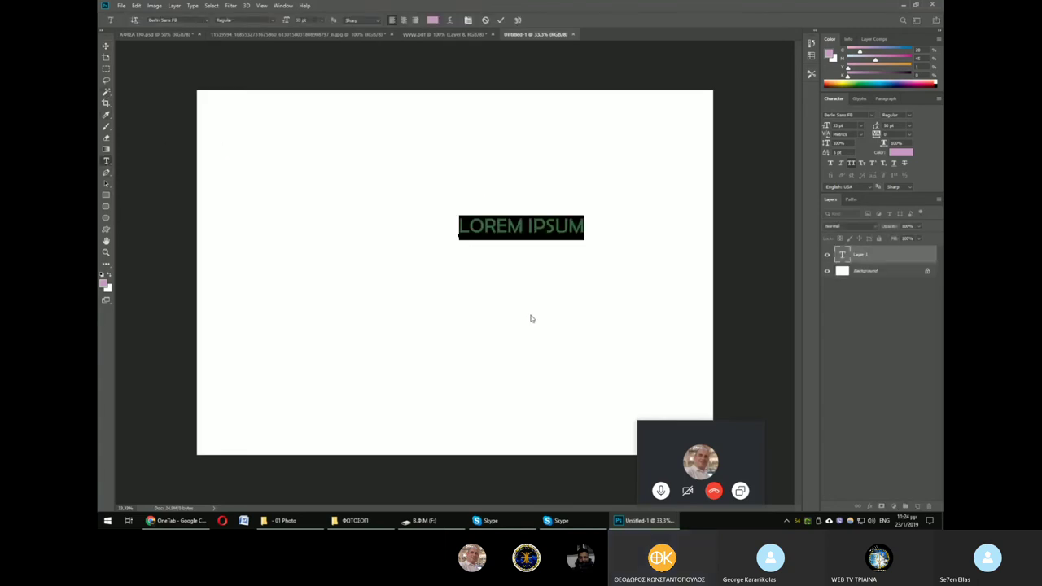
pyautogui.write('8')
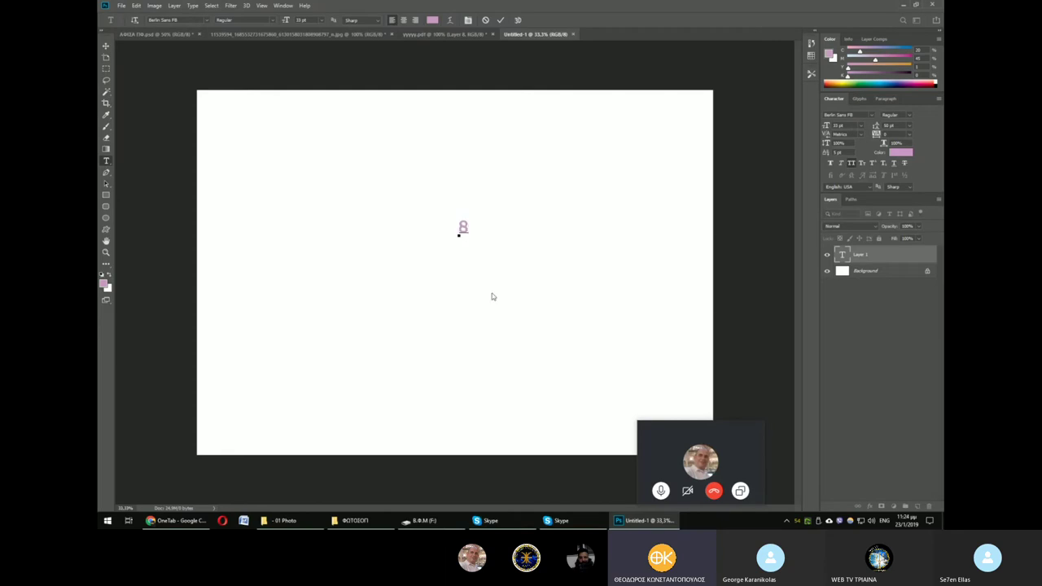
pyautogui.click(105, 46)
# Scale the 8 up considerably and move it toward the page centre.
pyautogui.hotkey('ctrl', 't')
pyautogui.moveTo(472, 238); pyautogui.dragTo(666, 416)
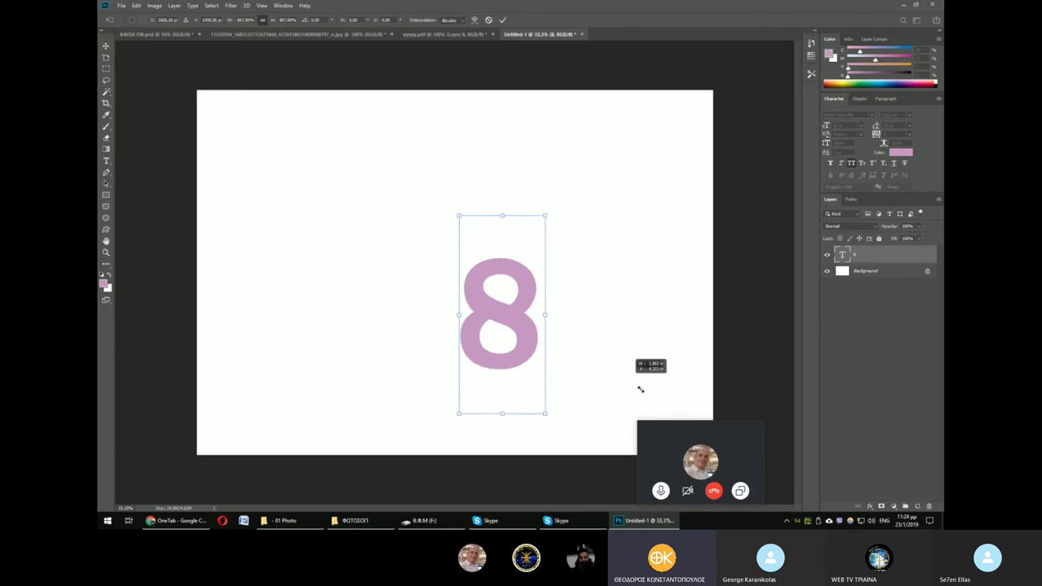
pyautogui.moveTo(530, 345); pyautogui.dragTo(457, 248)
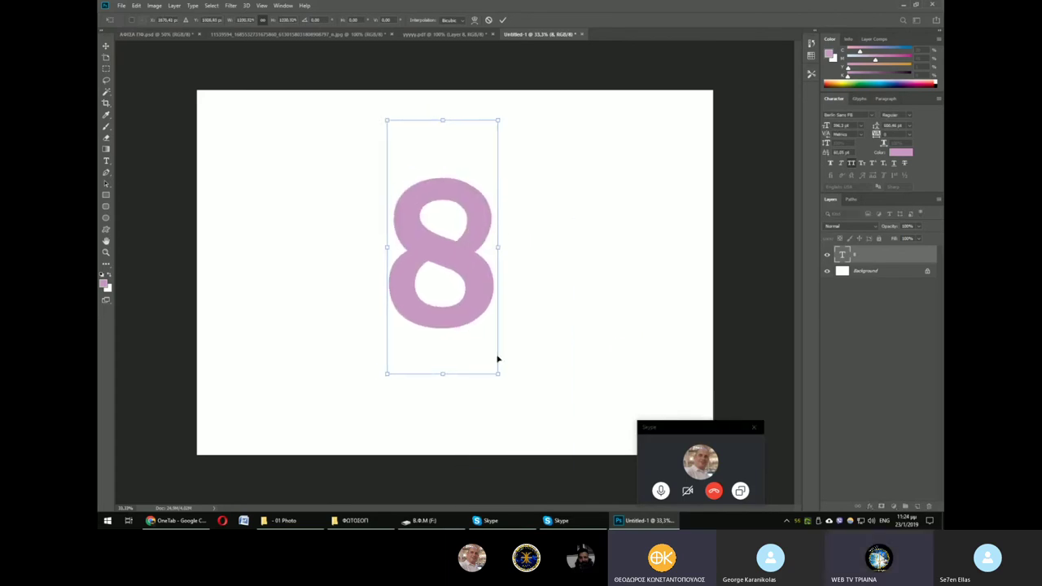
pyautogui.moveTo(499, 376); pyautogui.dragTo(539, 465)
pyautogui.moveTo(512, 345); pyautogui.dragTo(502, 303)
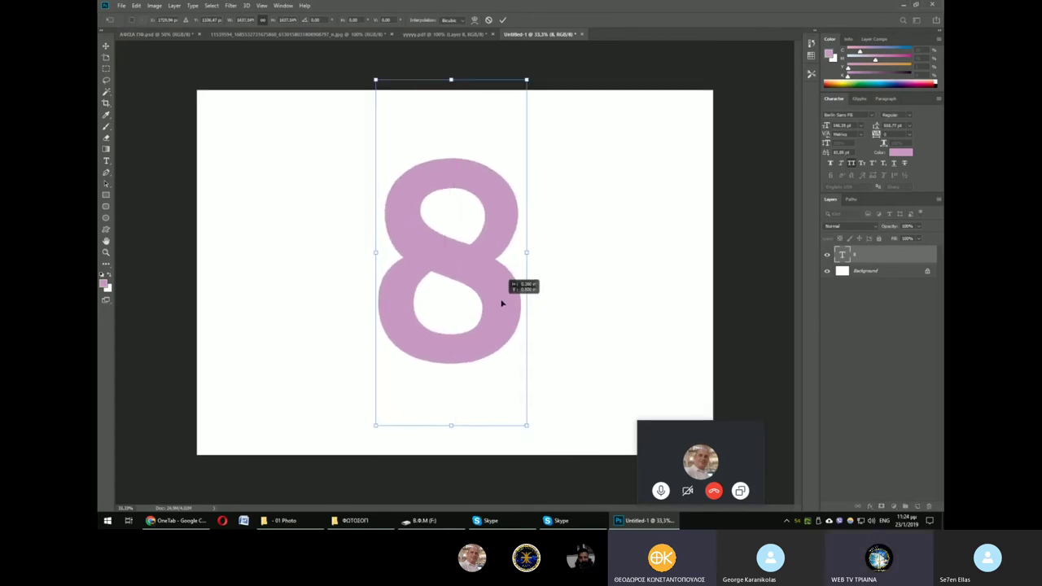
pyautogui.press('Return')
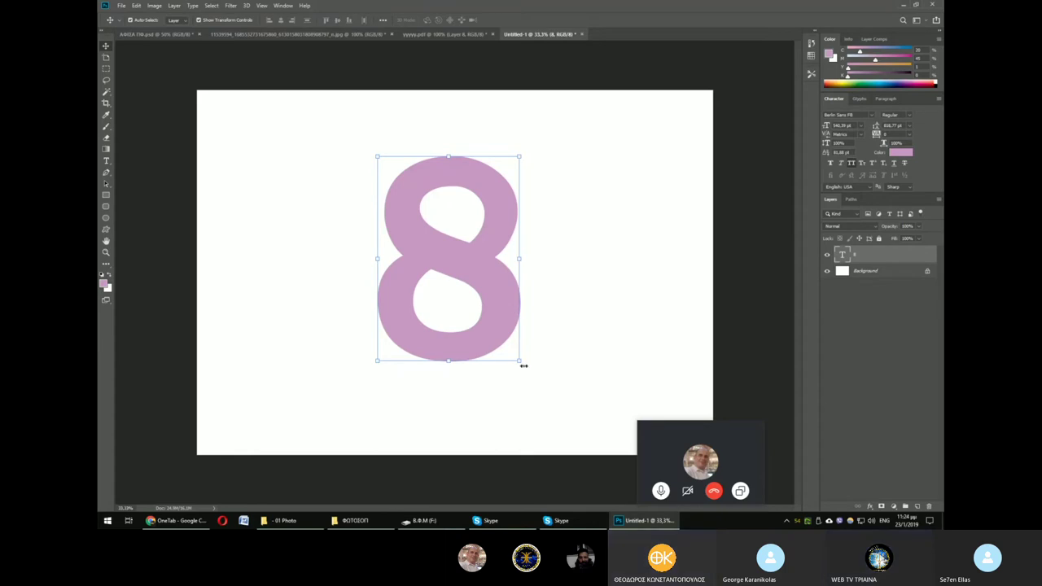
# Enlarge the 8 once more to fill most of the canvas height, then reselect it.
pyautogui.hotkey('ctrl', 't')
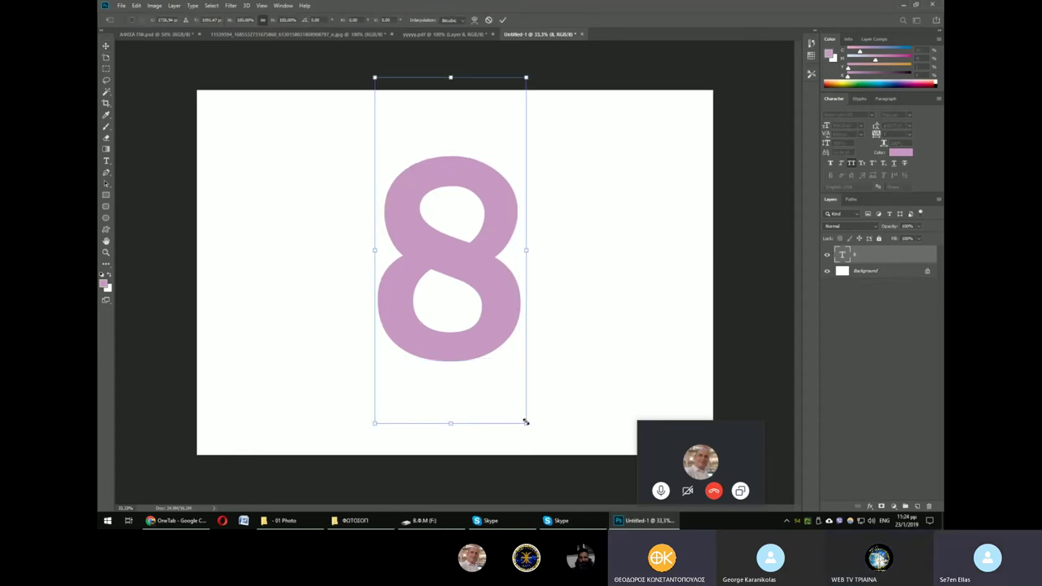
pyautogui.moveTo(526, 422); pyautogui.dragTo(546, 449)
pyautogui.press('Return')
pyautogui.click(660, 279)
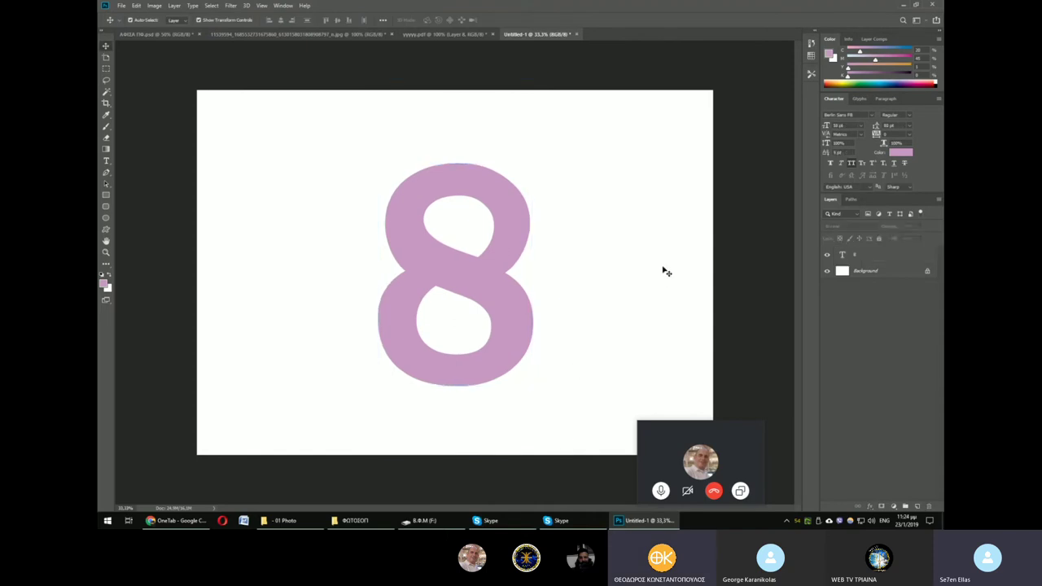
pyautogui.click(516, 286)
# Recolour the 8 to teal #1b7788 via the Character panel colour swatch.
pyautogui.click(901, 152)
pyautogui.click(660, 133)
pyautogui.click(689, 135)
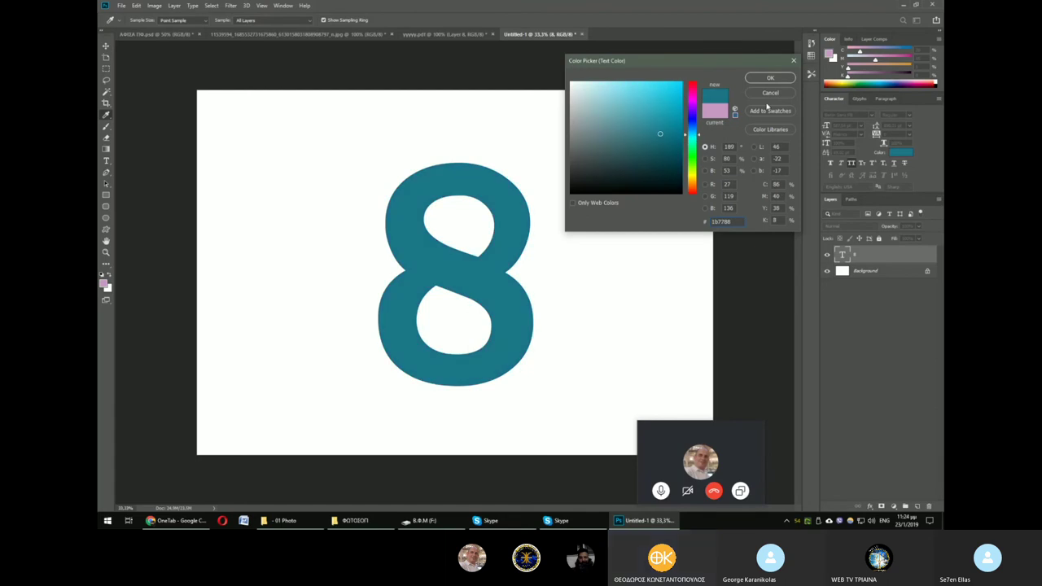
pyautogui.click(770, 77)
pyautogui.click(616, 342)
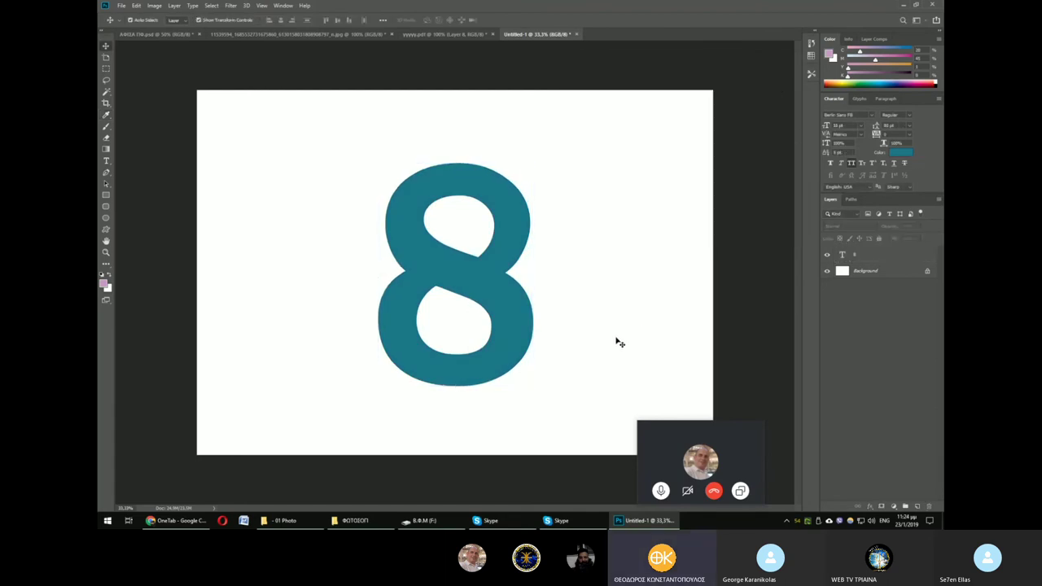
# Cycle through the yyyyy.psd, Untitled-1 and statue JPG documents.
pyautogui.click(421, 35)
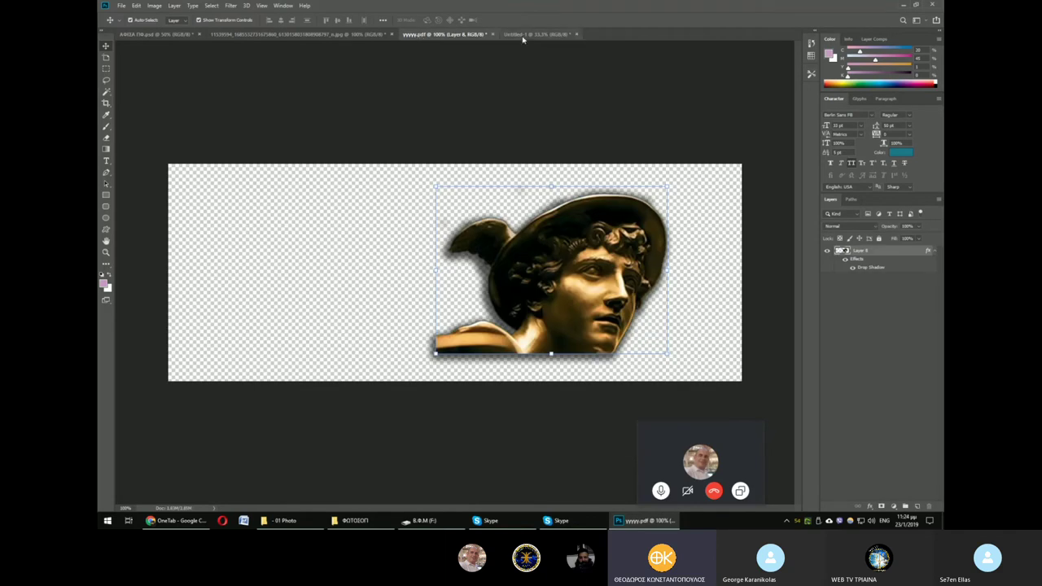
pyautogui.click(521, 35)
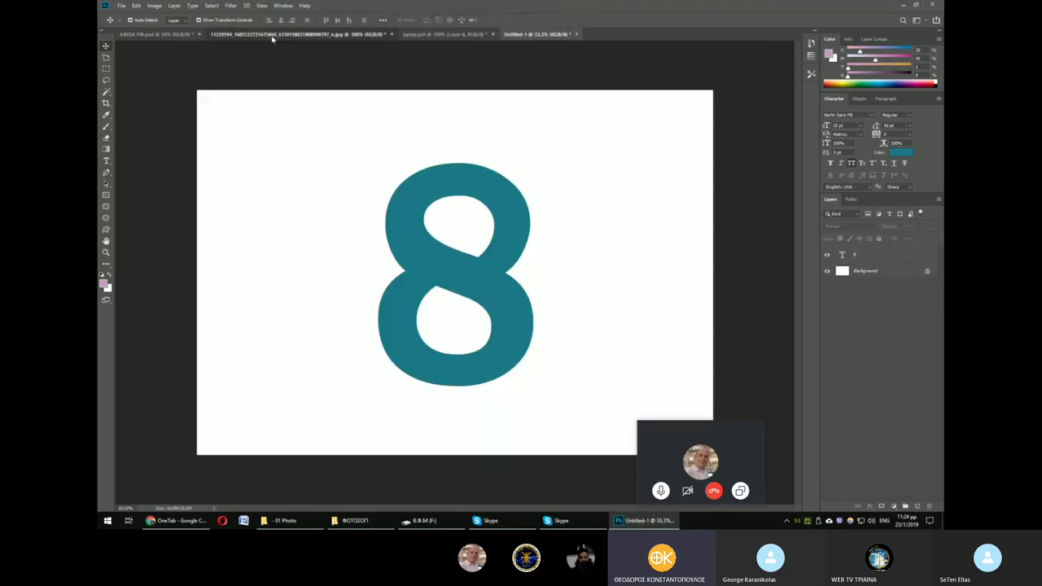
pyautogui.click(273, 36)
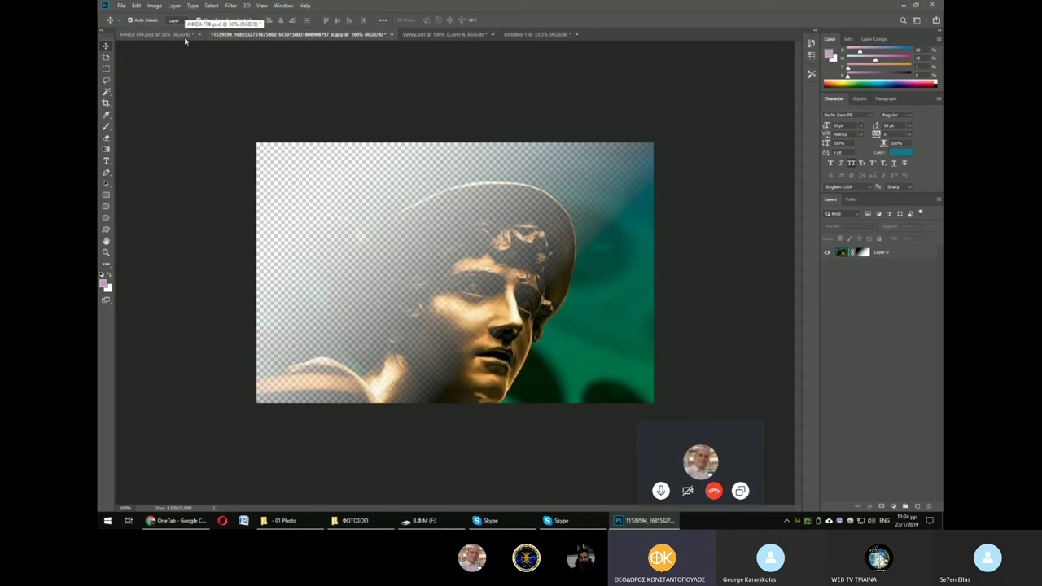
# Switch back to the Untitled-1 document showing the teal 8.
pyautogui.click(530, 34)
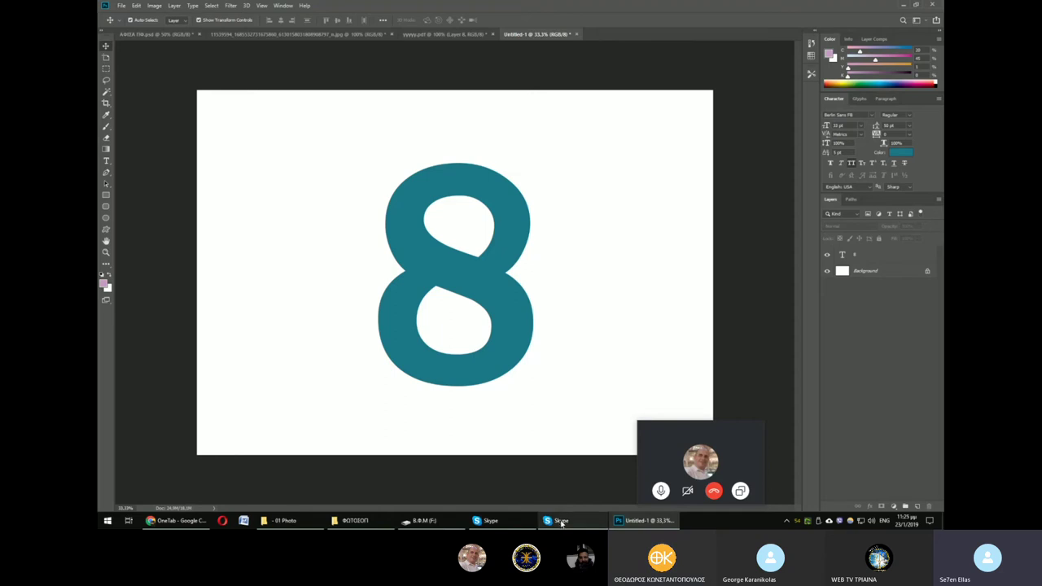
pyautogui.moveTo(354, 520)
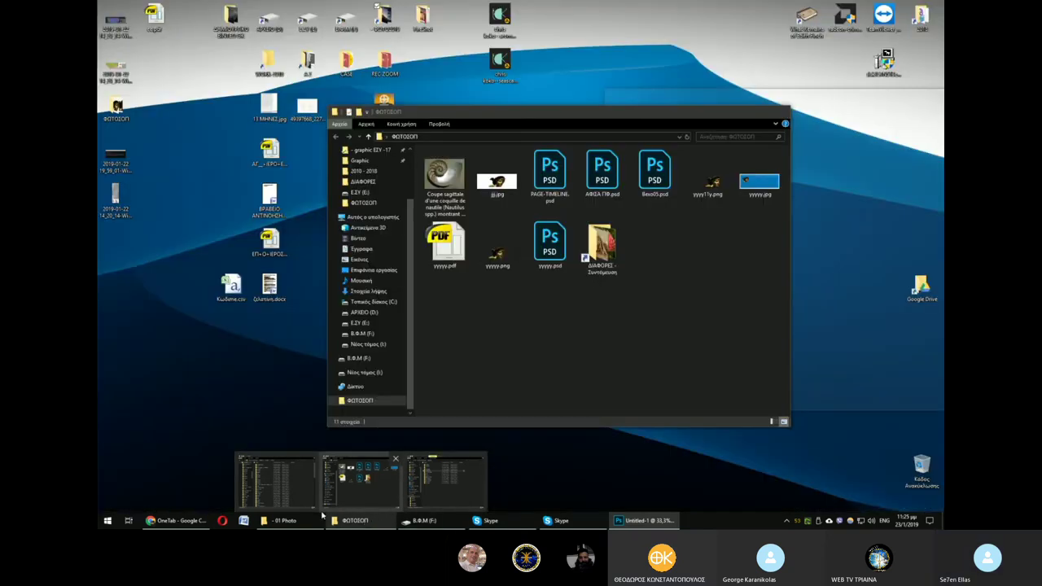
pyautogui.moveTo(444, 480)
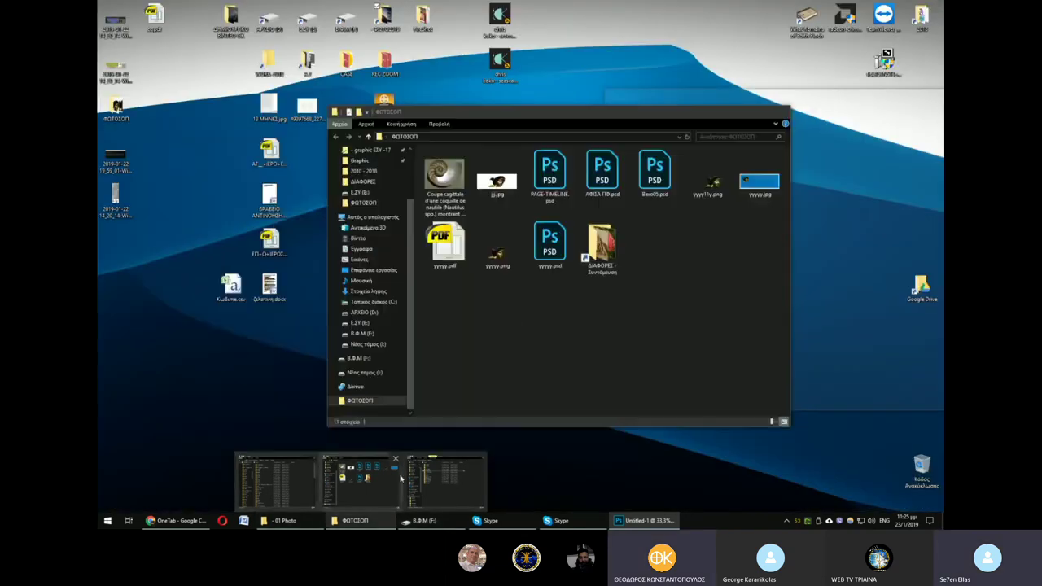
# Browse the ΔΙΑΦΟΡΕΣ folder and drag the Red Admiral butterfly photo onto the Untitled-1 canvas.
pyautogui.click(416, 478)
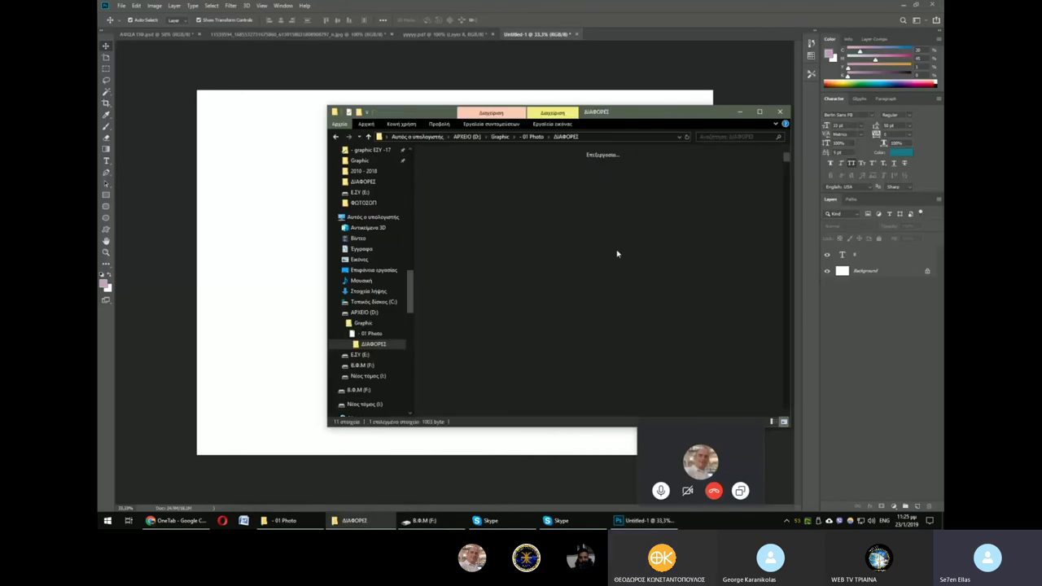
pyautogui.moveTo(616, 113); pyautogui.dragTo(733, 84)
pyautogui.click(818, 289)
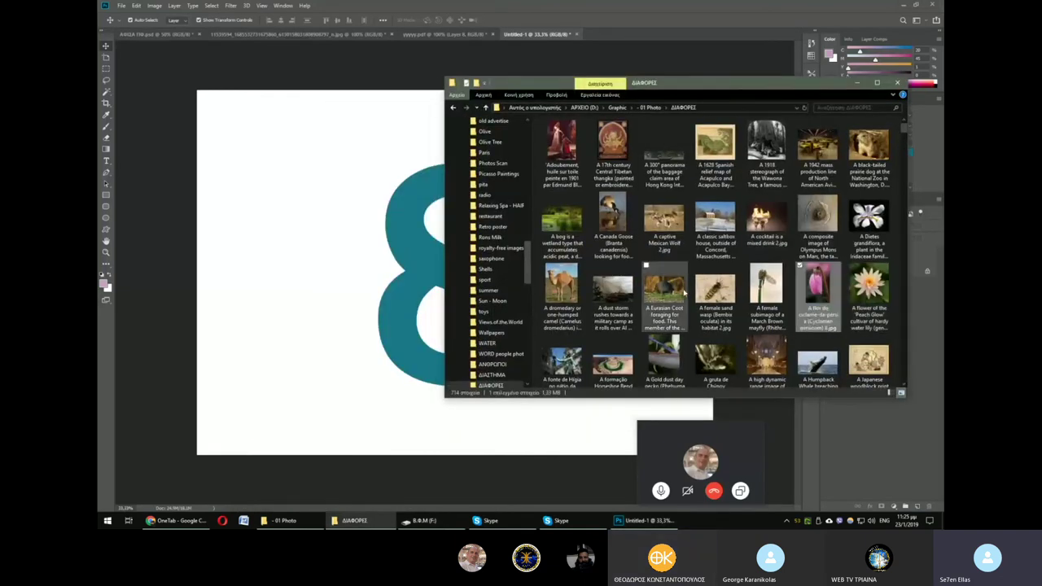
pyautogui.click(682, 293)
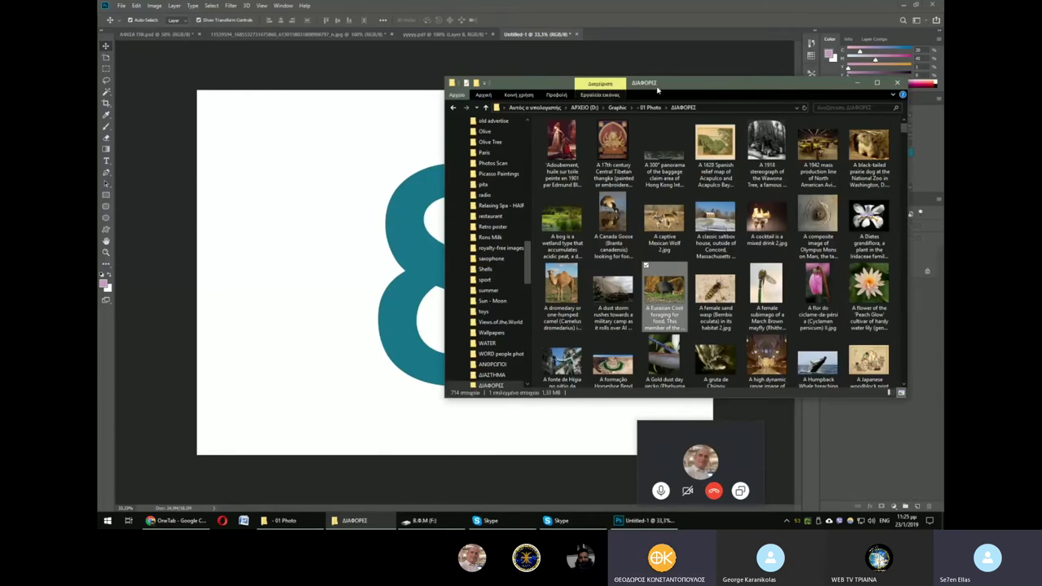
pyautogui.moveTo(657, 90); pyautogui.dragTo(653, 25)
pyautogui.click(763, 297)
pyautogui.scroll(-2, 765, 277)
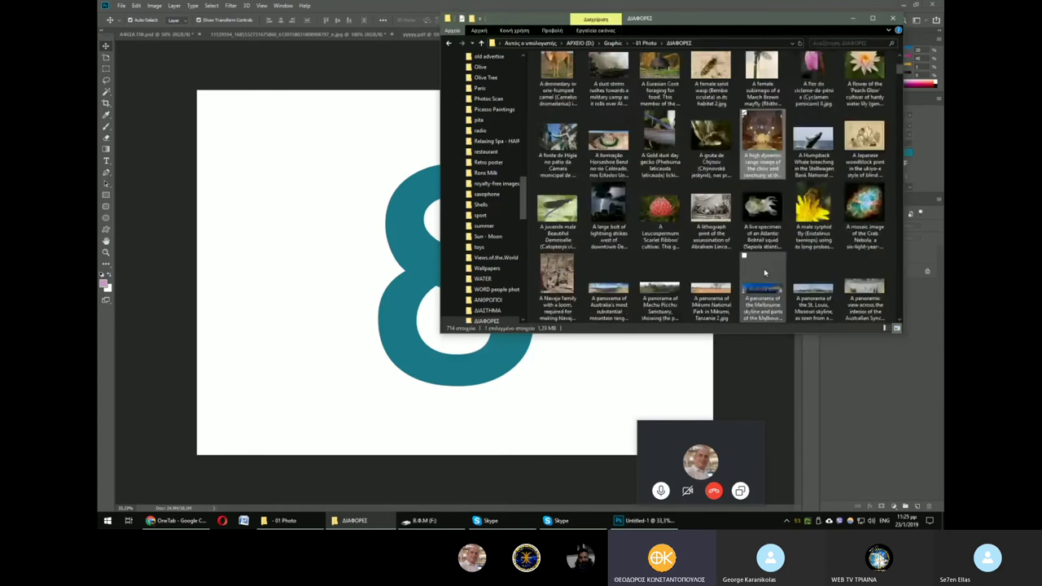
pyautogui.scroll(-2, 764, 273)
pyautogui.click(557, 213)
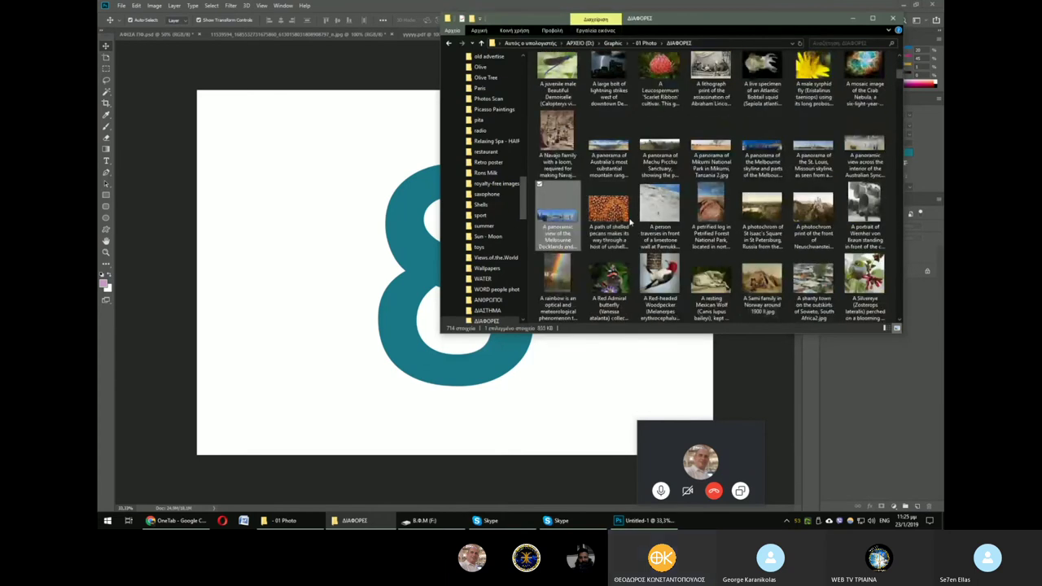
pyautogui.moveTo(608, 281)
pyautogui.mouseDown()
pyautogui.moveTo(557, 376)
pyautogui.moveTo(572, 380)
pyautogui.mouseUp()
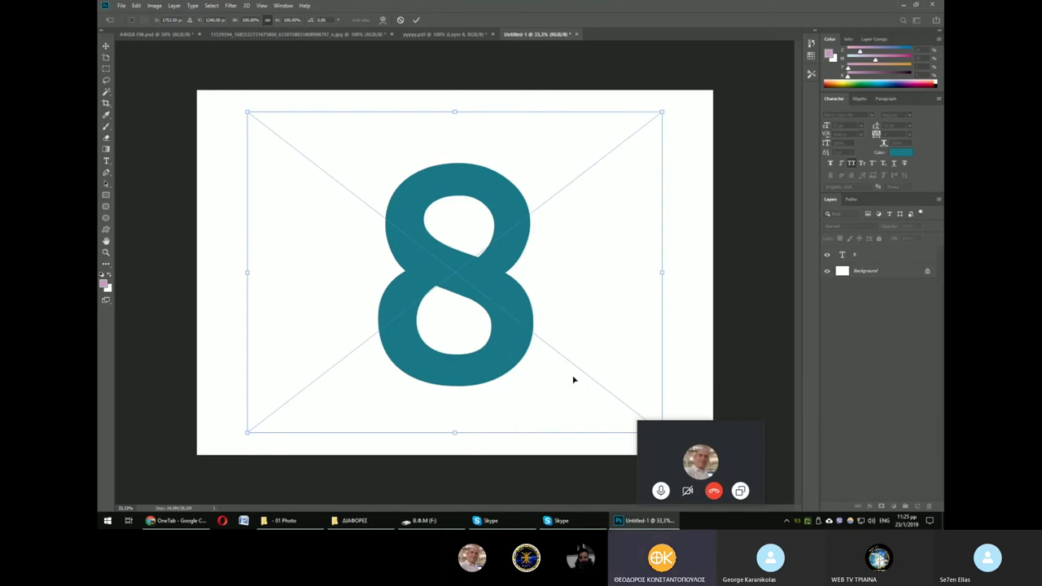
# Commit the placed butterfly photo and nudge the 8 slightly up-left beneath it.
pyautogui.press('Return')
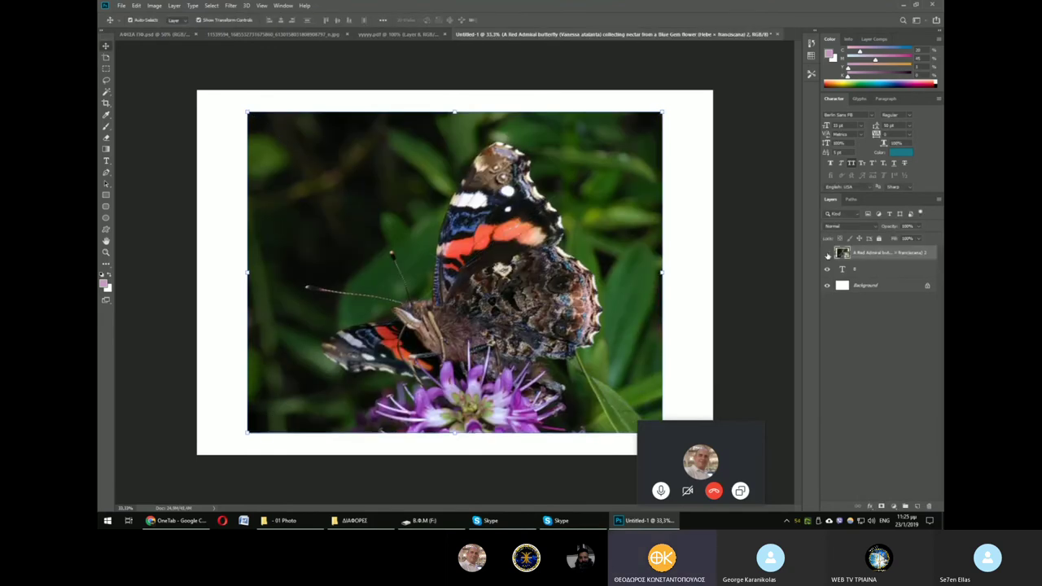
pyautogui.click(828, 254)
pyautogui.moveTo(735, 430); pyautogui.dragTo(758, 429)
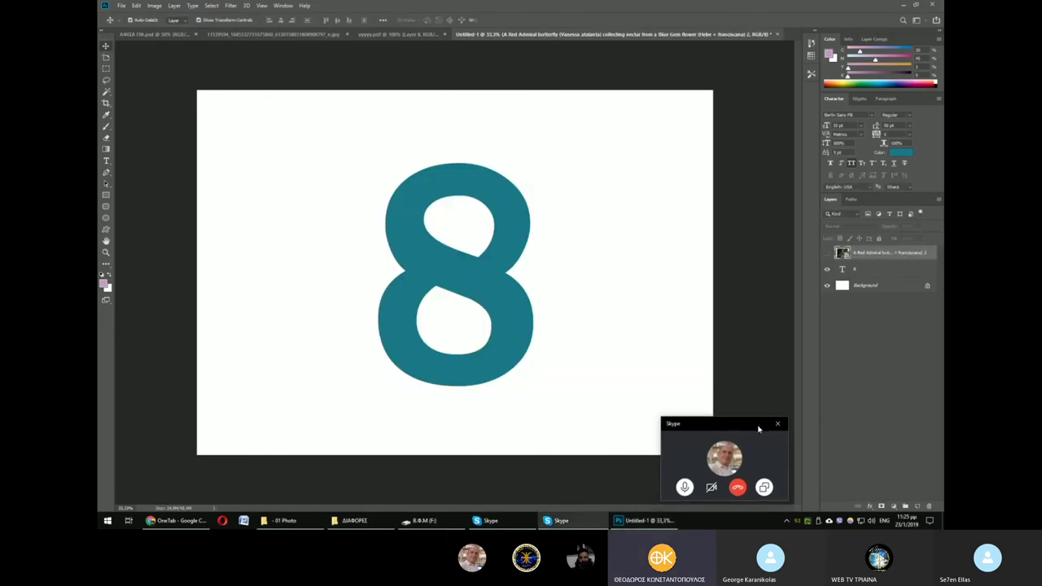
pyautogui.moveTo(509, 299)
pyautogui.mouseDown()
pyautogui.moveTo(501, 287)
pyautogui.moveTo(505, 295)
pyautogui.mouseUp()
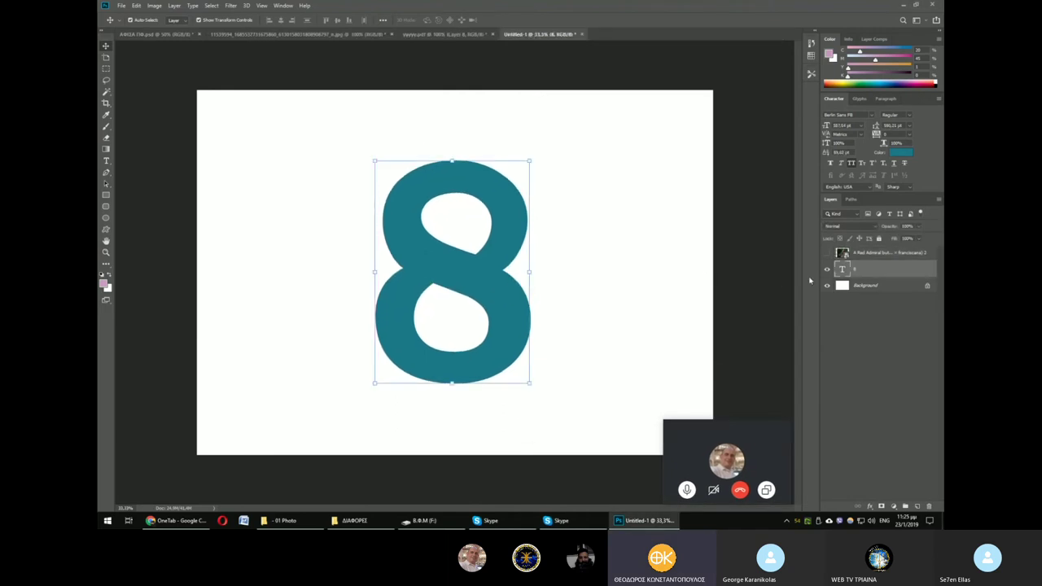
pyautogui.click(826, 253)
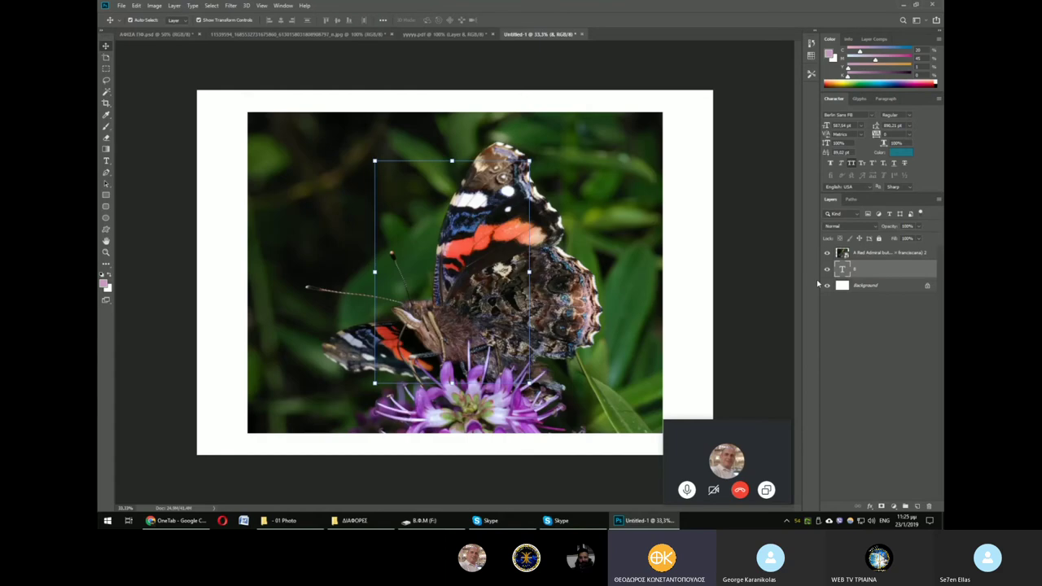
pyautogui.click(879, 254)
# Scale the butterfly photo down over the 8 at the page centre.
pyautogui.hotkey('ctrl', 't')
pyautogui.moveTo(663, 113)
pyautogui.mouseDown()
pyautogui.moveTo(631, 152)
pyautogui.moveTo(603, 159)
pyautogui.mouseUp()
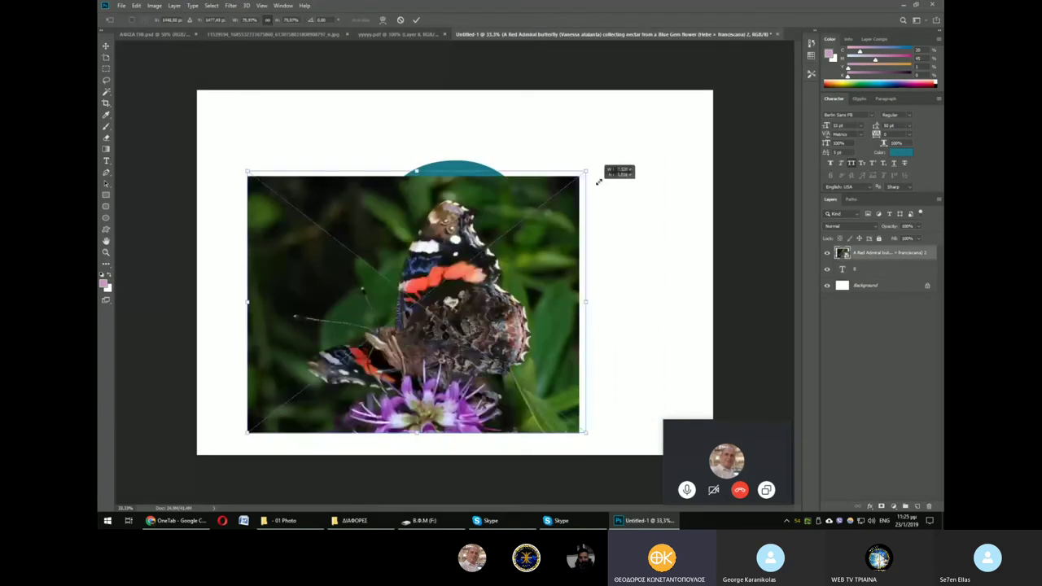
pyautogui.moveTo(248, 432)
pyautogui.mouseDown()
pyautogui.moveTo(346, 364)
pyautogui.moveTo(306, 388)
pyautogui.mouseUp()
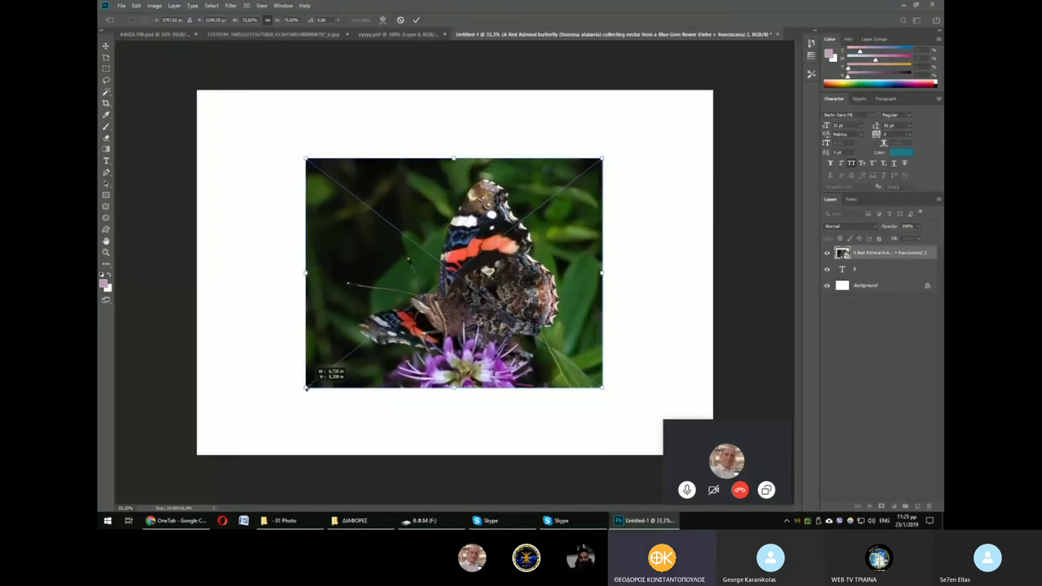
pyautogui.press('Return')
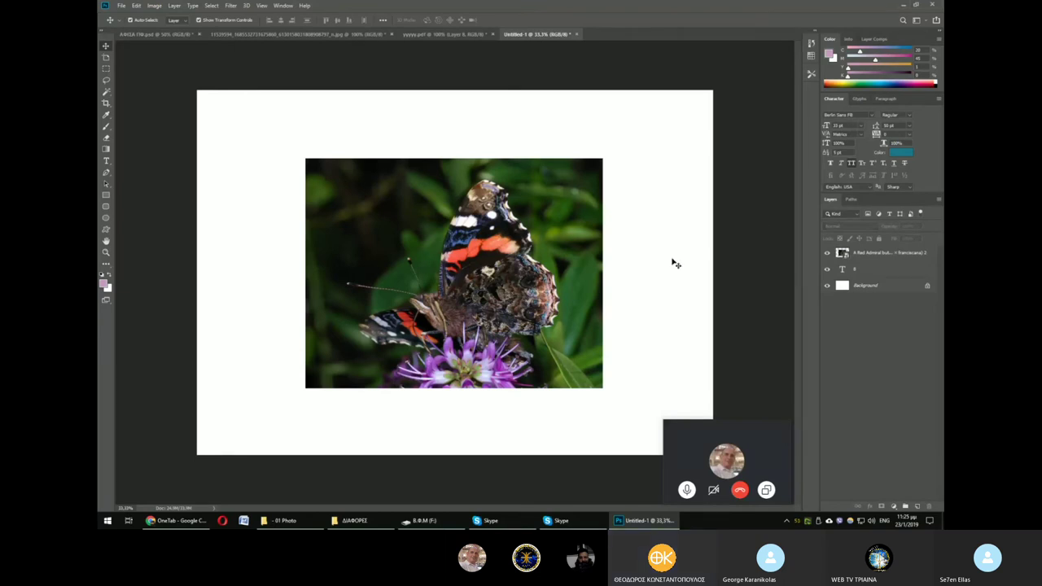
# Load the 8 text layer's shape as a selection.
pyautogui.click(854, 271)
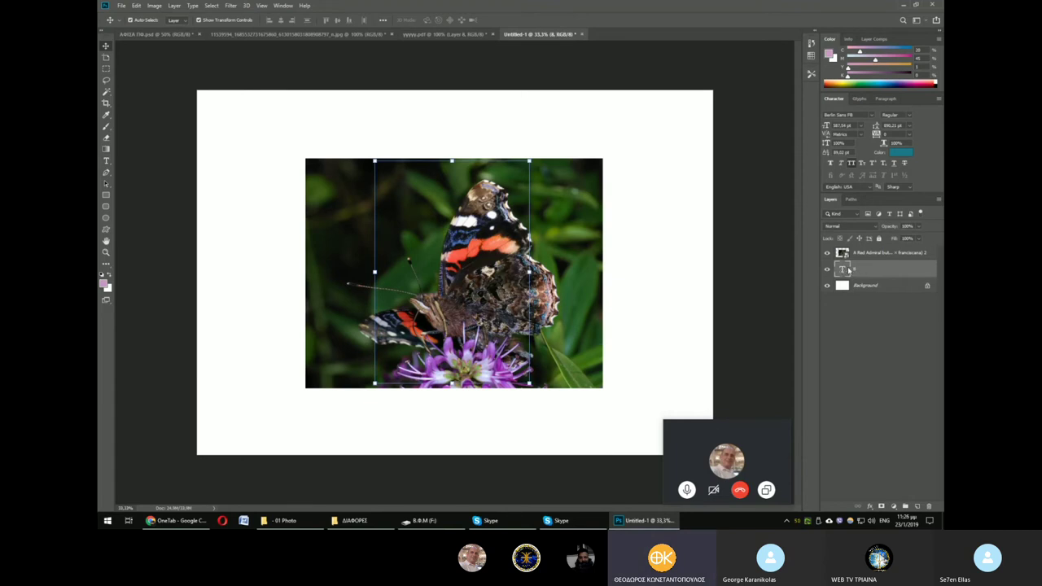
pyautogui.rightClick(849, 269)
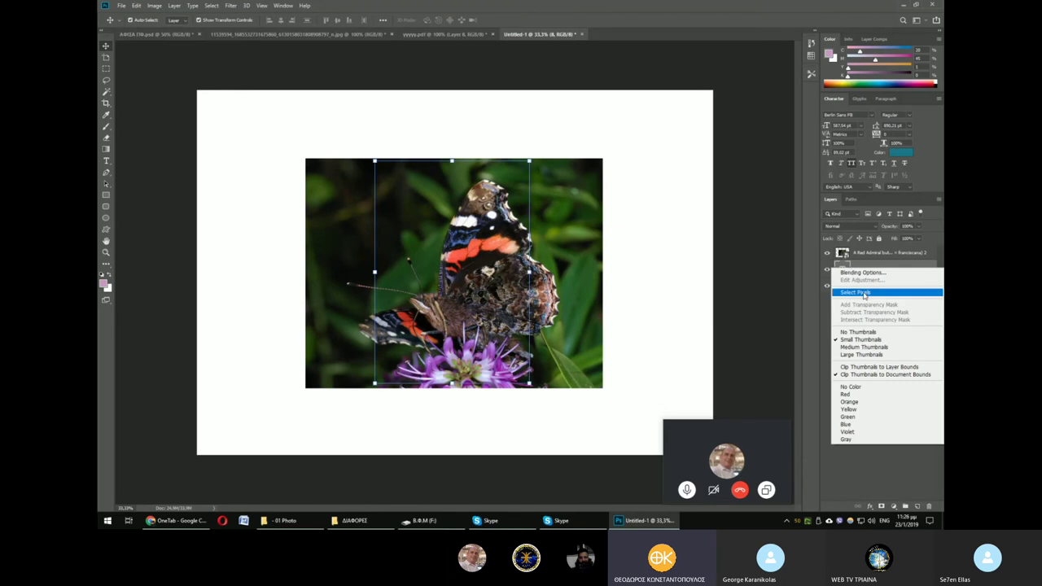
pyautogui.click(864, 293)
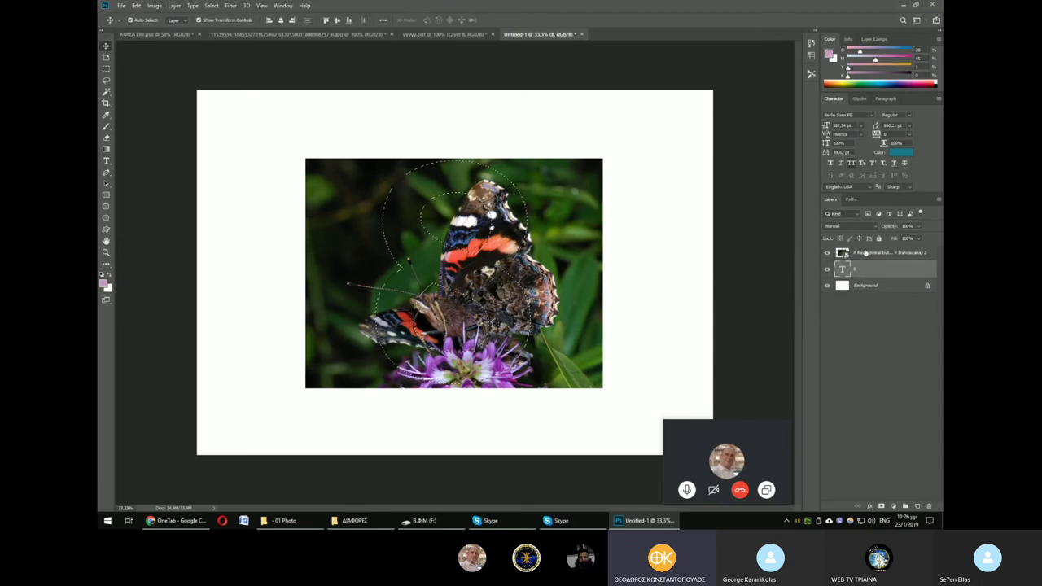
# Rasterize the butterfly photo layer, then reselect it after checking the text layer.
pyautogui.click(866, 253)
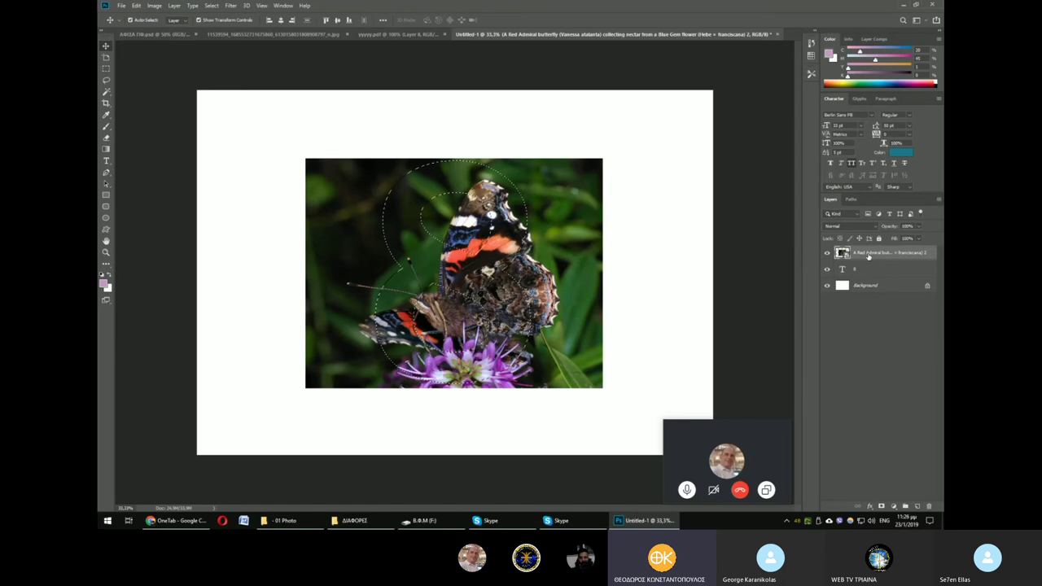
pyautogui.rightClick(867, 254)
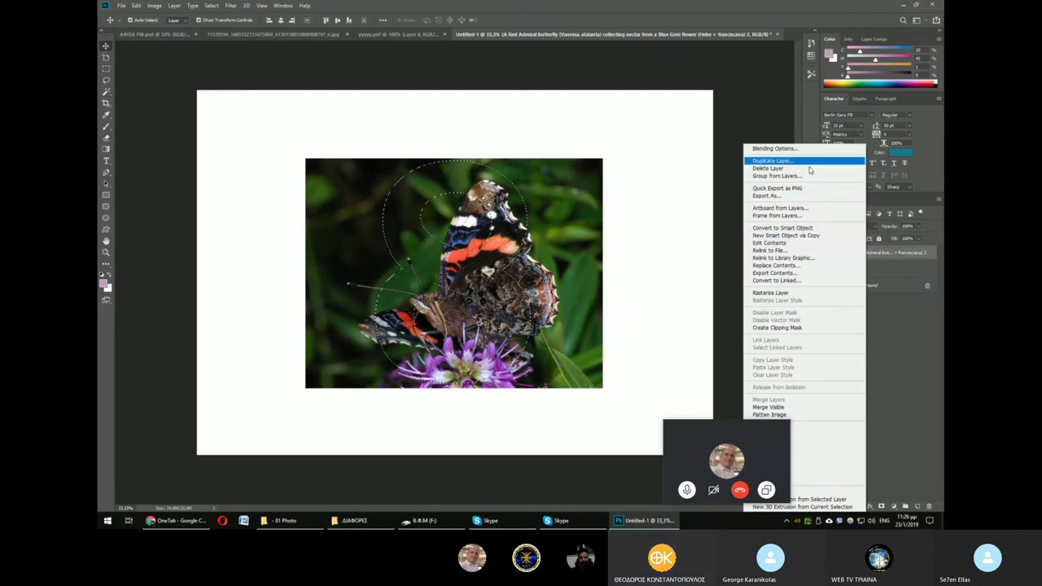
pyautogui.click(798, 293)
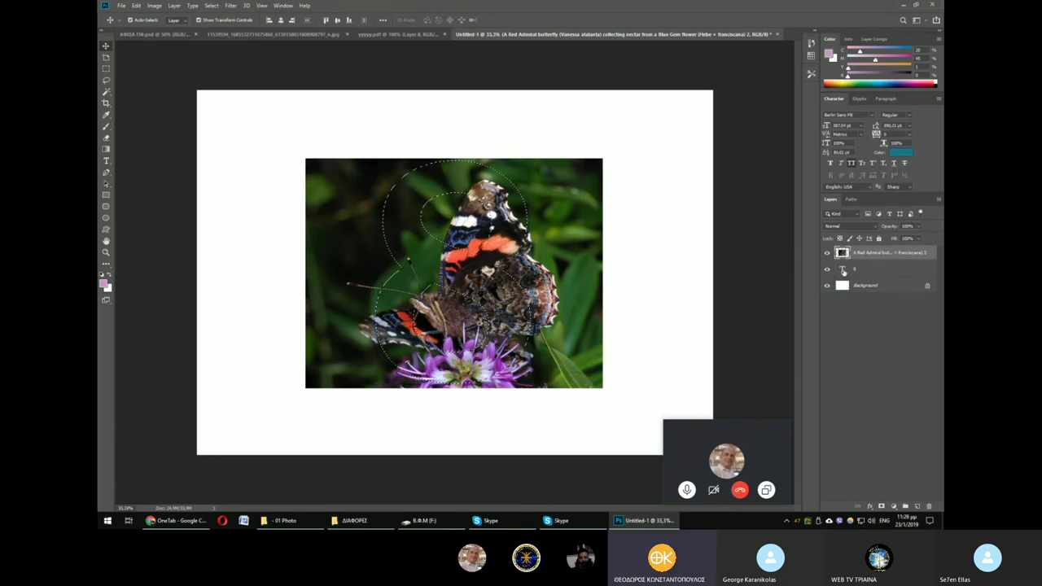
pyautogui.click(843, 270)
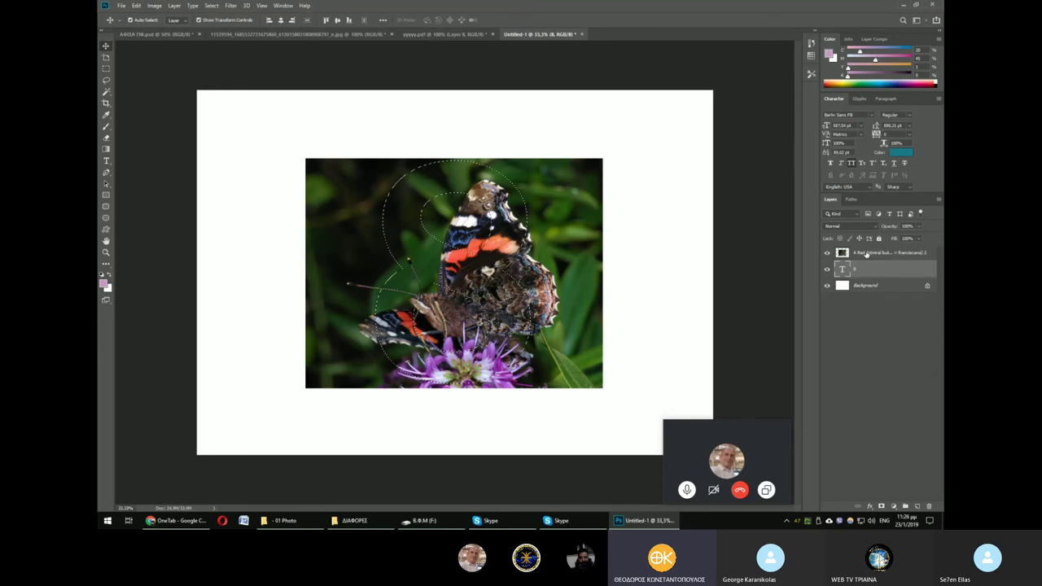
pyautogui.click(865, 253)
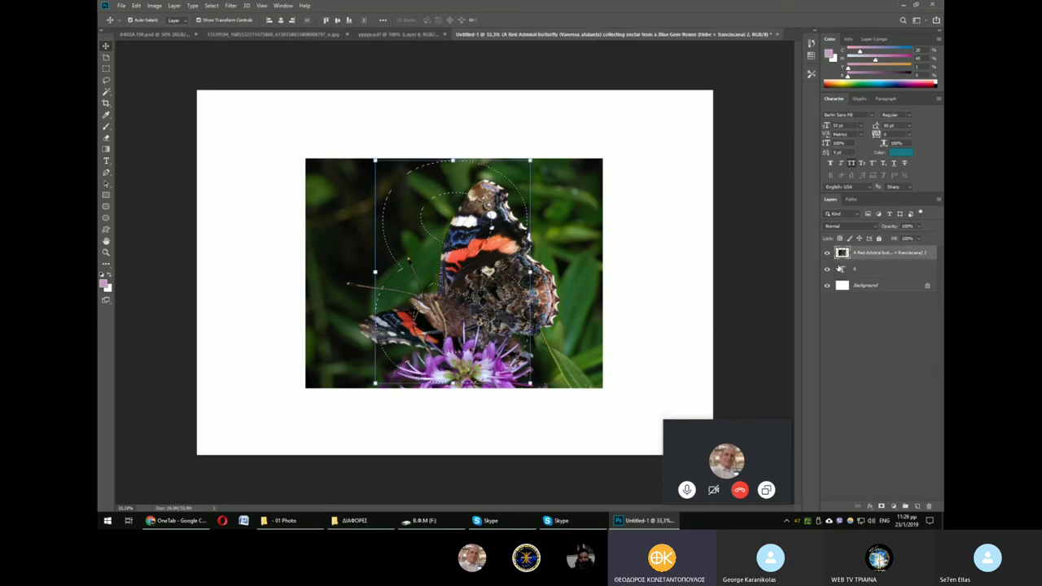
# Invert the selection around the 8 and delete the butterfly photo outside it.
pyautogui.click(209, 6)
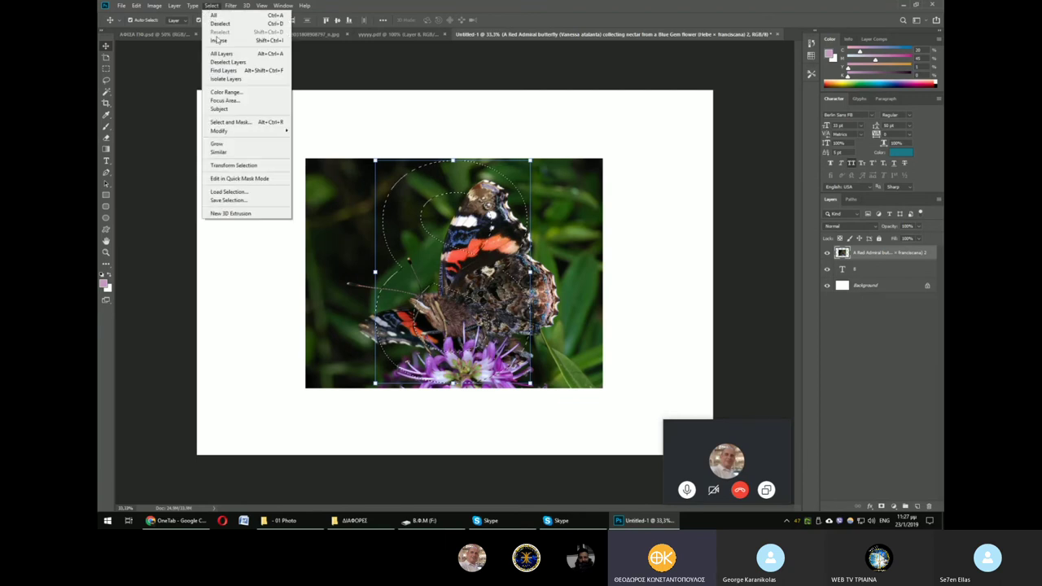
pyautogui.click(217, 41)
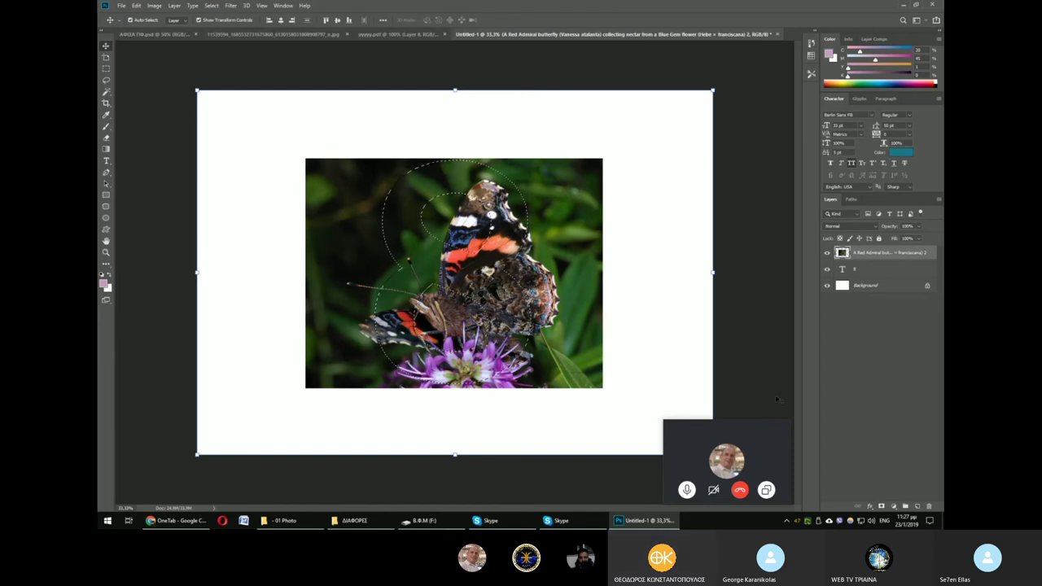
pyautogui.moveTo(761, 431); pyautogui.dragTo(794, 449)
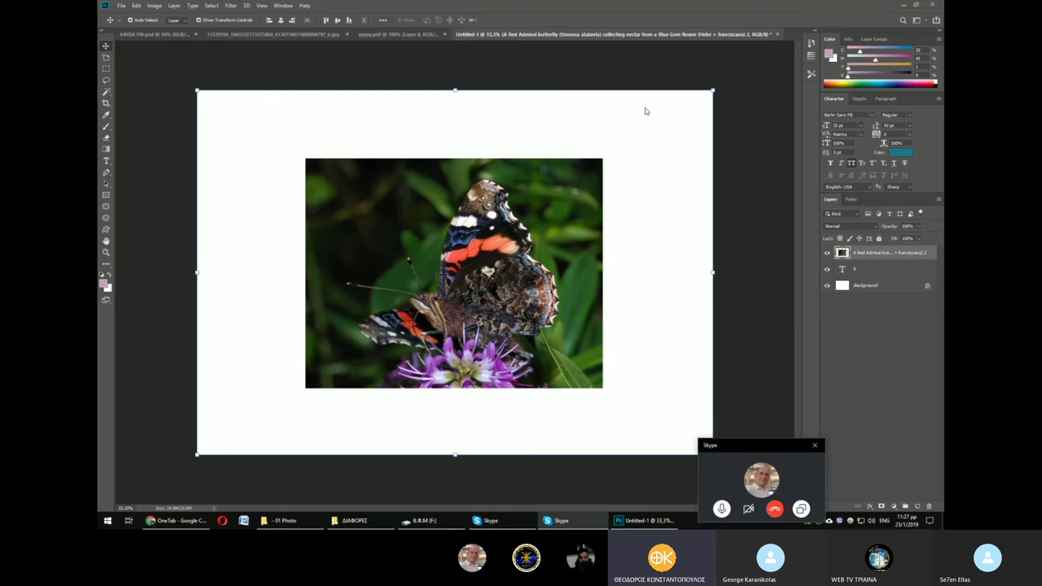
pyautogui.click(877, 254)
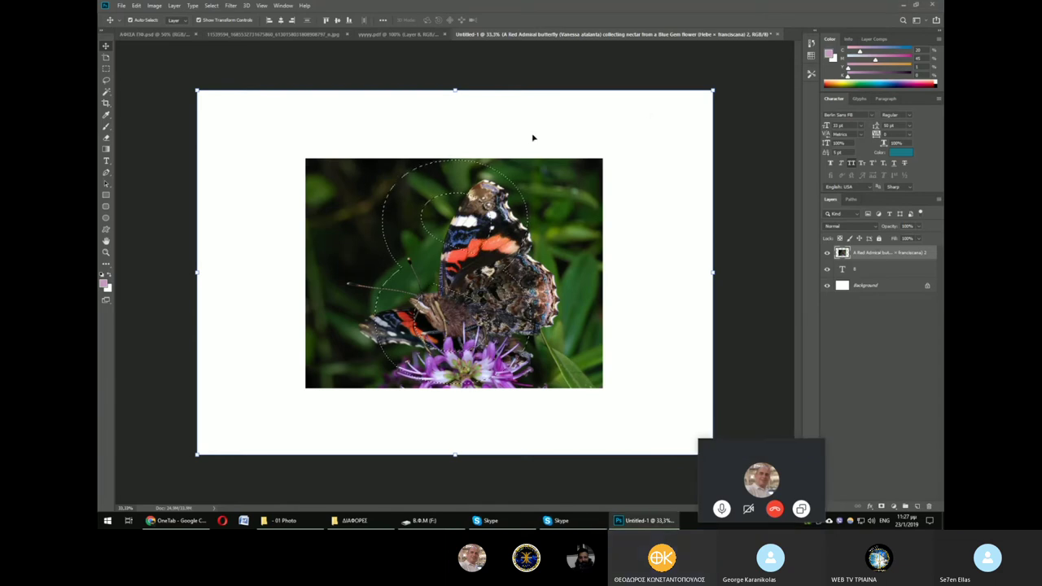
pyautogui.hotkey('ctrl', 'shift', 'i')
pyautogui.press('Delete')
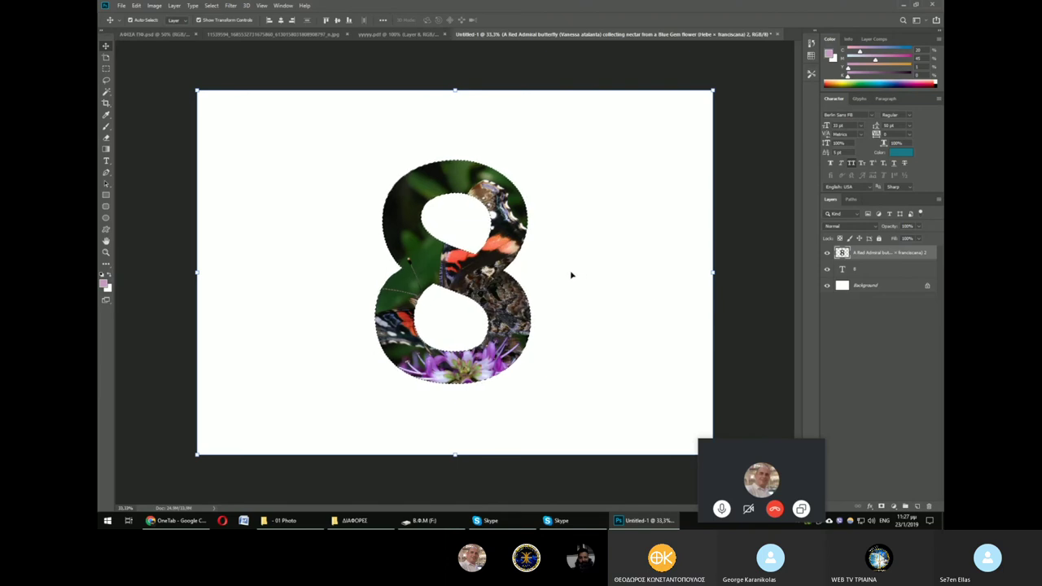
pyautogui.press('ctrl')
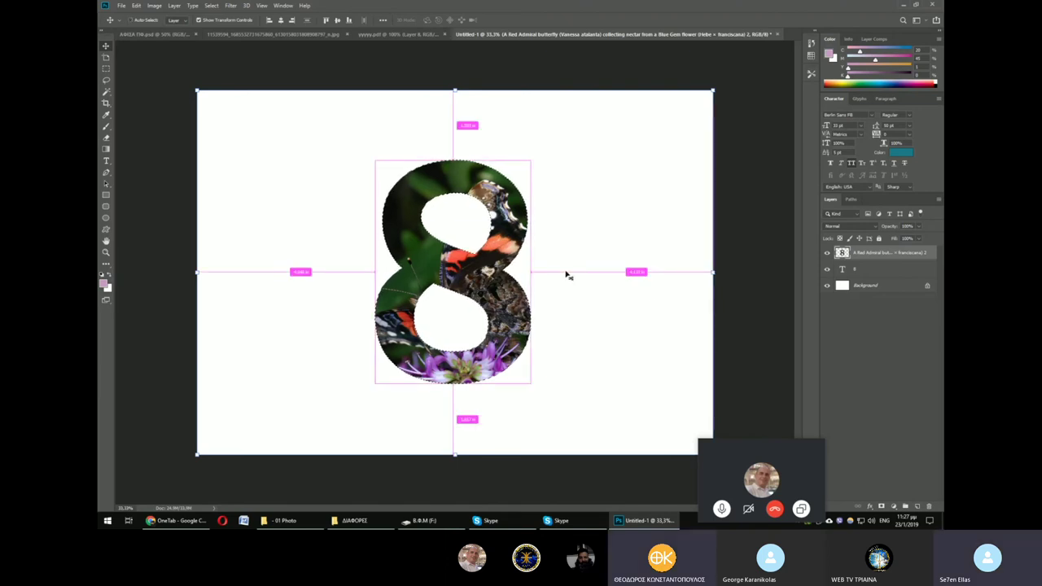
# Clear the selection and set the butterfly layer's blend mode to Screen.
pyautogui.hotkey('ctrl', 'd')
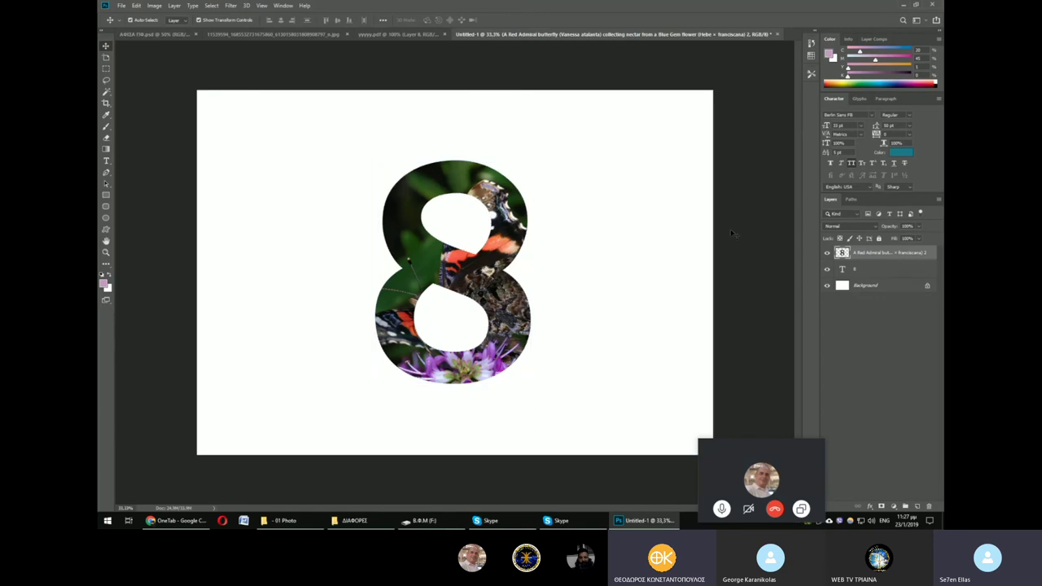
pyautogui.click(731, 232)
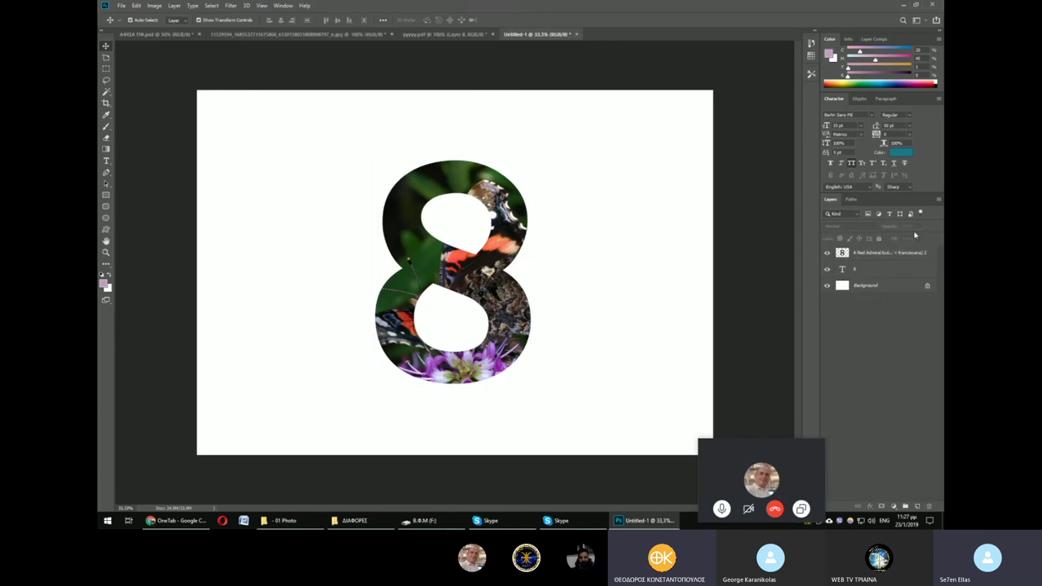
pyautogui.click(870, 254)
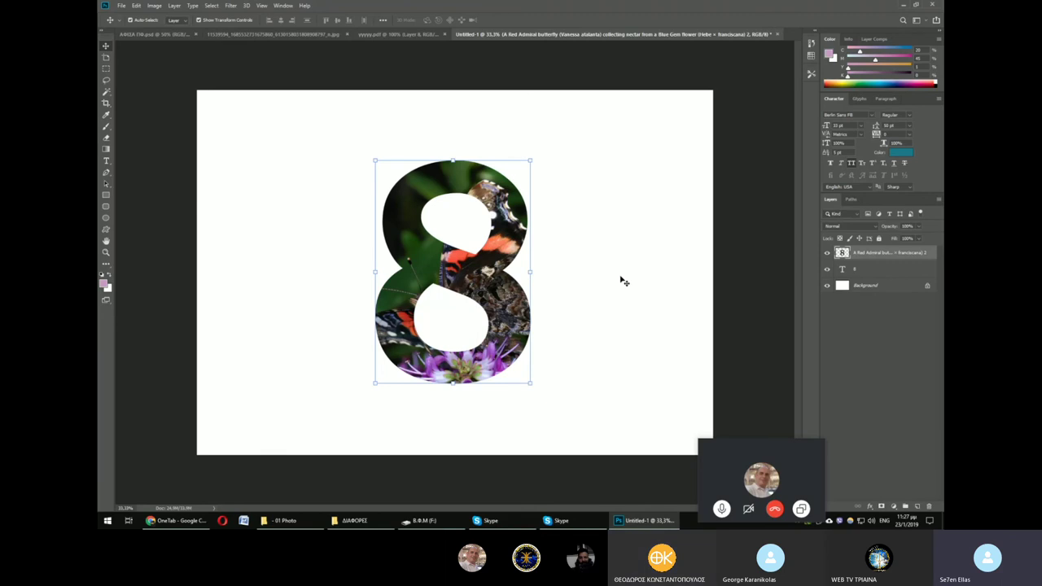
pyautogui.click(863, 229)
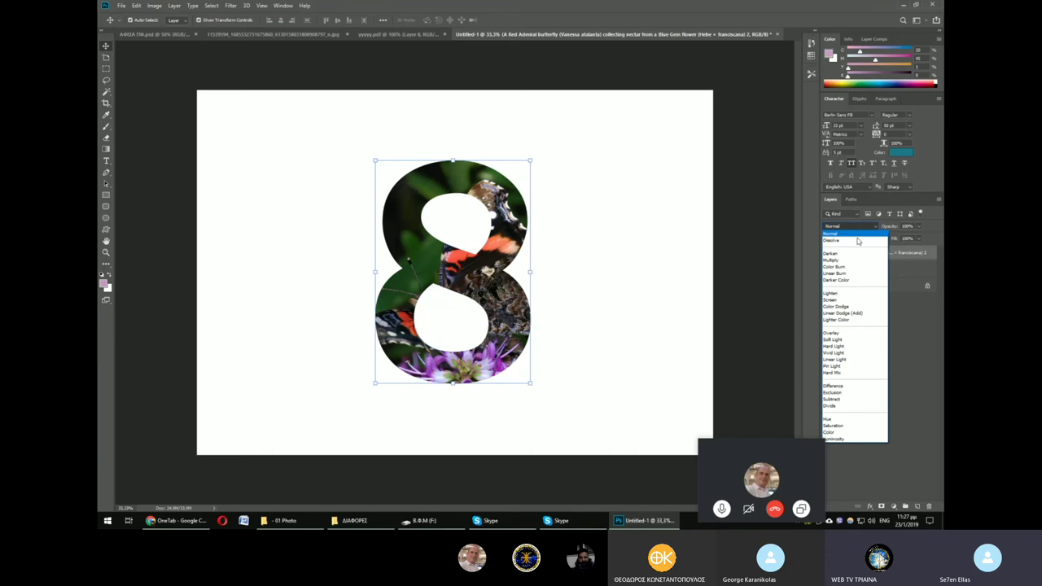
pyautogui.click(852, 301)
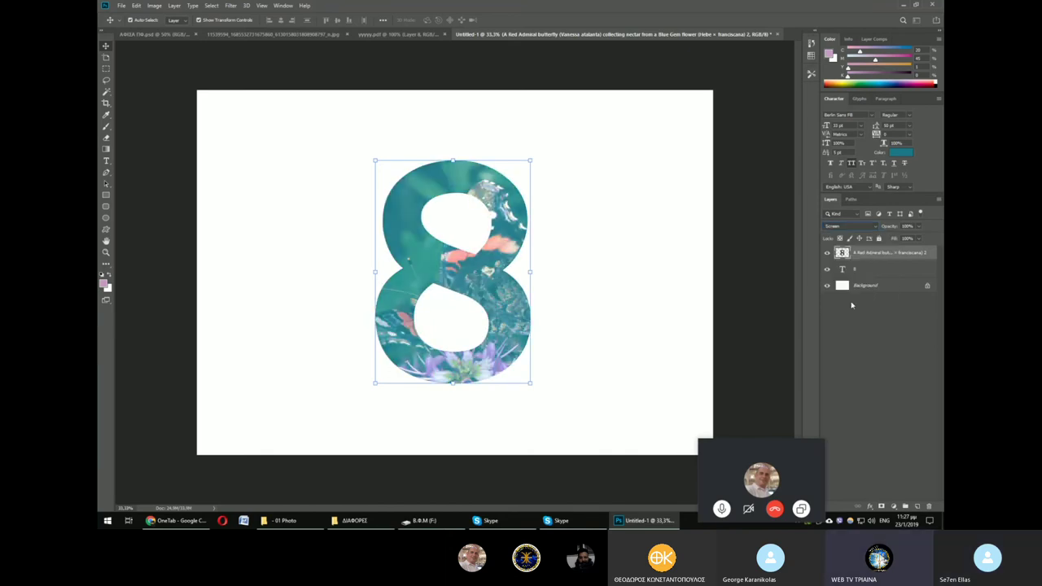
pyautogui.click(676, 254)
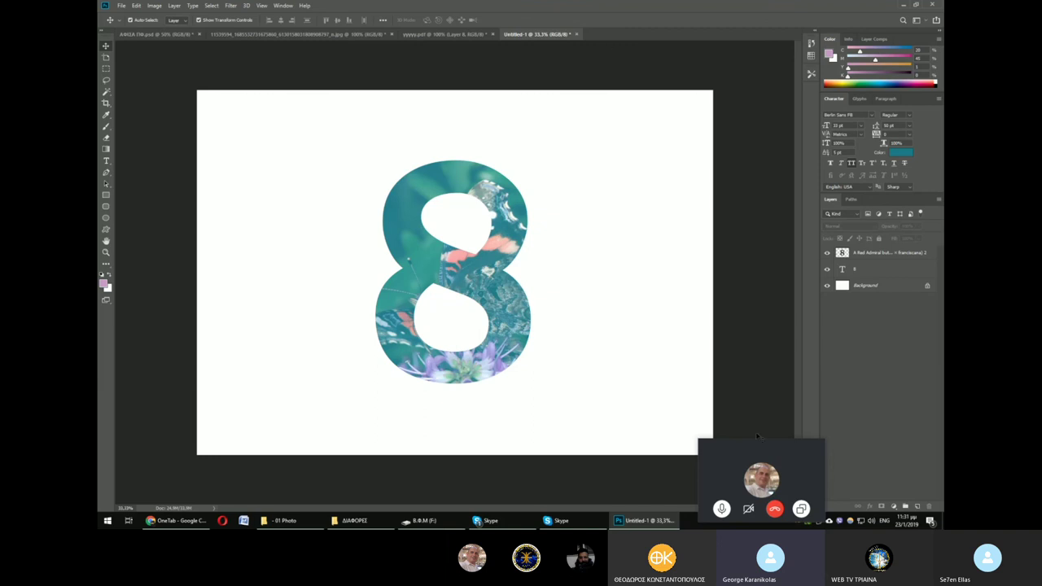
# Reposition the call window away from the Photoshop canvas.
pyautogui.moveTo(751, 448); pyautogui.dragTo(720, 429)
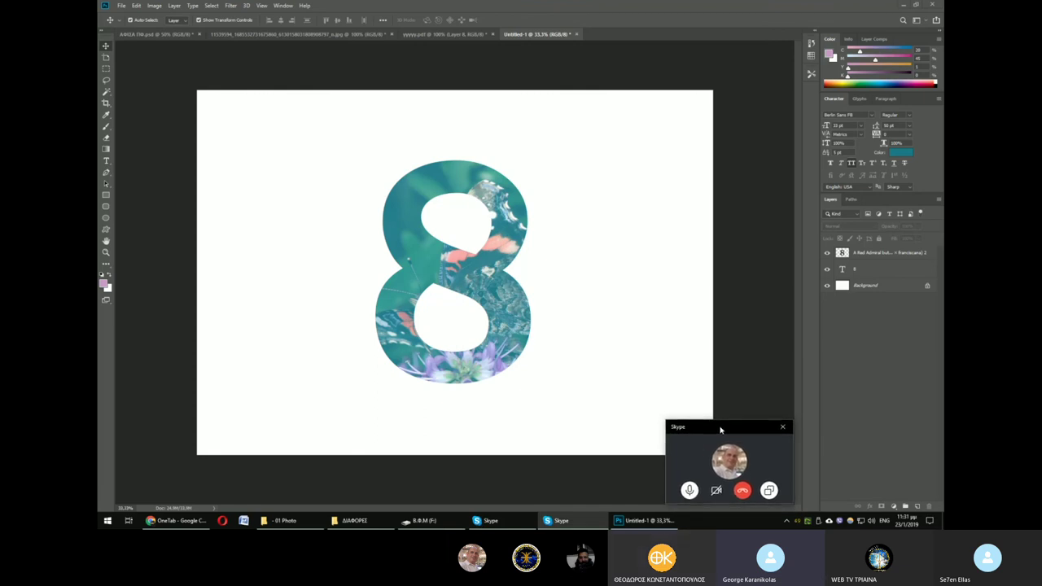
pyautogui.moveTo(720, 429); pyautogui.dragTo(721, 430)
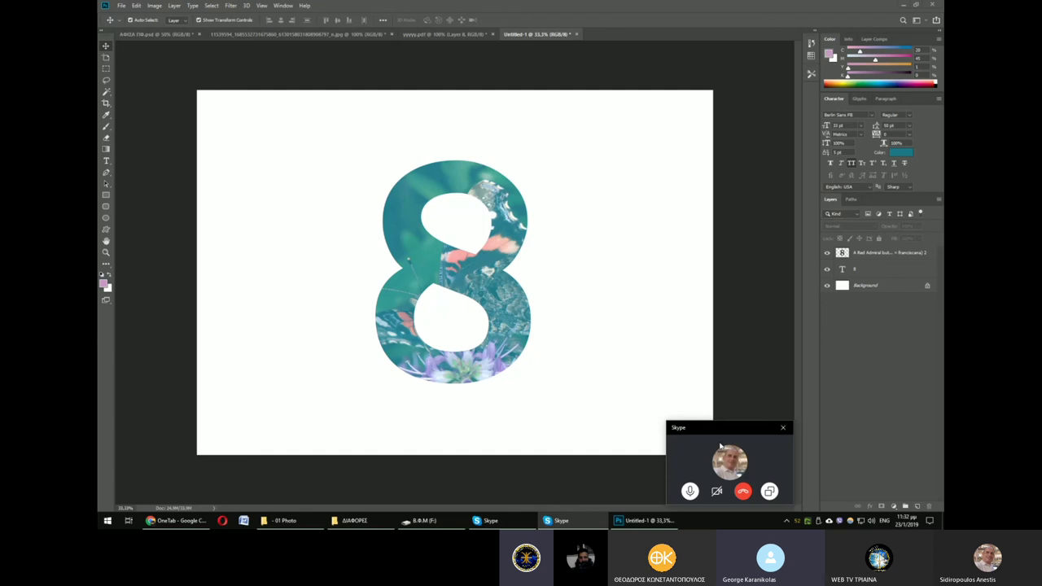
# Close the Untitled-1 document and bring the Skype group chat forward.
pyautogui.hotkey('ctrl', 'w')
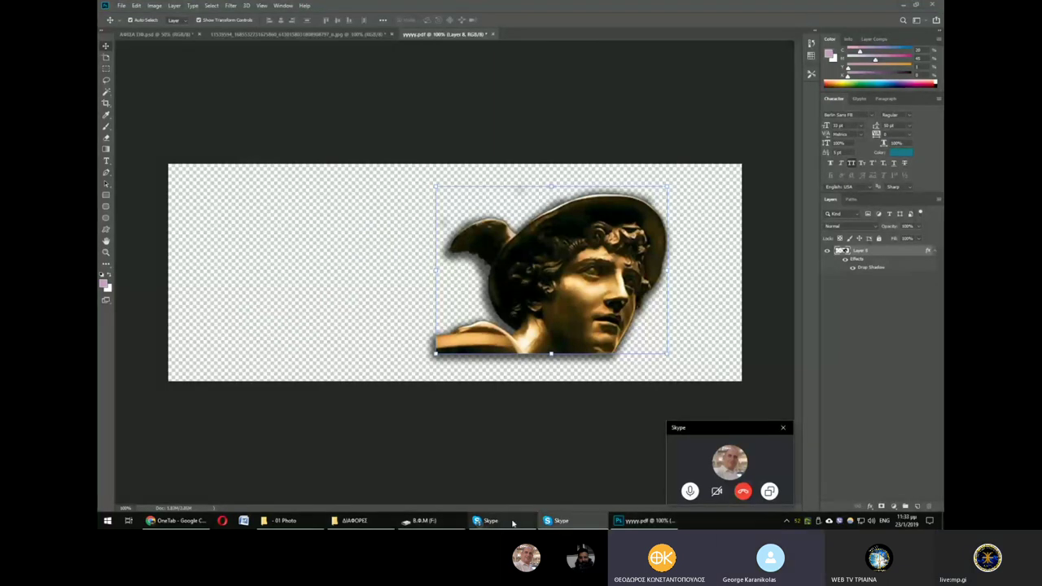
pyautogui.click(513, 524)
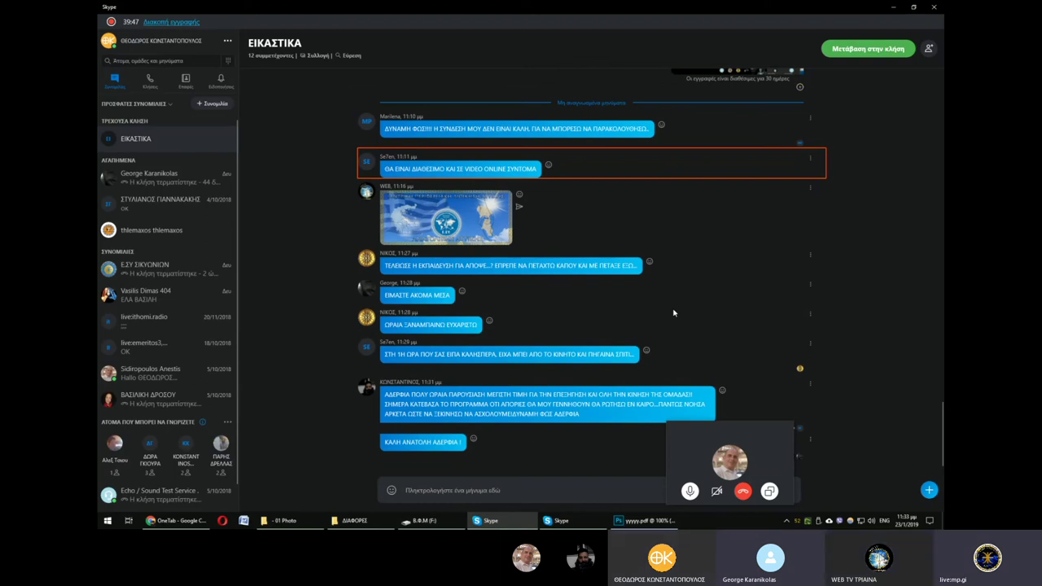
# Scroll up the ΕΙΚΑΣΤΙΚΑ chat history to reveal older messages and the shared video.
pyautogui.scroll(3, 861, 312)
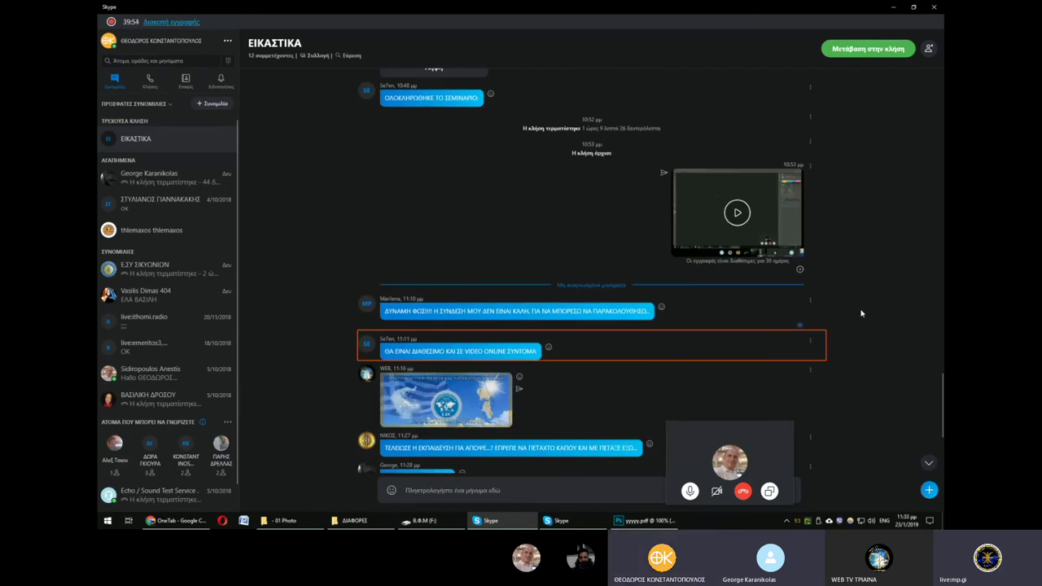